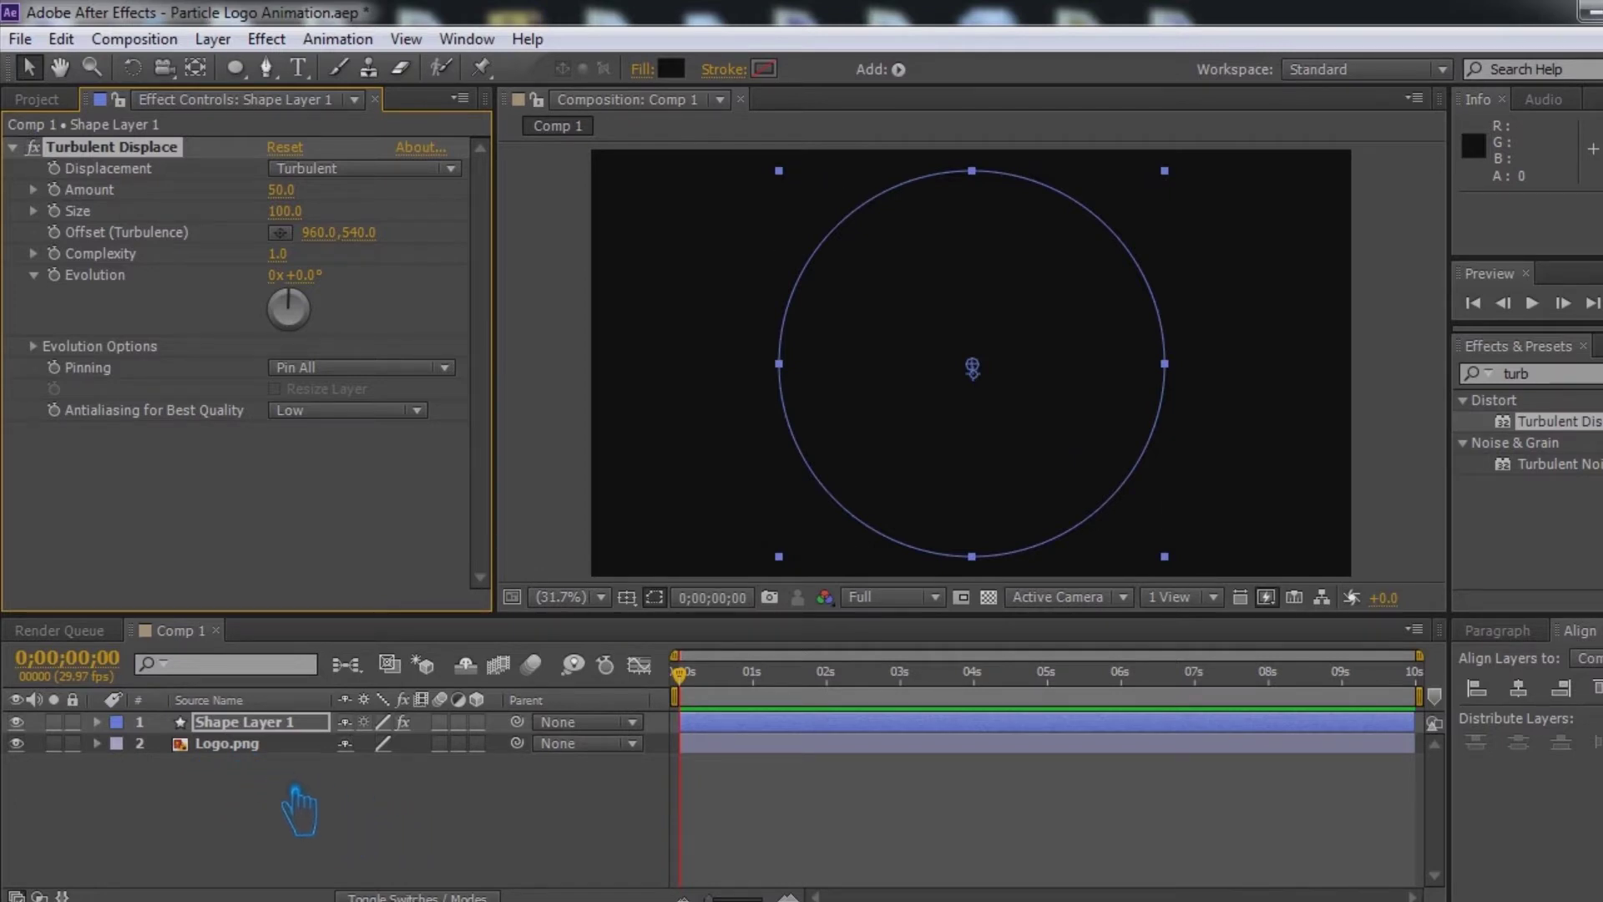
Step: Undo the Turbulent Displace effect on Shape Layer 1 and change the circle's fill to a lighter greyish brown
key(ctrl+z)
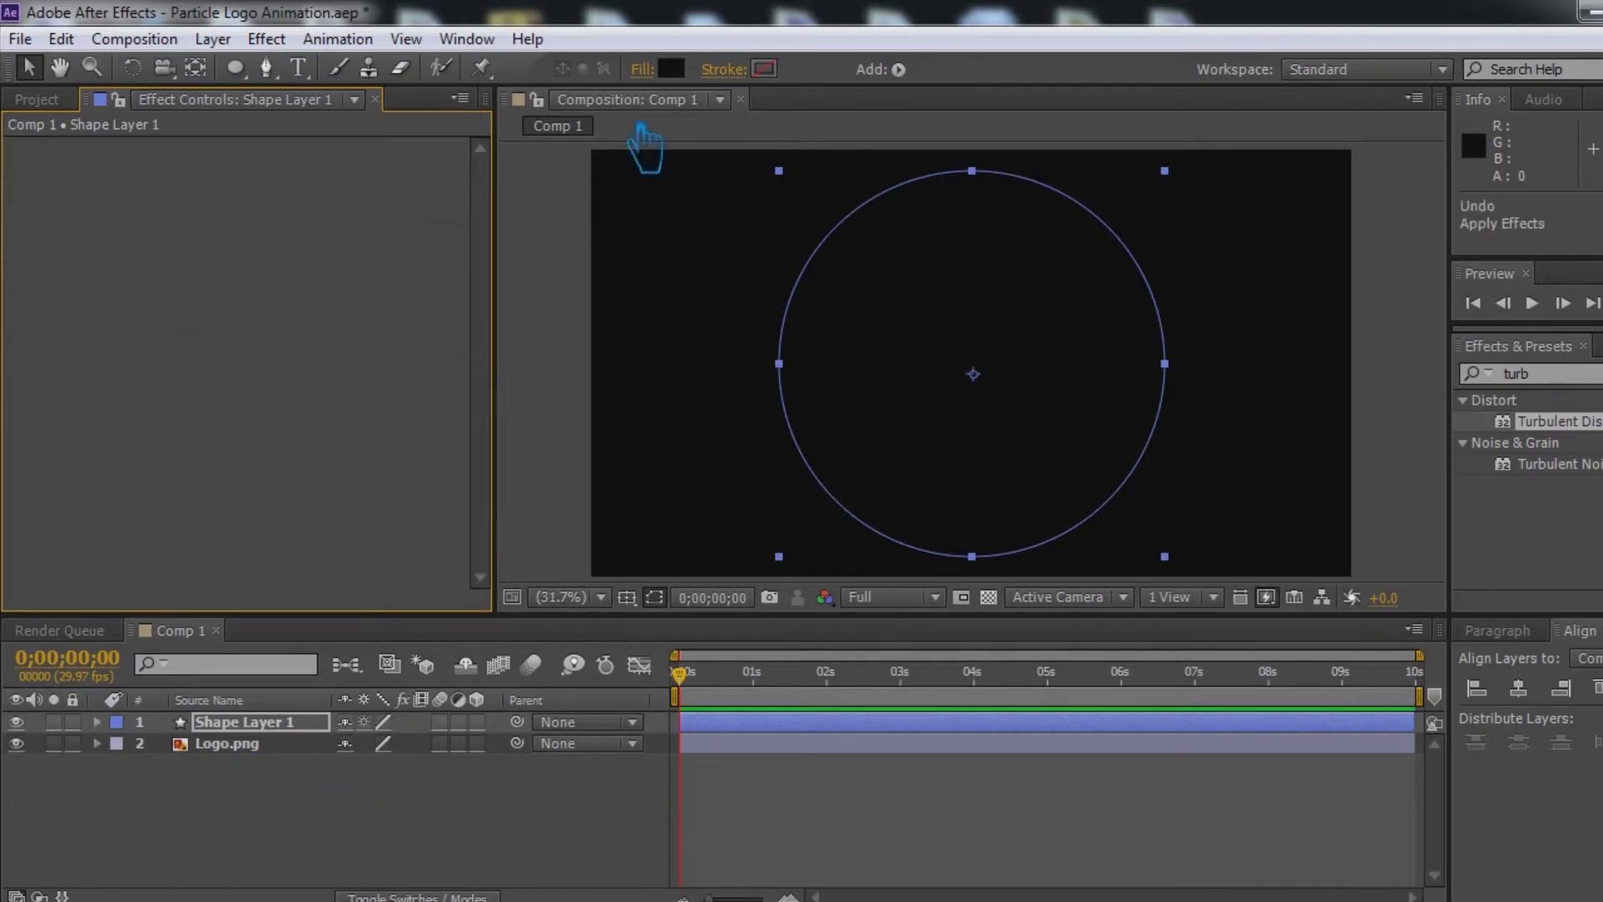
click(690, 80)
drag(113, 342, 113, 405)
click(603, 255)
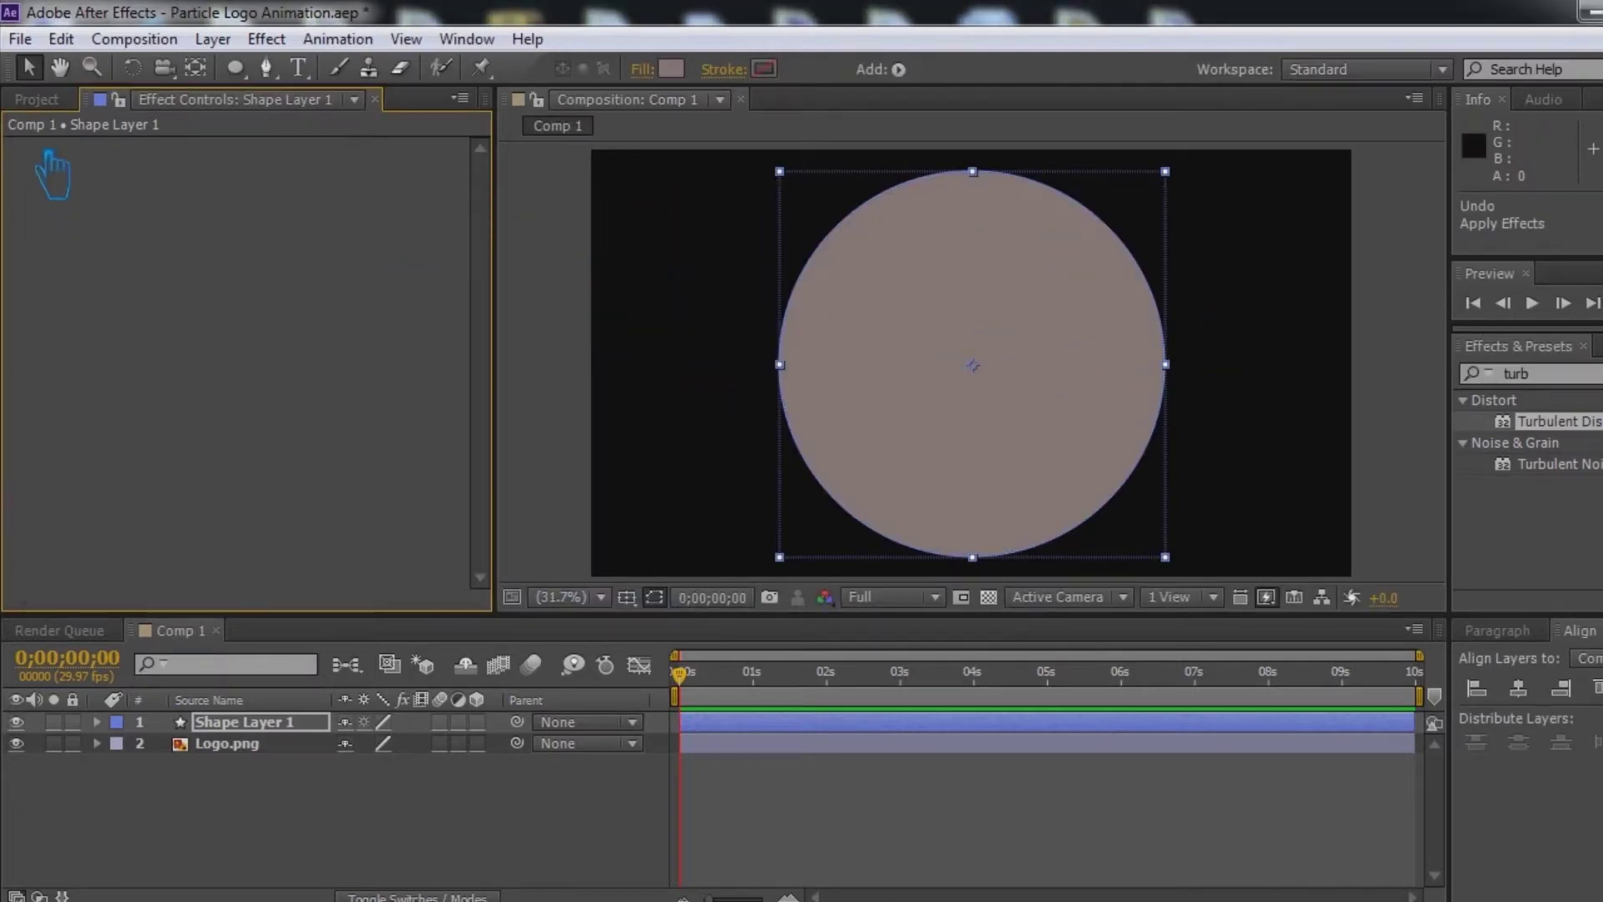
Step: Apply the Turbulent Displace effect to the circle on Shape Layer 1
click(37, 98)
click(311, 723)
drag(1544, 421, 1059, 402)
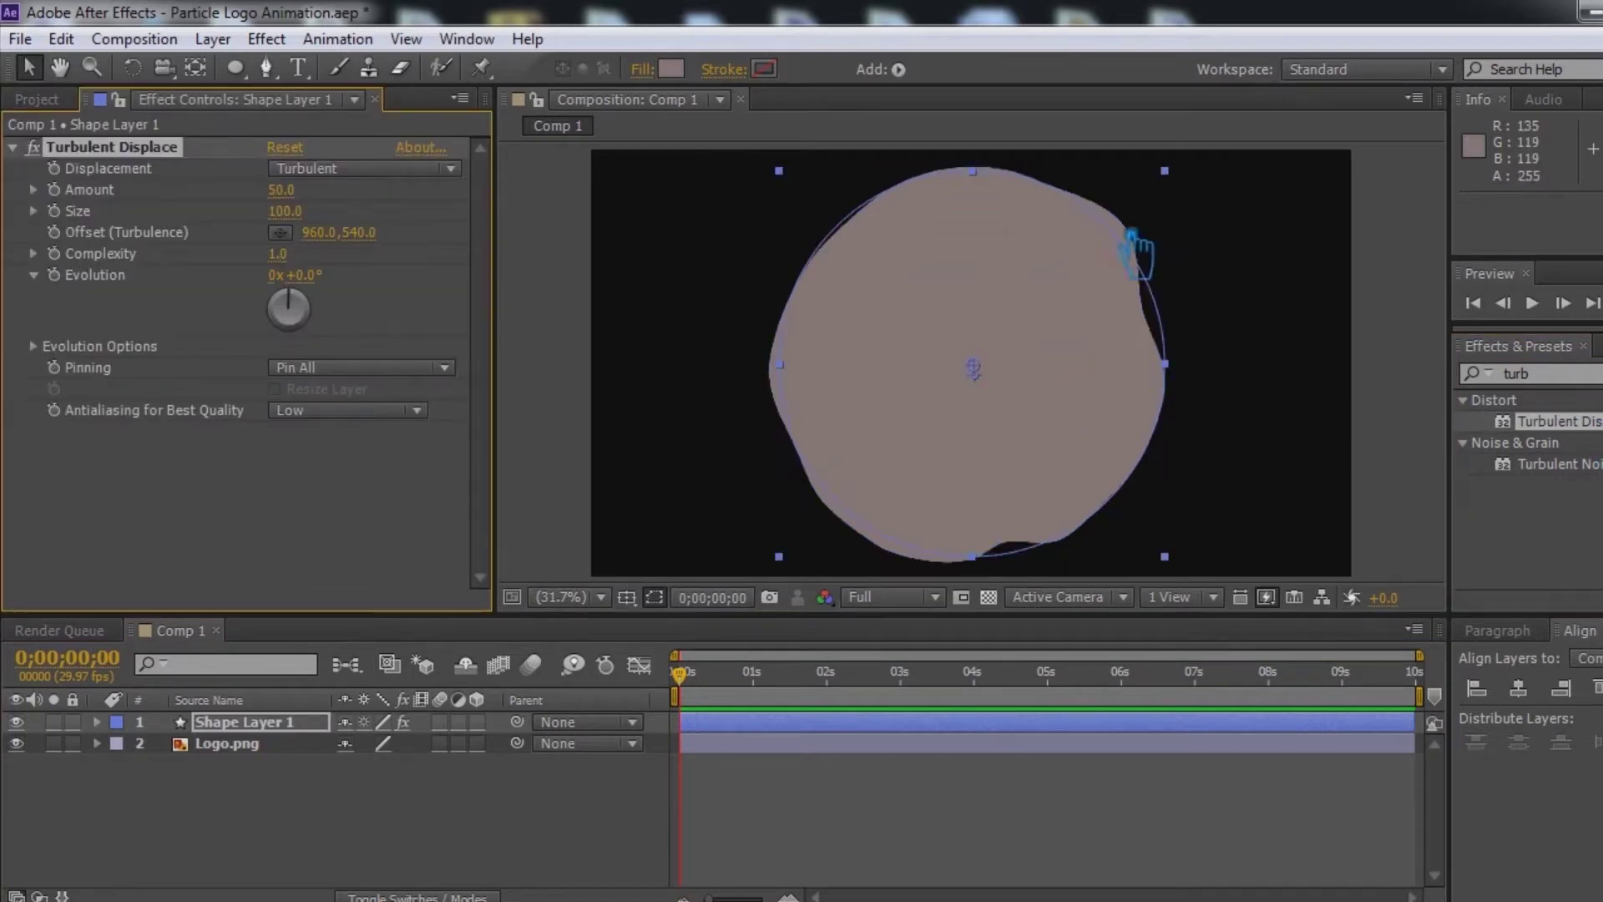
Step: Set the Turbulent Displace Amount to 100 and its Complexity to 10
click(282, 190)
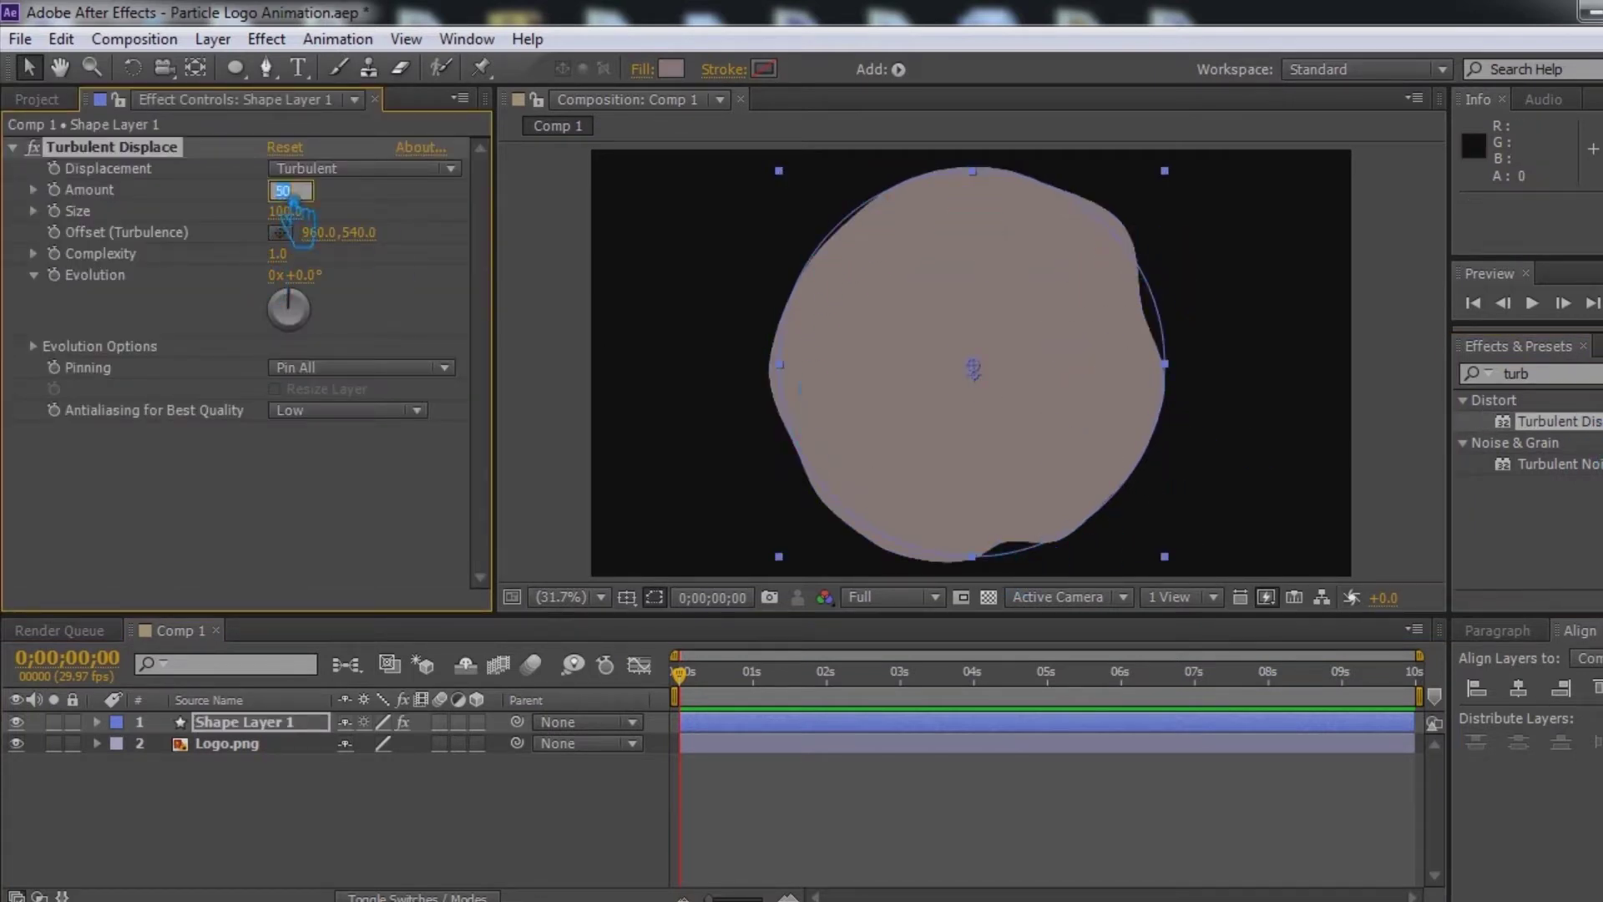
key(Return)
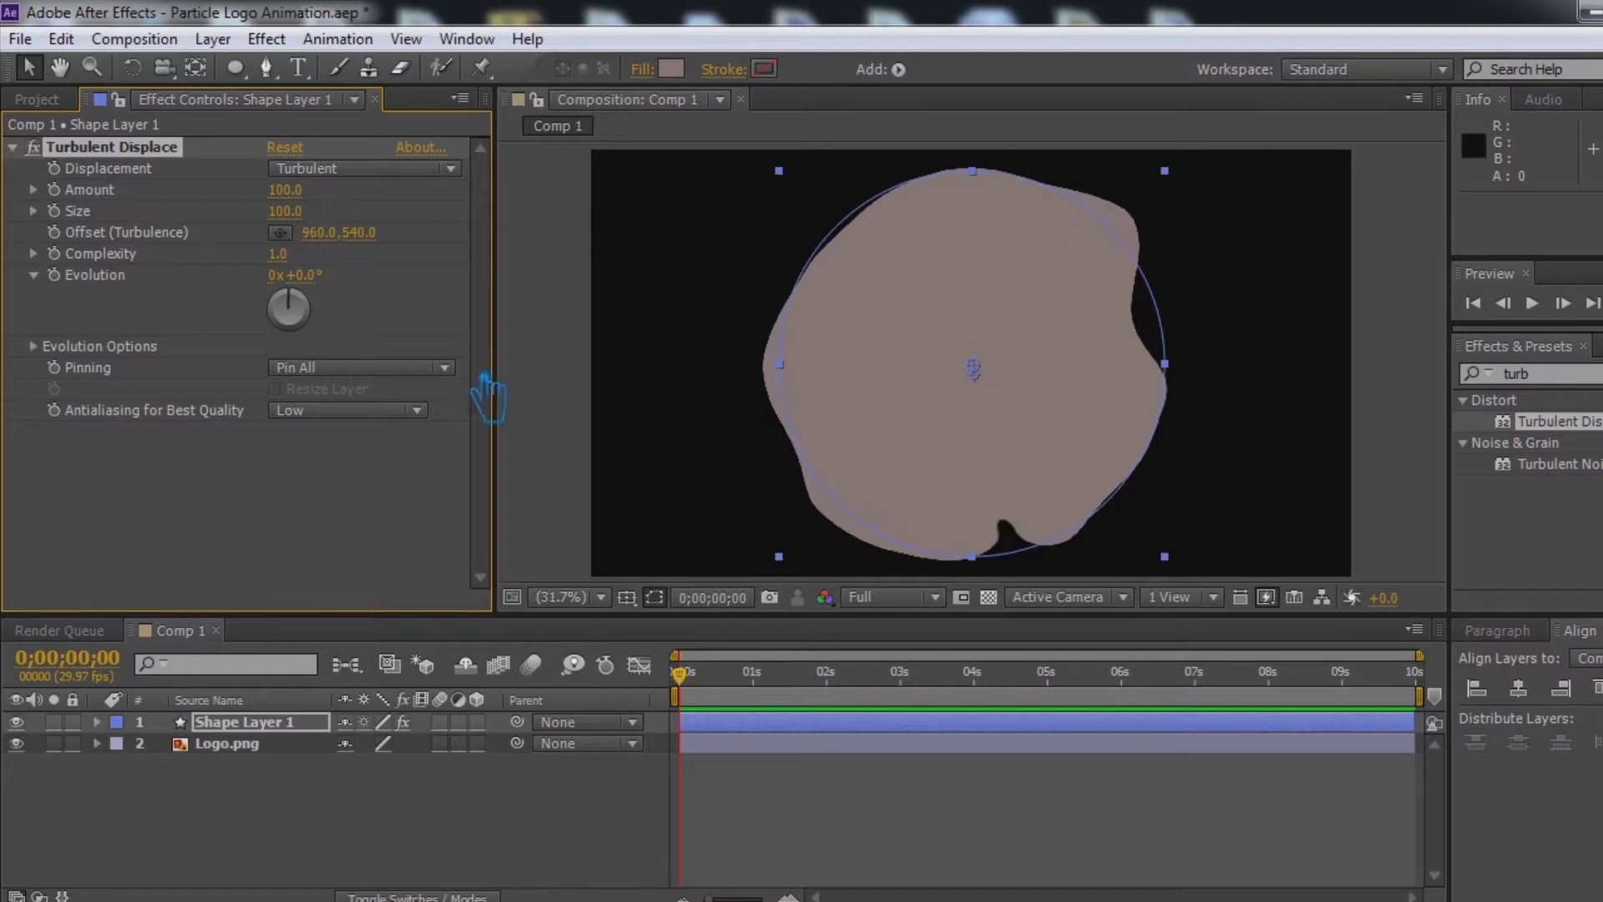
click(279, 254)
text(10)
key(Return)
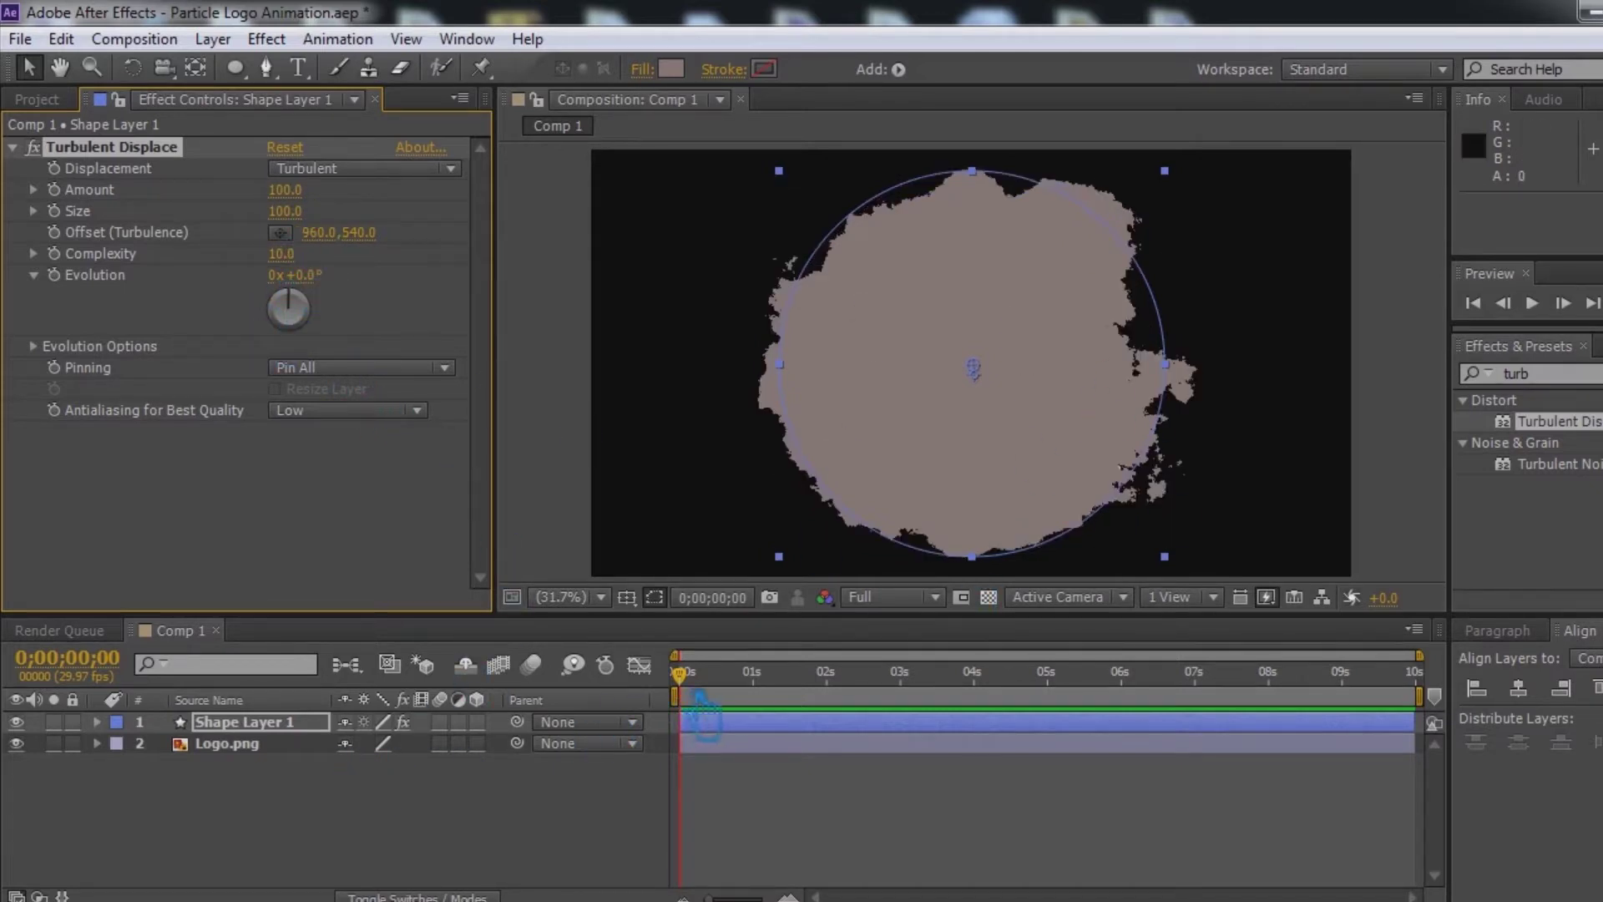
Step: Keyframe Shape Layer 1's Scale to grow from 0% at 0 seconds to 100% at 5 seconds
click(138, 745)
click(97, 722)
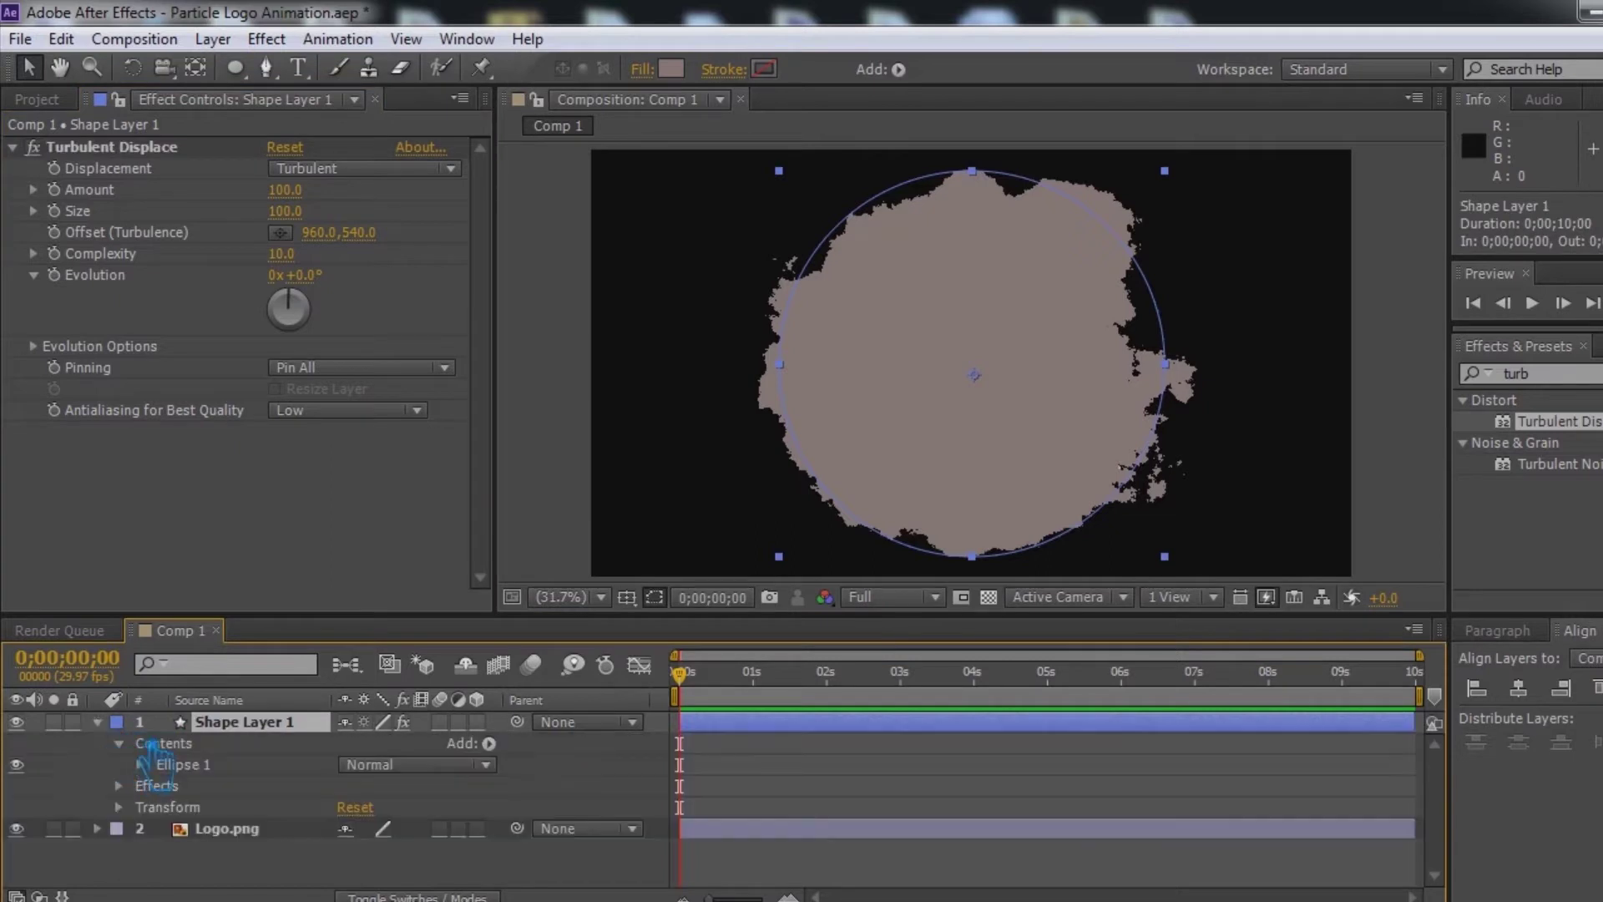
key(s)
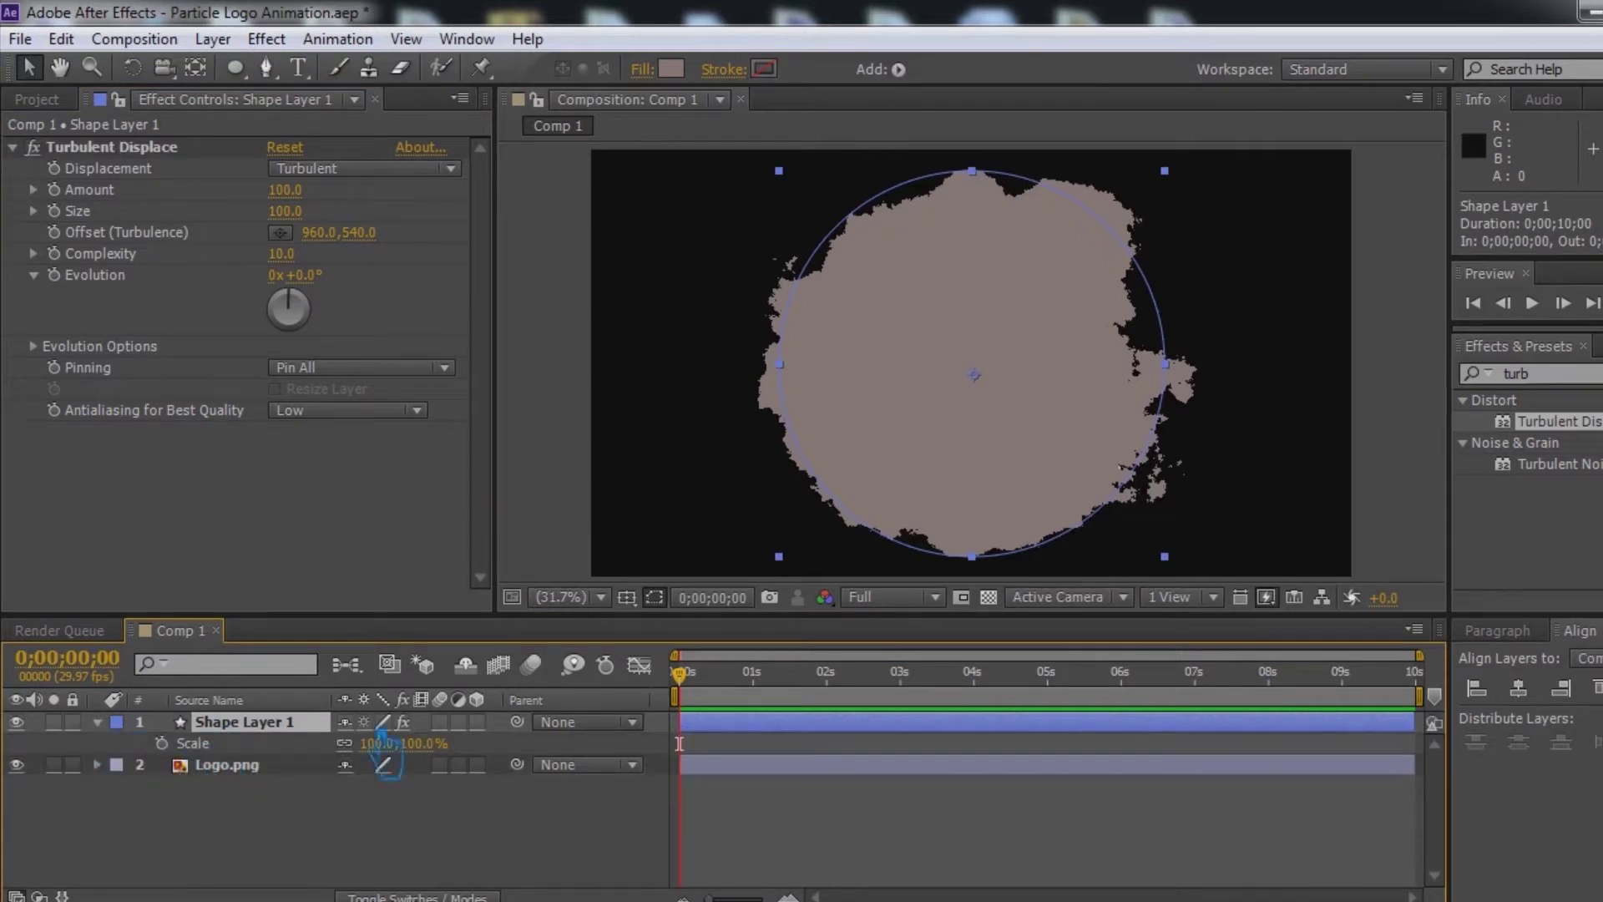
drag(705, 693, 1071, 720)
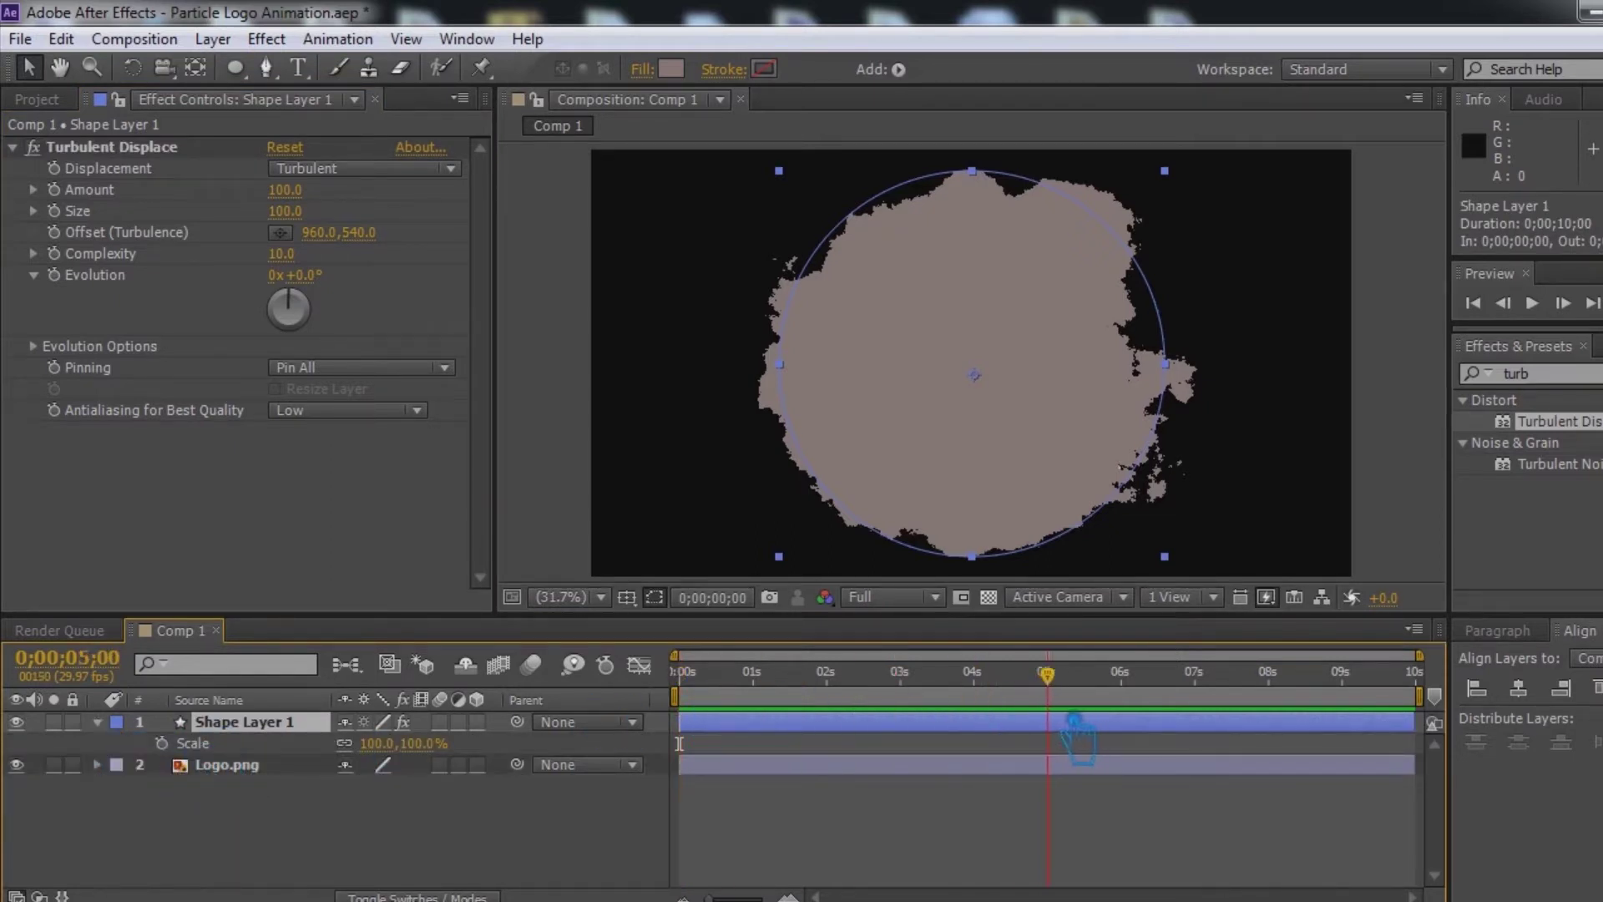
click(162, 743)
drag(1047, 673, 598, 718)
click(394, 743)
text(00)
key(Return)
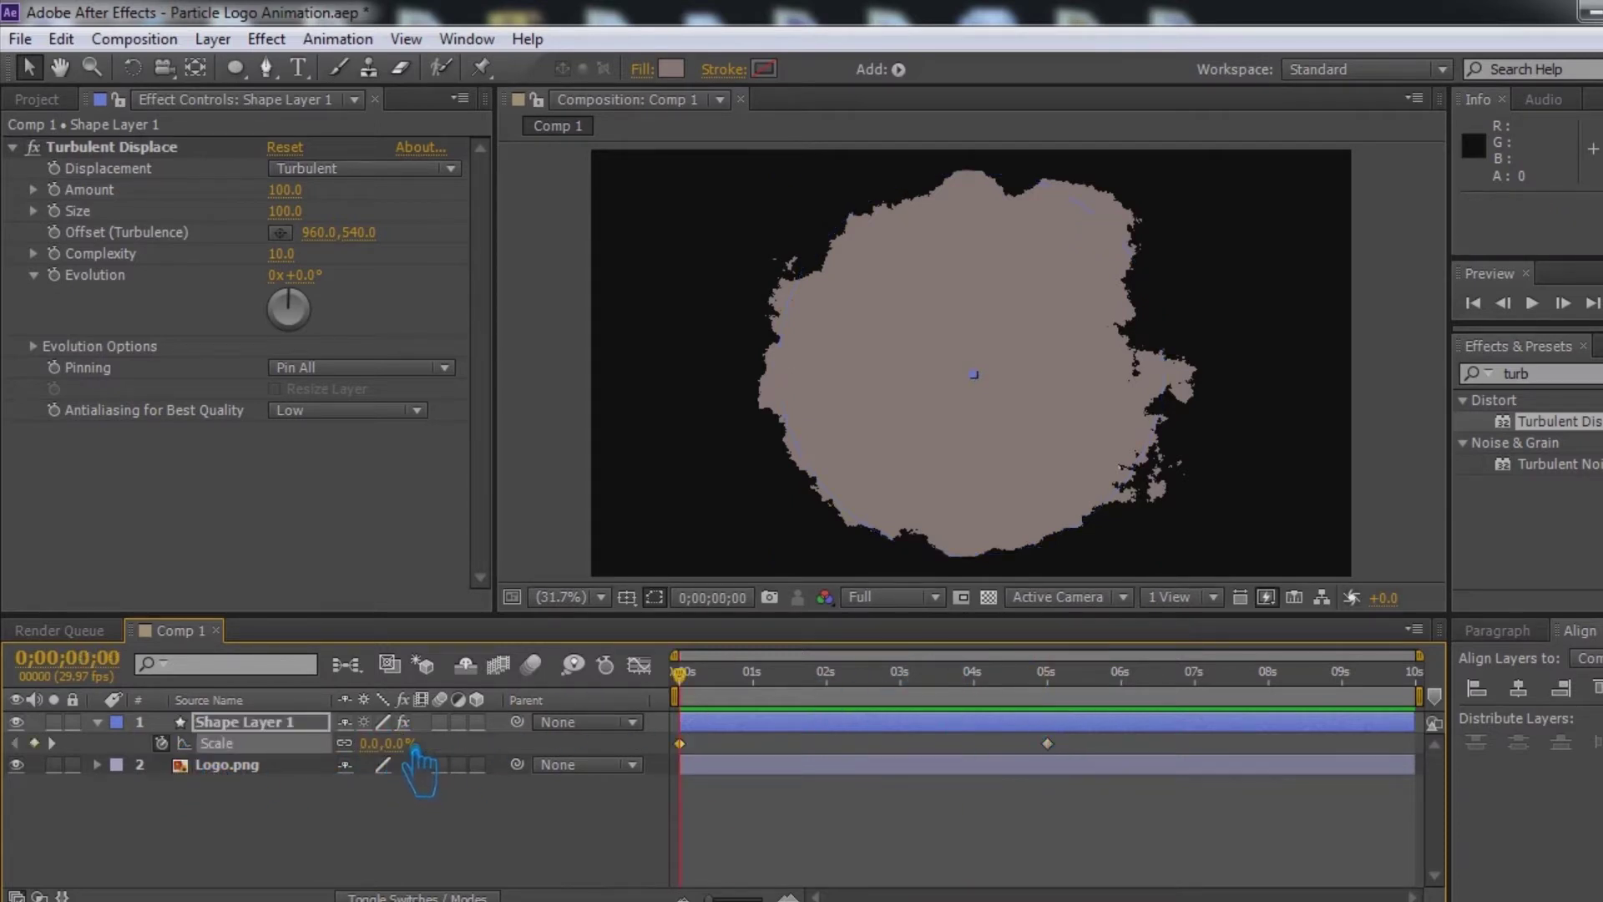
Step: Set Logo.png's track matte to Alpha Matte "Shape Layer 1", save the project and preview the reveal along the timeline
click(97, 722)
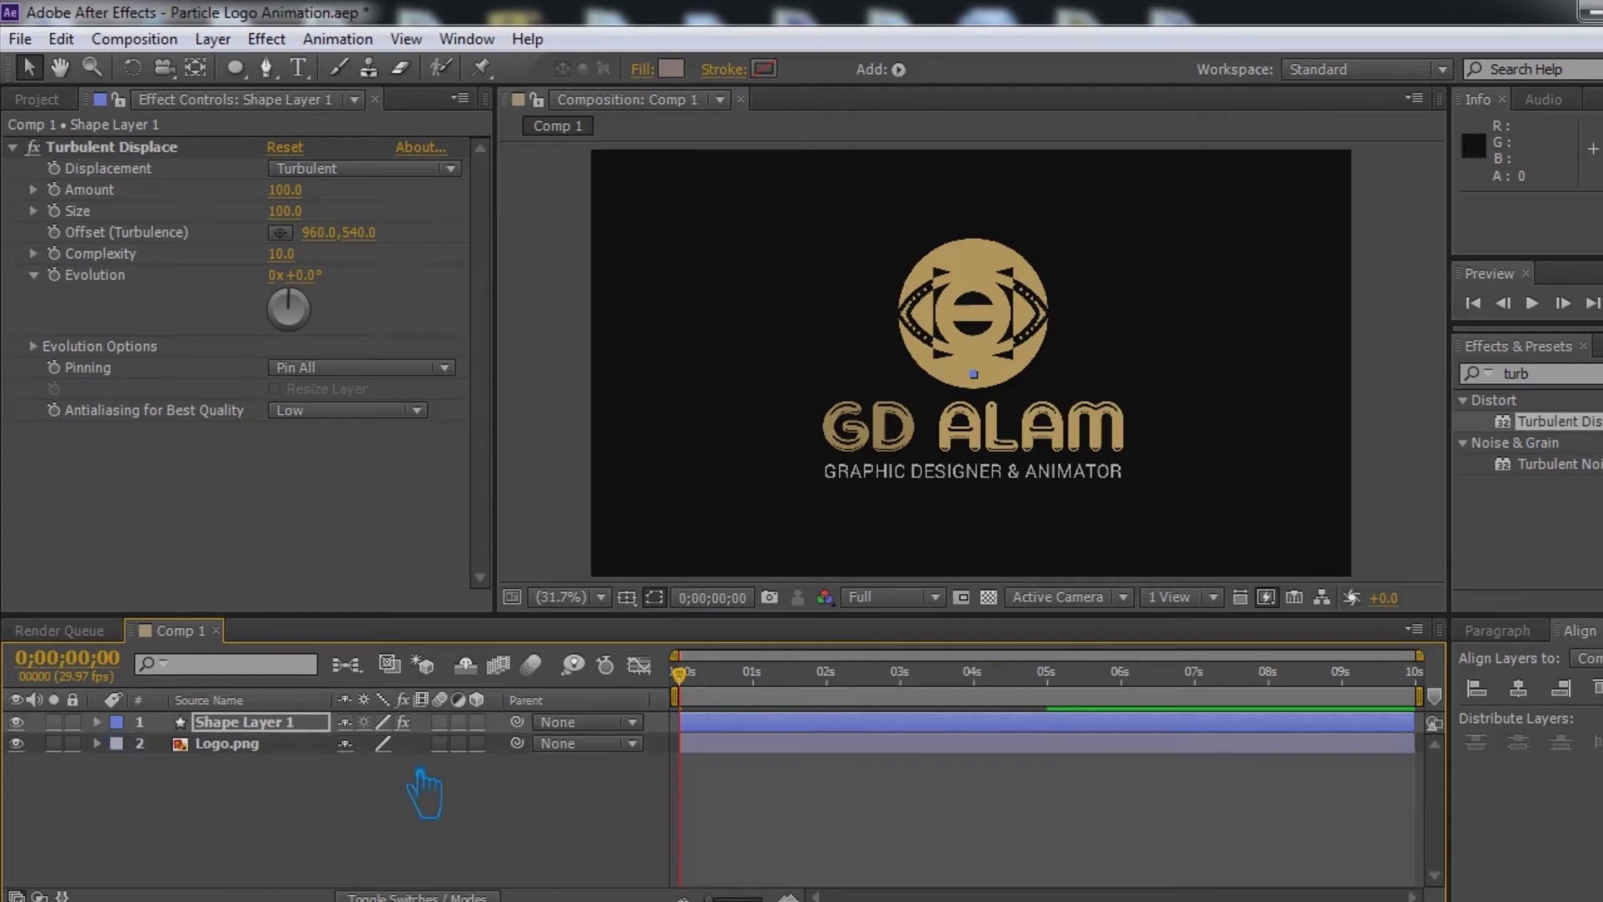
key(F4)
click(518, 743)
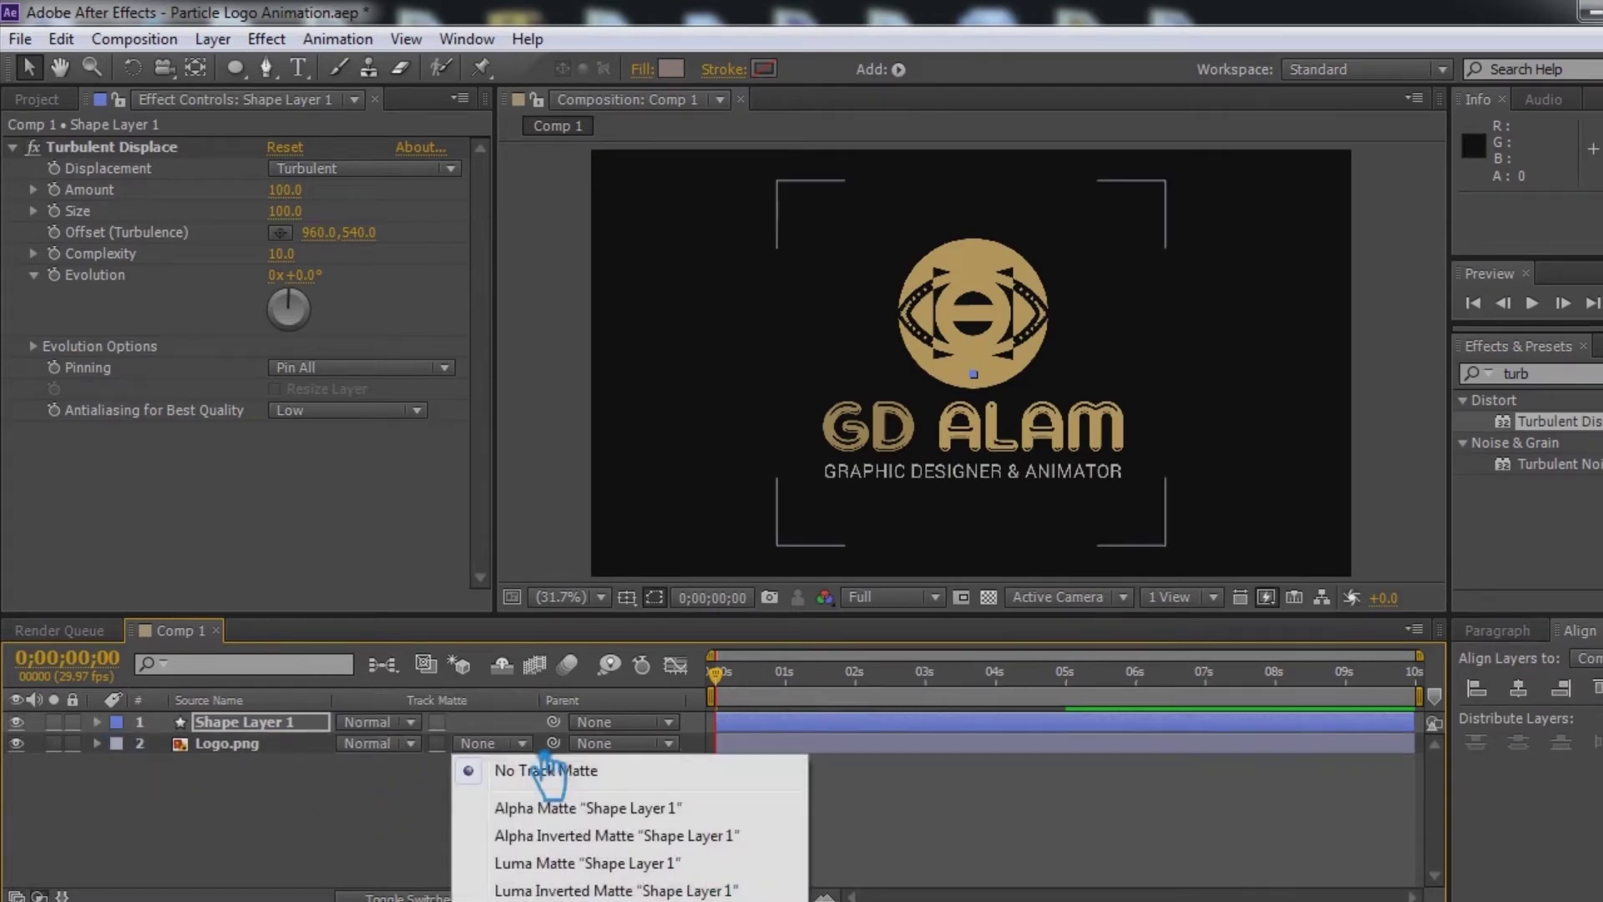
click(568, 808)
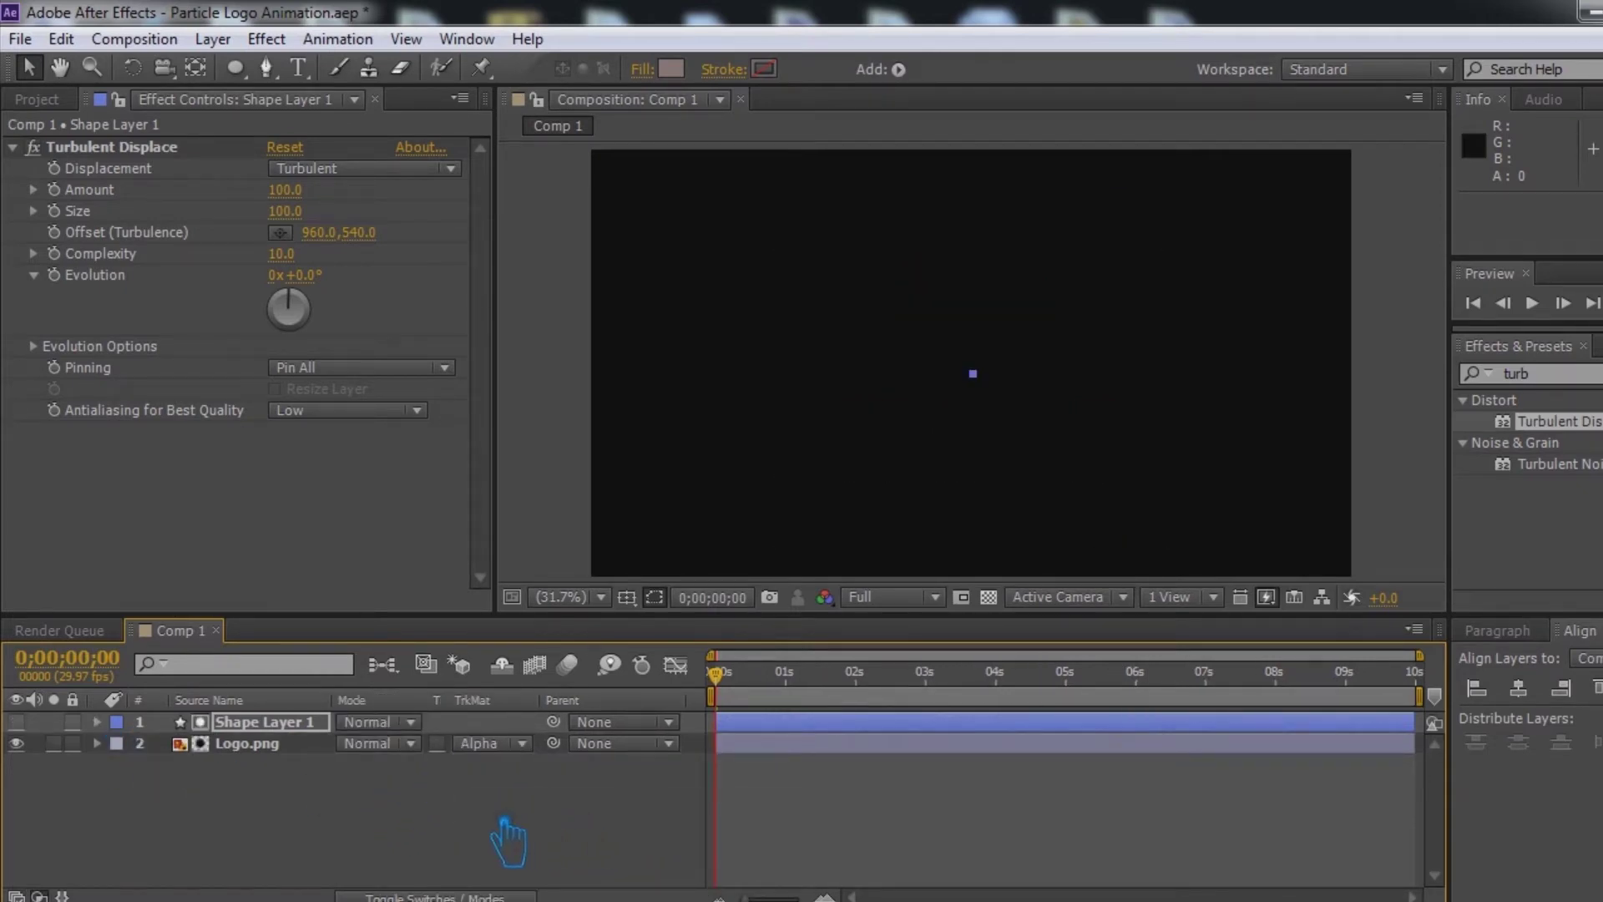
drag(716, 673, 922, 699)
click(664, 839)
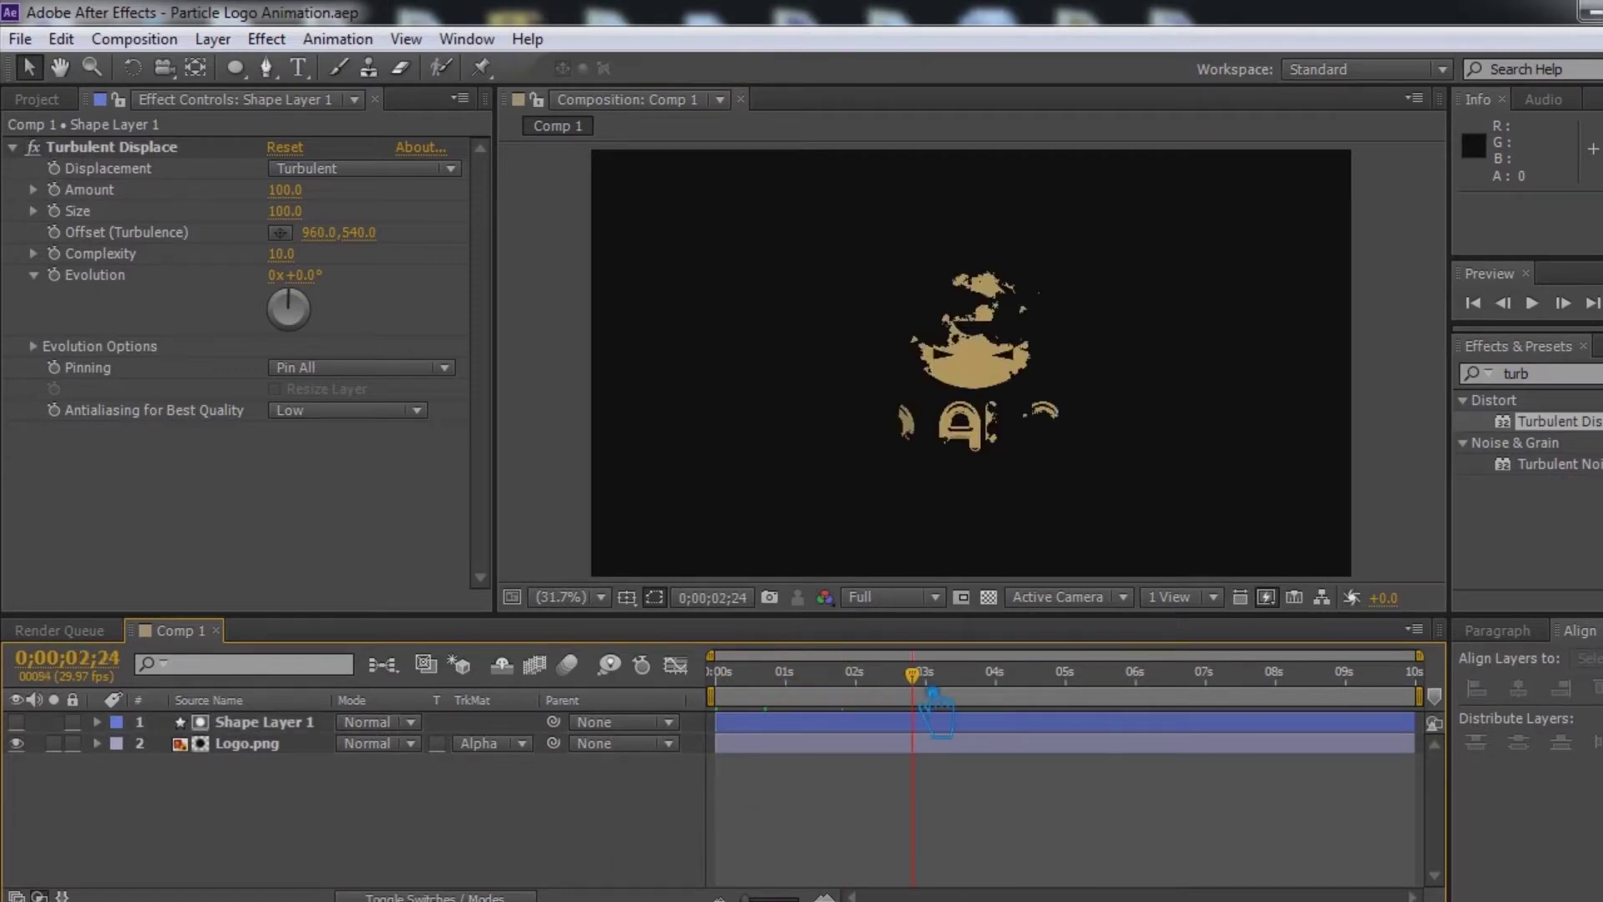
drag(935, 710, 875, 716)
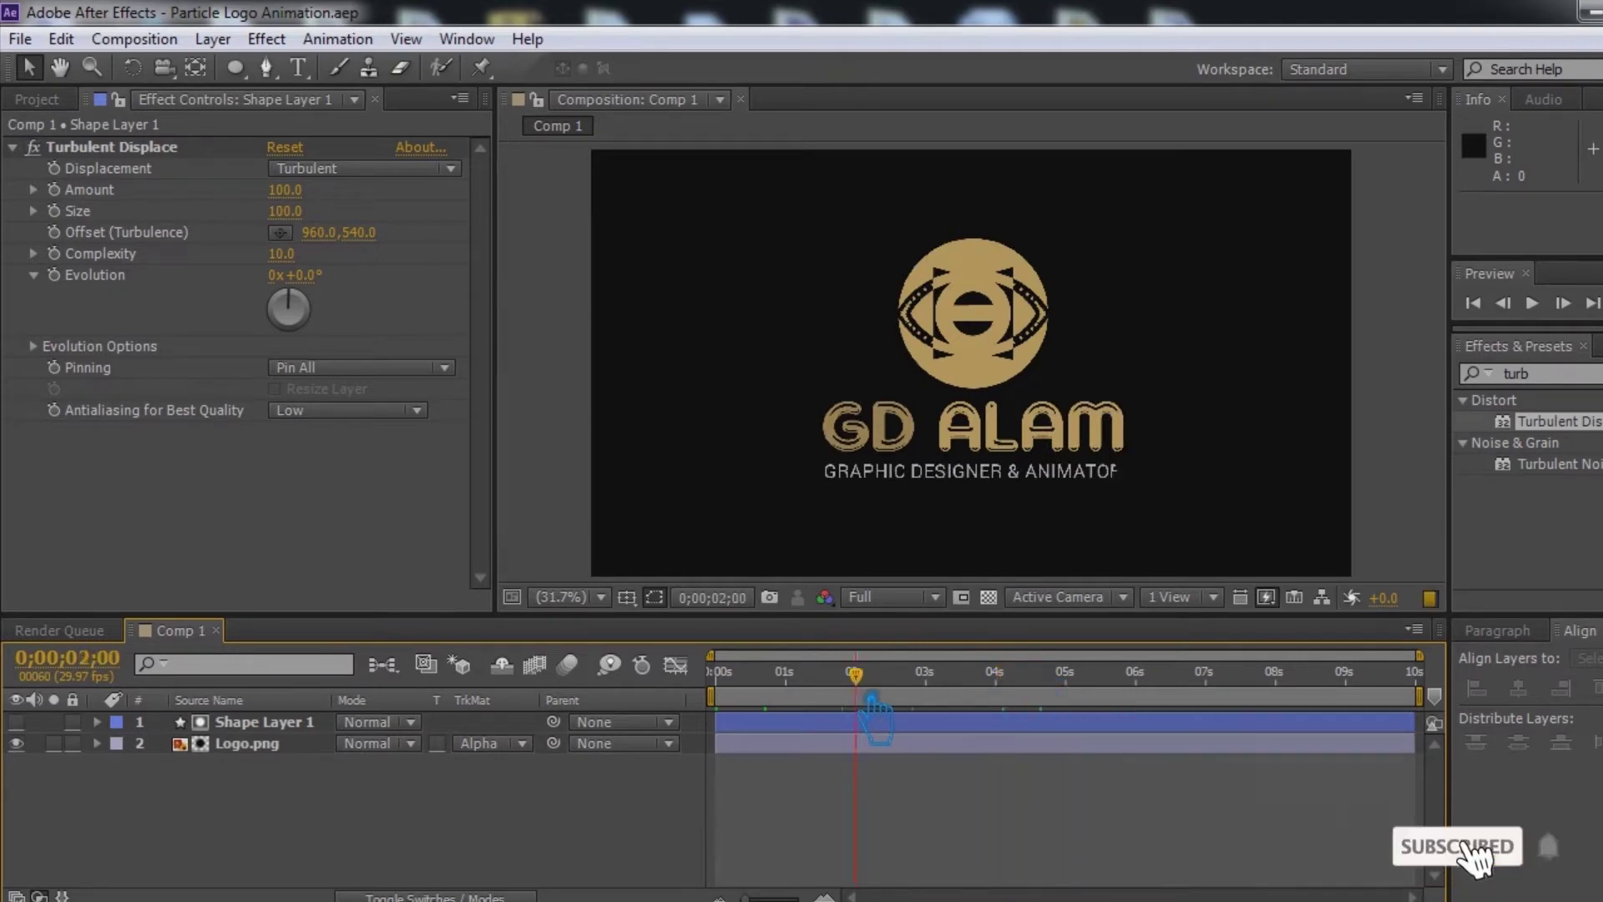
drag(1013, 716, 1089, 726)
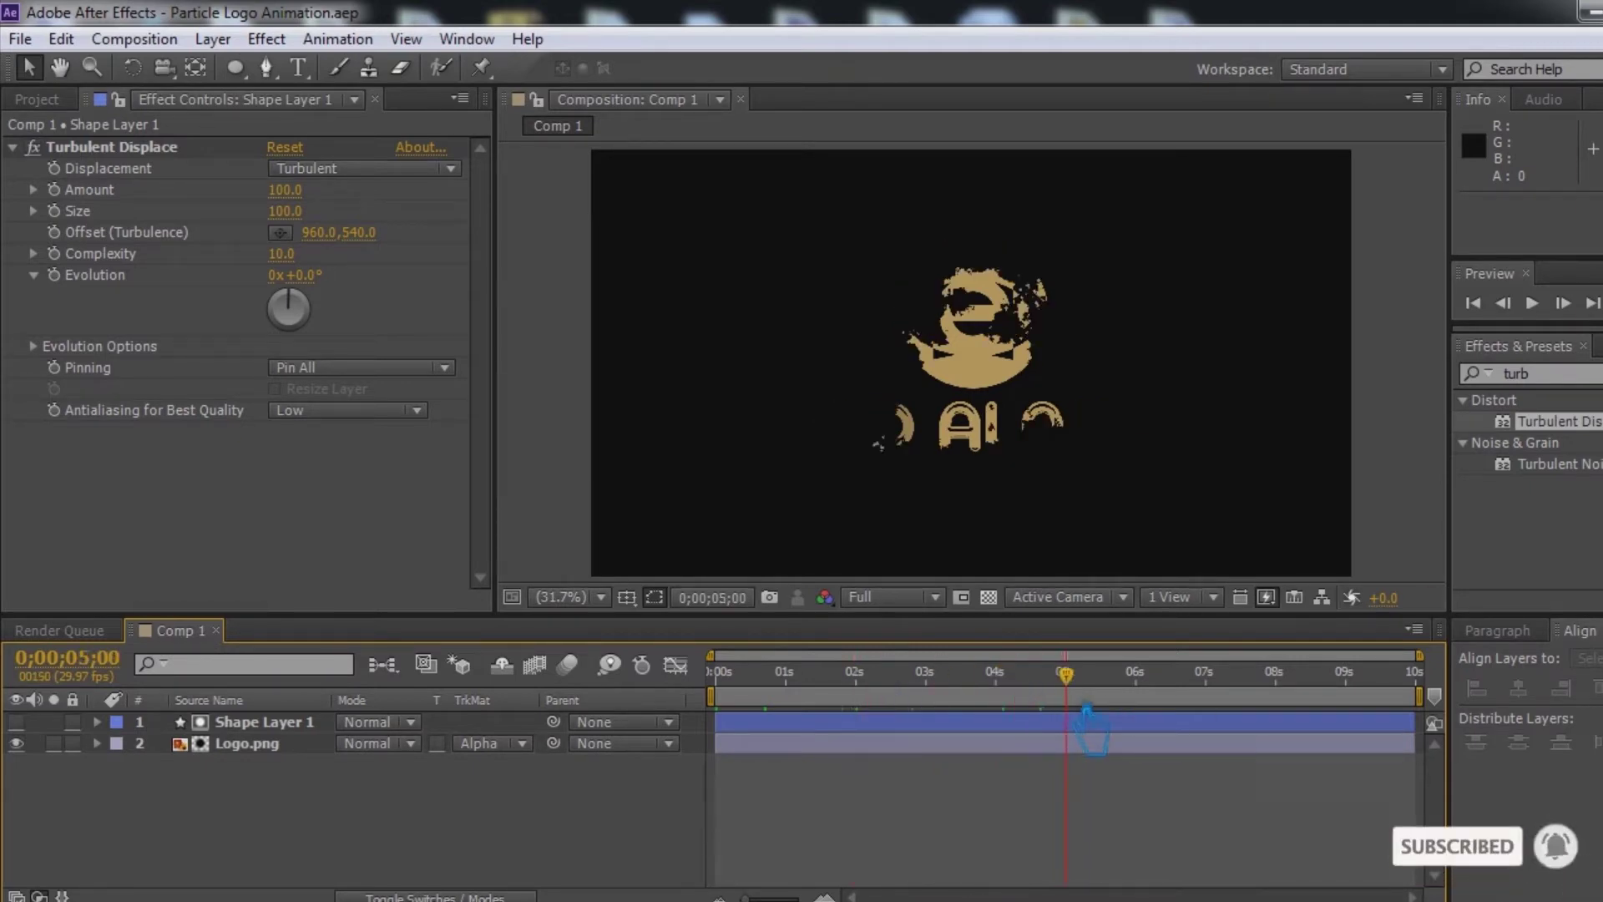
Step: Pre-compose Shape Layer 1 on its own under the default composition name
click(275, 723)
right_click(275, 725)
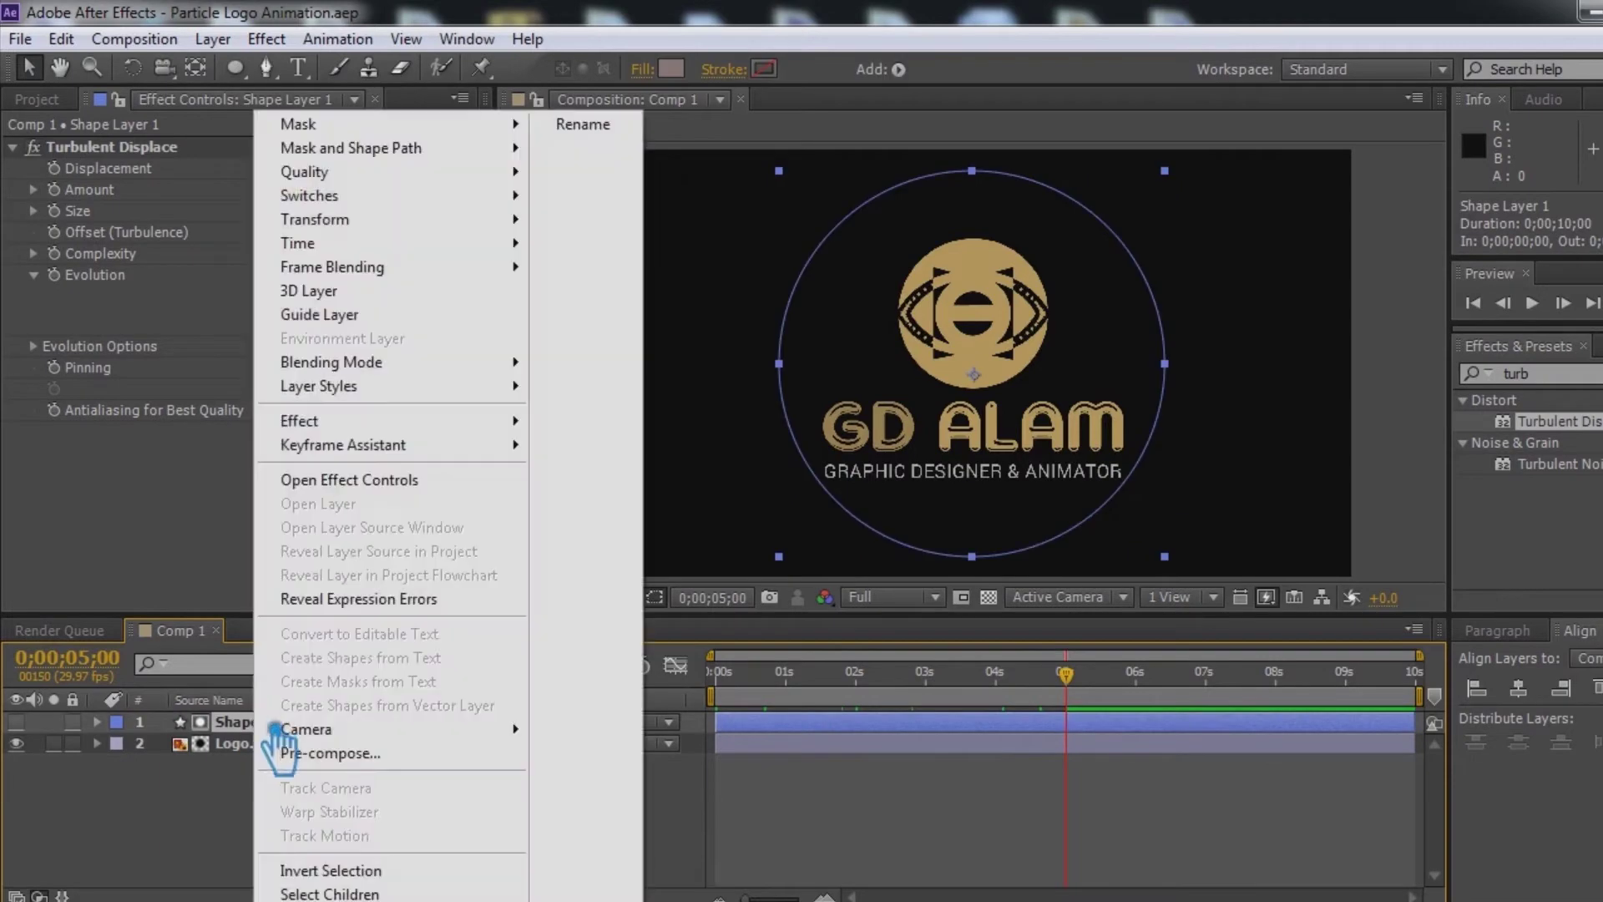
click(368, 753)
click(1411, 558)
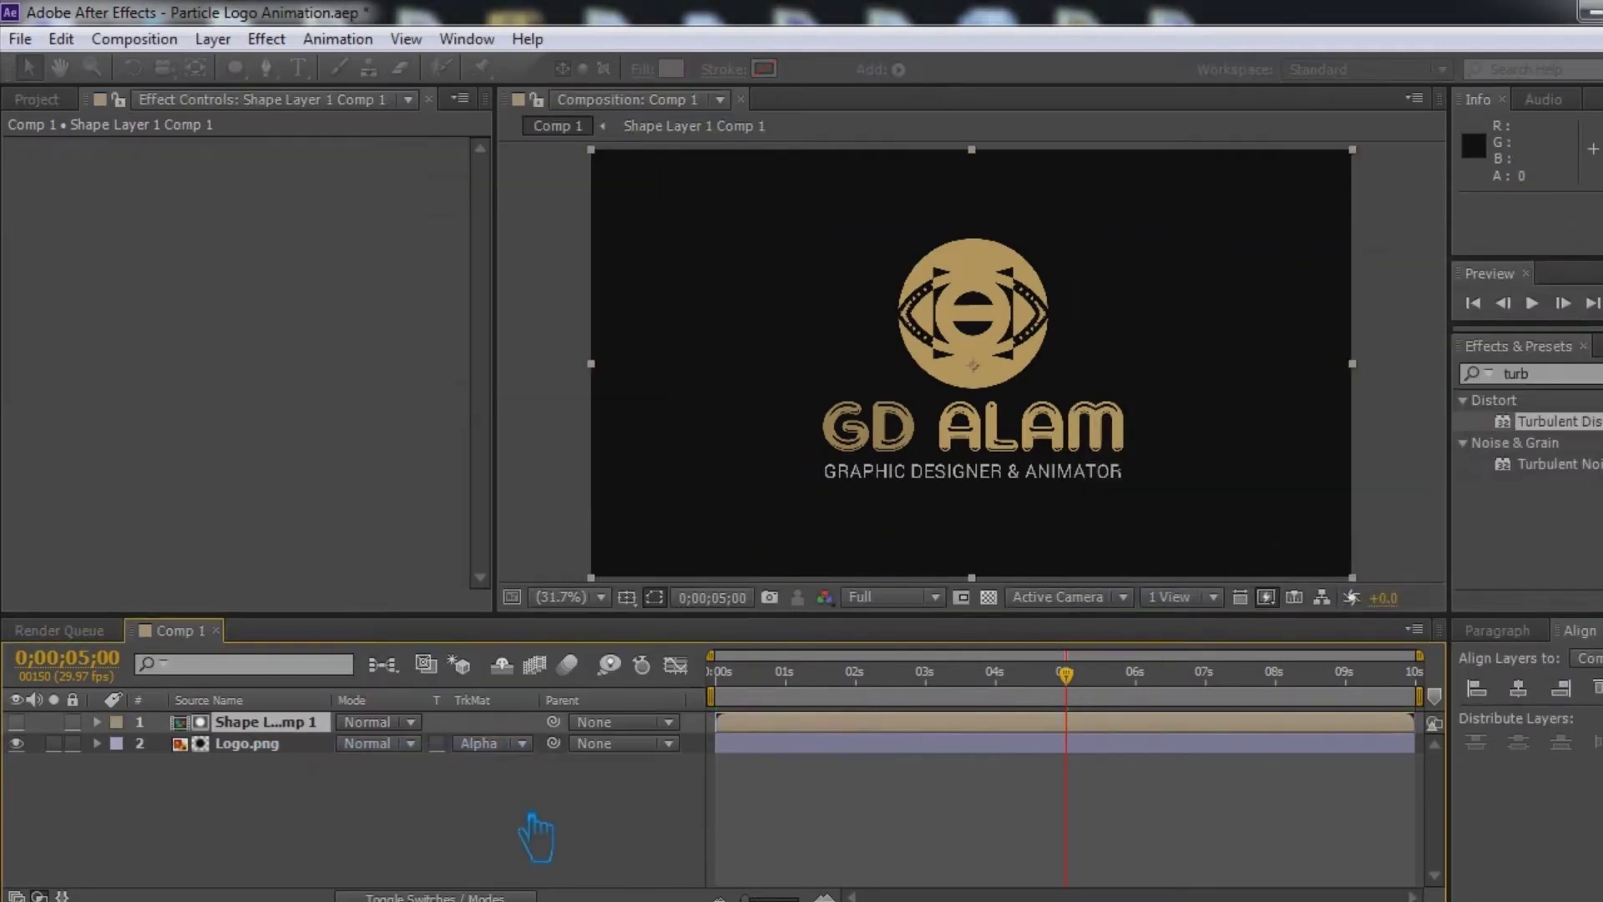
Step: Pre-compose the shape composition and Logo.png together as Logo-1, moving all attributes into the new composition
click(235, 743)
shift+click(243, 723)
right_click(255, 734)
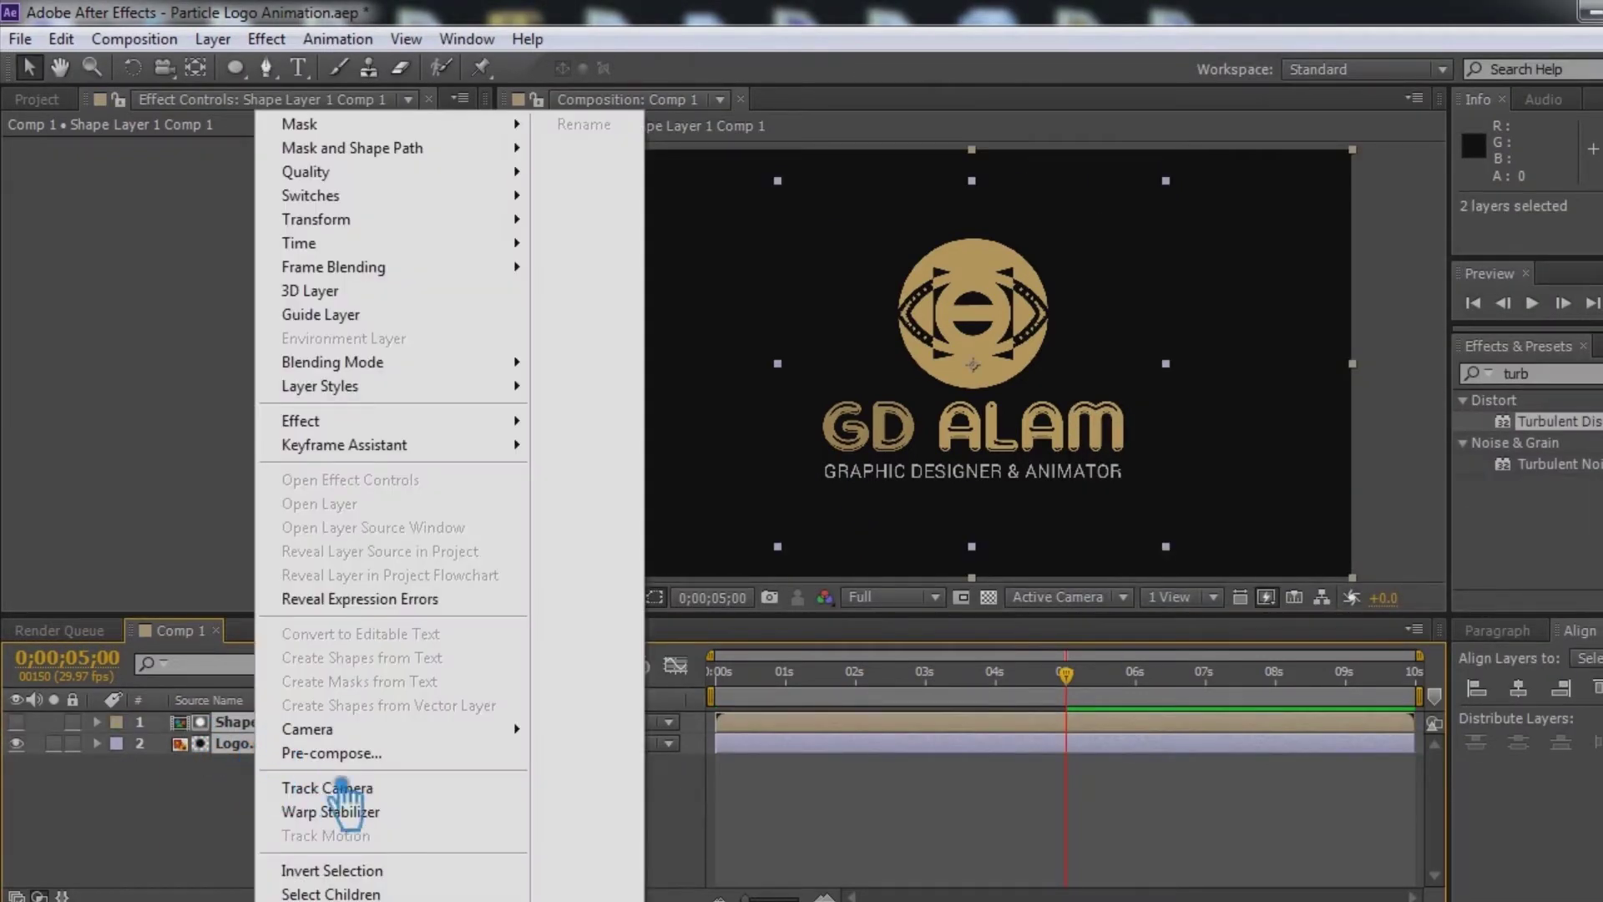
click(332, 753)
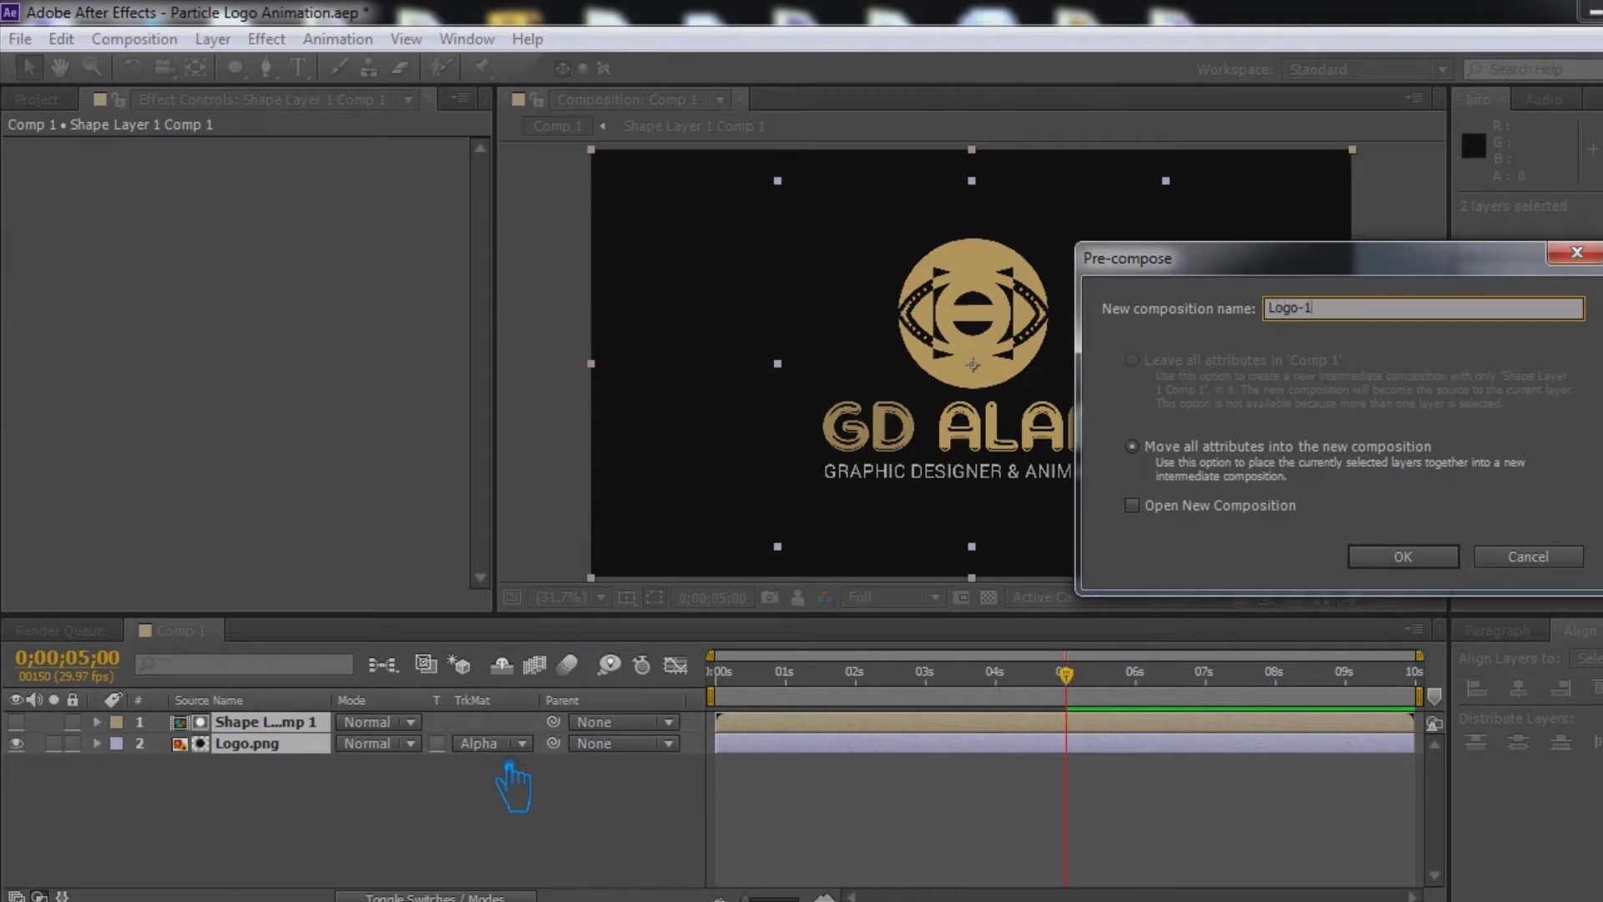
click(1403, 557)
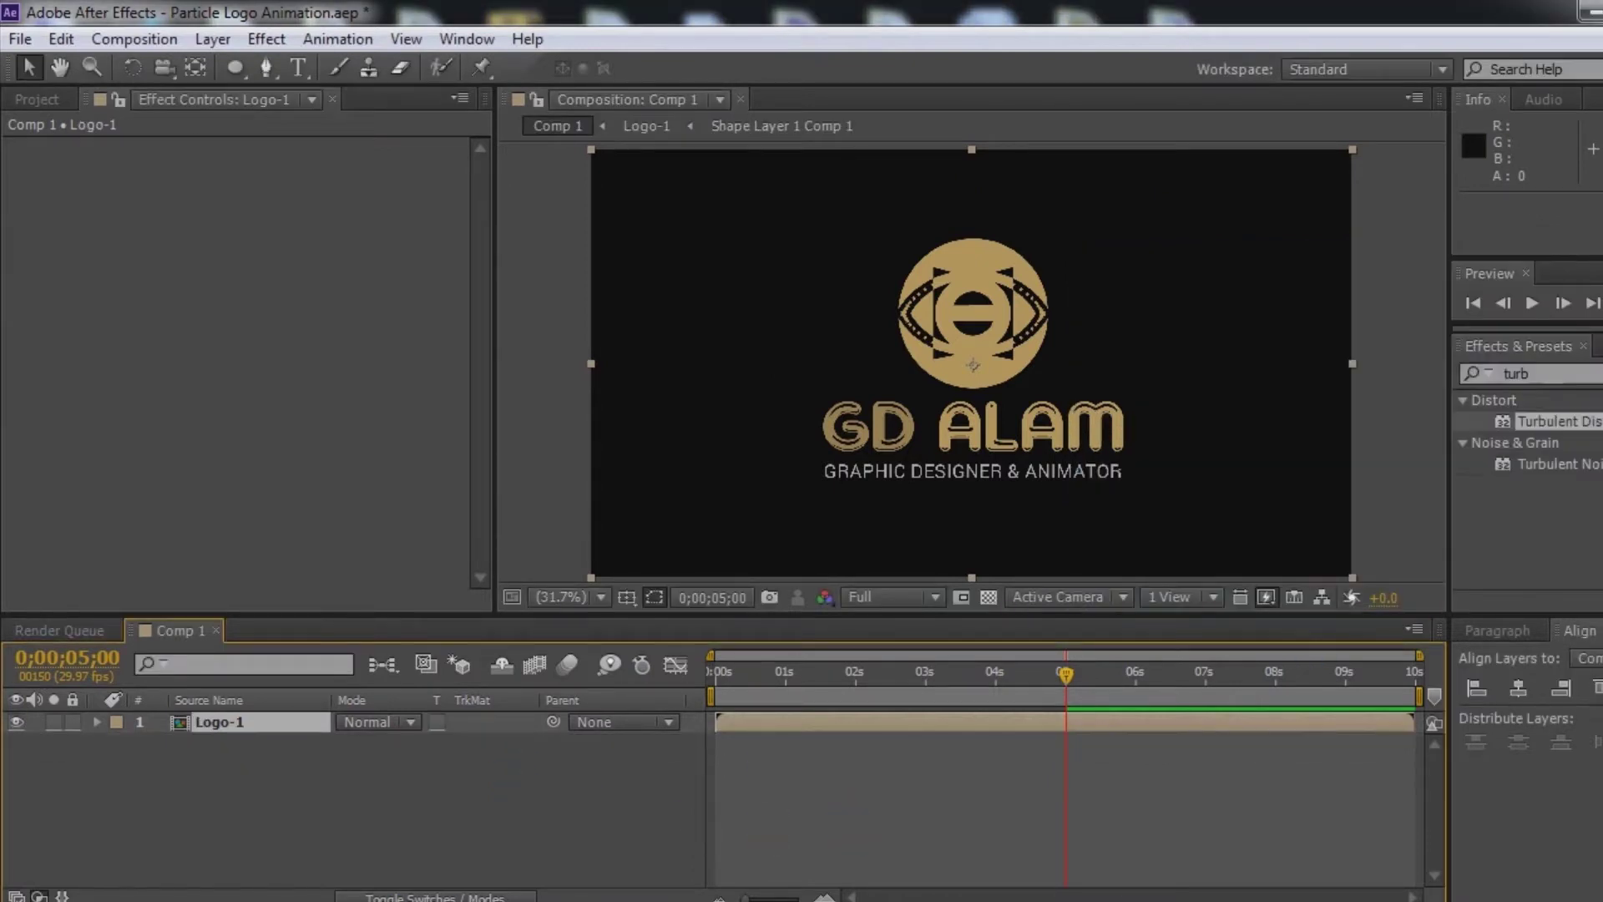
Step: Duplicate the Logo-1 layer and shift the upper copy to start at 0;00;00;08
key(ctrl+d)
drag(769, 723, 793, 735)
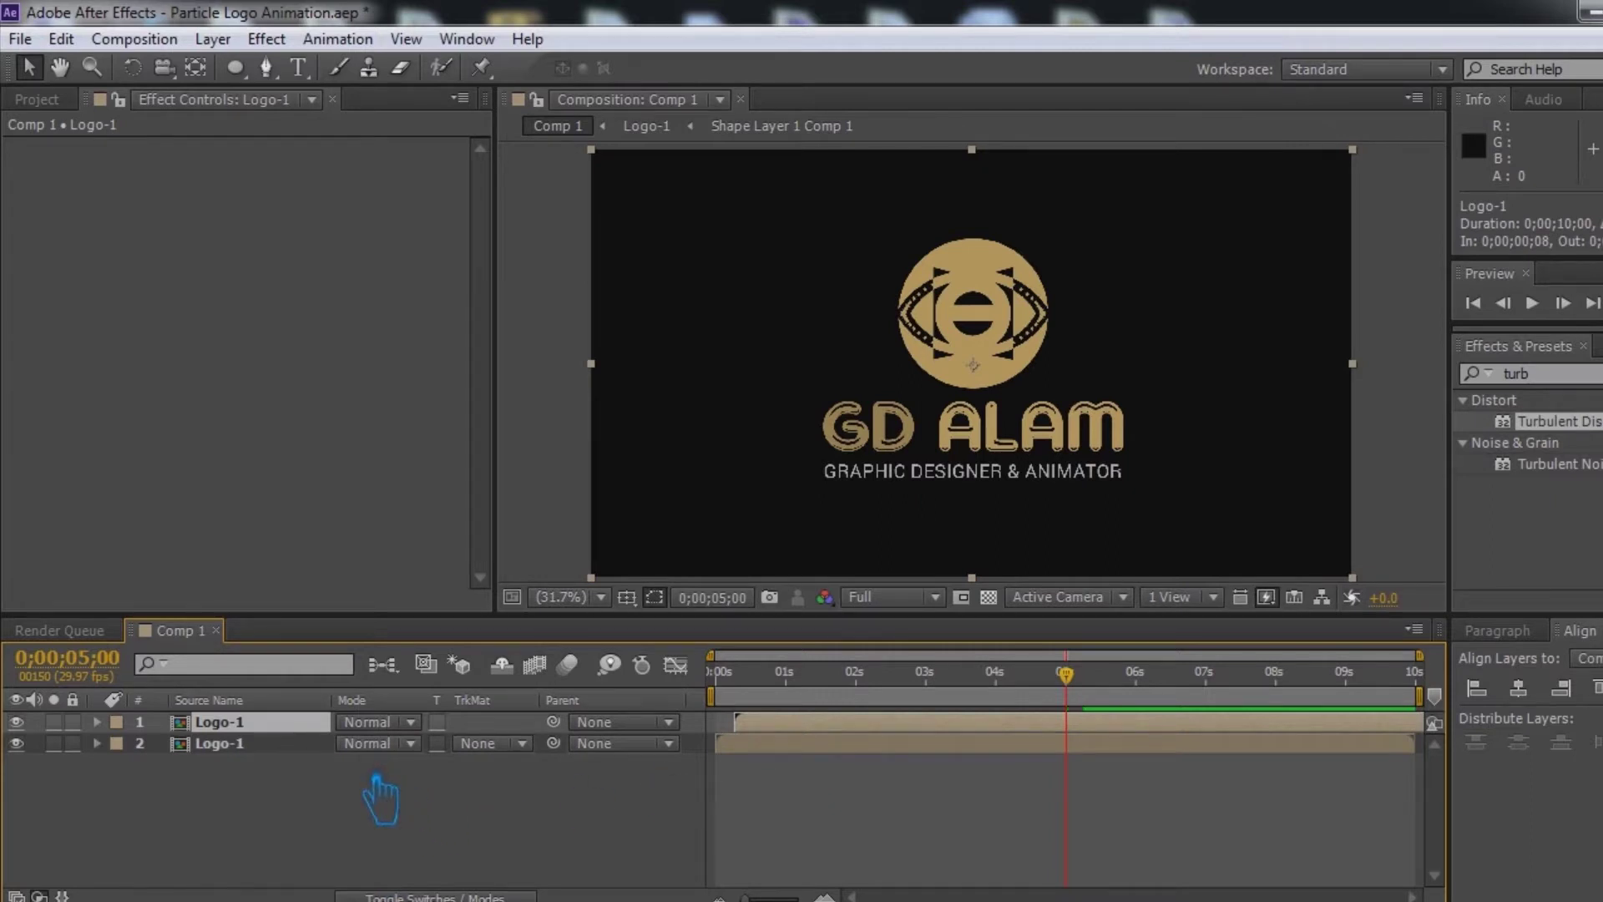
Step: Set the lower Logo-1 layer's track matte to Alpha Inverted Matte, save the project and preview the result
click(524, 744)
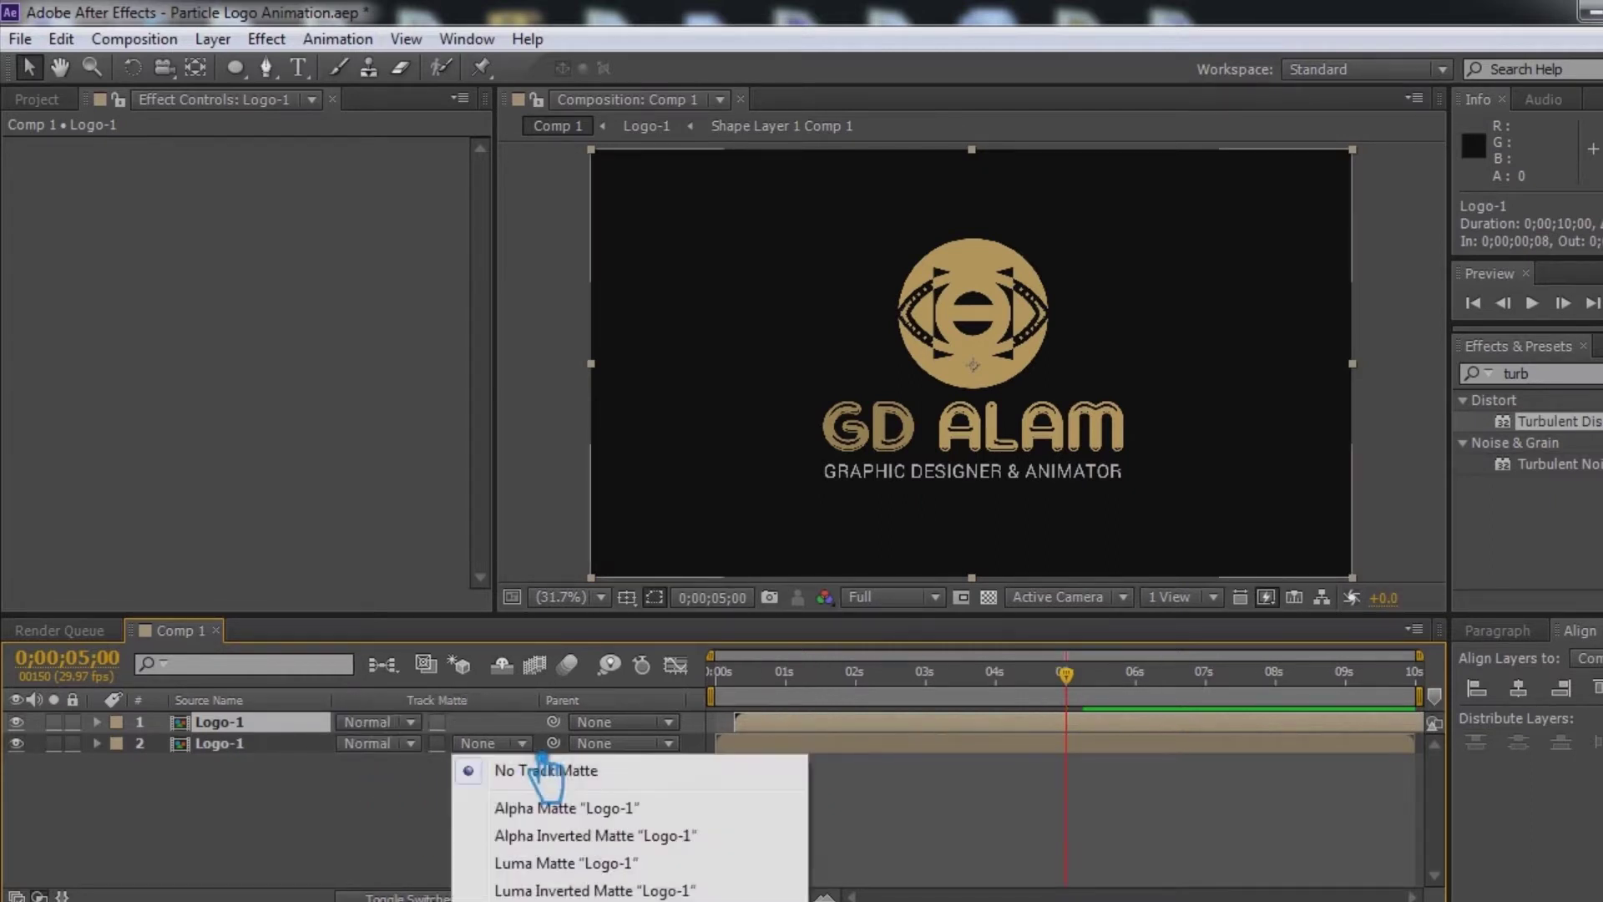
click(584, 835)
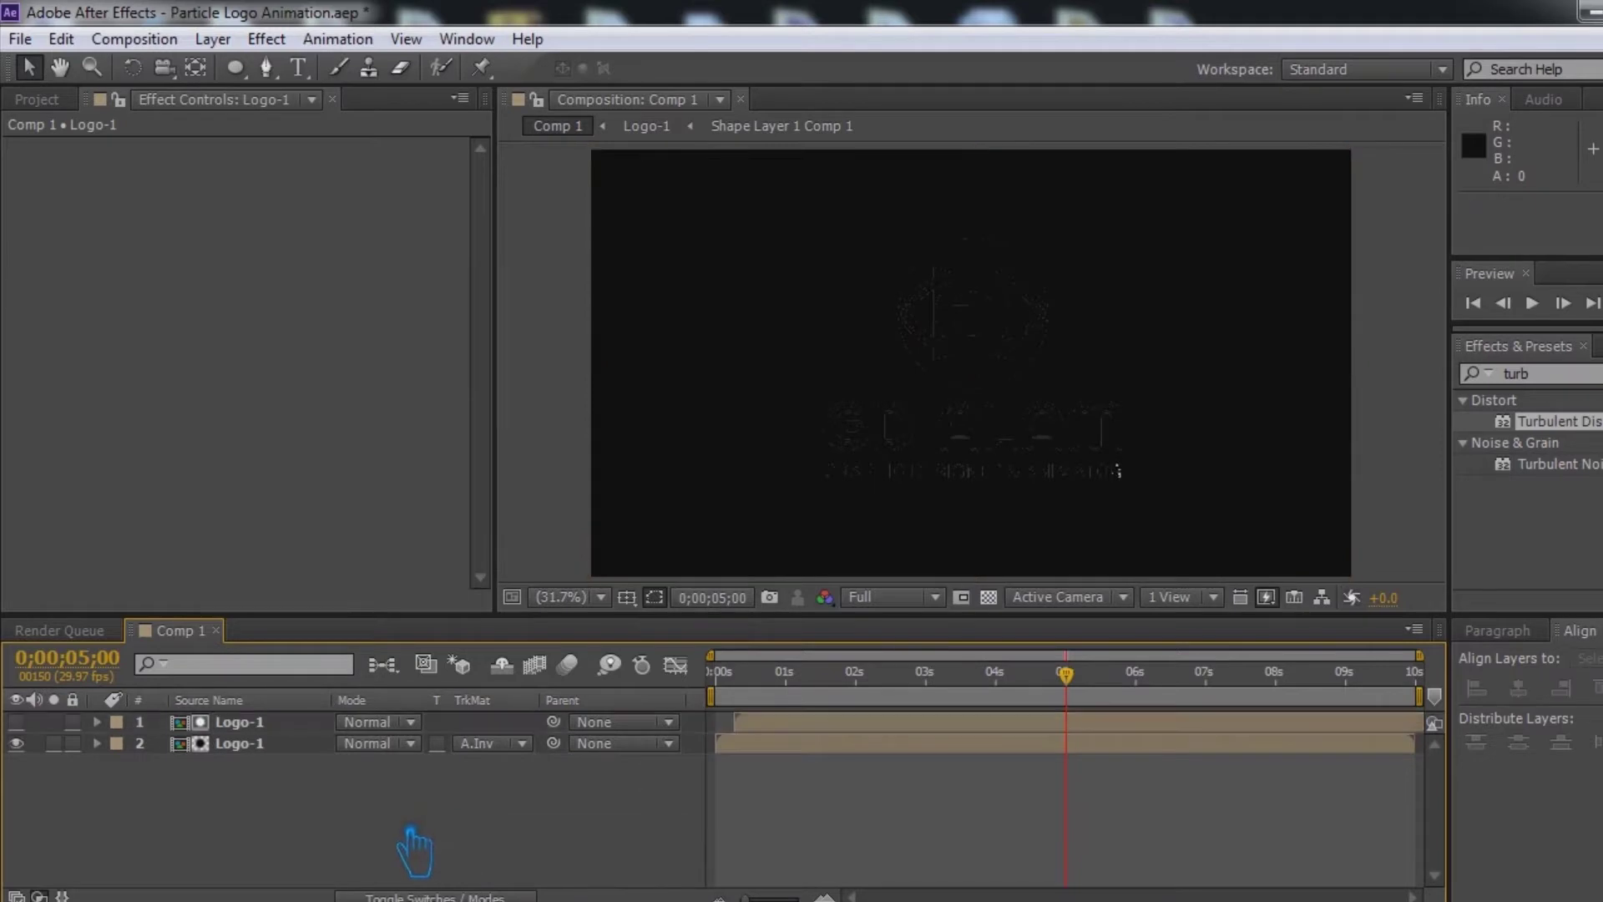
key(ctrl+s)
drag(1077, 689, 869, 686)
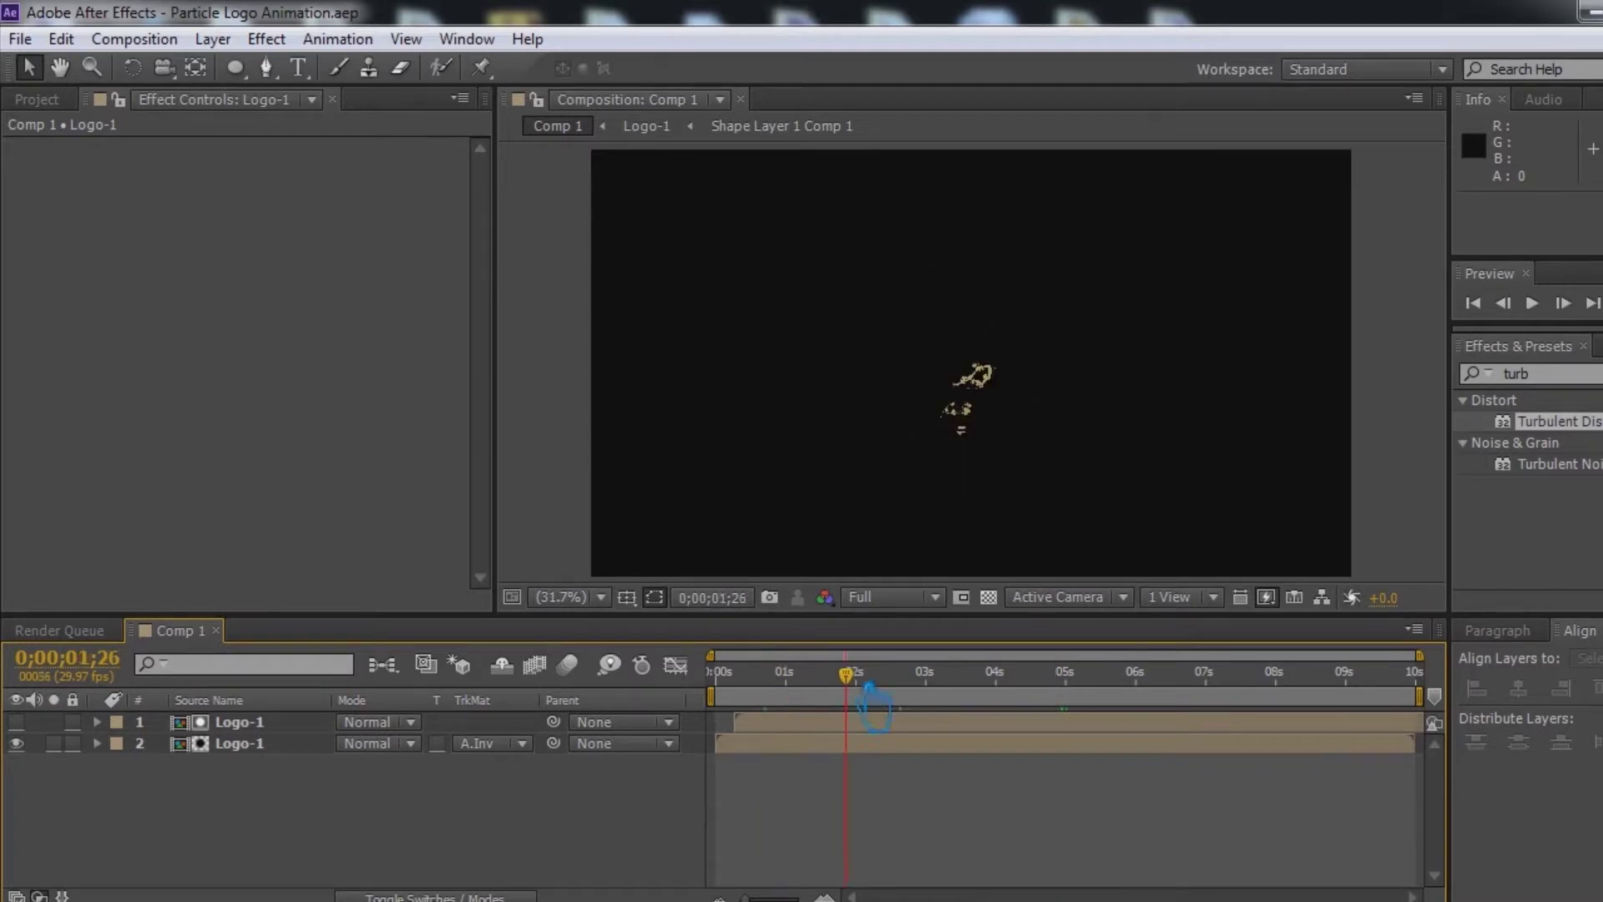
drag(988, 701, 965, 702)
click(1000, 693)
Step: Pre-compose both Logo-1 layers together as Logo-2, moving all attributes into the new composition
drag(351, 831, 179, 700)
right_click(284, 745)
click(343, 755)
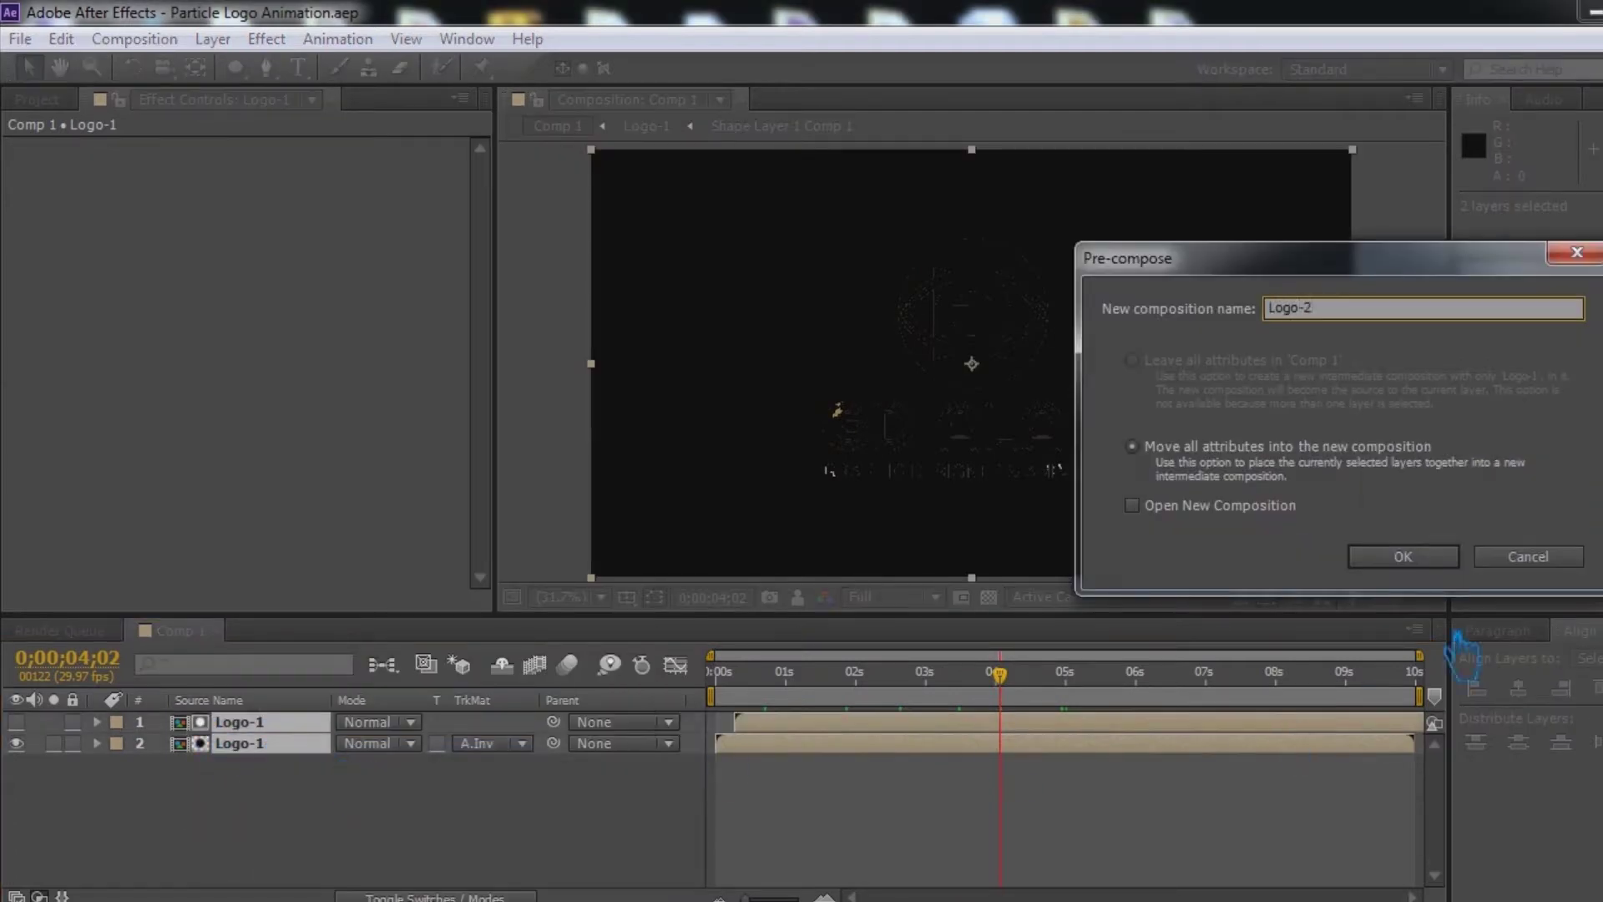
click(1419, 558)
Step: Add Shape Layer 1 Comp 1 from the project above Logo-2, offset to start at 0;00;00;07
click(38, 100)
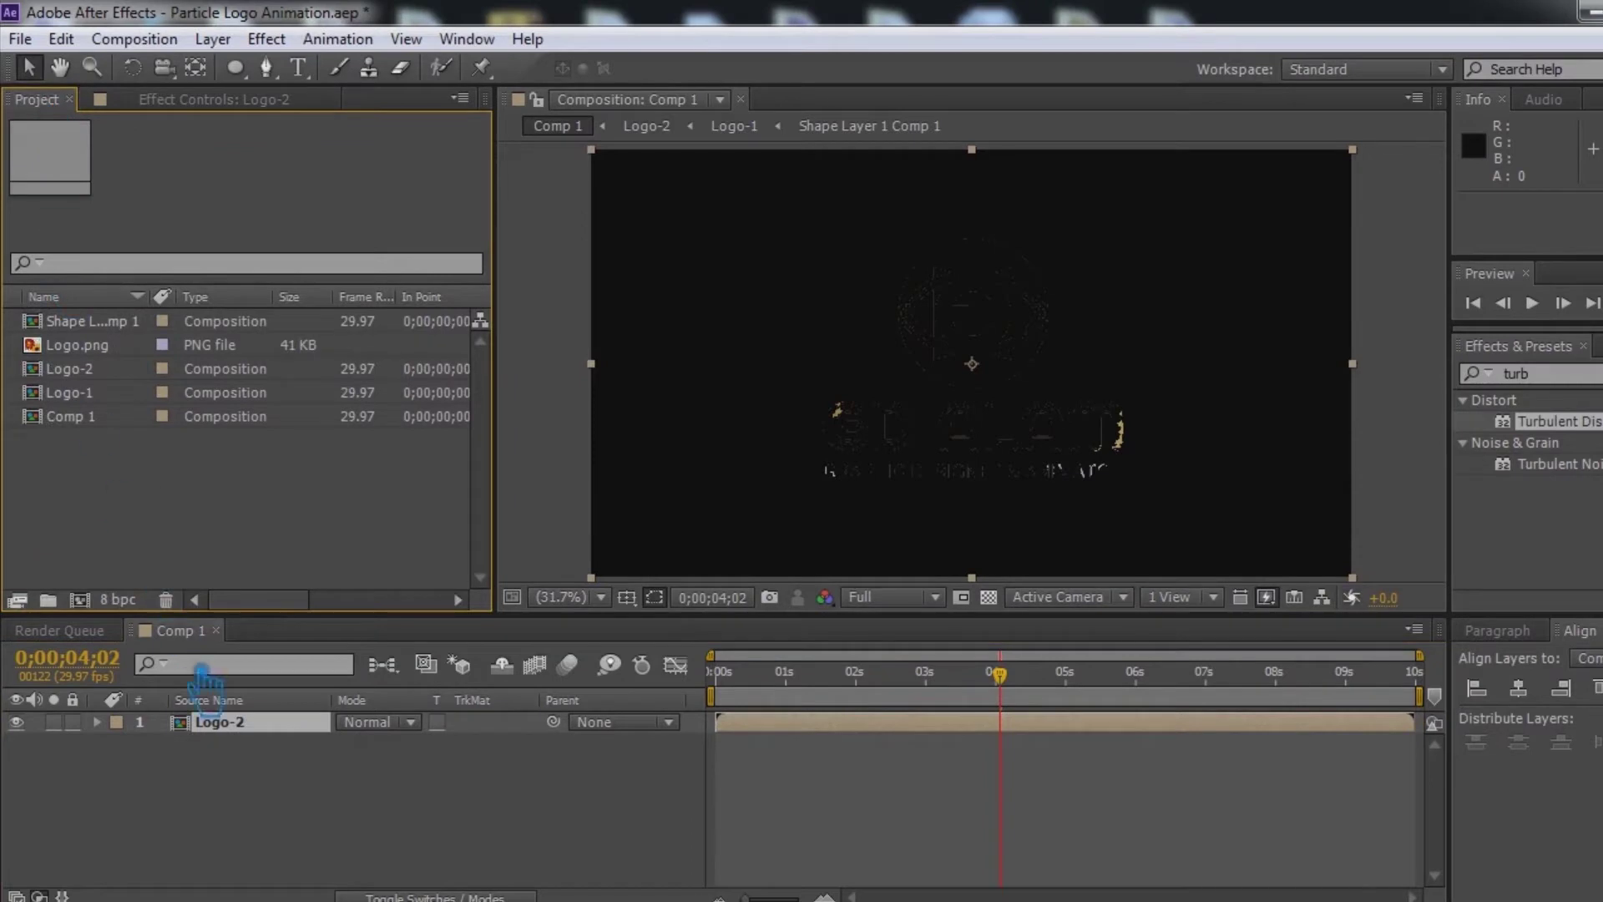
click(237, 762)
drag(109, 324, 219, 728)
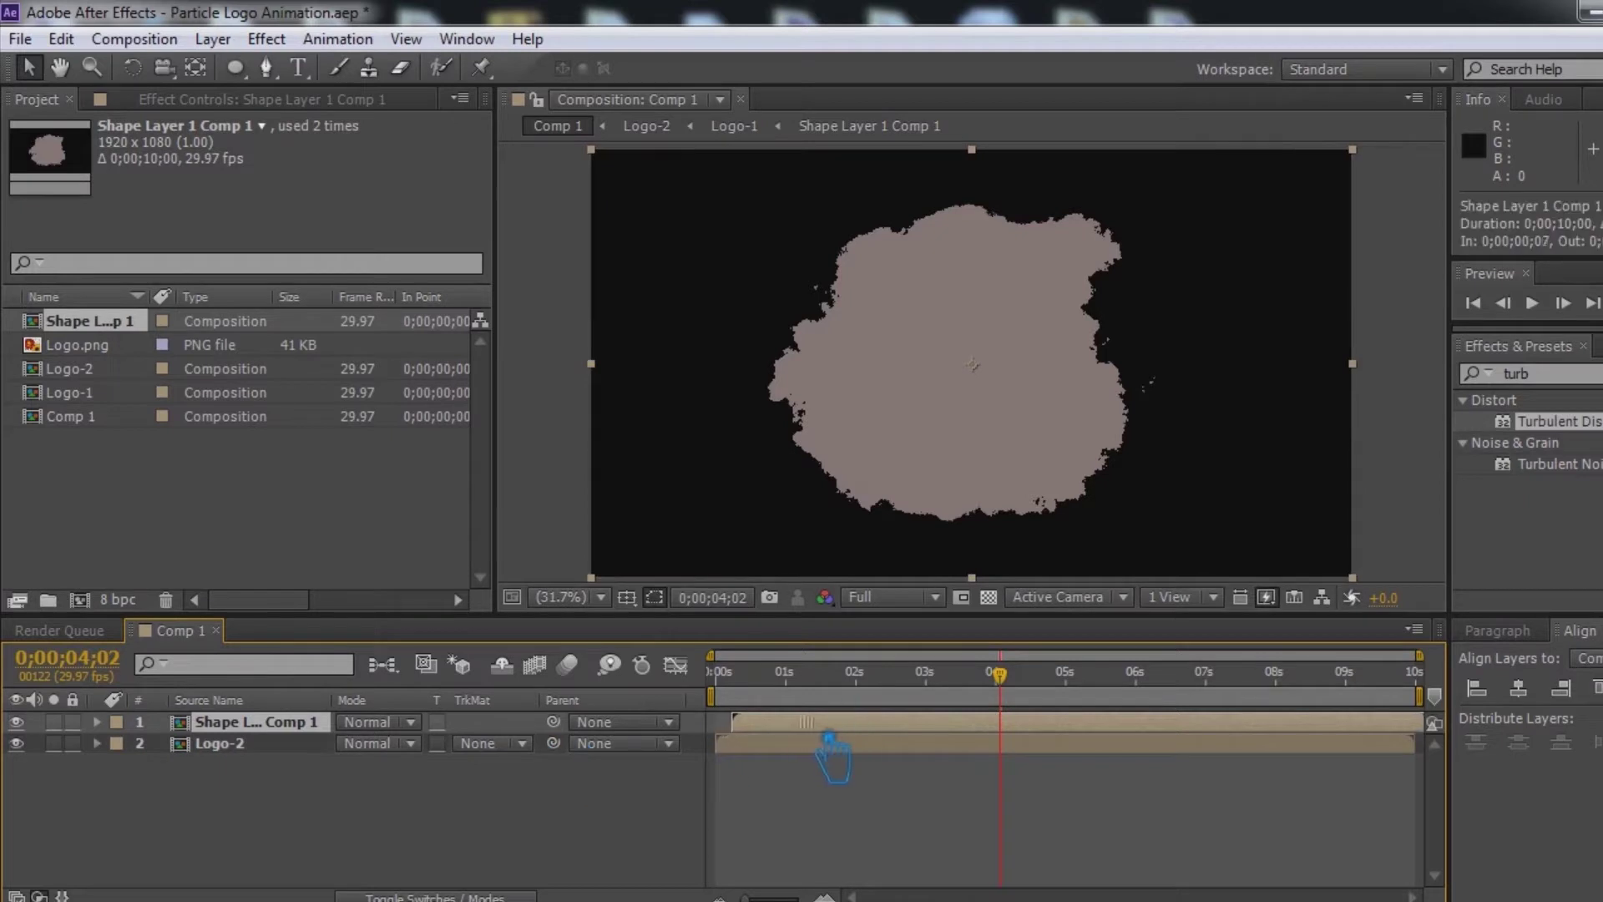
Step: Set Logo-2's track matte to Alpha Inverted using the shape composition above, save the project and preview the result
click(501, 743)
click(576, 834)
drag(989, 693, 844, 710)
key(ctrl+s)
drag(842, 677, 1096, 709)
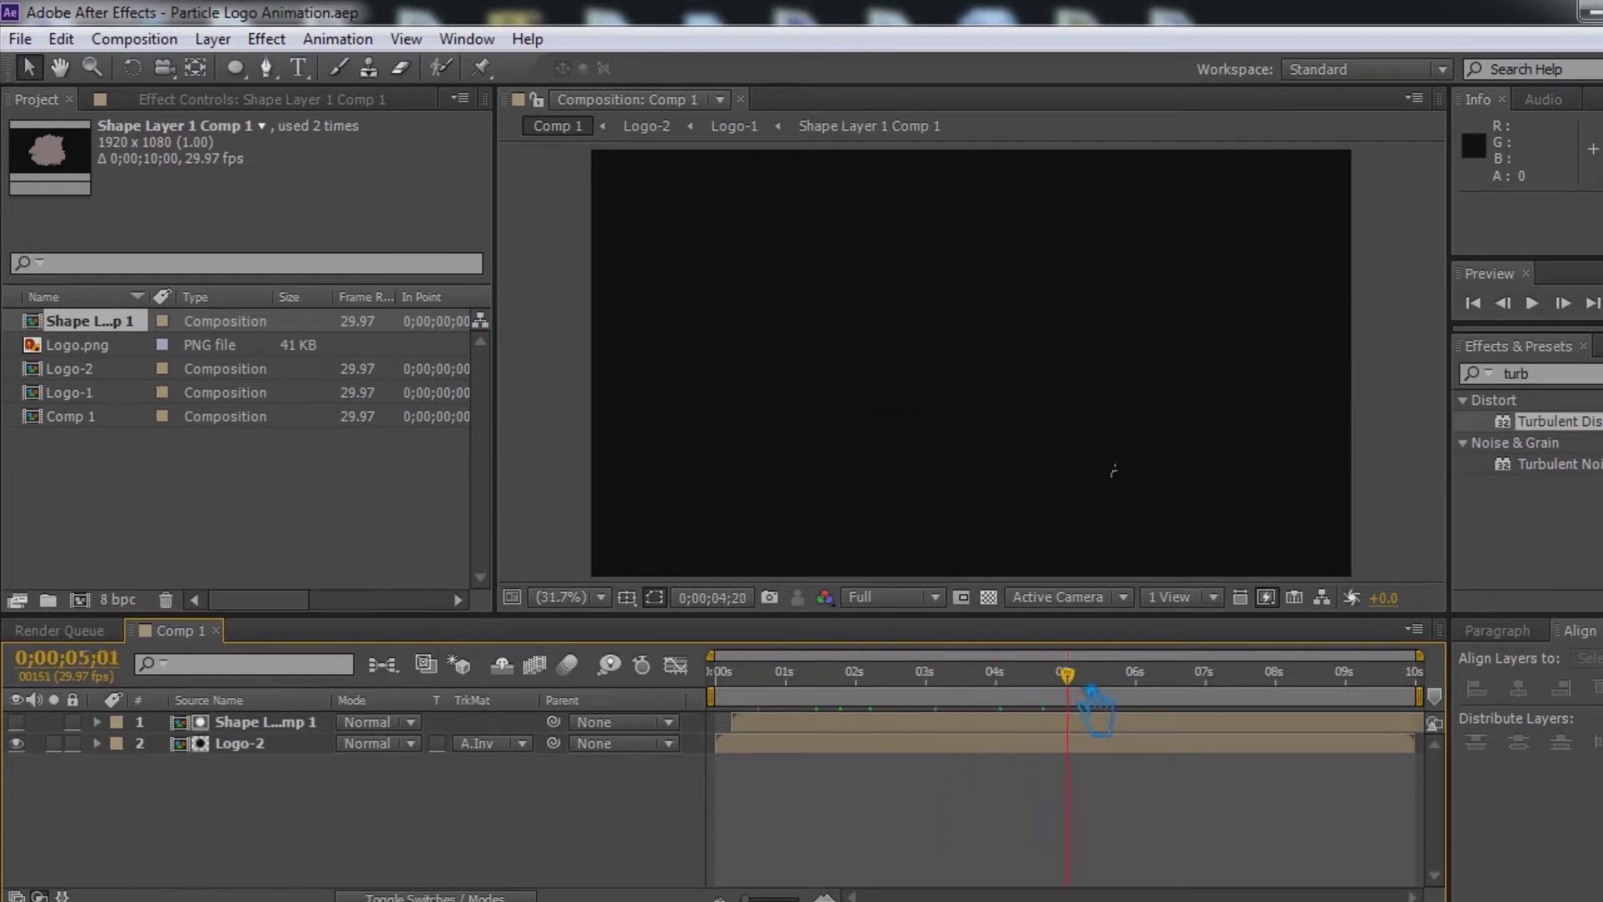
click(1112, 678)
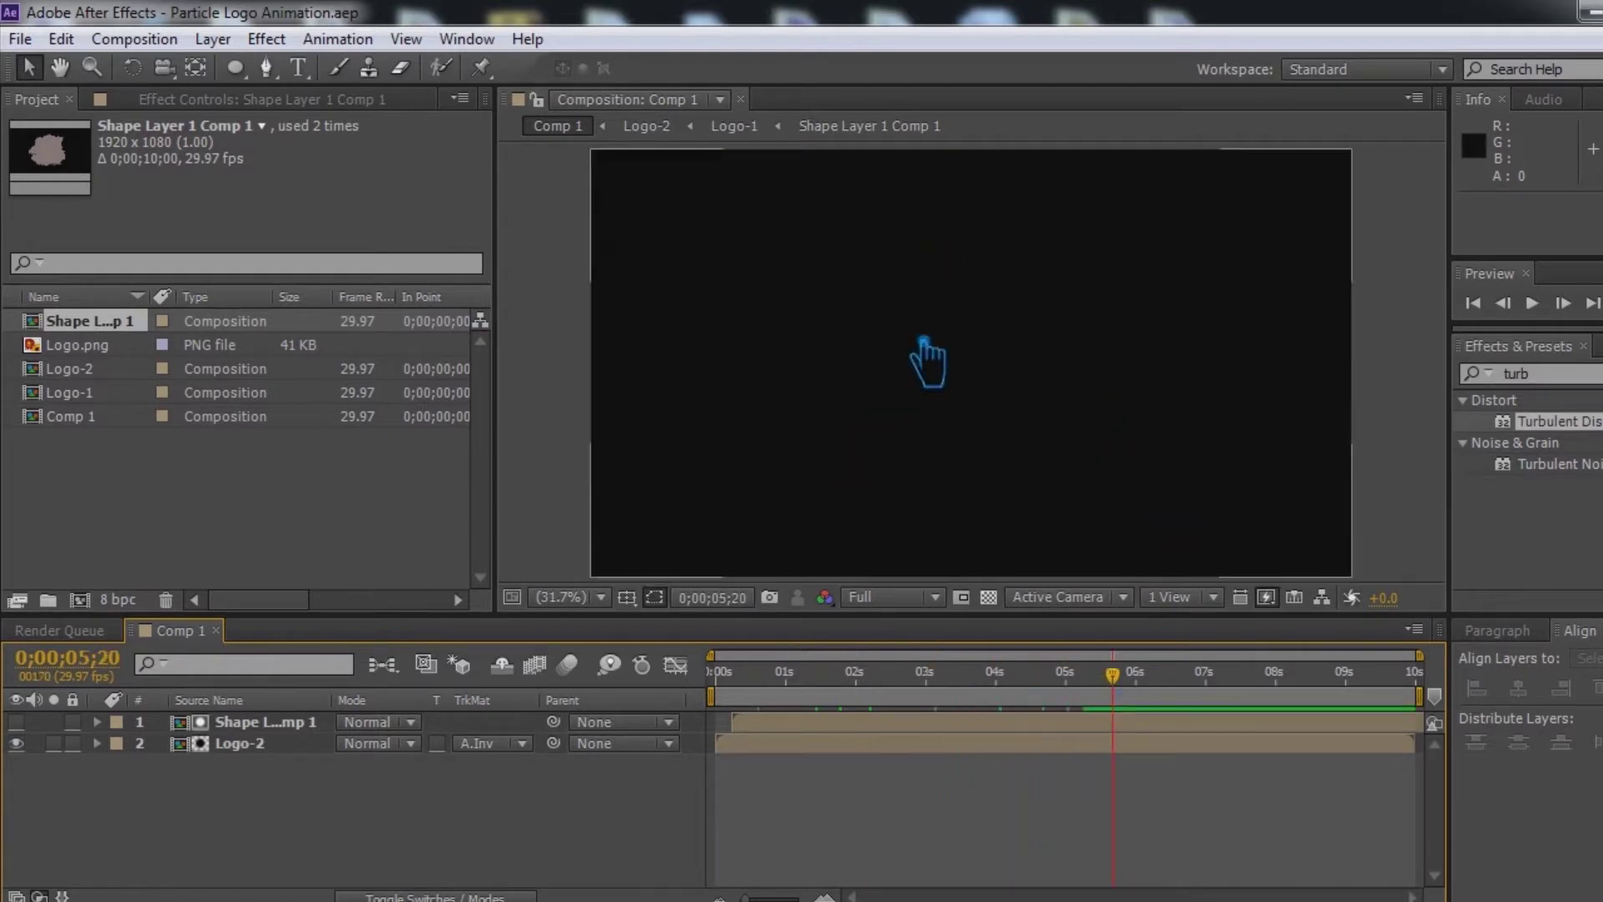
Step: Pre-compose Shape Layer 1 Comp 1 and Logo-2 together as Logo-3, moving all attributes into the new composition
drag(305, 791, 269, 718)
right_click(274, 734)
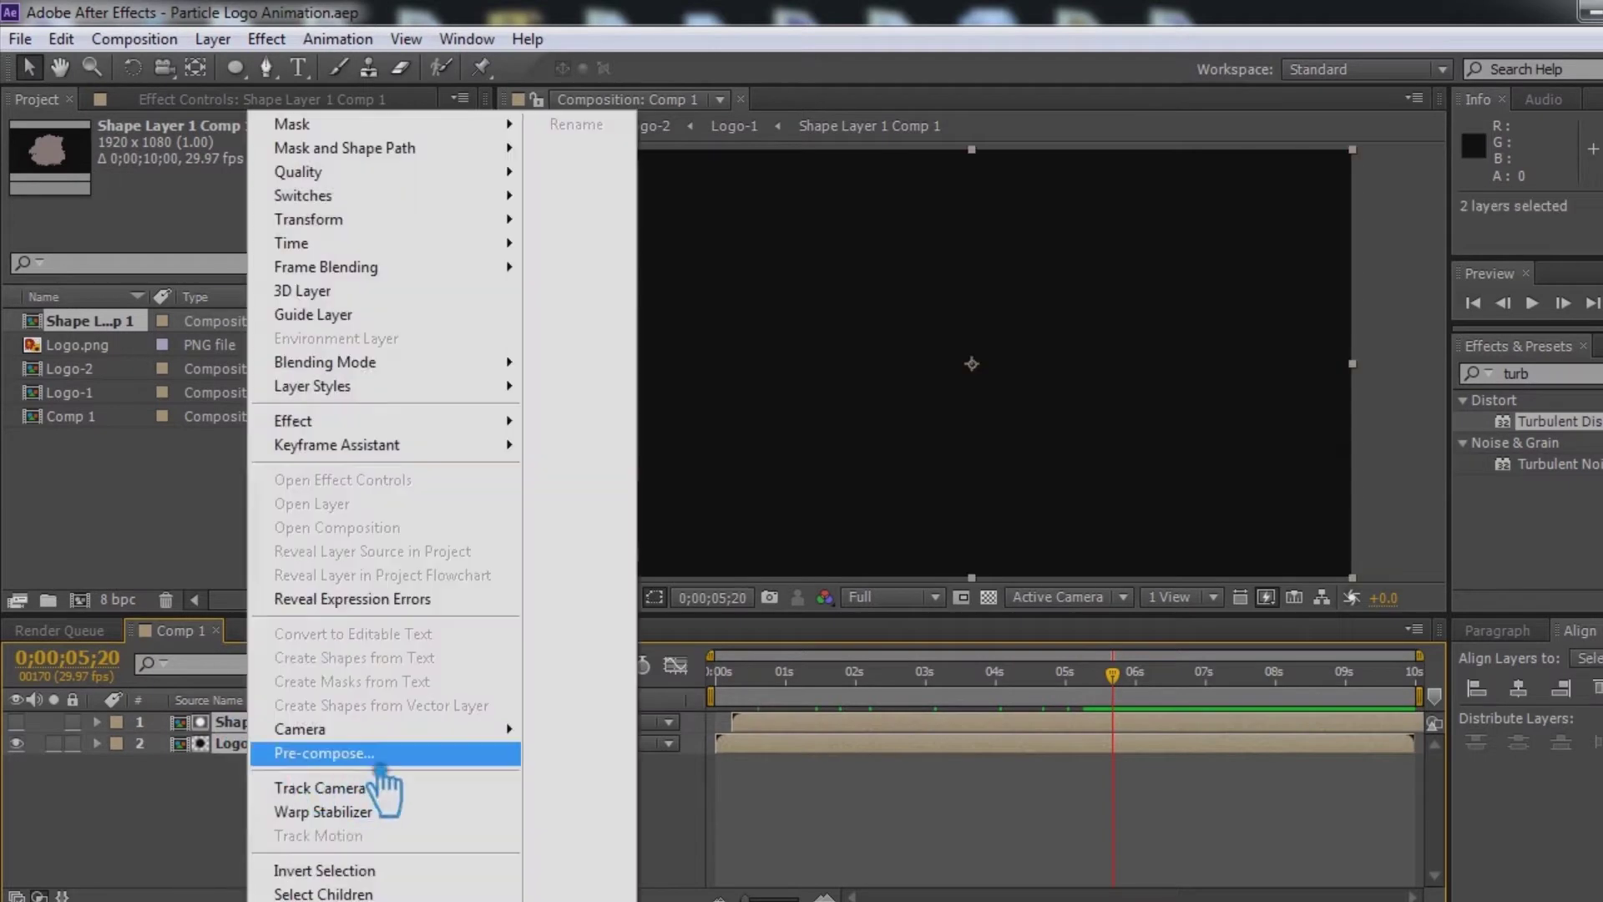
click(409, 756)
text(Logo-3)
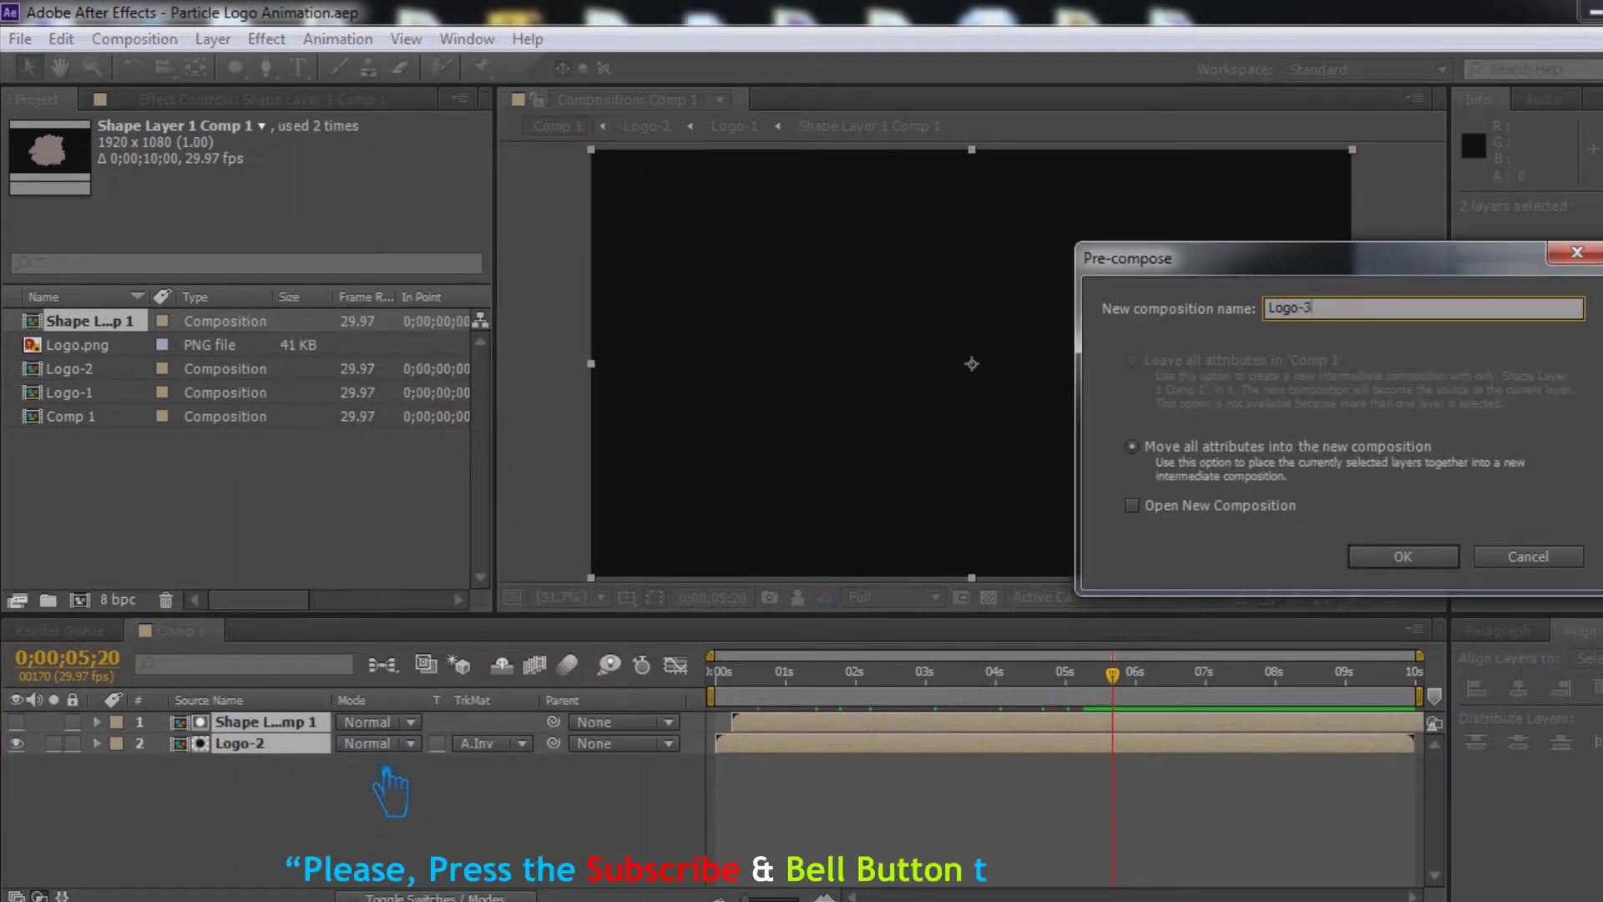
click(1402, 556)
Step: Turn Logo-3 into a 3D layer and hide it in the composition
click(251, 723)
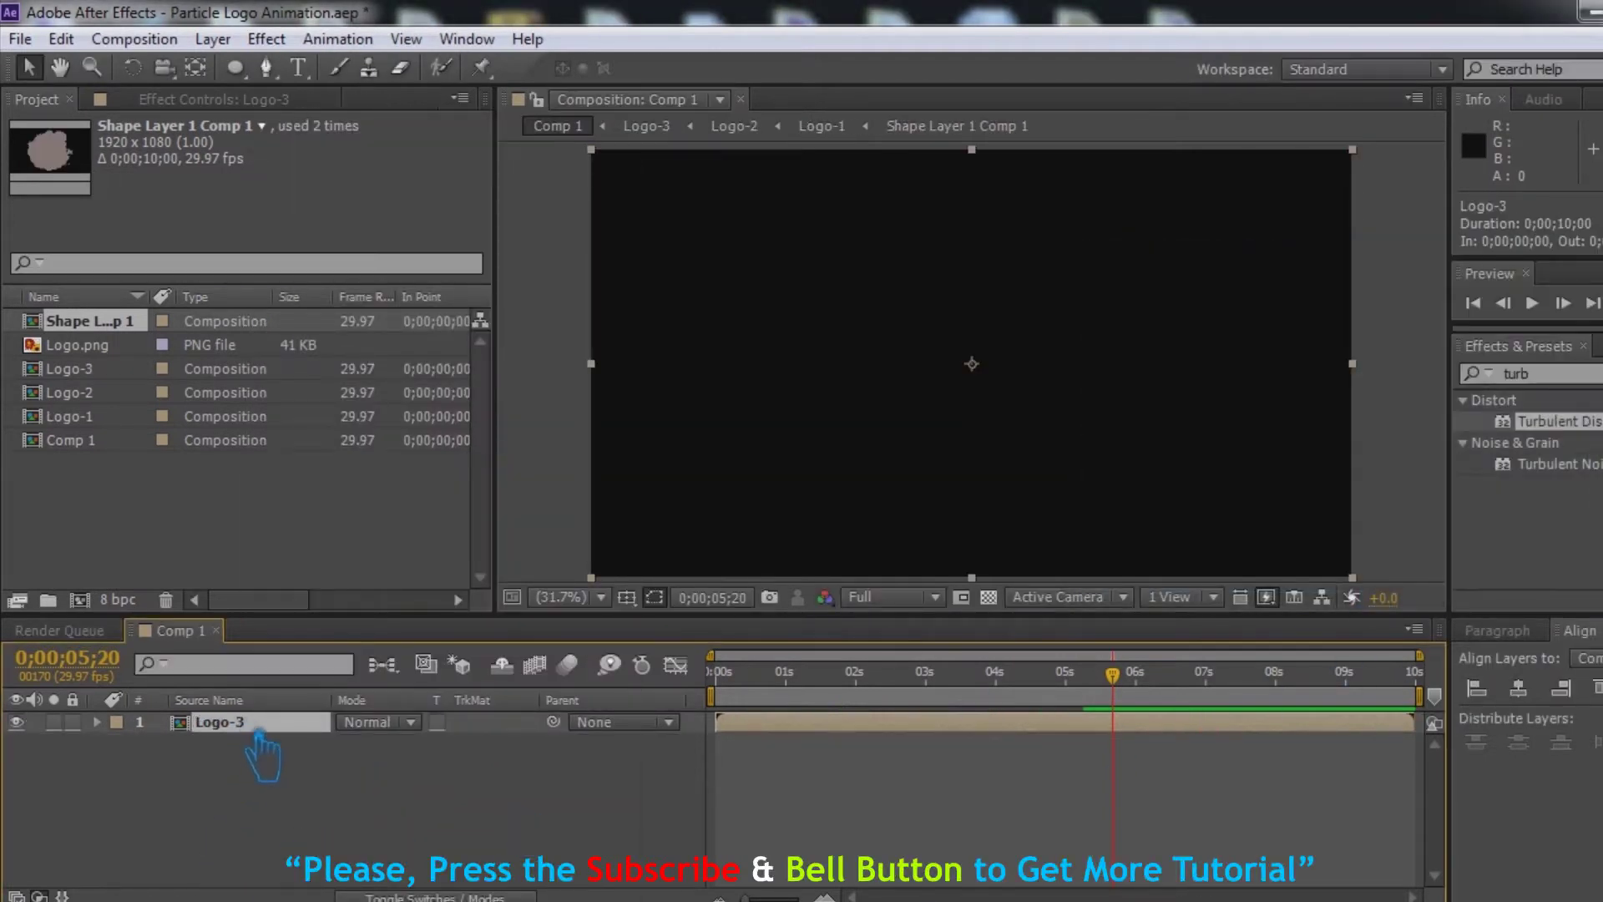
key(F4)
click(476, 722)
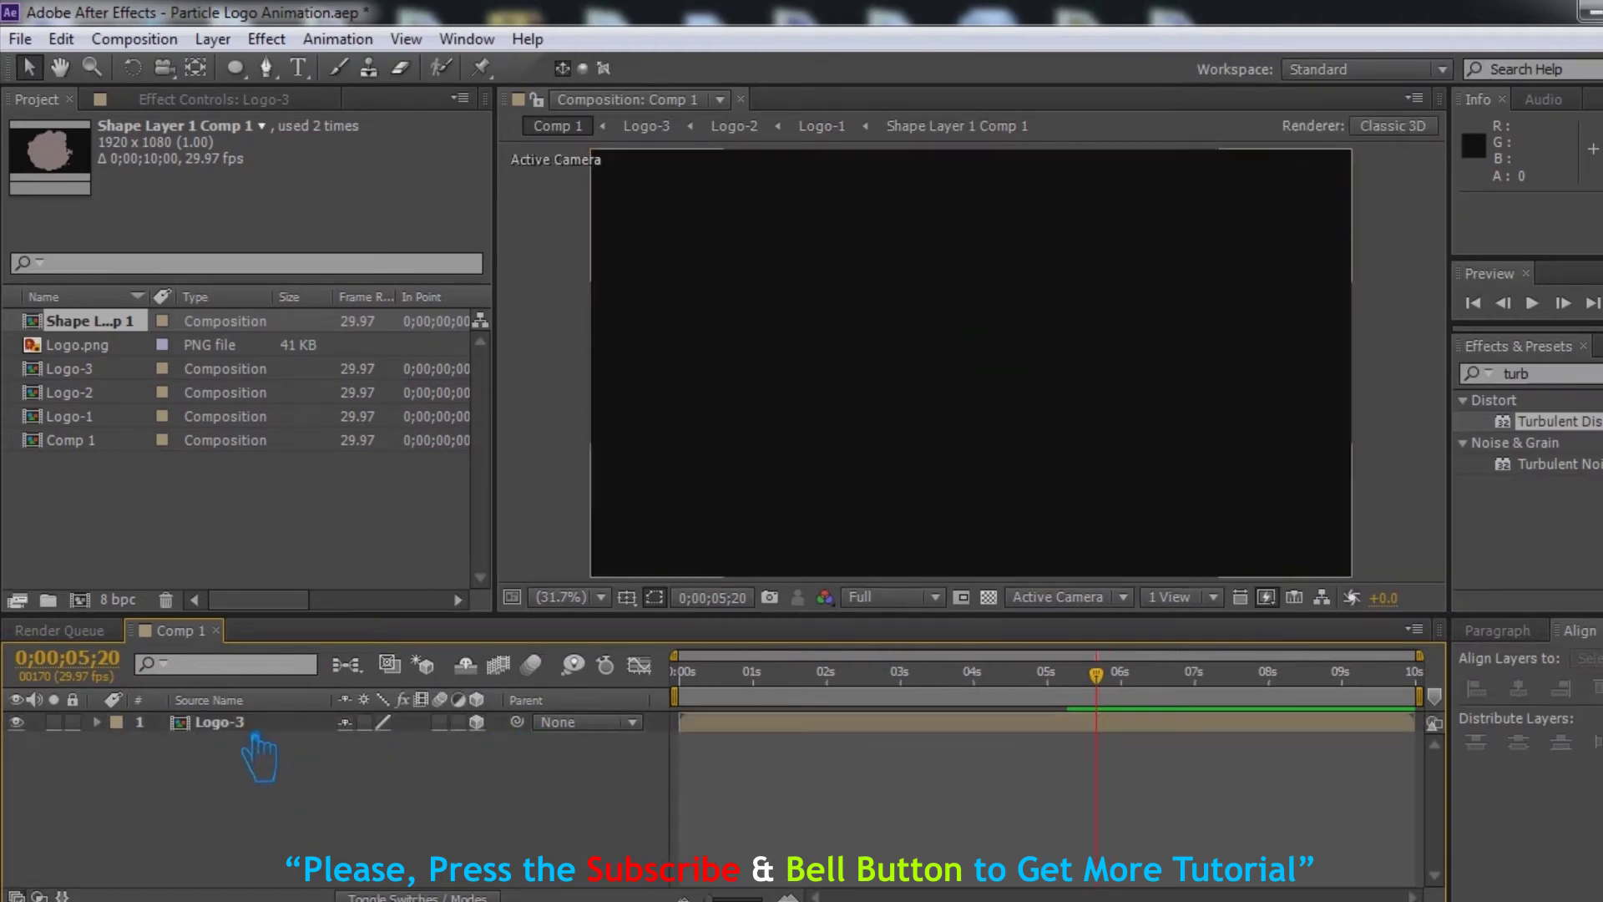
Step: Create a new 1920 x 1080 solid named "particle" in Comp 1
right_click(310, 816)
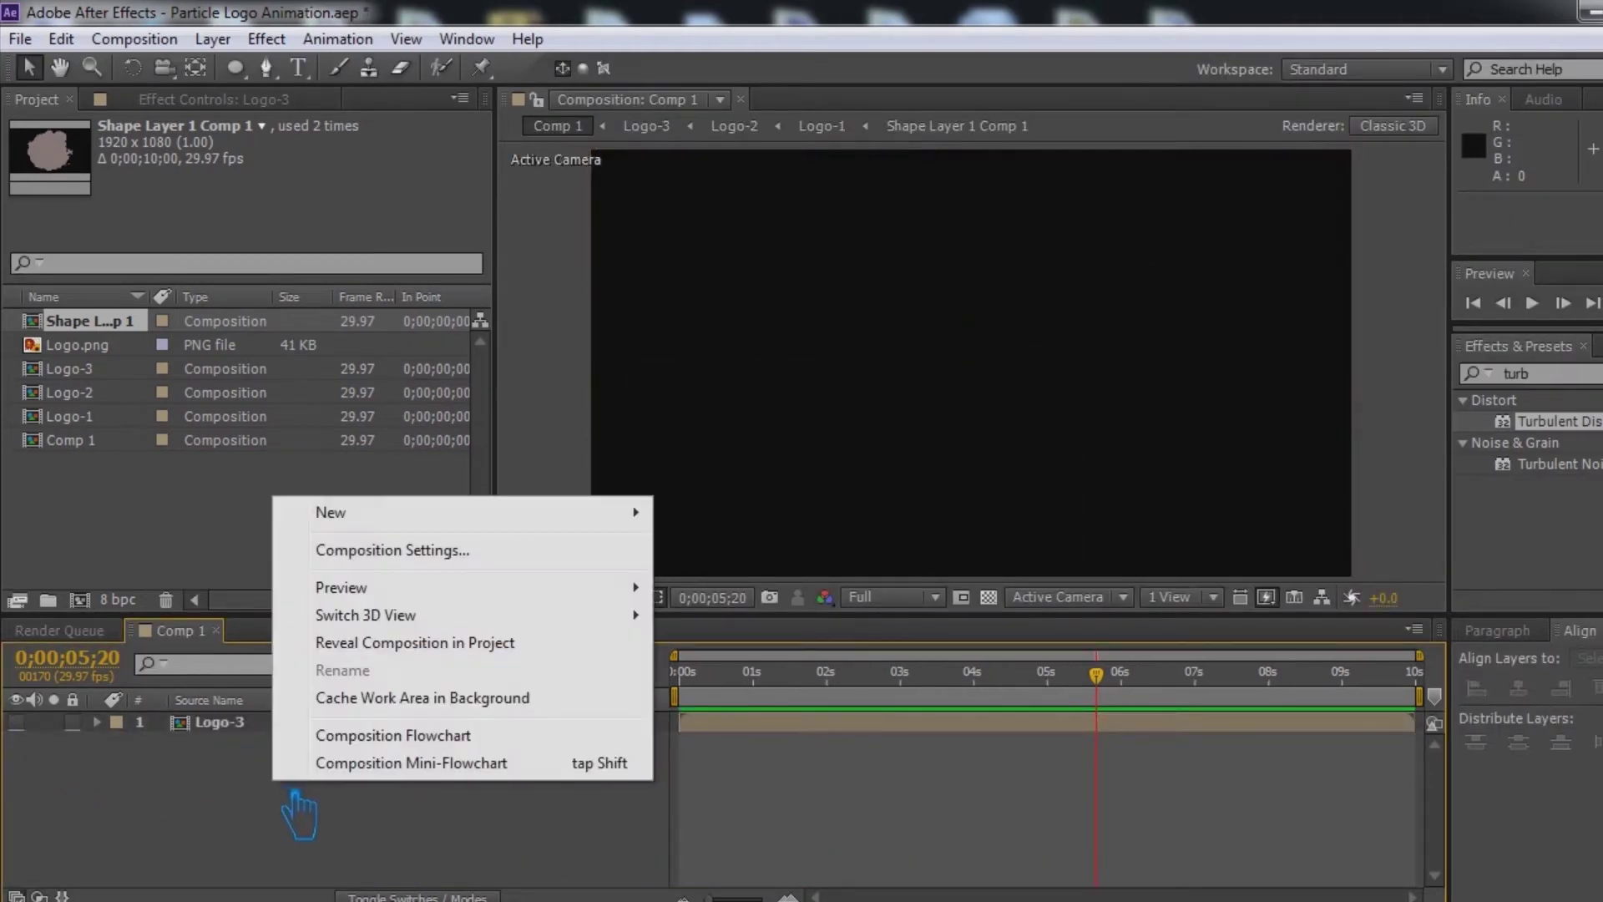
mouse_move(373, 526)
click(751, 580)
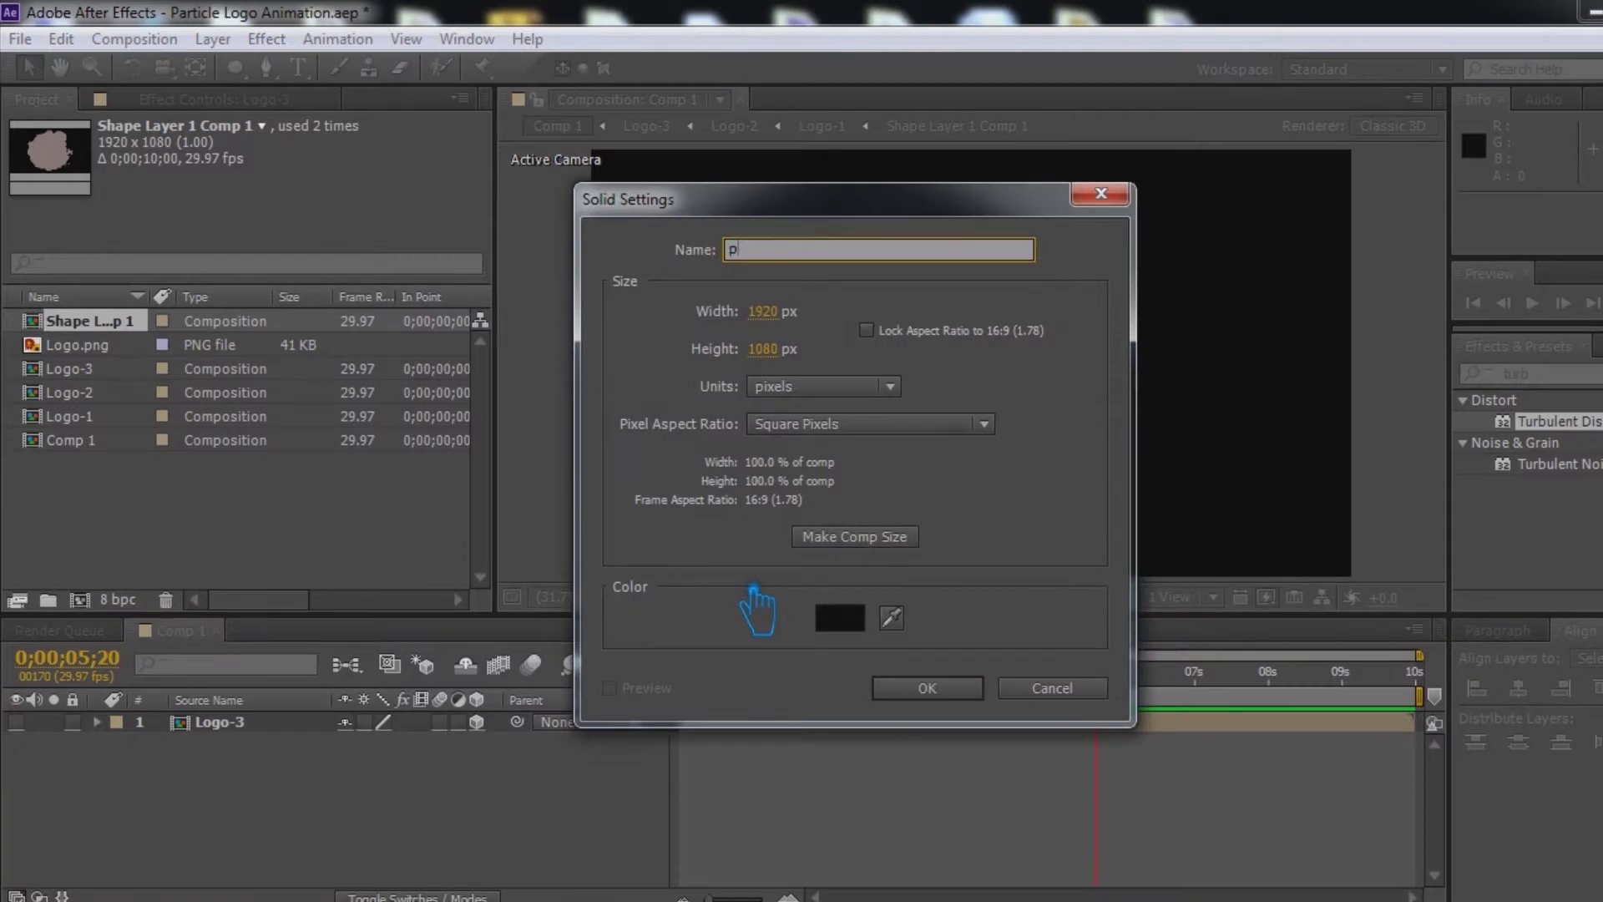
text(particle)
click(951, 688)
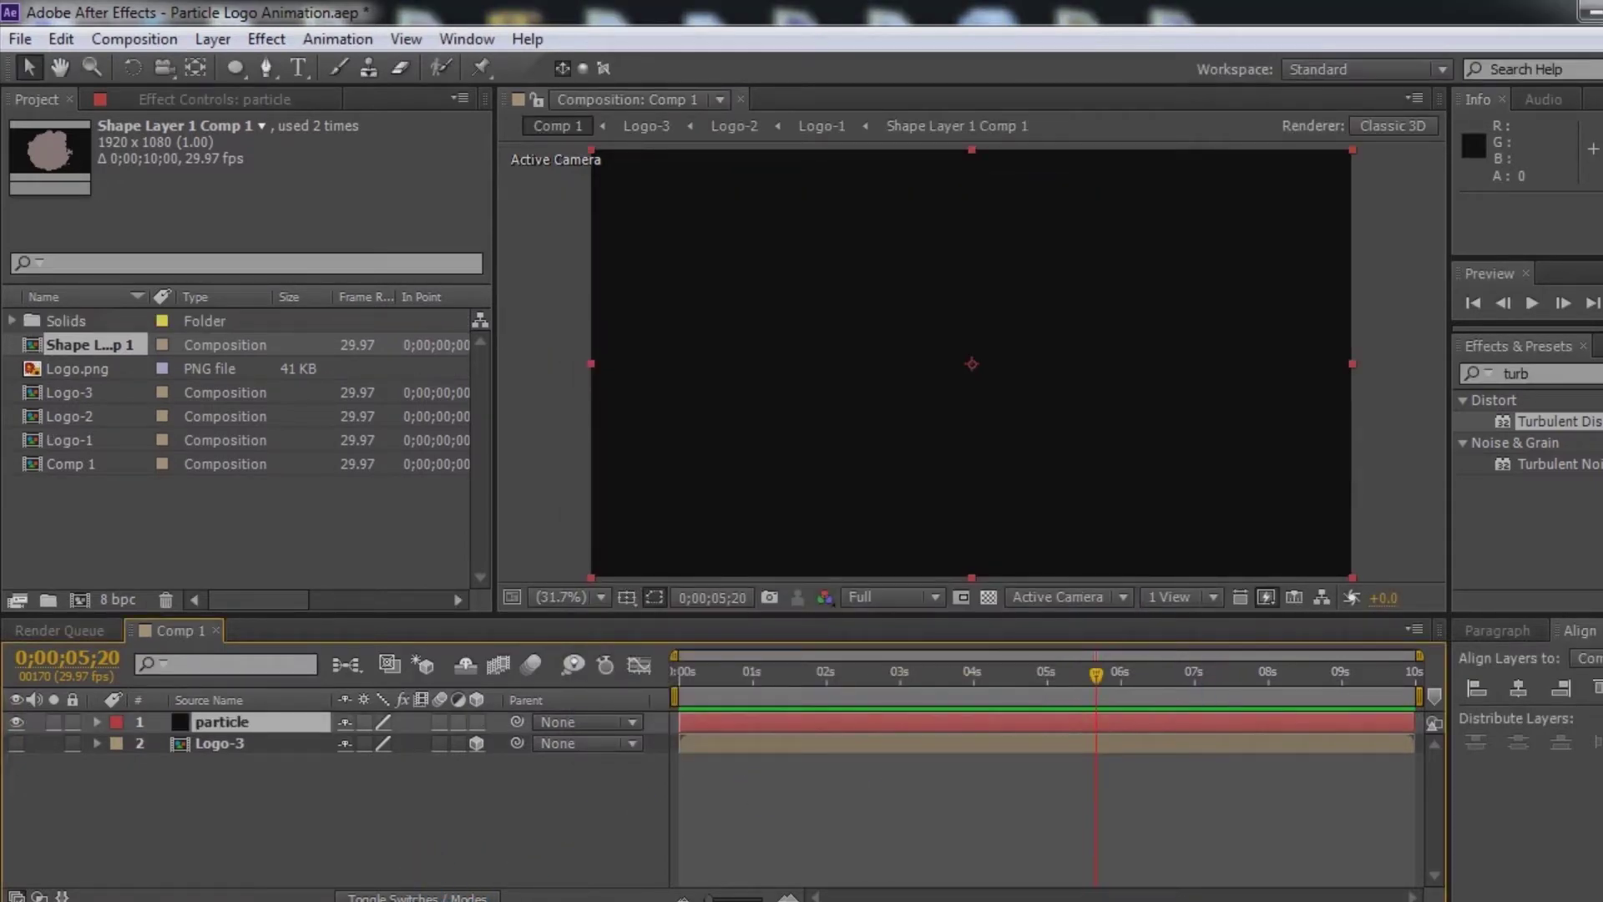
Step: Look up "particu" among the effects and apply the Trapcode Particular effect to the particle solid
drag(1574, 380, 1461, 382)
key(BackSpace)
click(1461, 382)
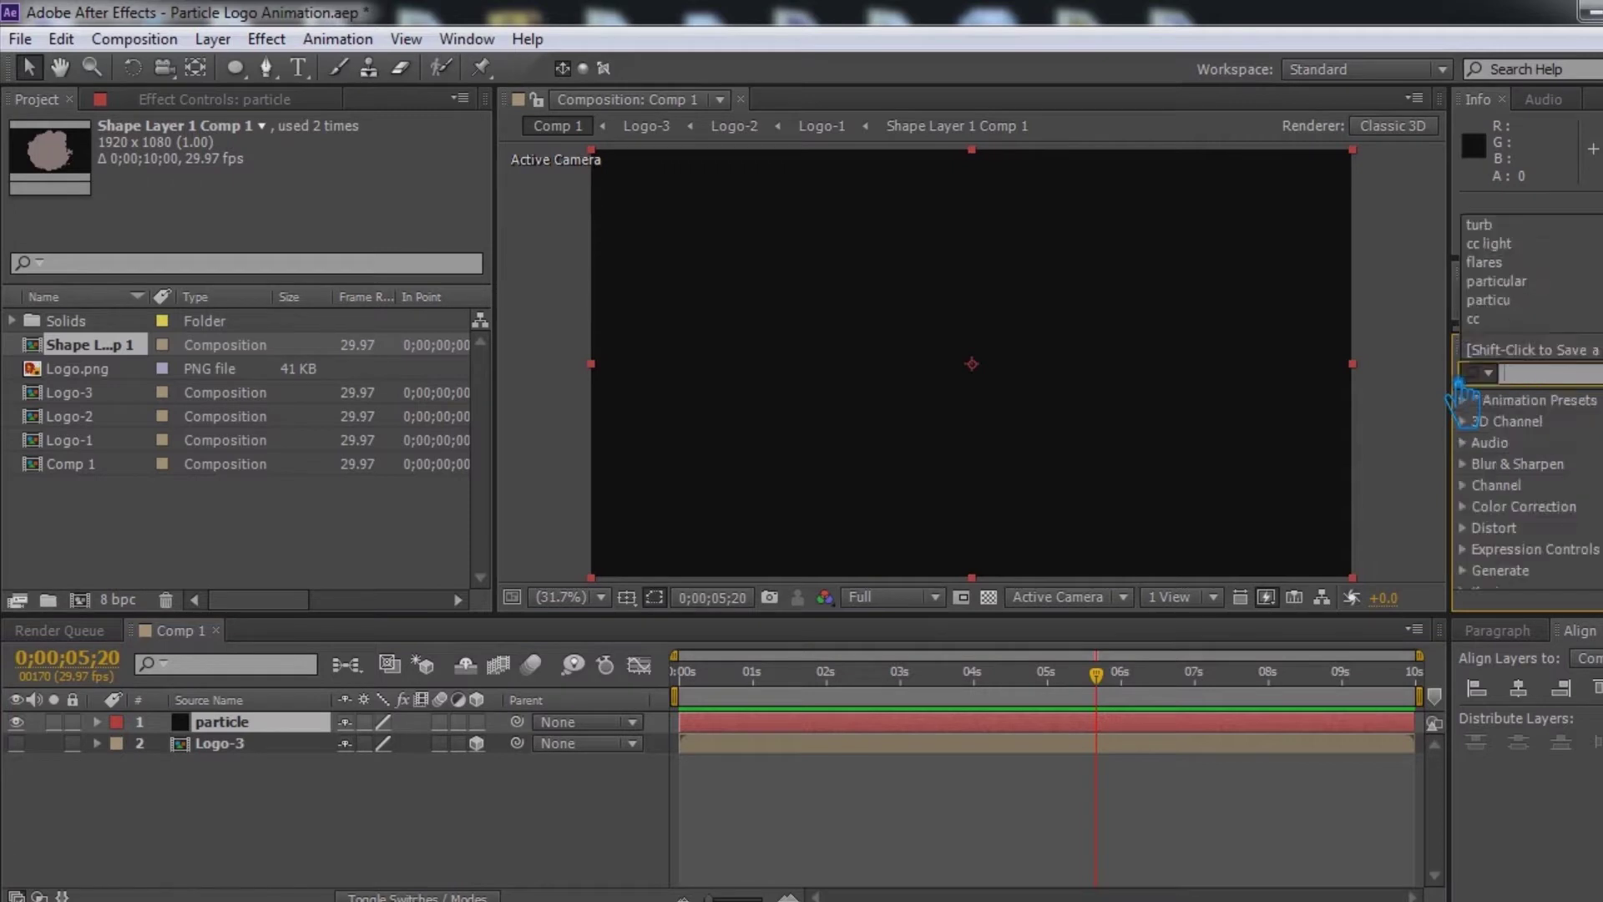
text(partic)
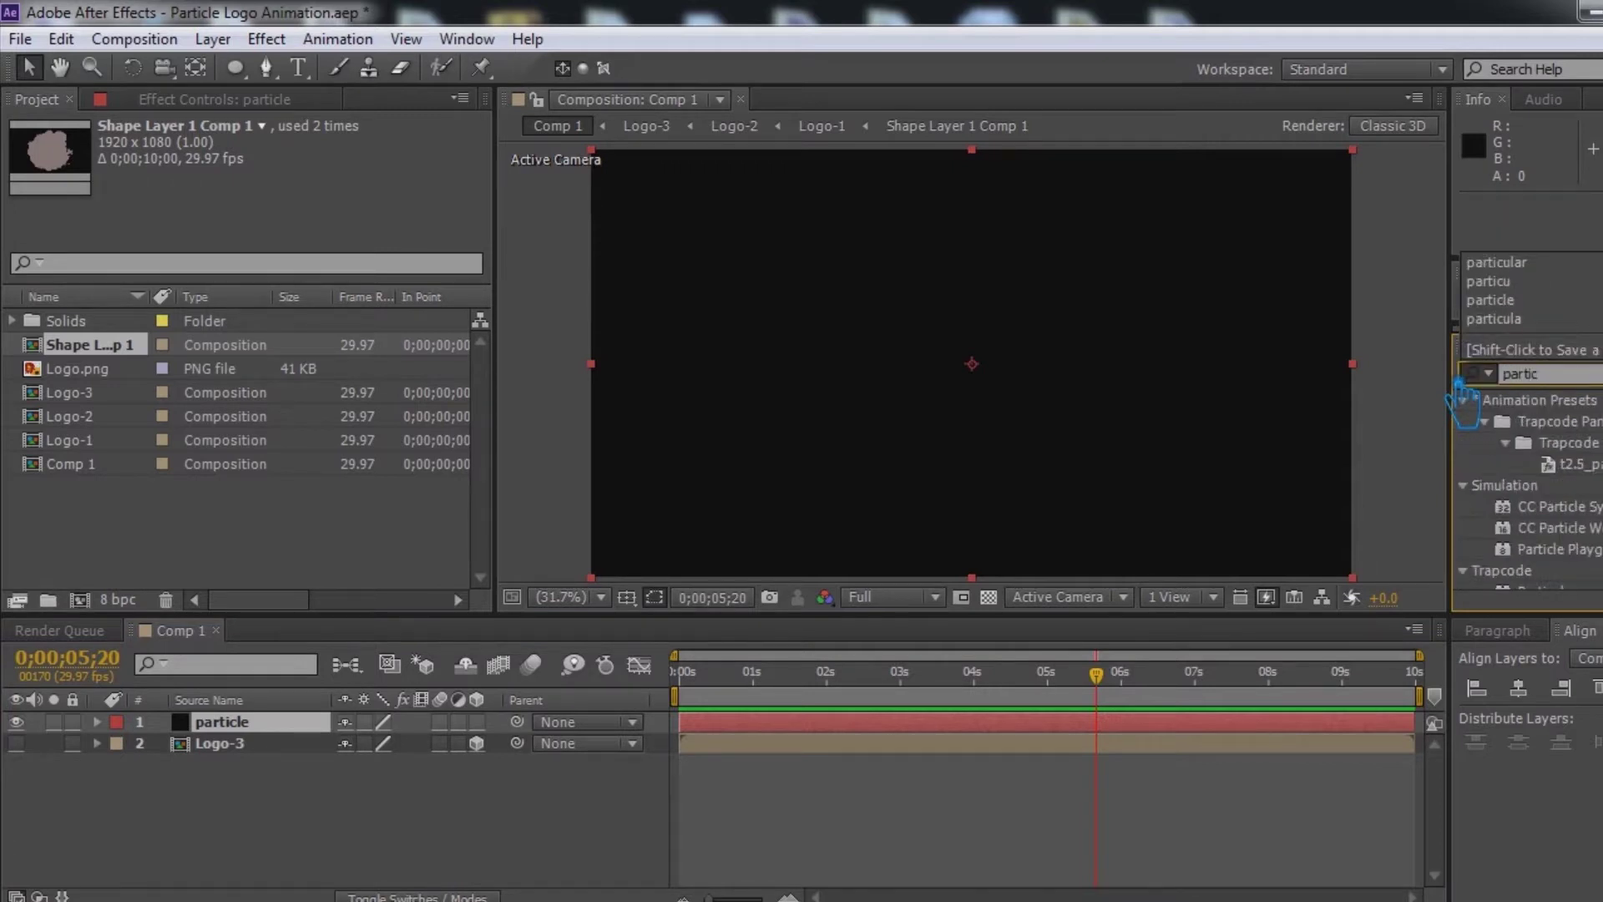
text(u)
drag(1570, 511, 239, 737)
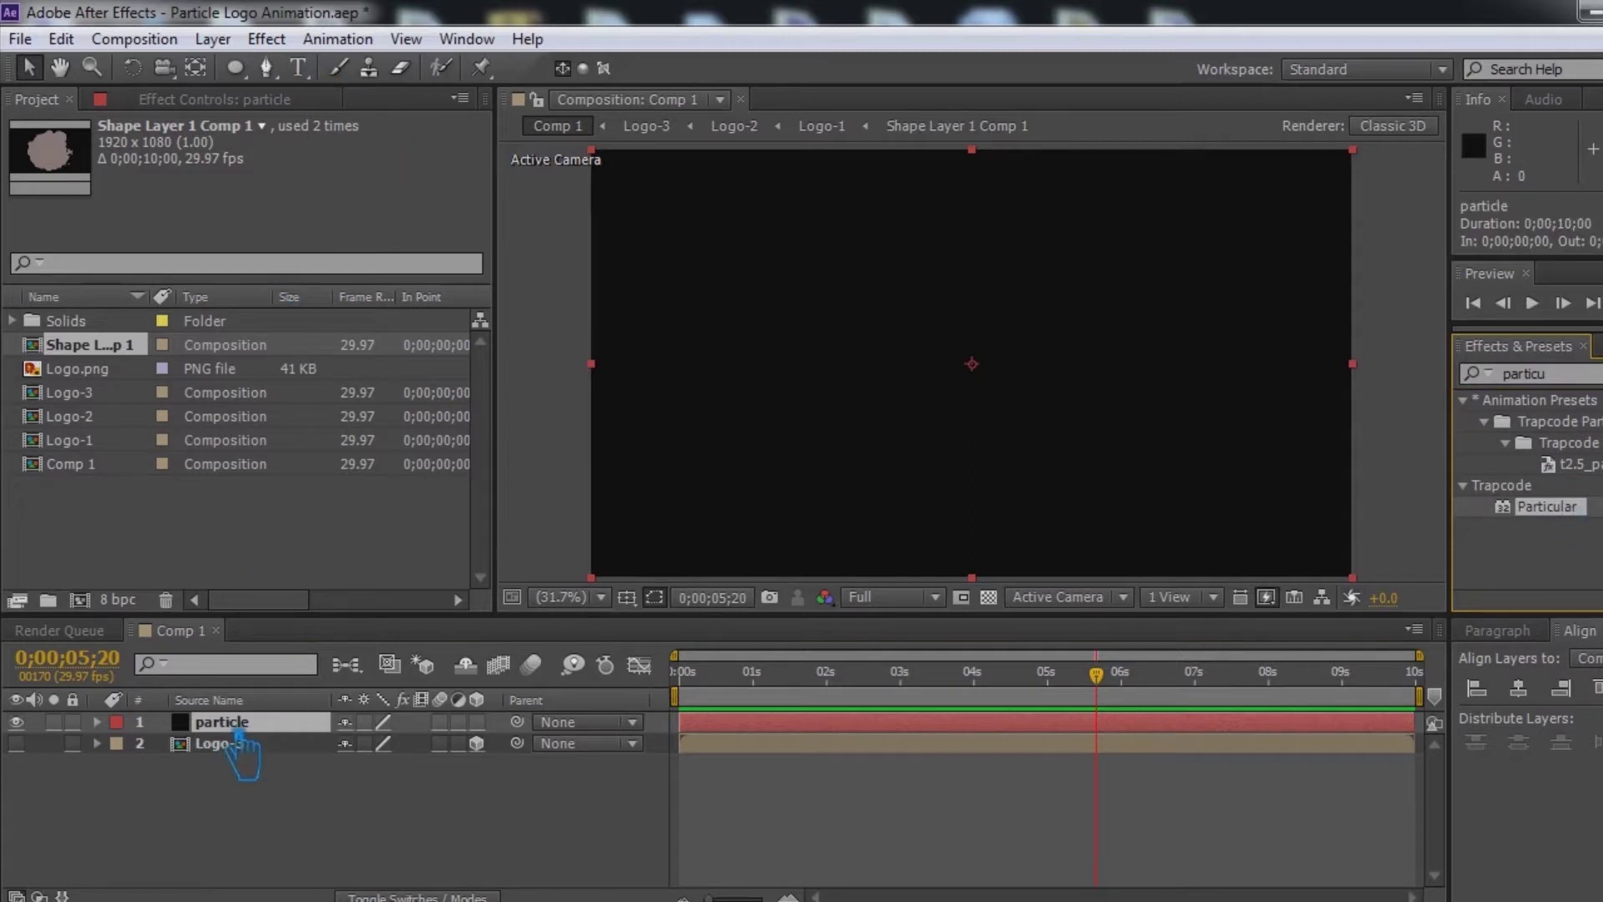
click(267, 39)
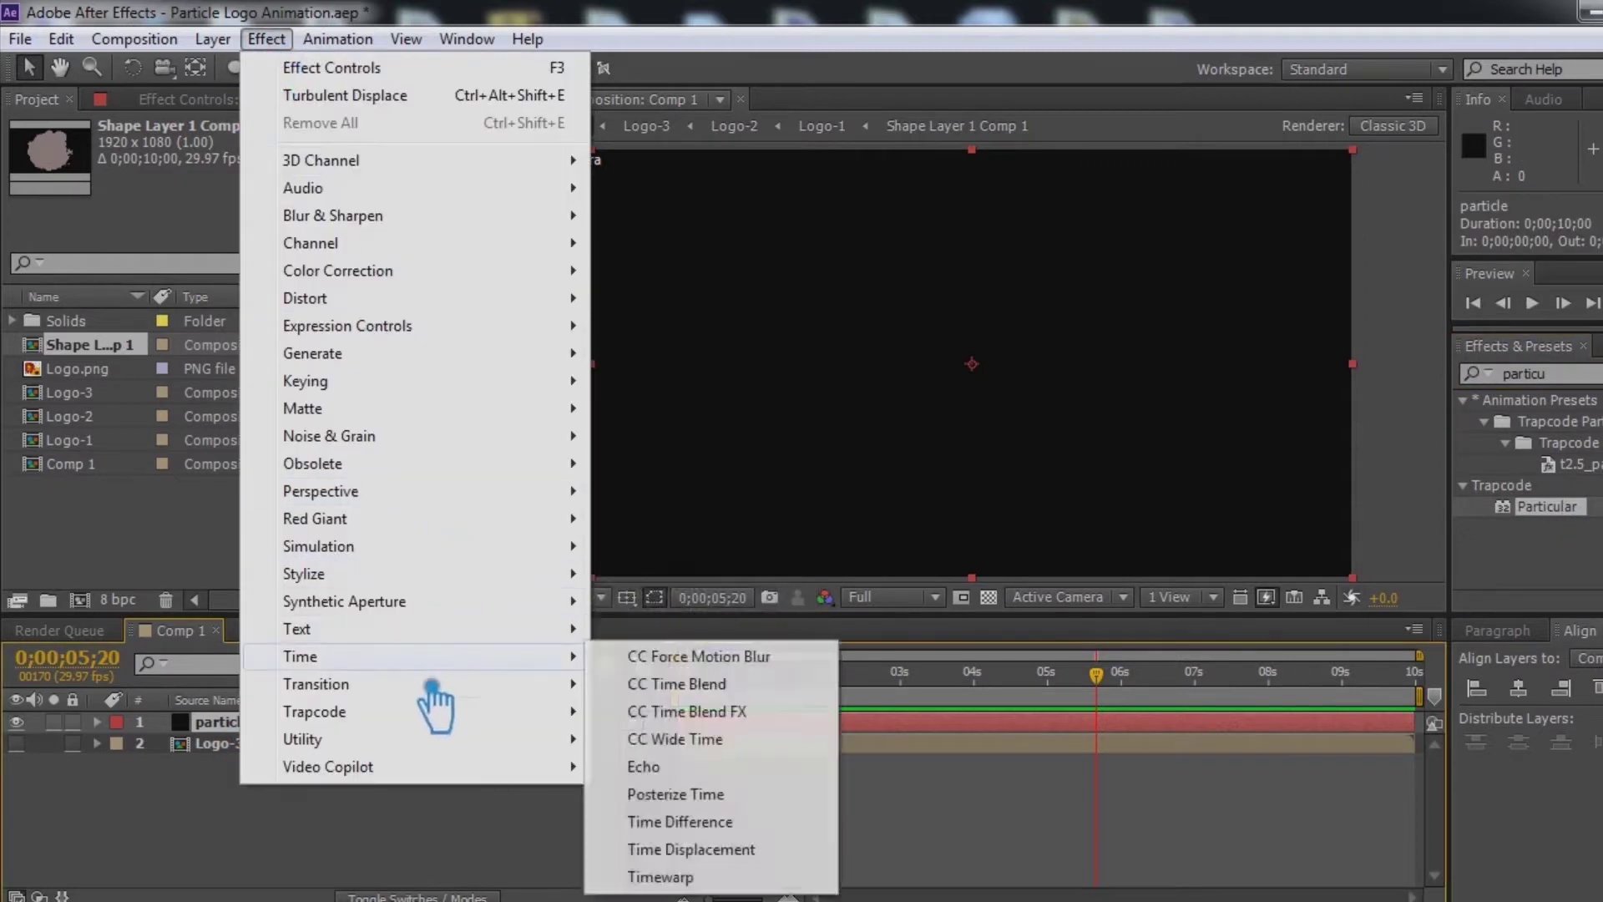
mouse_move(414, 711)
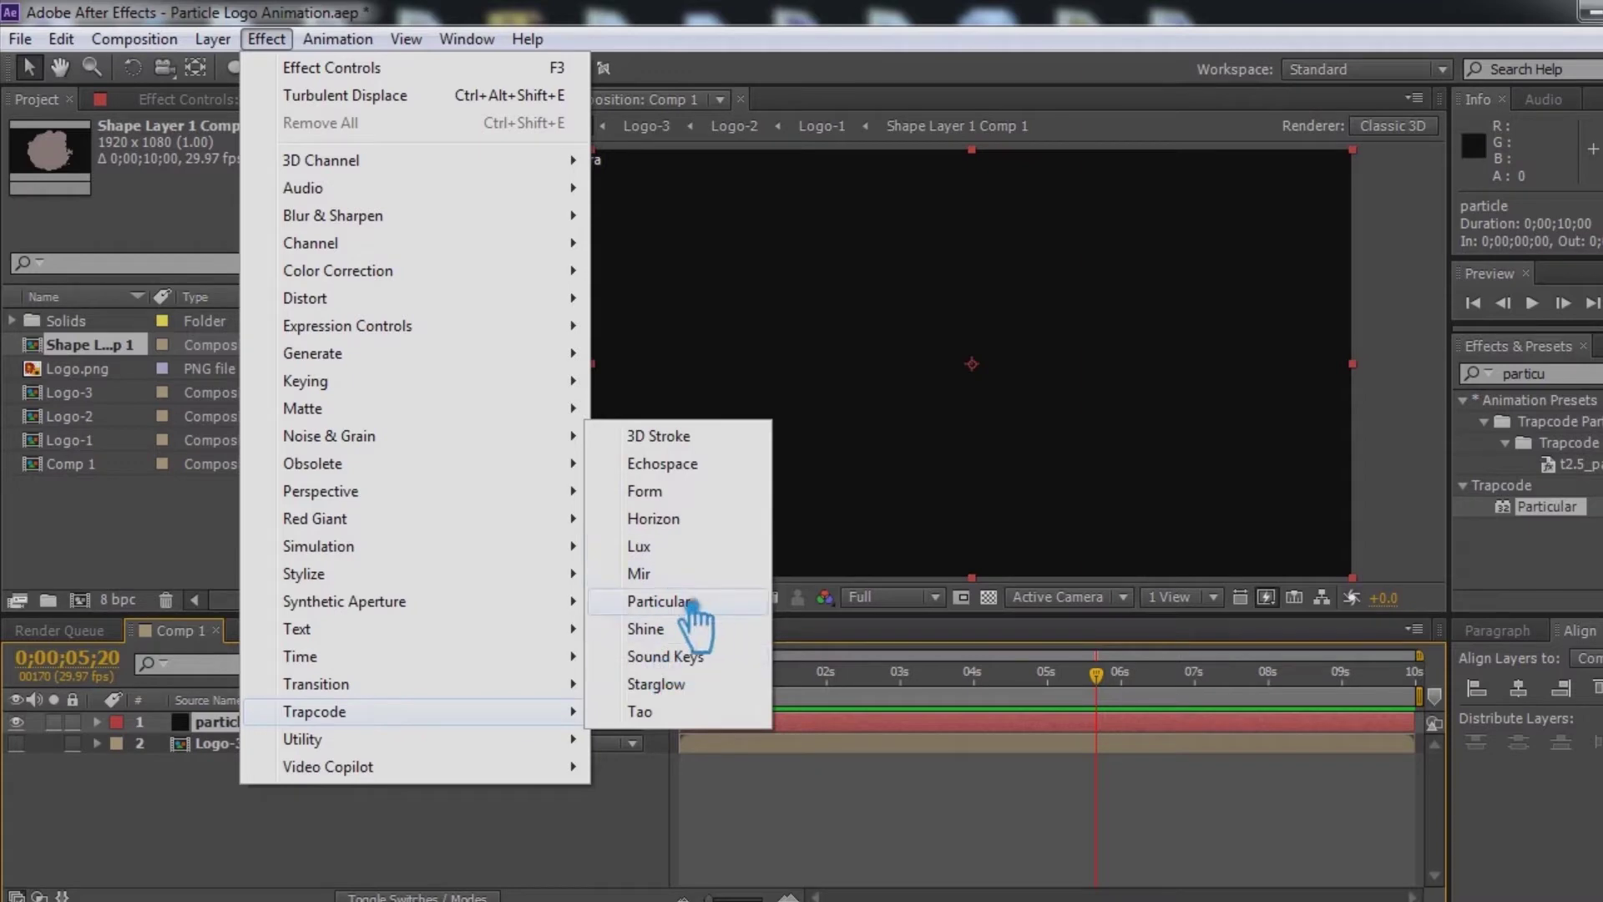
click(660, 601)
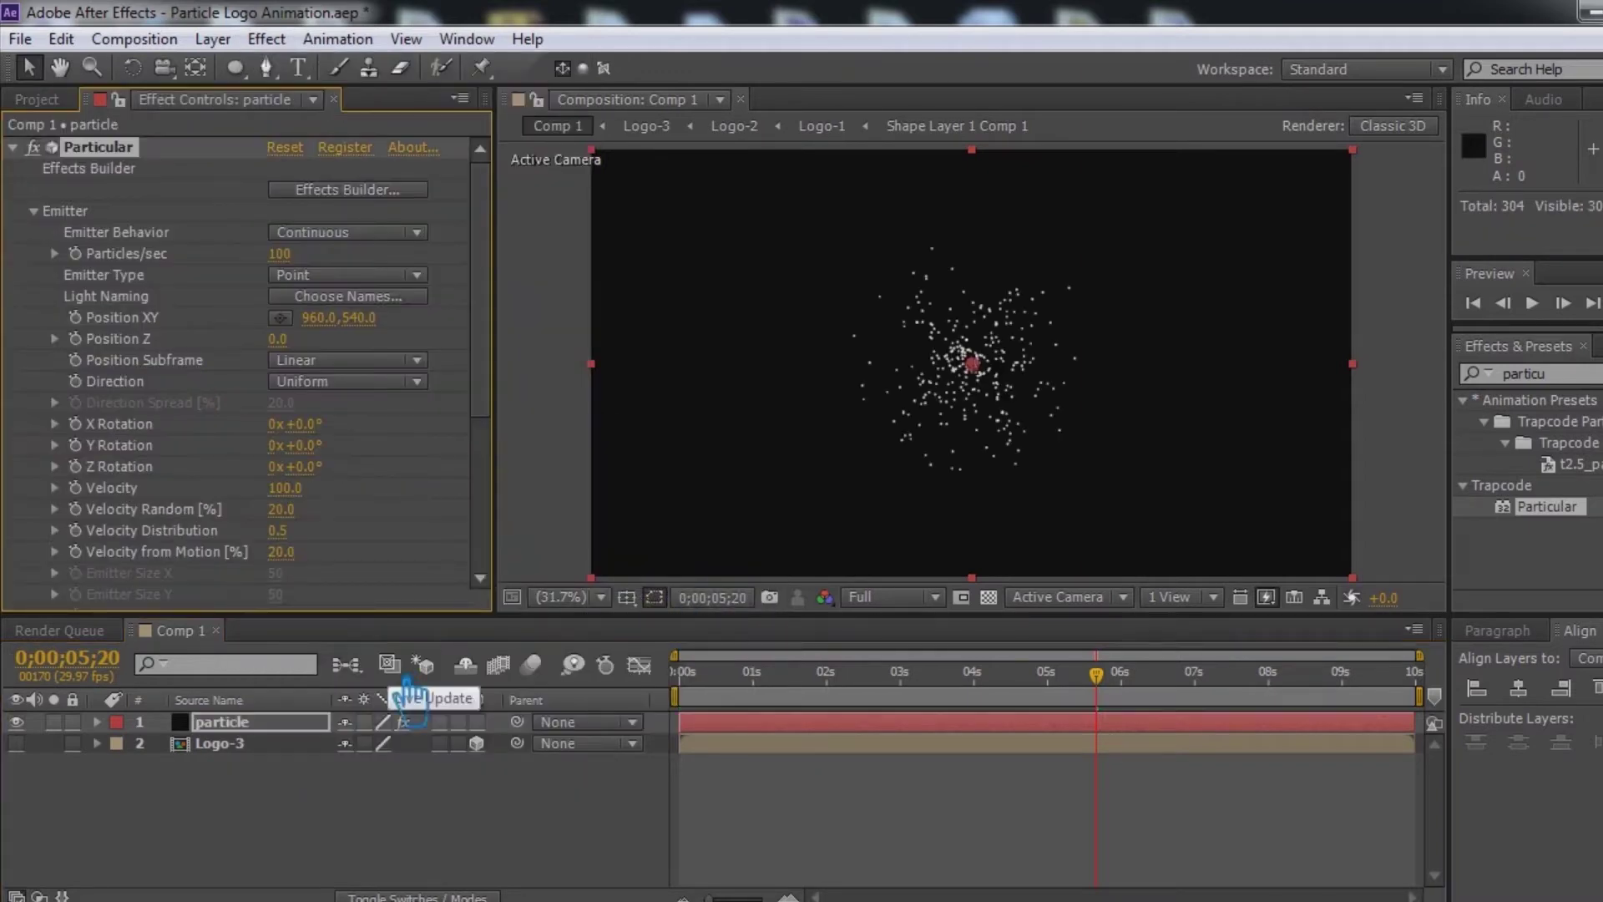
Step: Set Particular's emitter to 300000 particles per second with the emitter type Layer
click(281, 254)
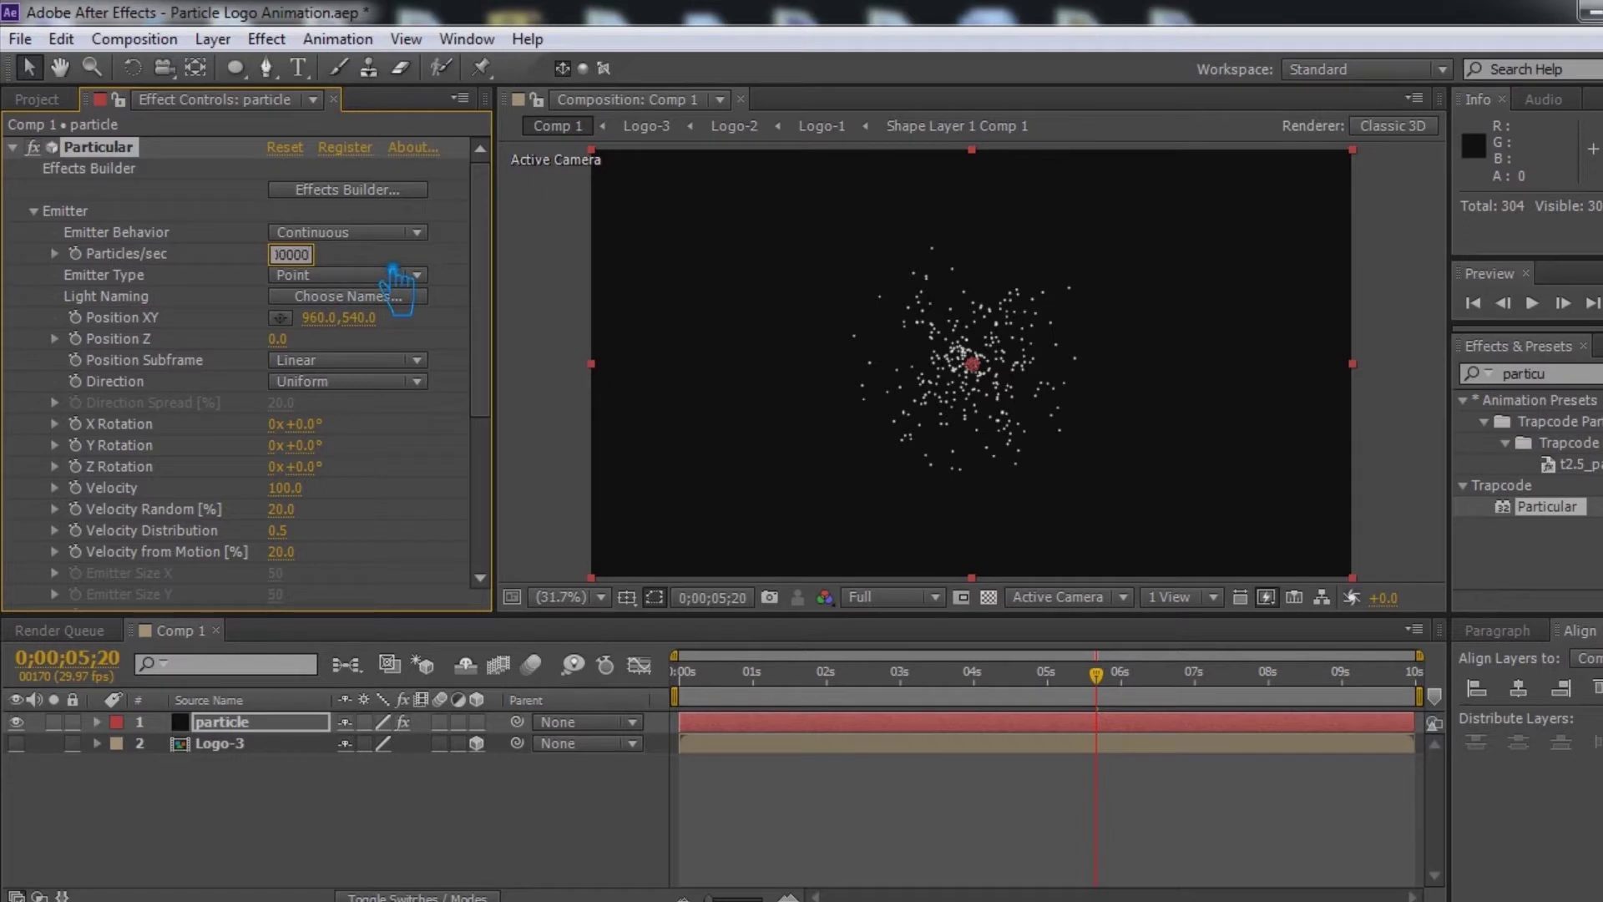
text(300000)
key(Return)
click(393, 275)
click(359, 438)
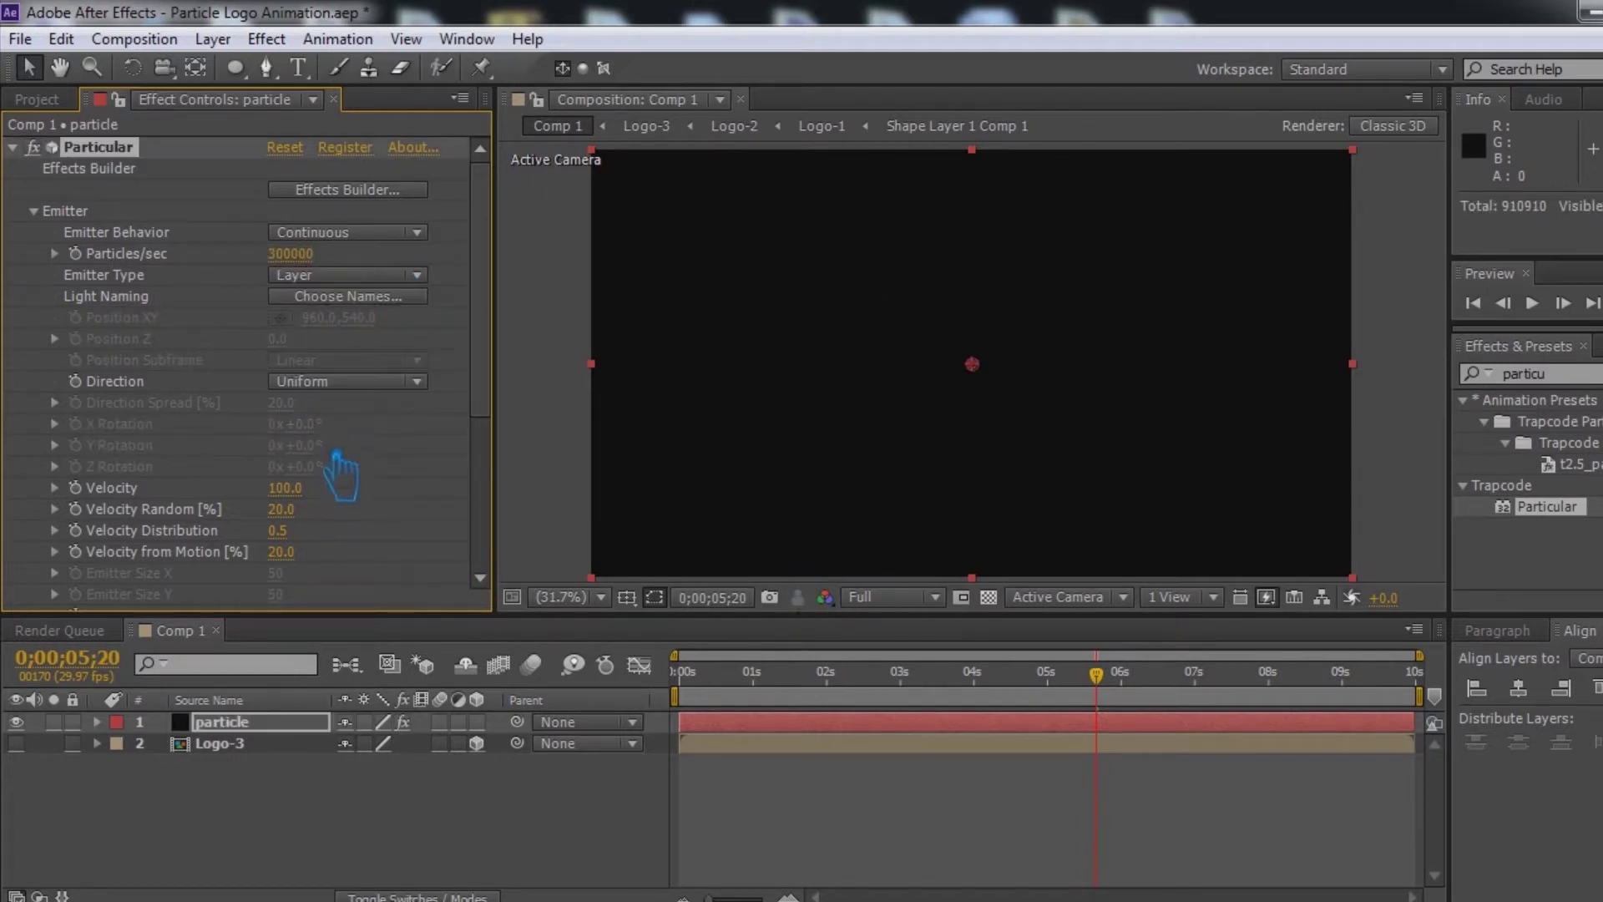
Step: Set the emitter's Velocity and Velocity Random to 0
scroll(341, 476, down, 1)
click(284, 431)
text(0)
click(288, 455)
text(0)
key(Return)
Step: Configure the Layer Emitter to use Logo-3, with Particle Birth Time sampling and the RGB - XYZ Velocity + Col usage
scroll(340, 500, down, 4)
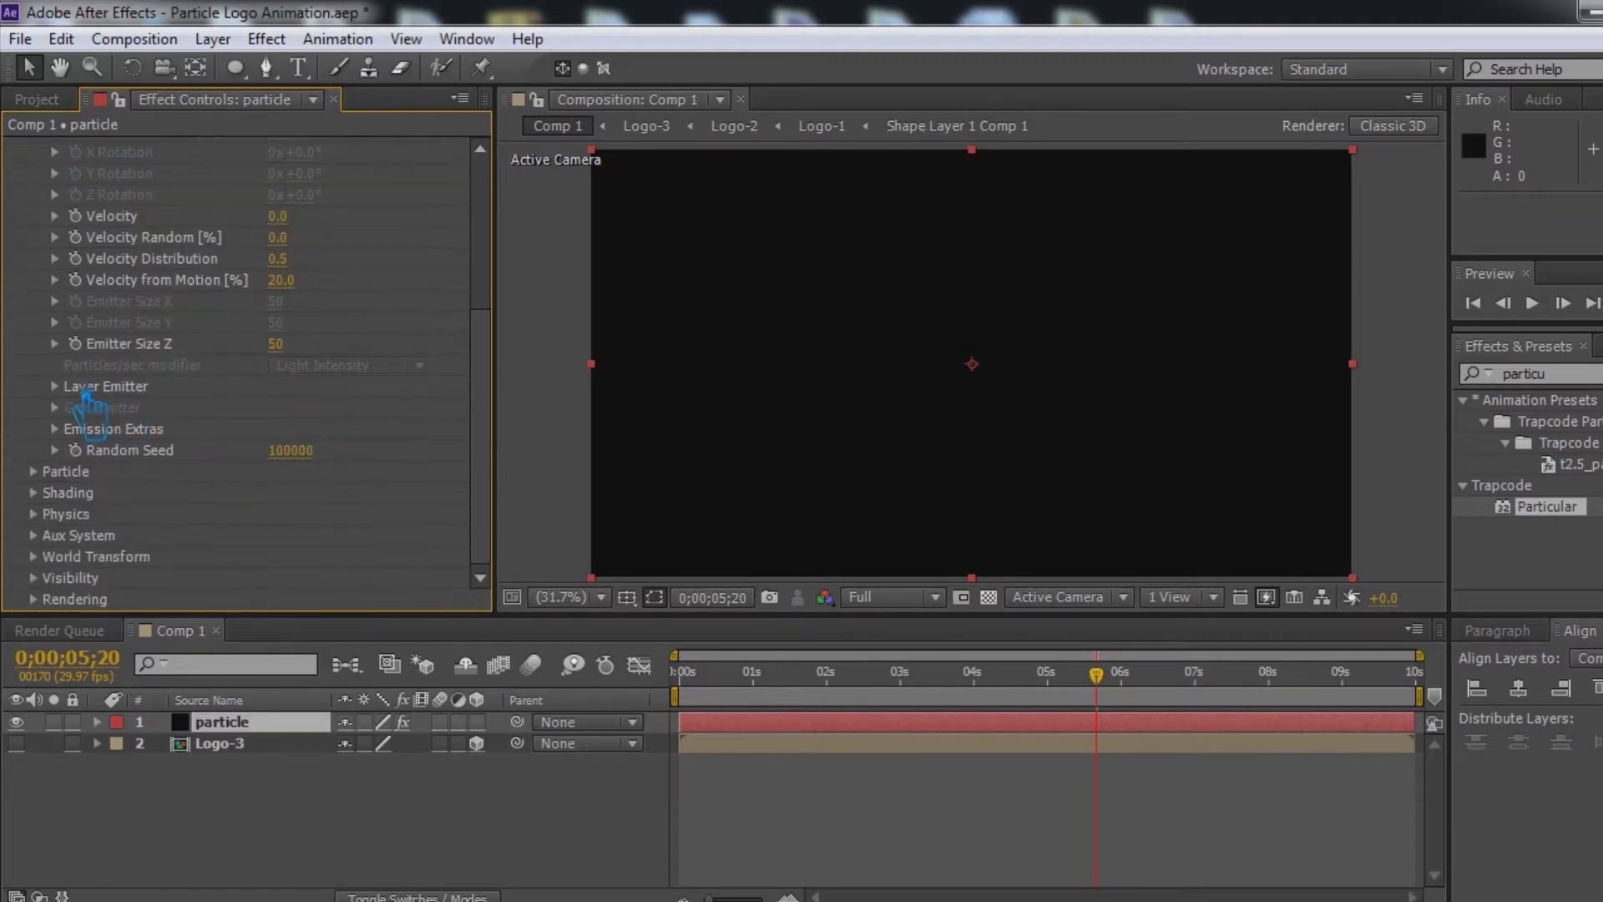
click(86, 389)
click(354, 408)
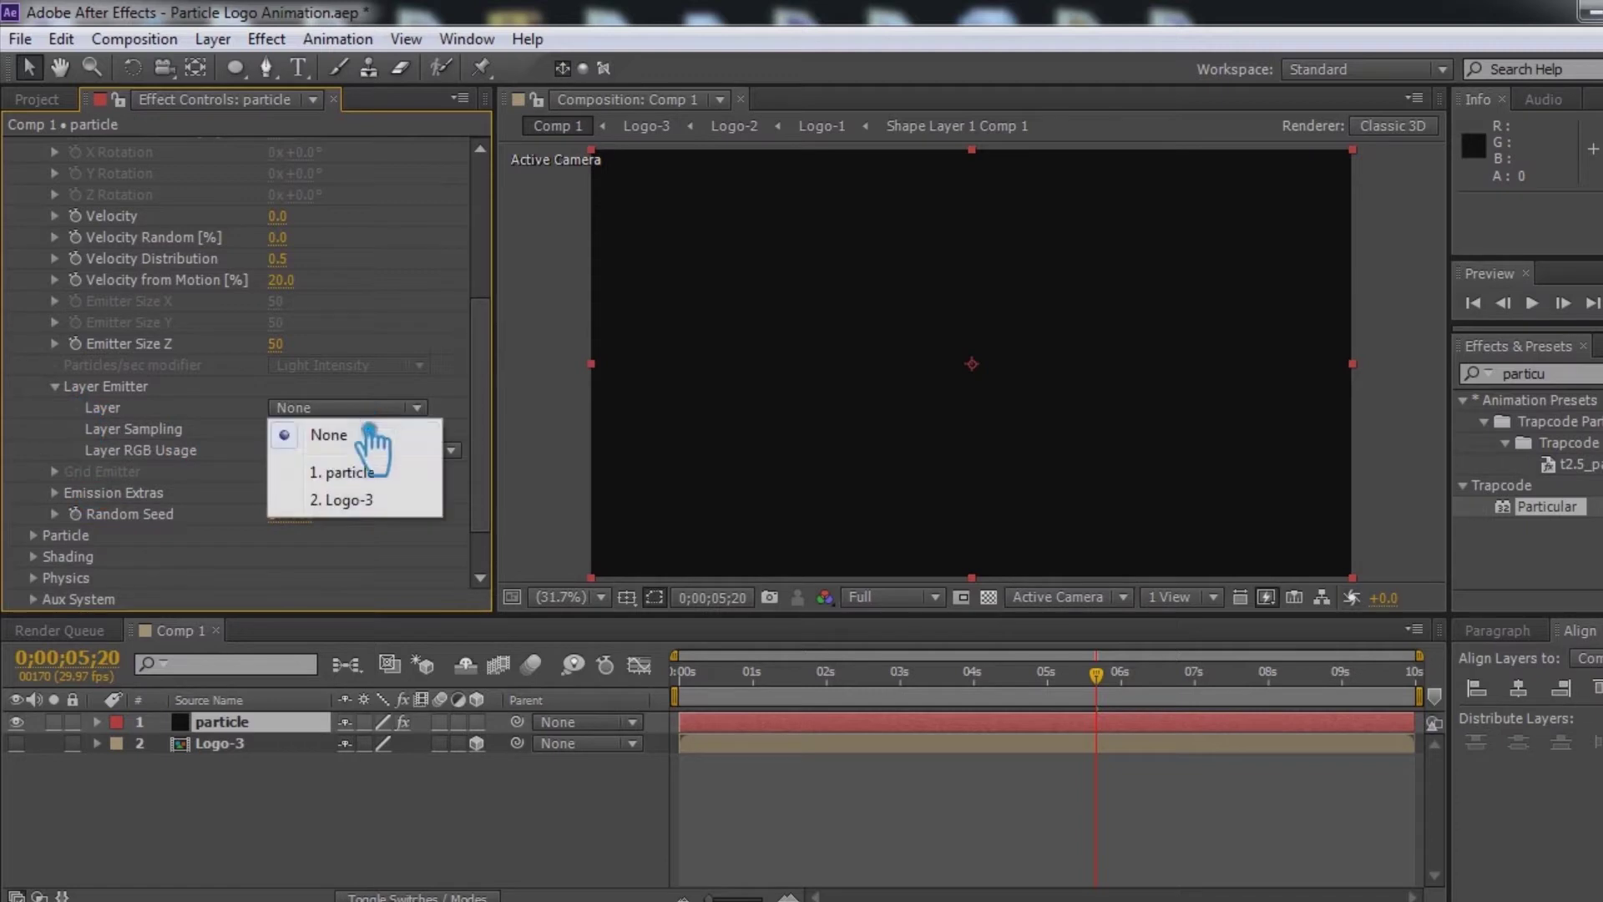
click(384, 497)
click(338, 428)
click(368, 484)
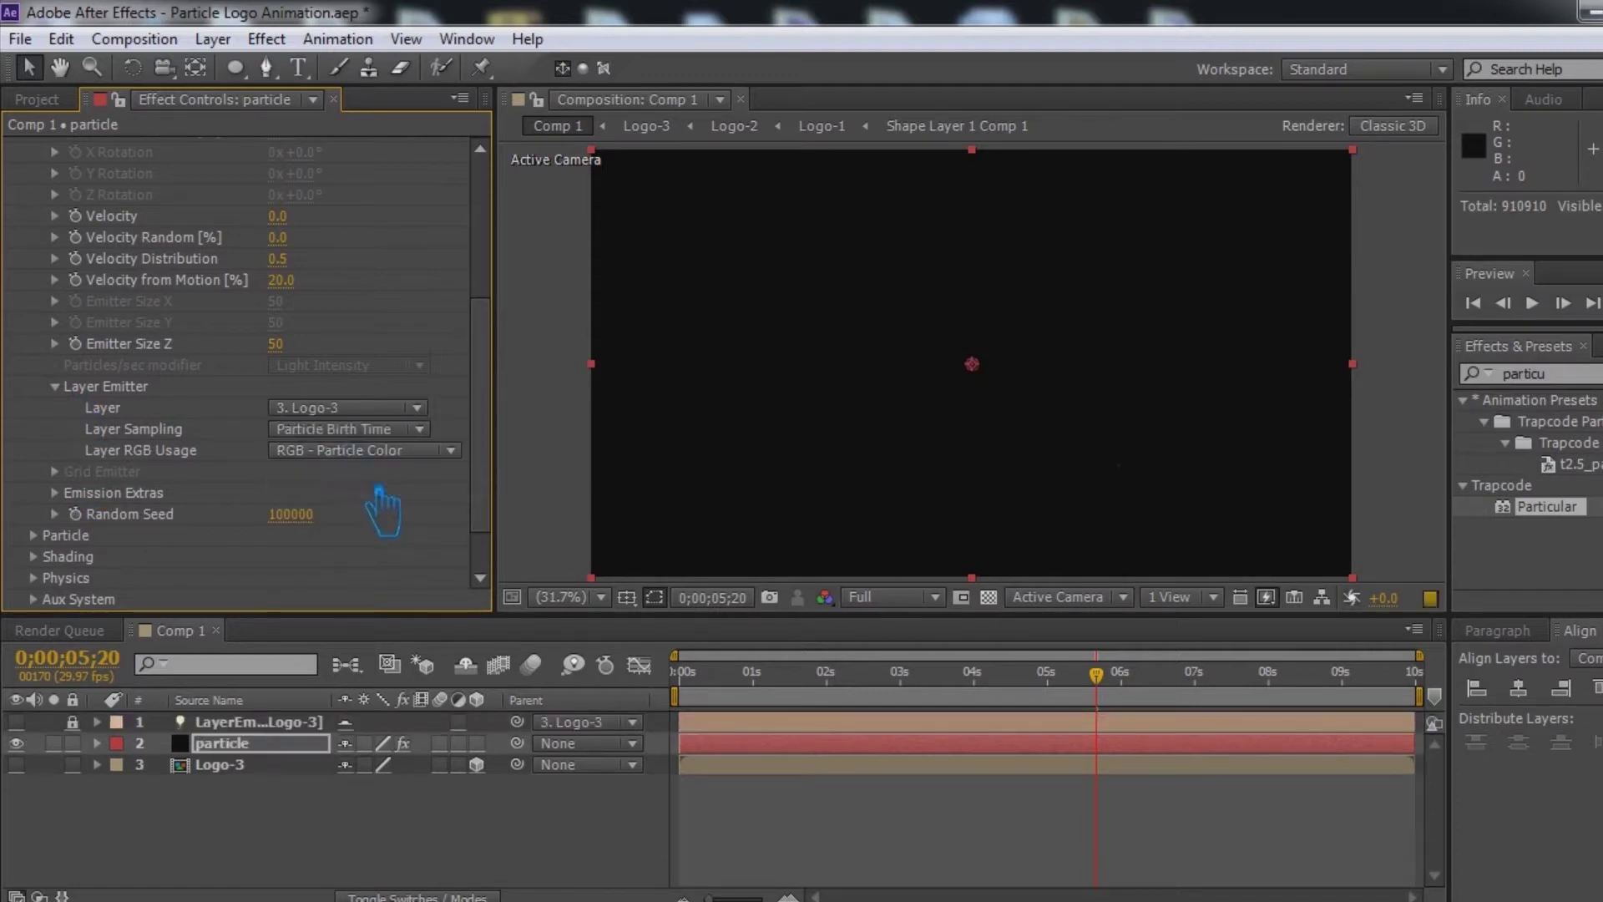
click(355, 451)
click(422, 668)
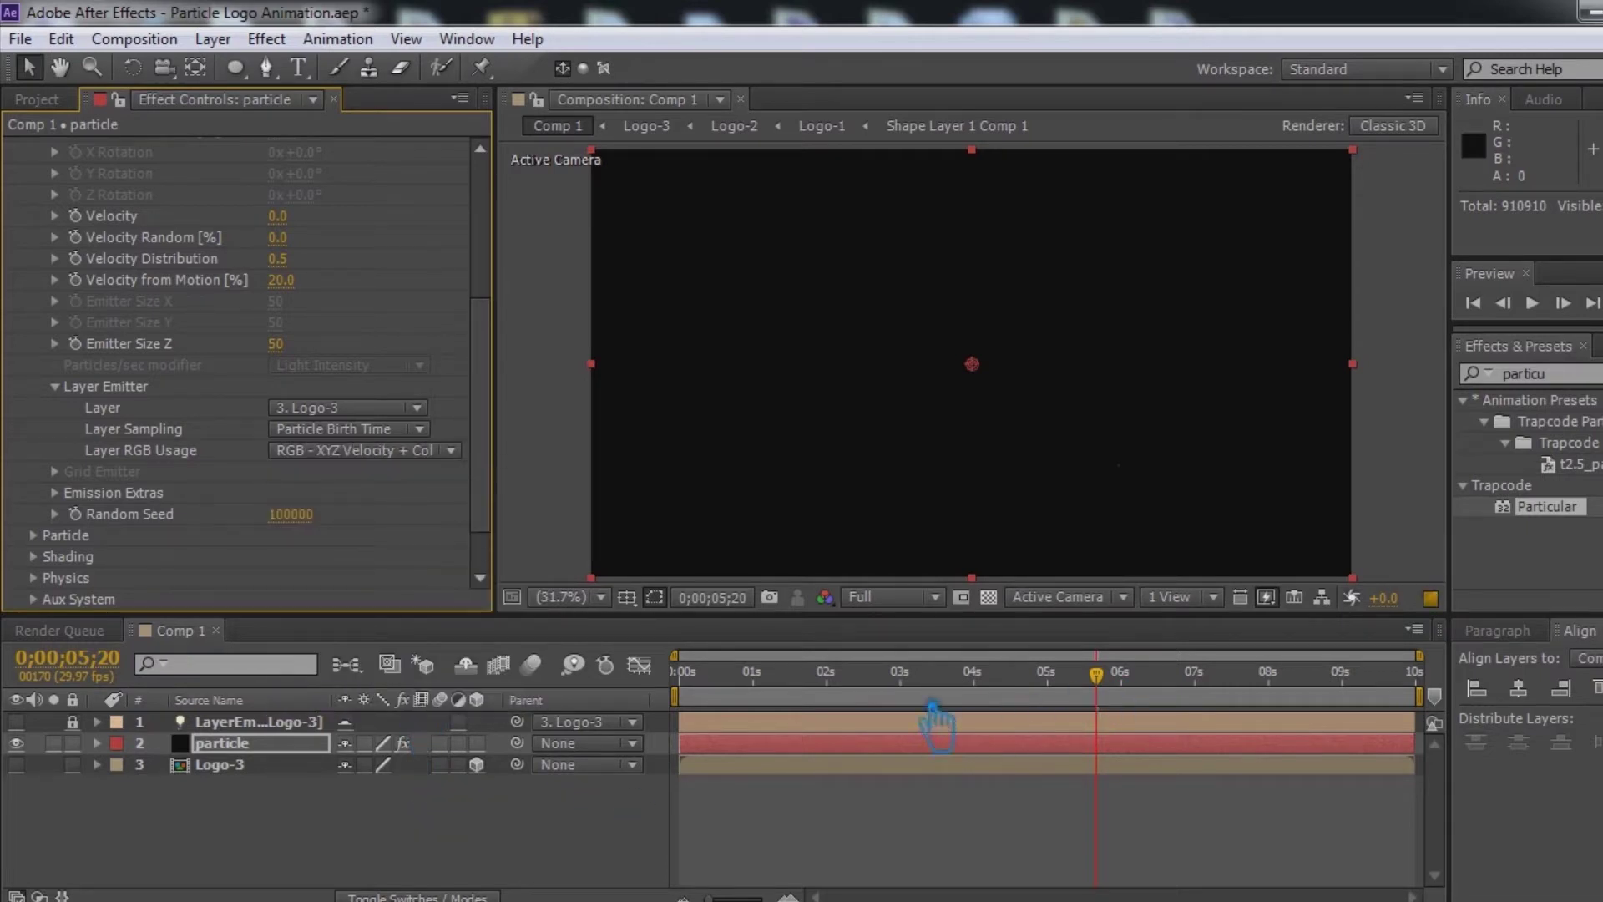
Step: Move the current time to 0;00;03;01 and set the particle Size to 10
click(902, 672)
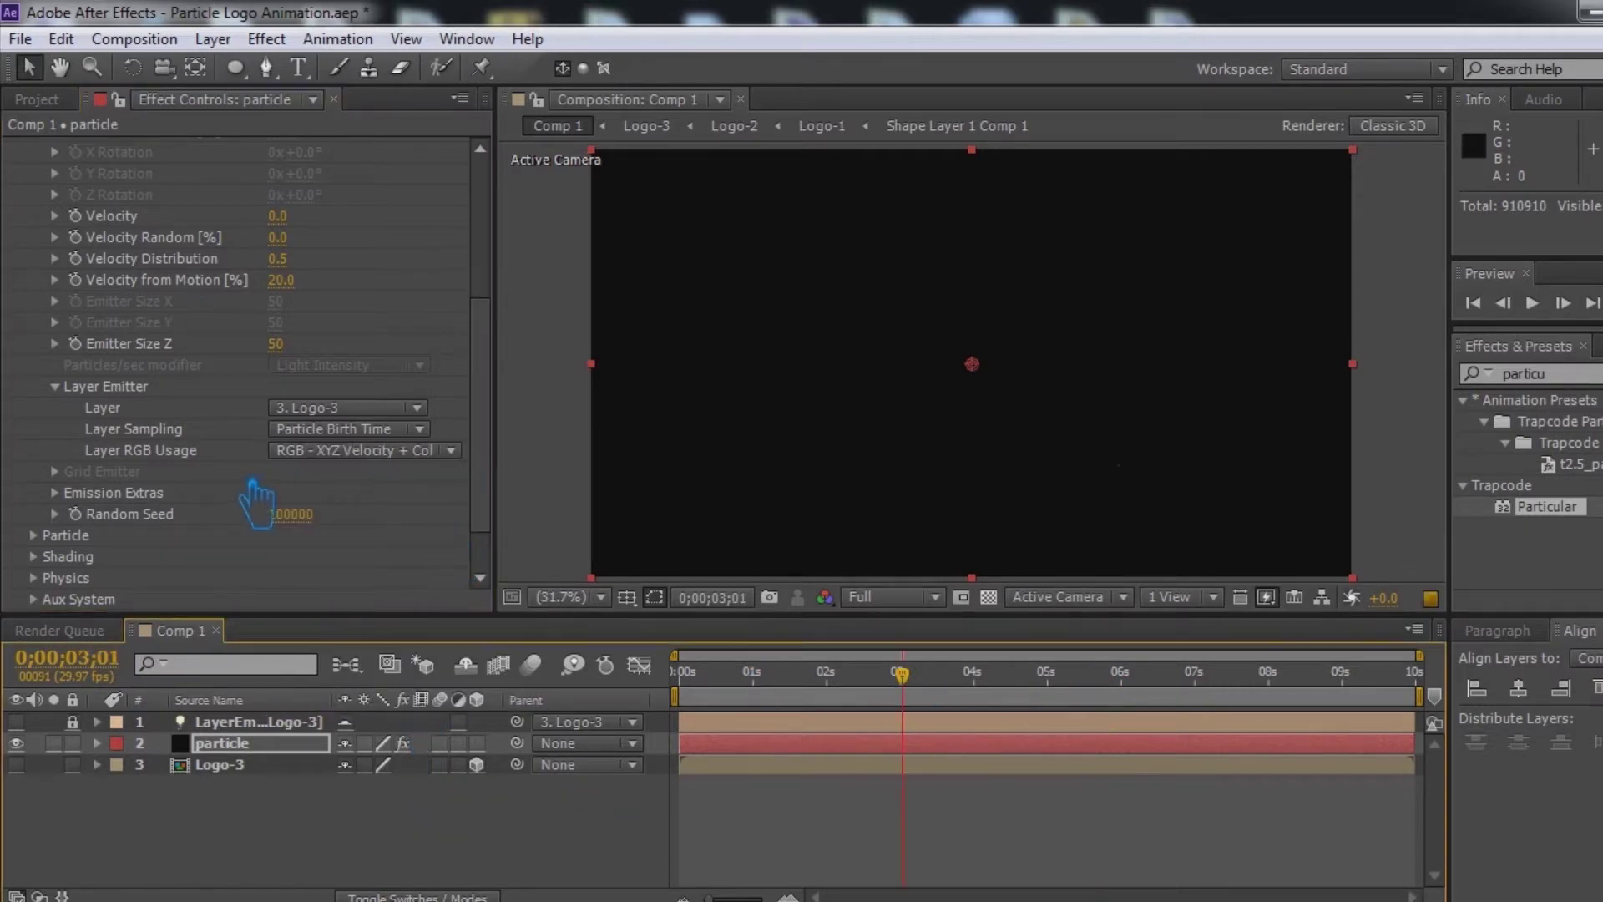
click(50, 599)
scroll(339, 394, down, 5)
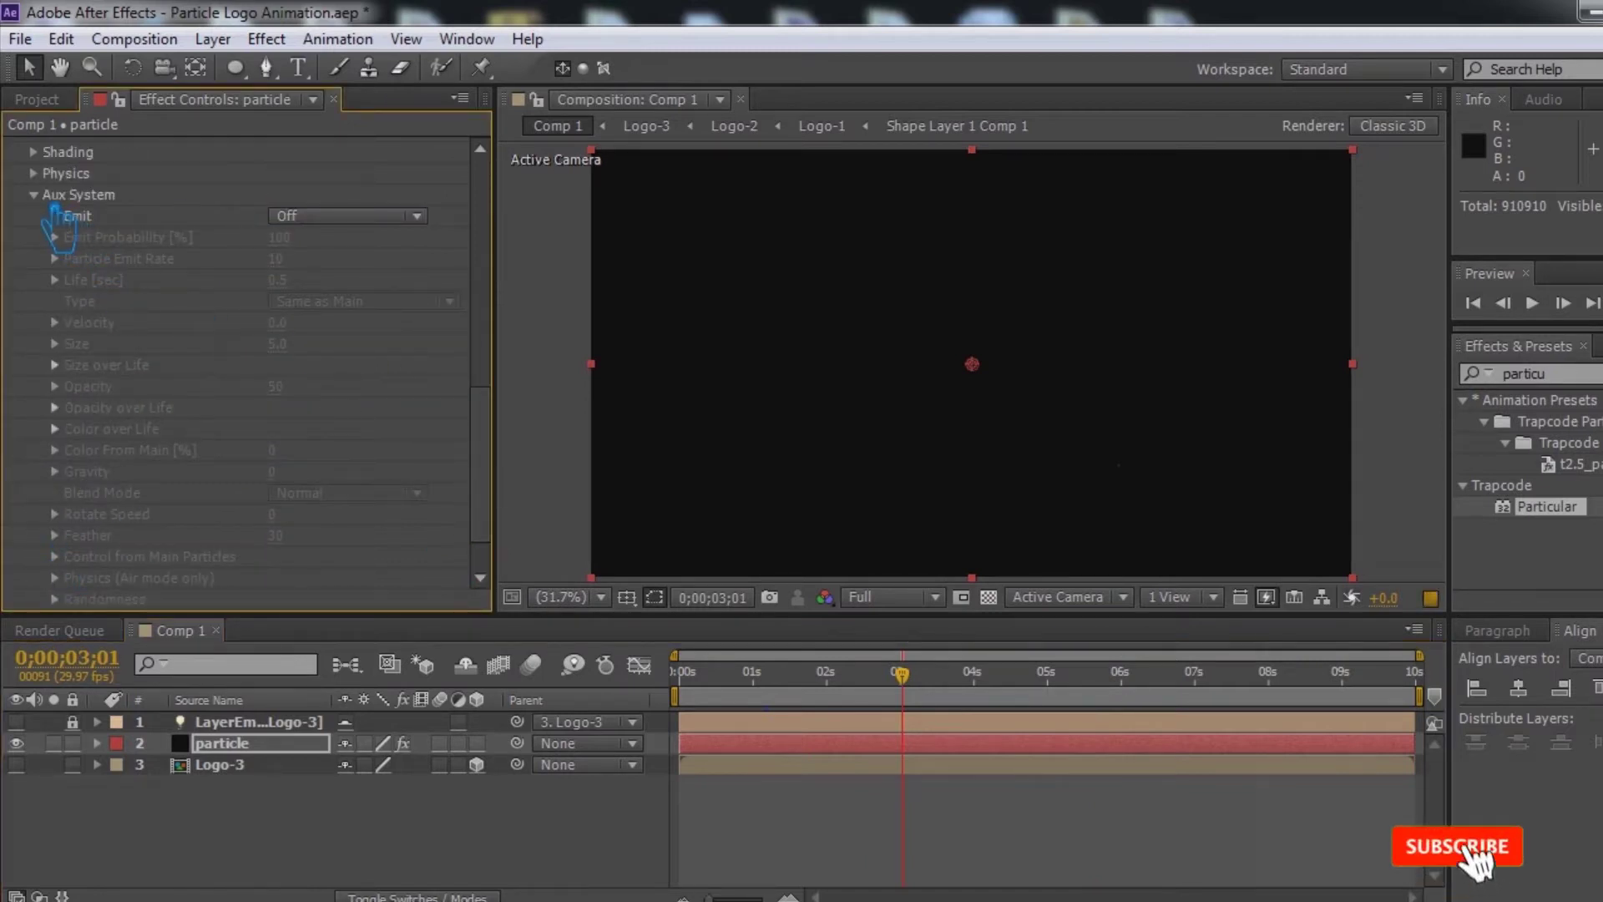
scroll(63, 225, up, 5)
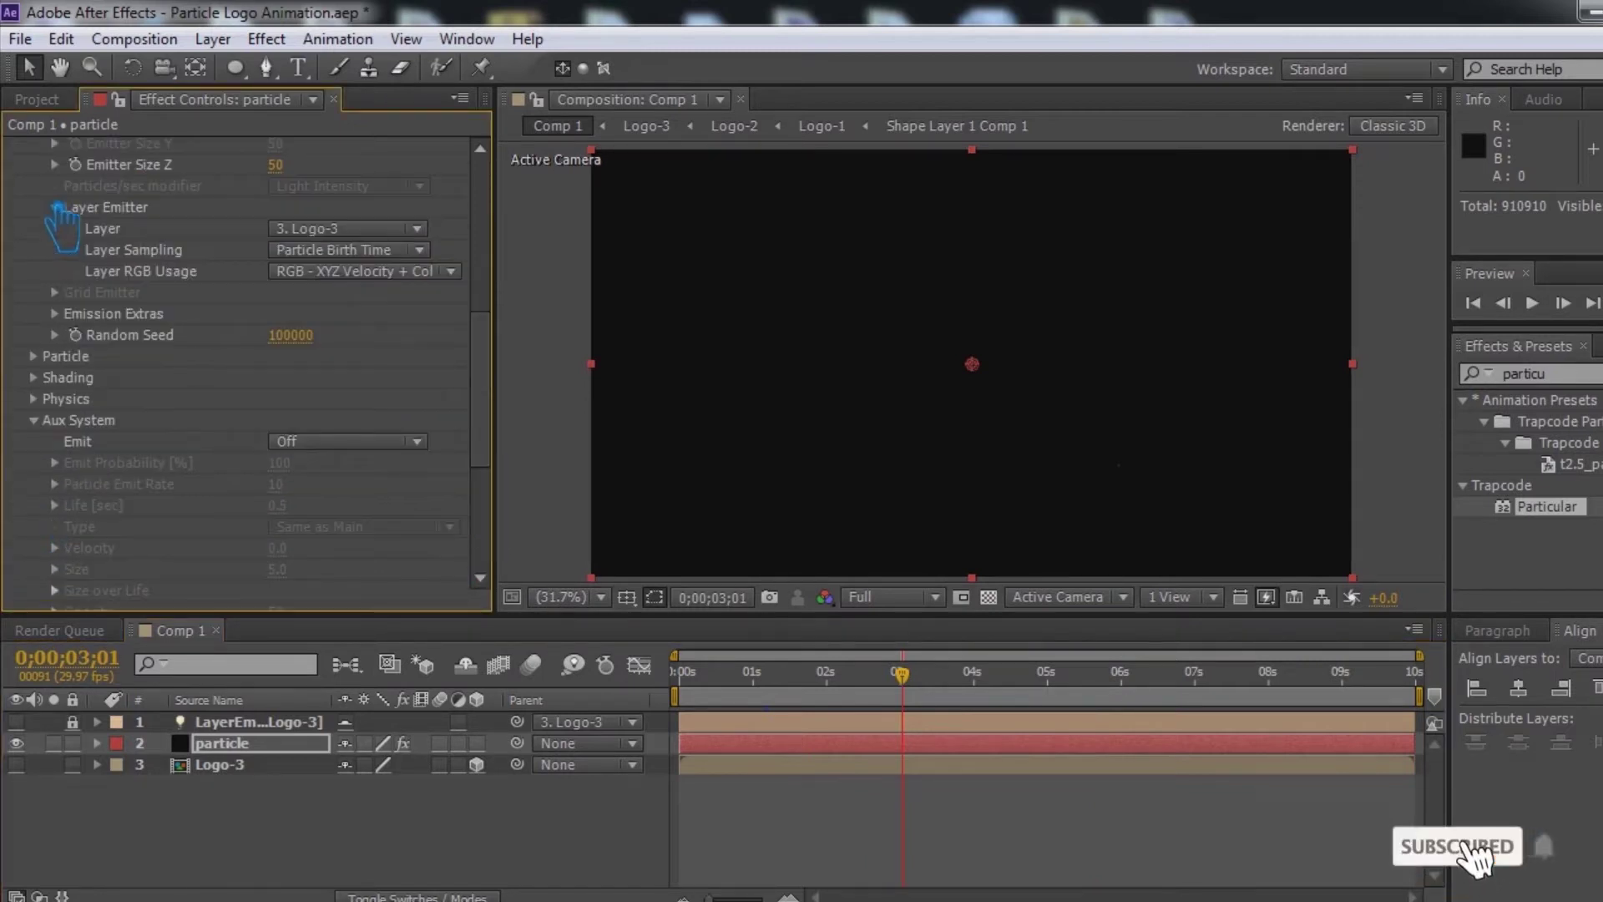
click(38, 357)
scroll(58, 367, down, 4)
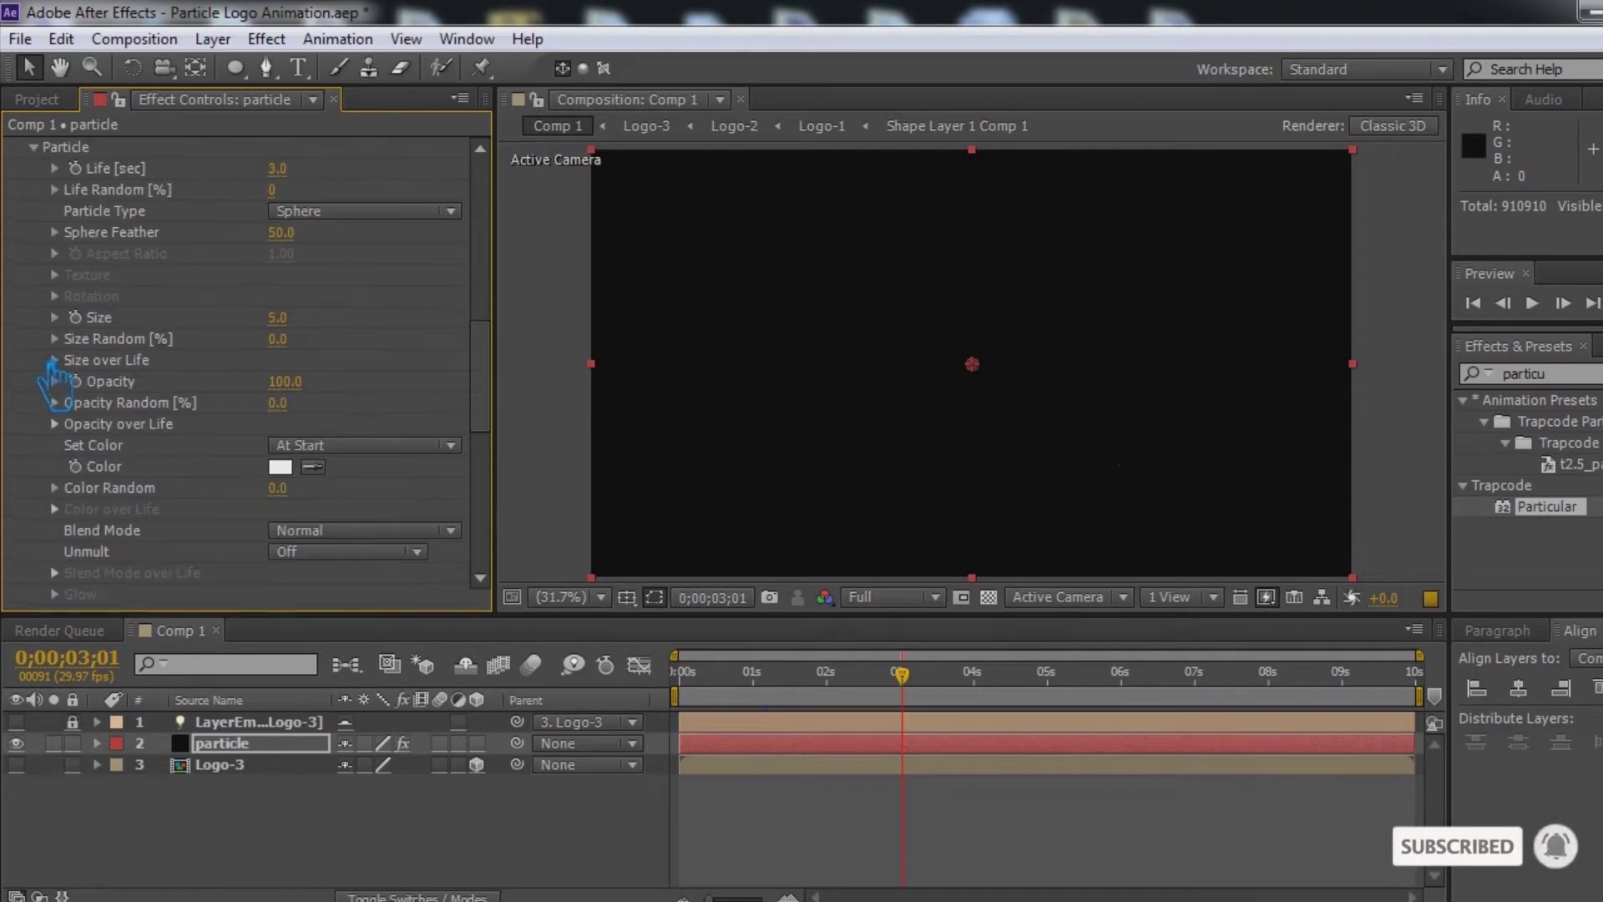
click(278, 317)
text(10)
key(Return)
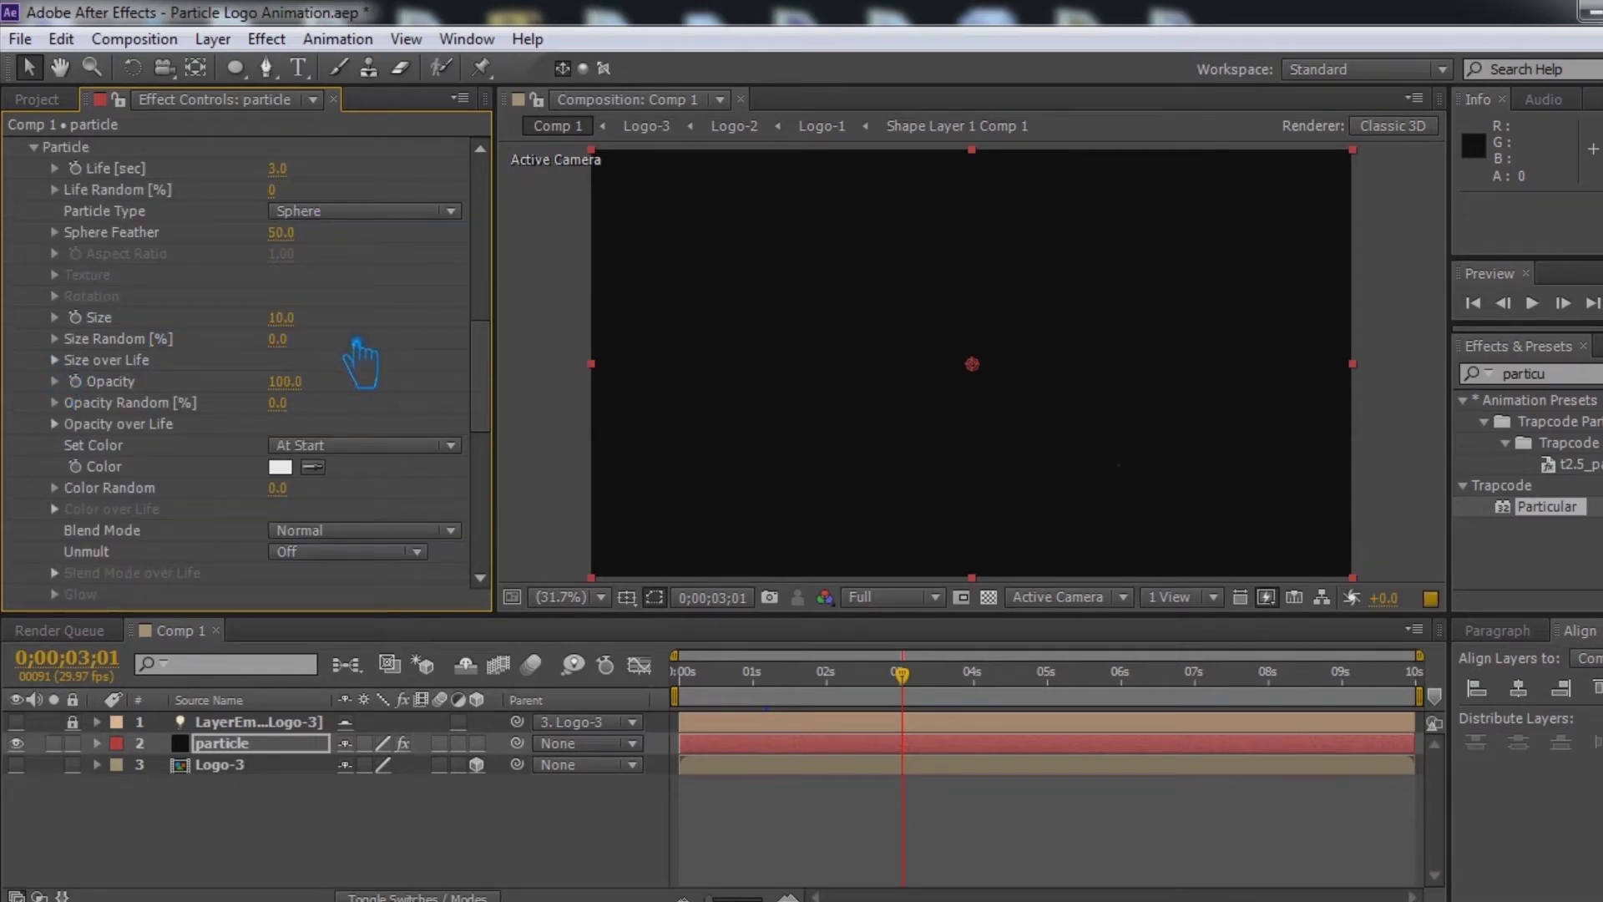
Step: Apply the preset curve that falls linearly from full to zero to the particles' Size over Life
click(55, 360)
click(446, 404)
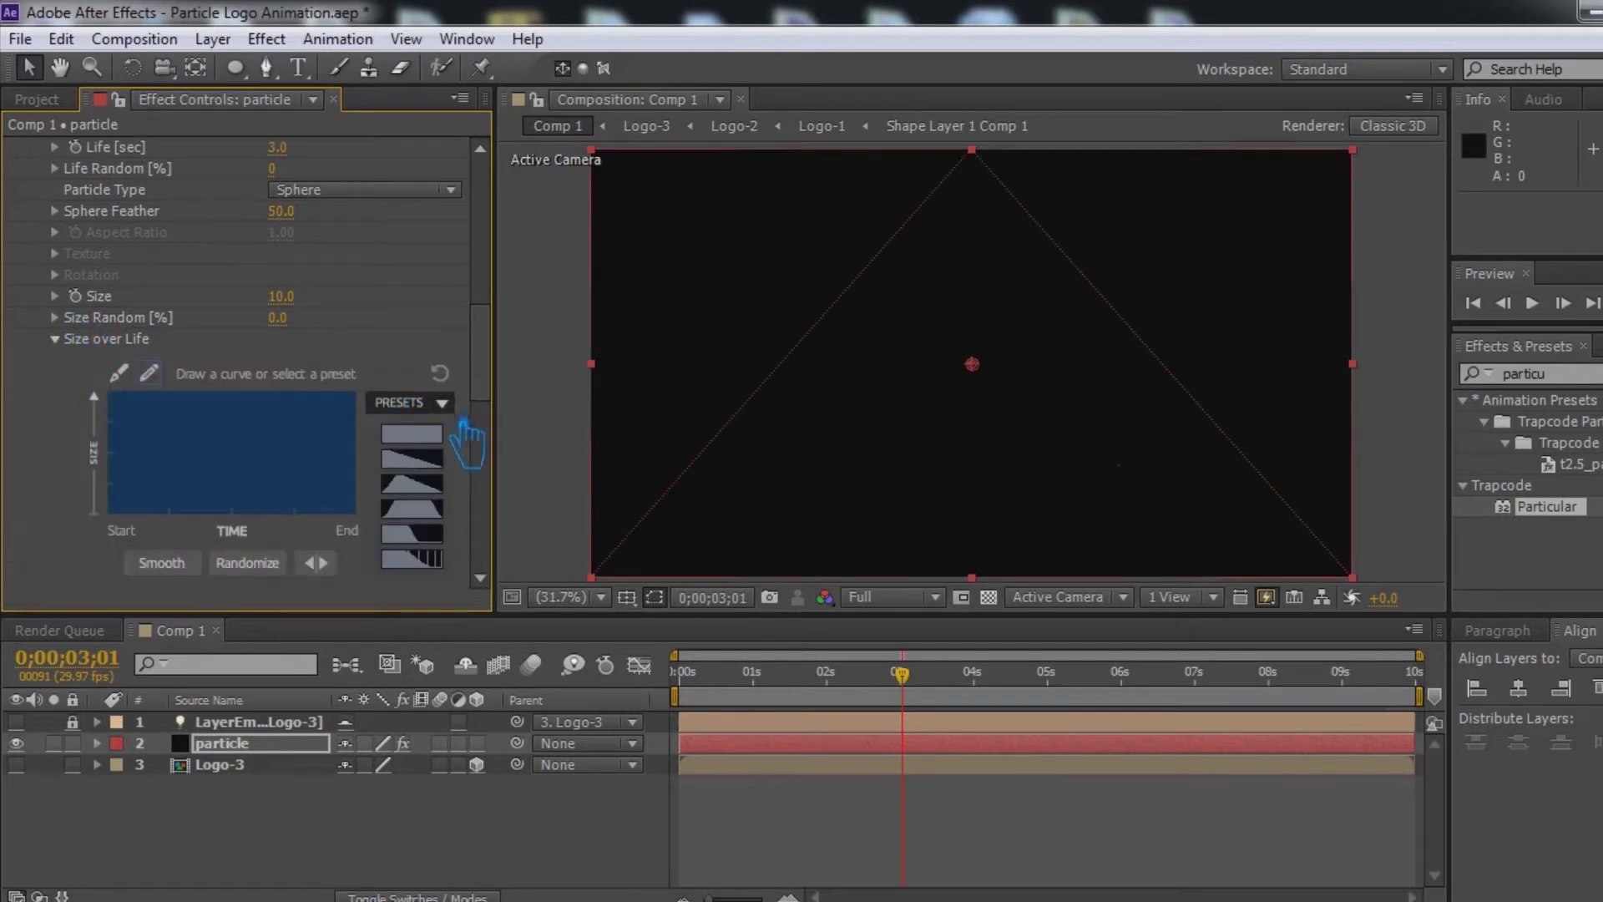
click(438, 483)
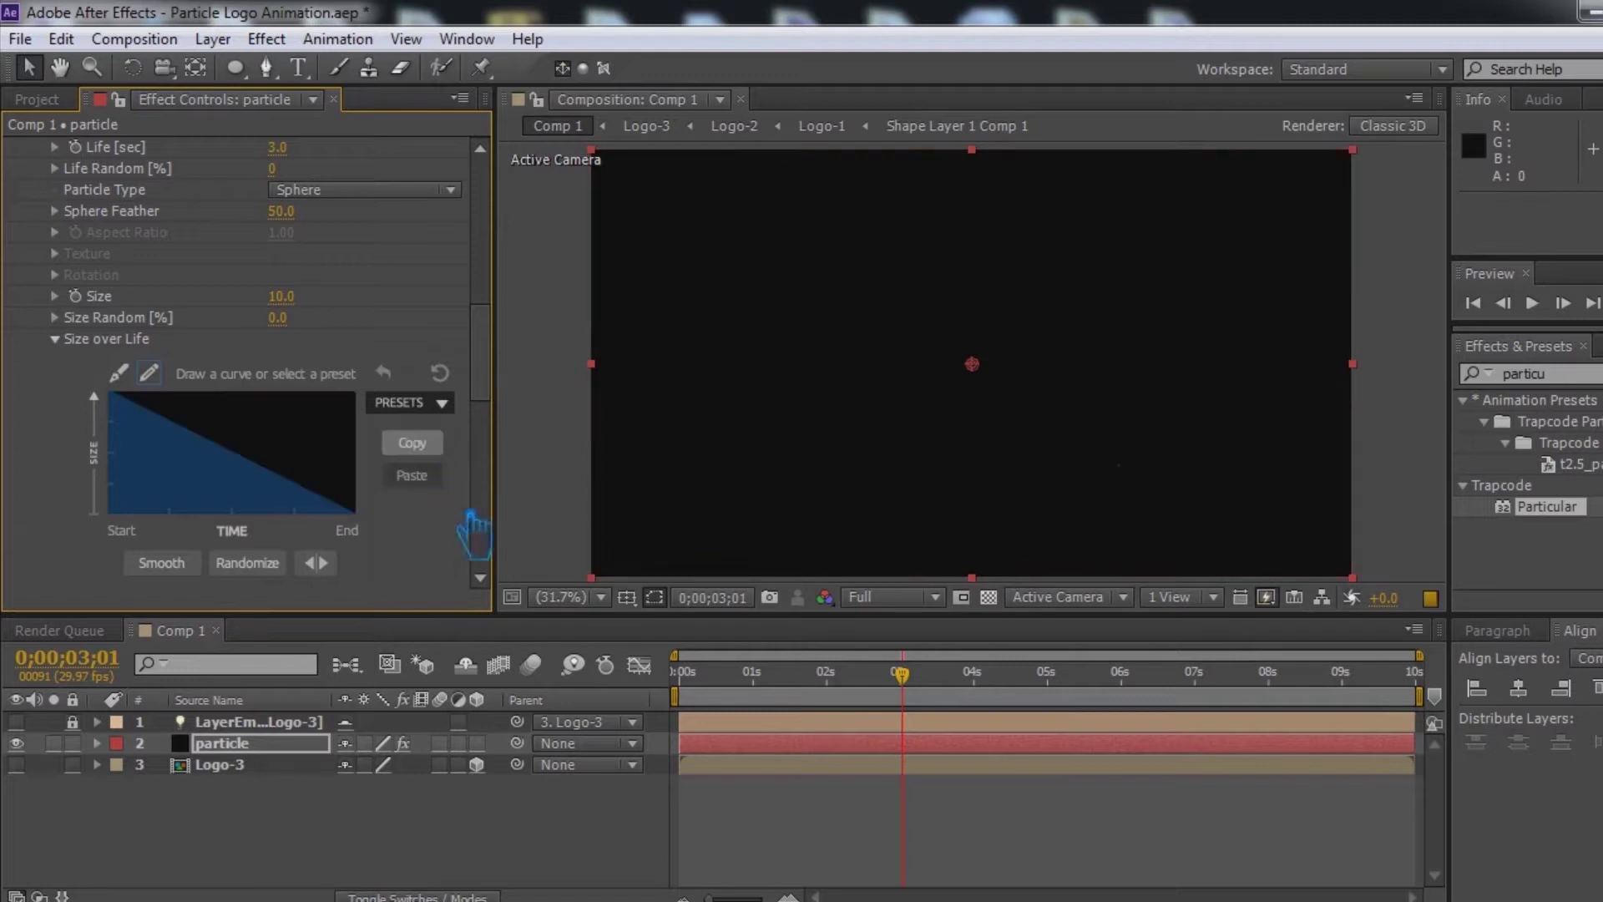
click(479, 839)
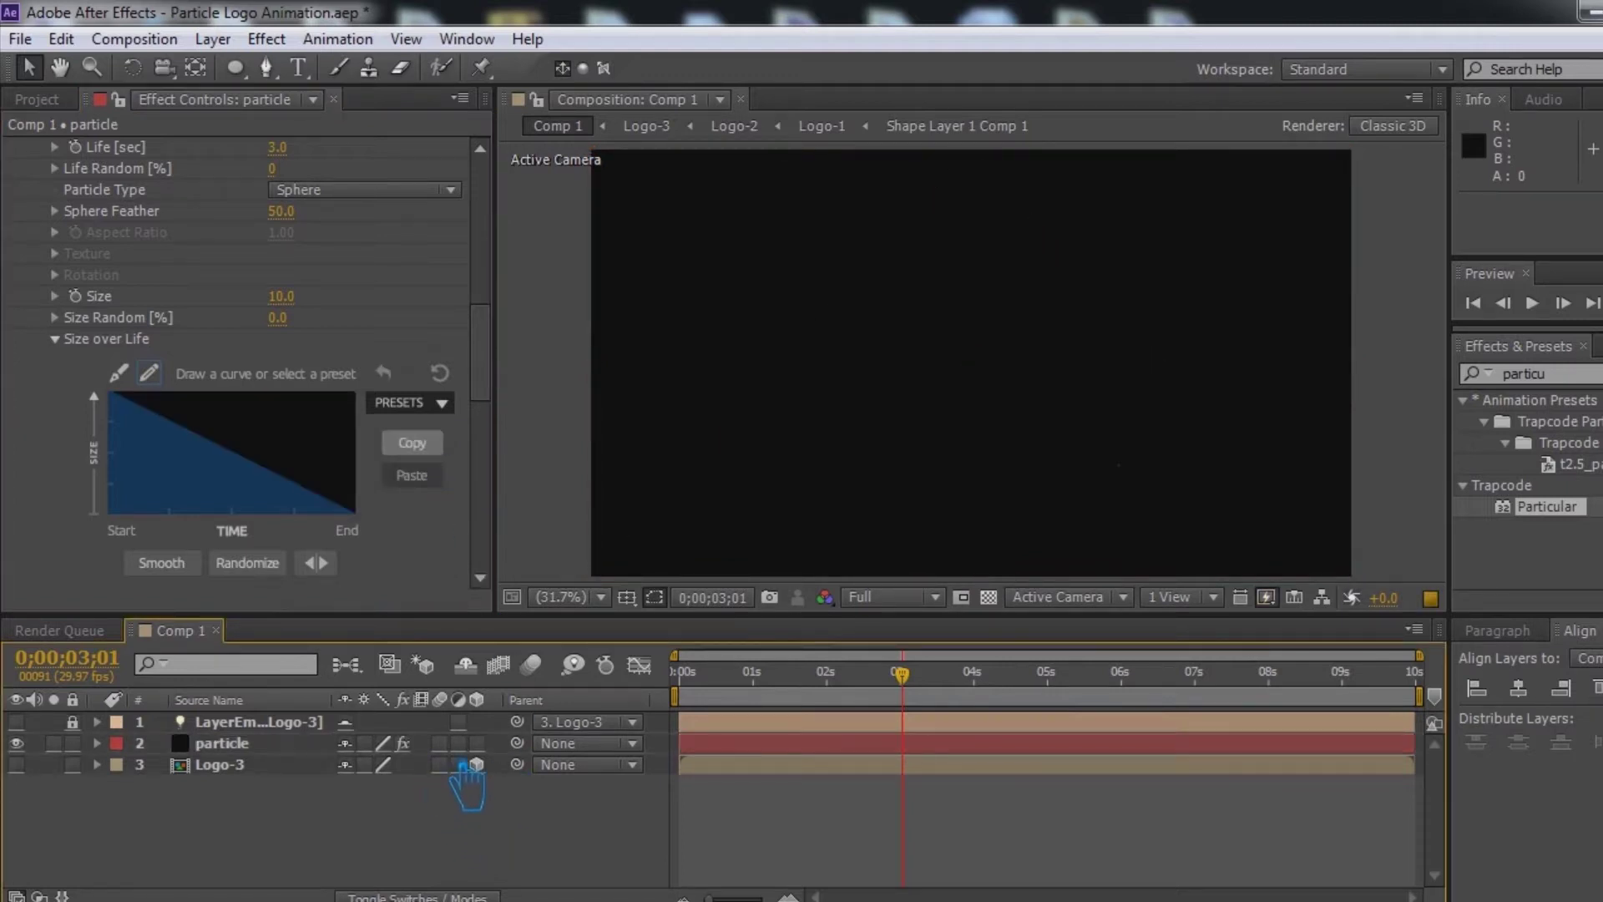
click(56, 339)
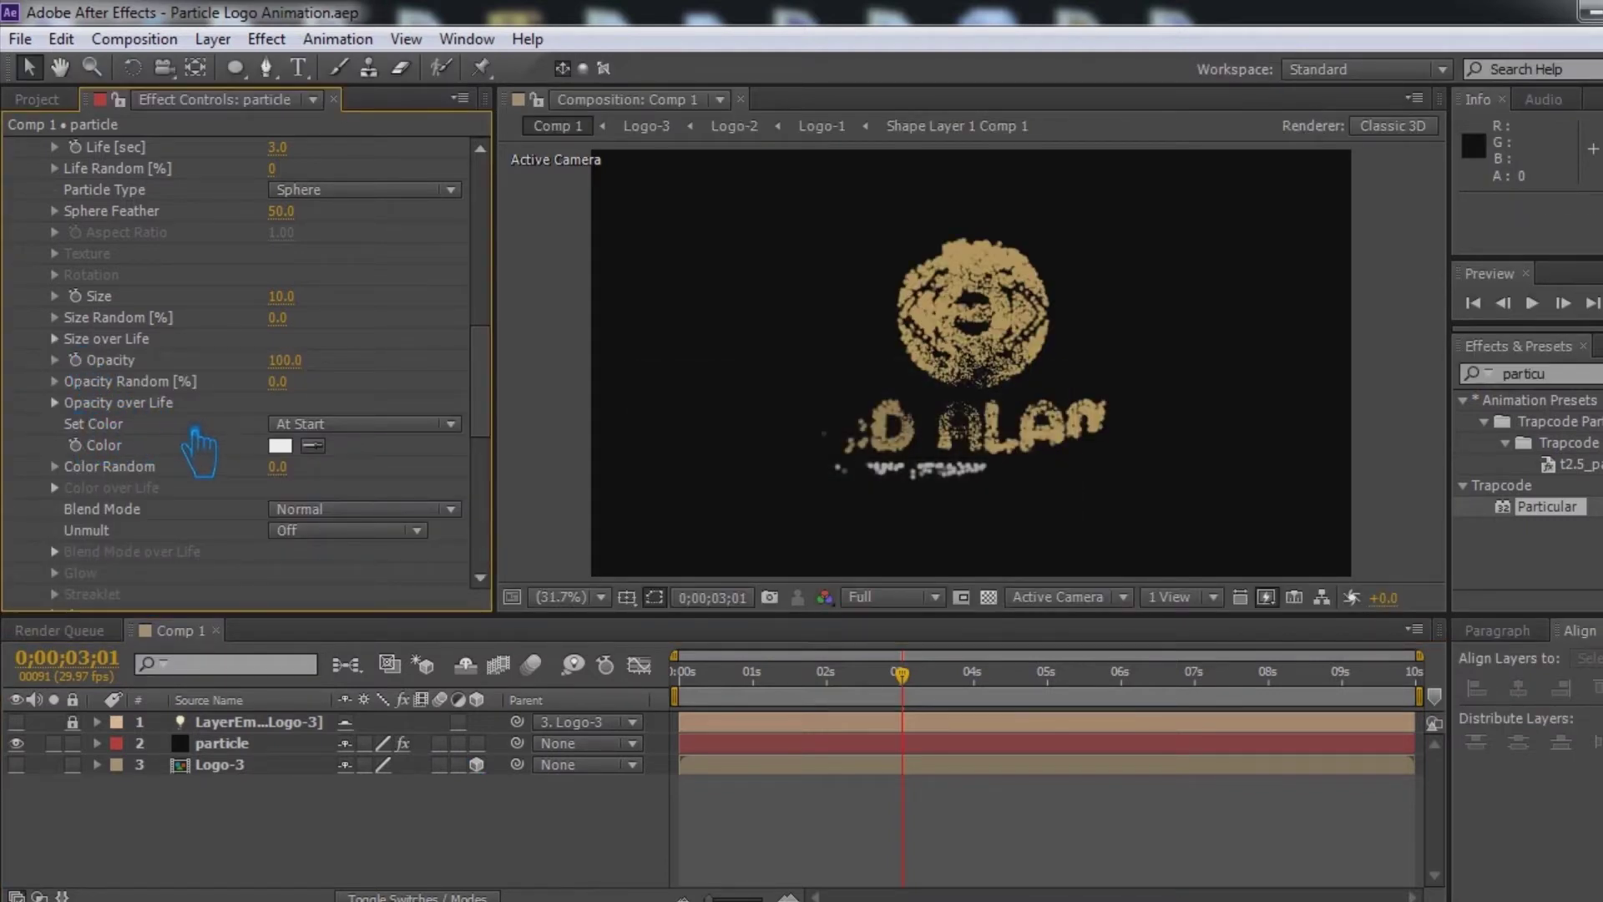
Step: Give the particles' Opacity over Life the preset curve that decreases linearly to zero
click(56, 402)
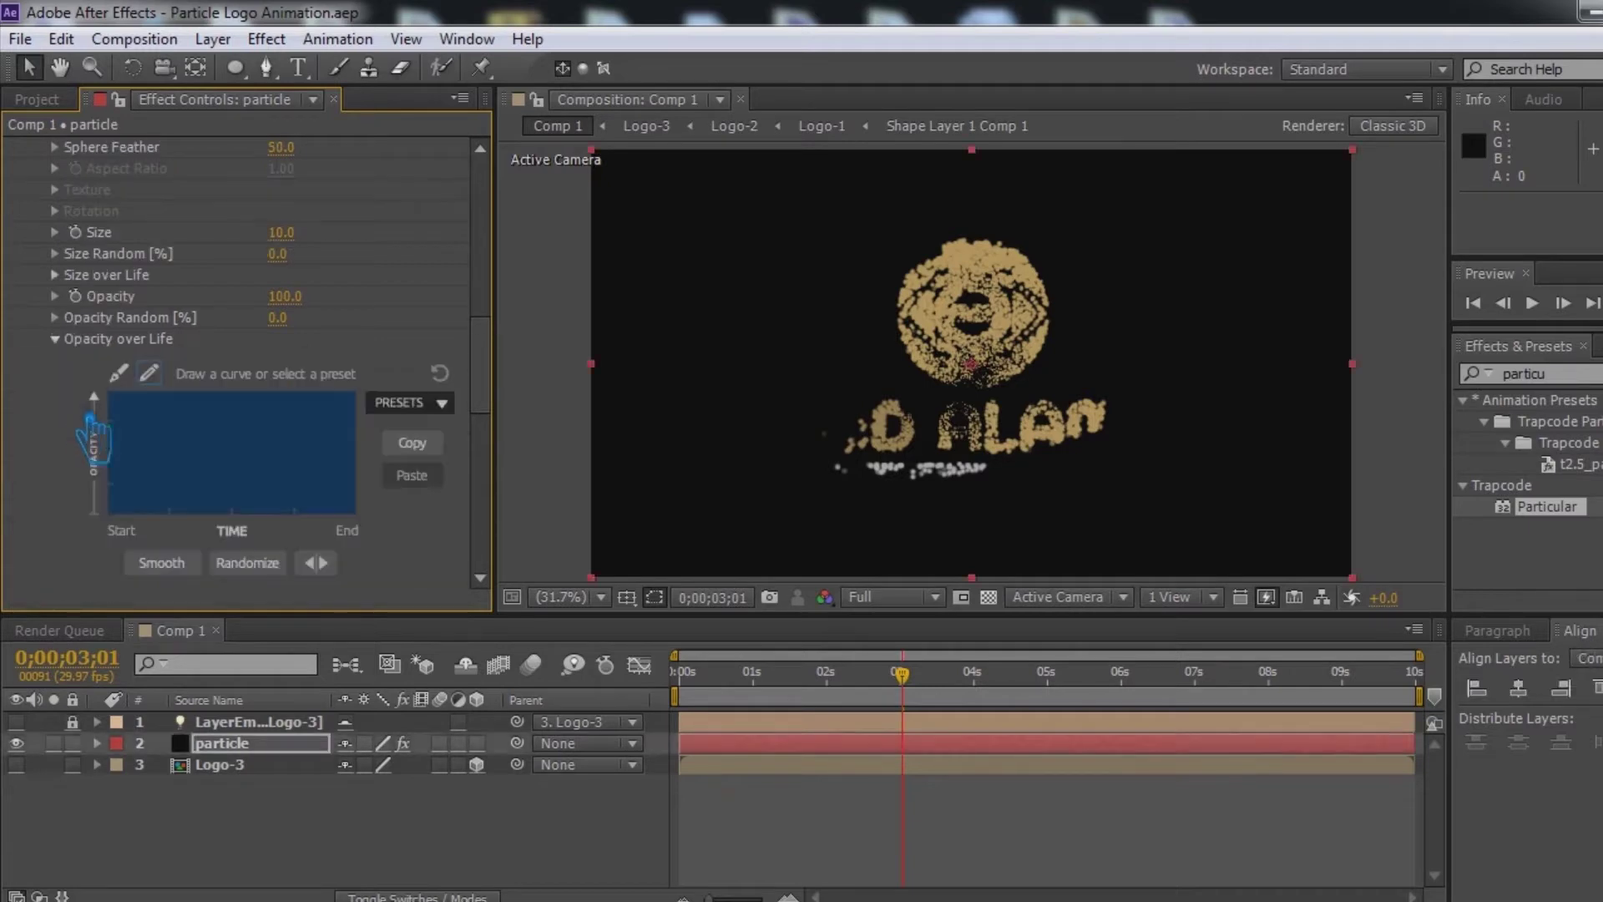
click(439, 403)
click(414, 413)
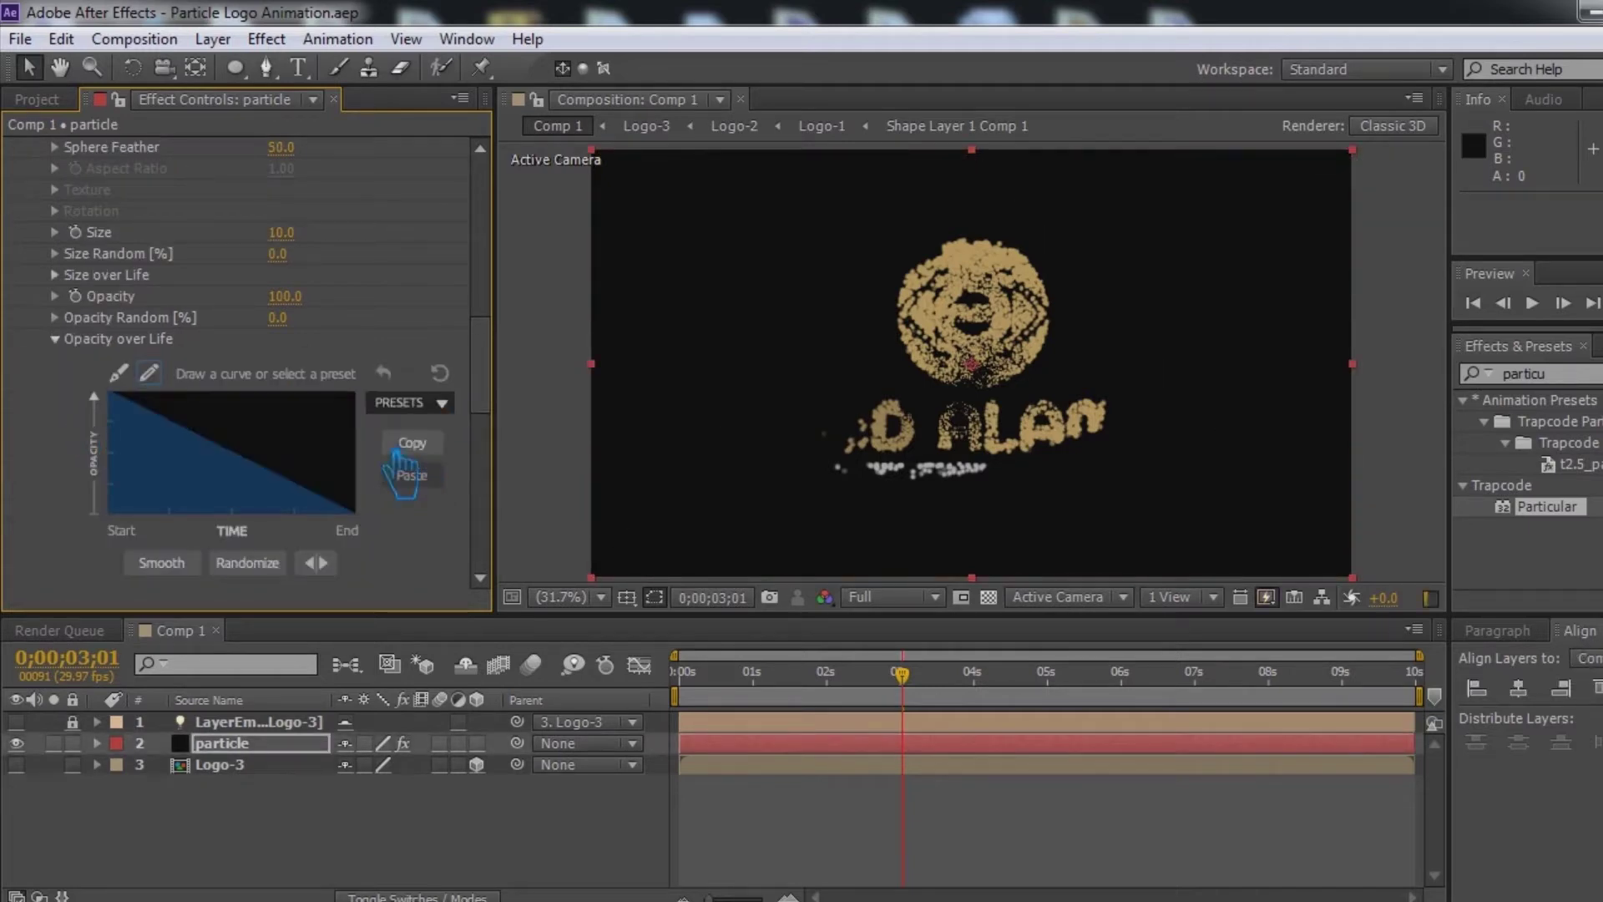
click(55, 338)
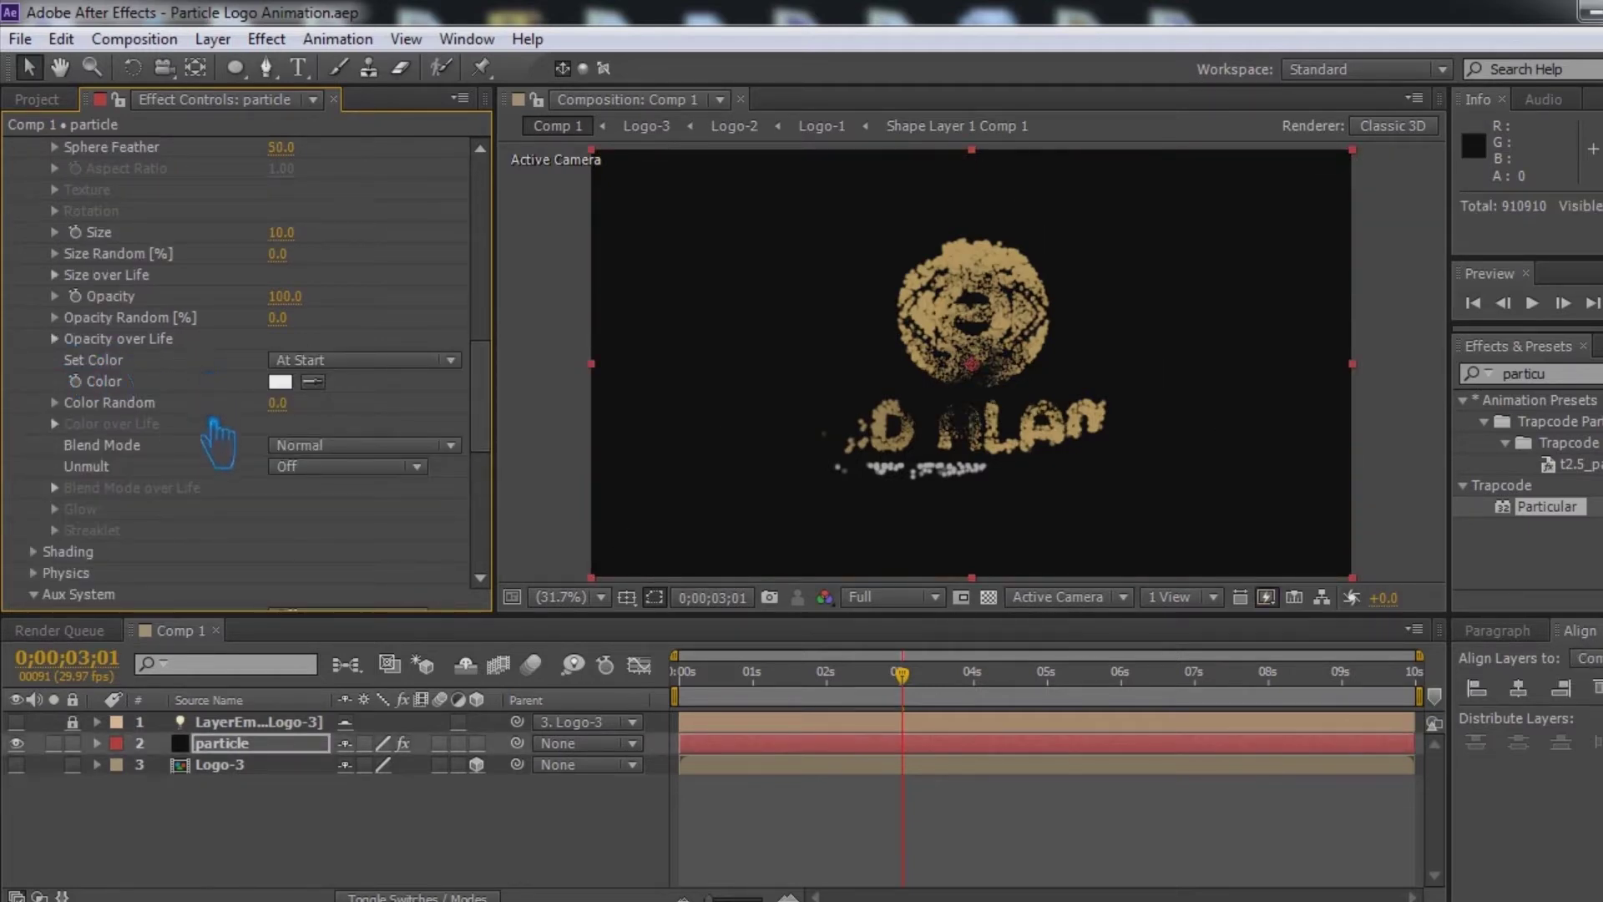
Step: Turn on Shadowlet for Main and Shadowlet for Aux in Particular's Shading settings
scroll(213, 424, down, 3)
scroll(193, 457, up, 1)
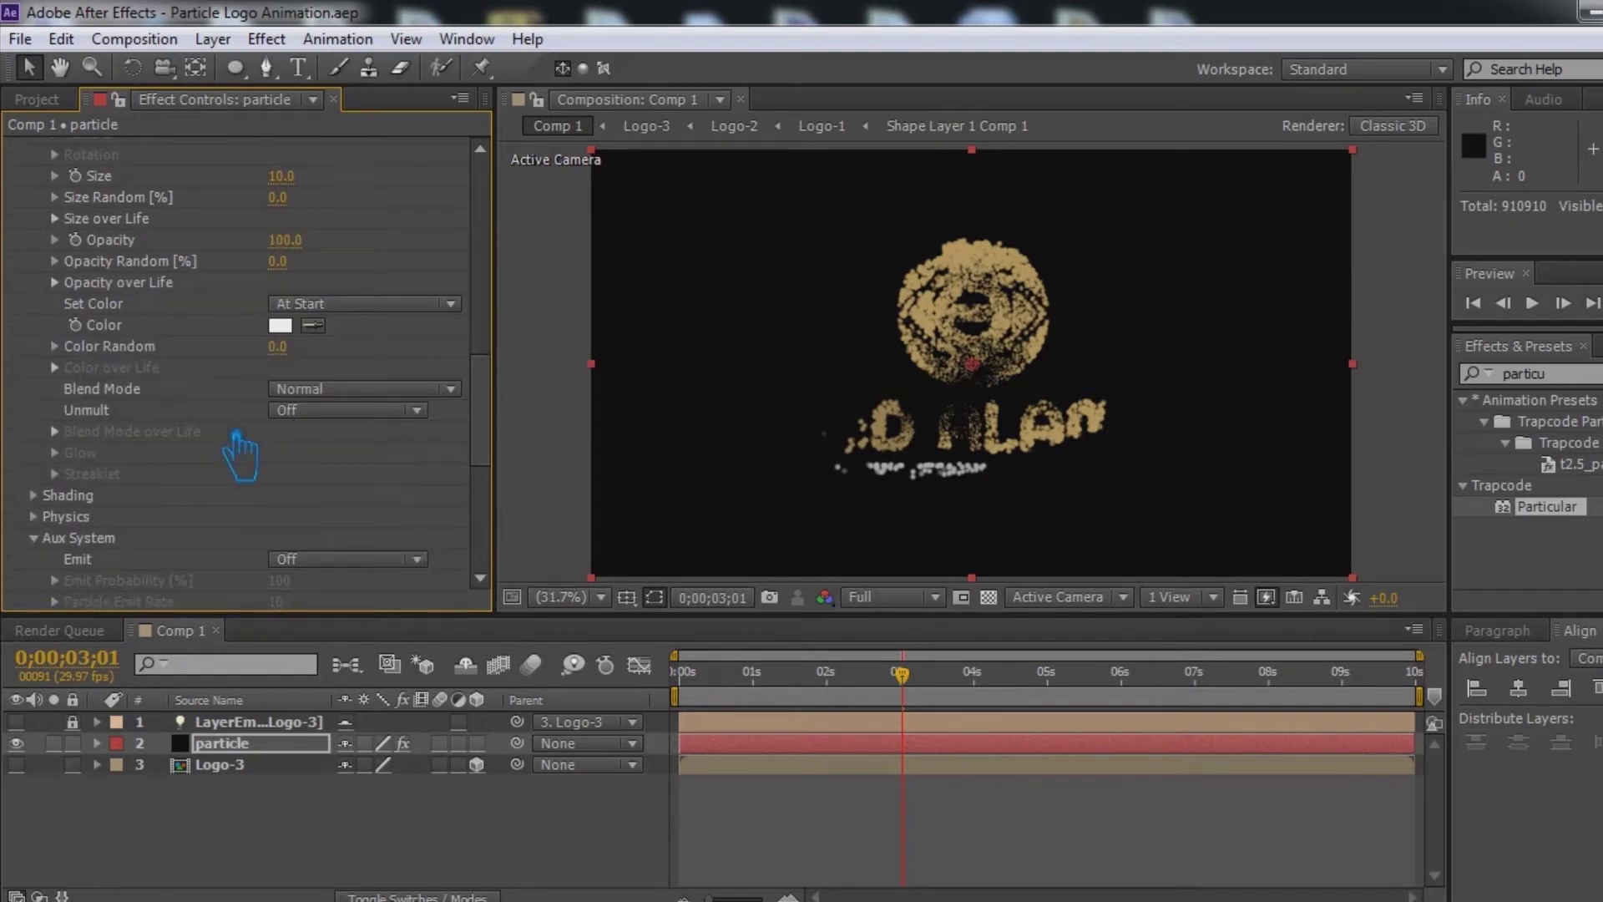
scroll(239, 458, down, 2)
click(34, 382)
click(347, 556)
click(334, 608)
click(346, 577)
click(320, 633)
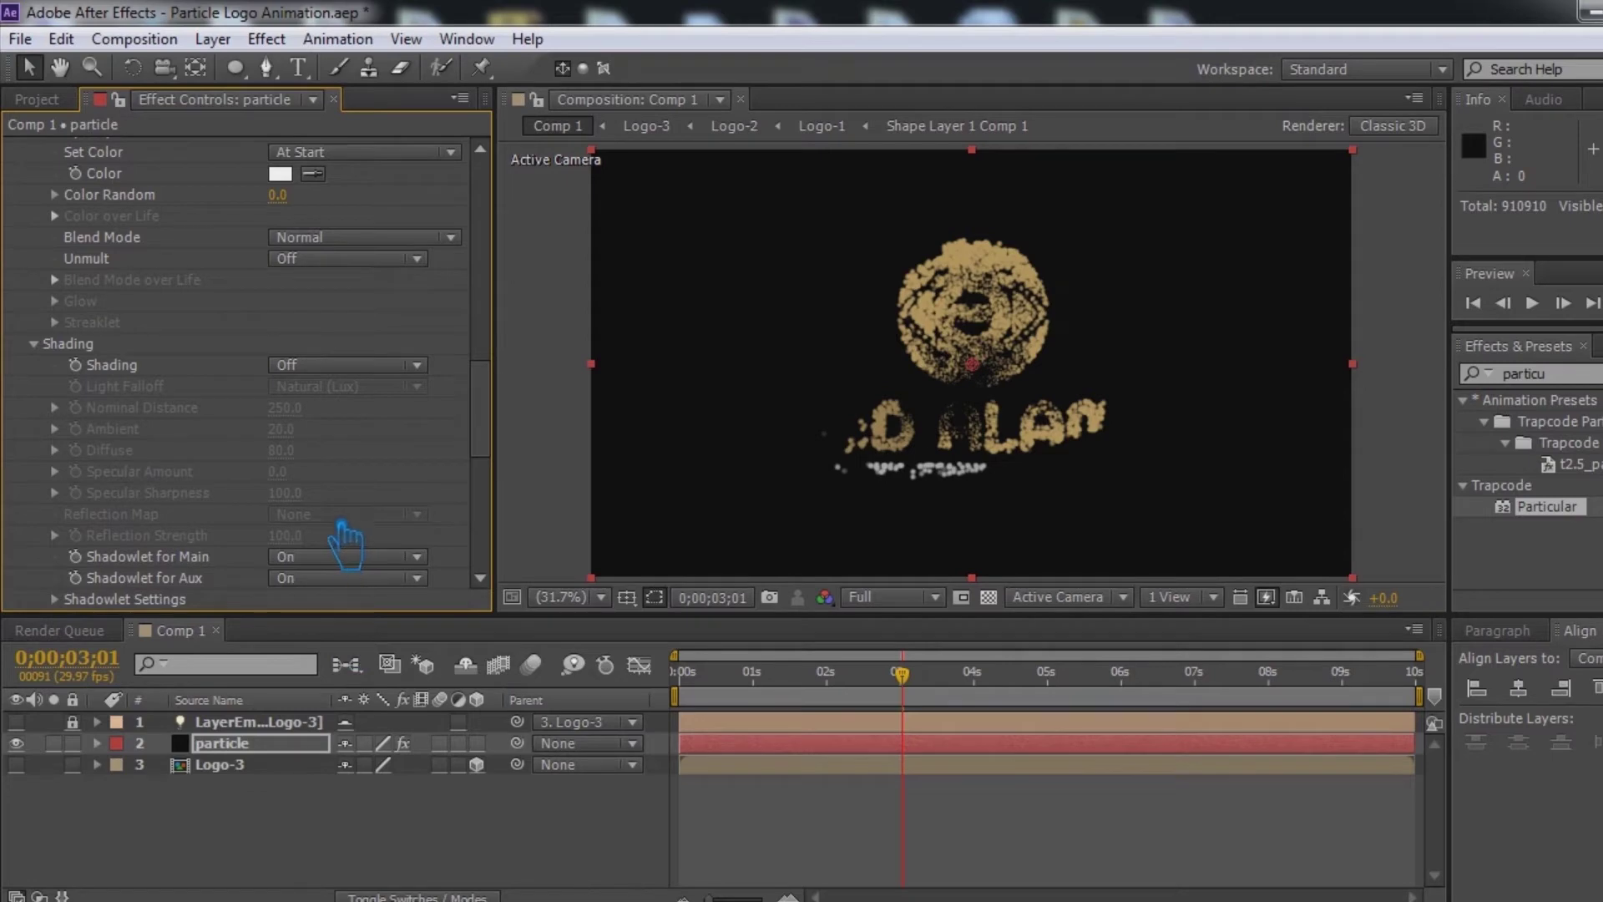
Step: Set Affect Position to 180 in the Turbulence Field of Particular's Air physics
scroll(342, 534, down, 5)
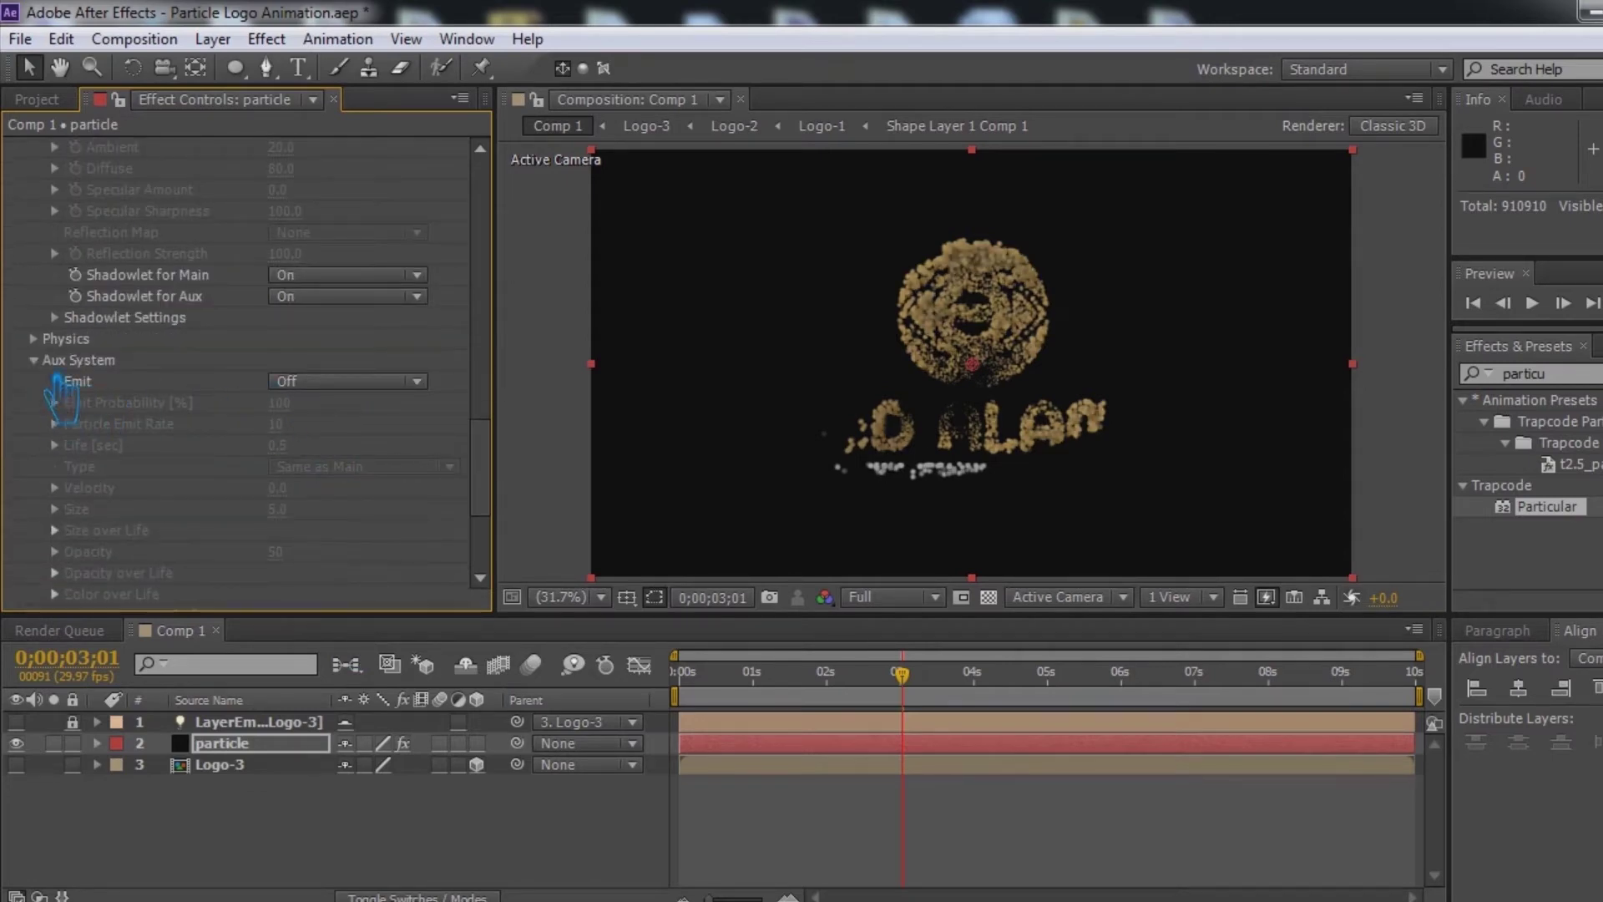
click(50, 363)
click(54, 515)
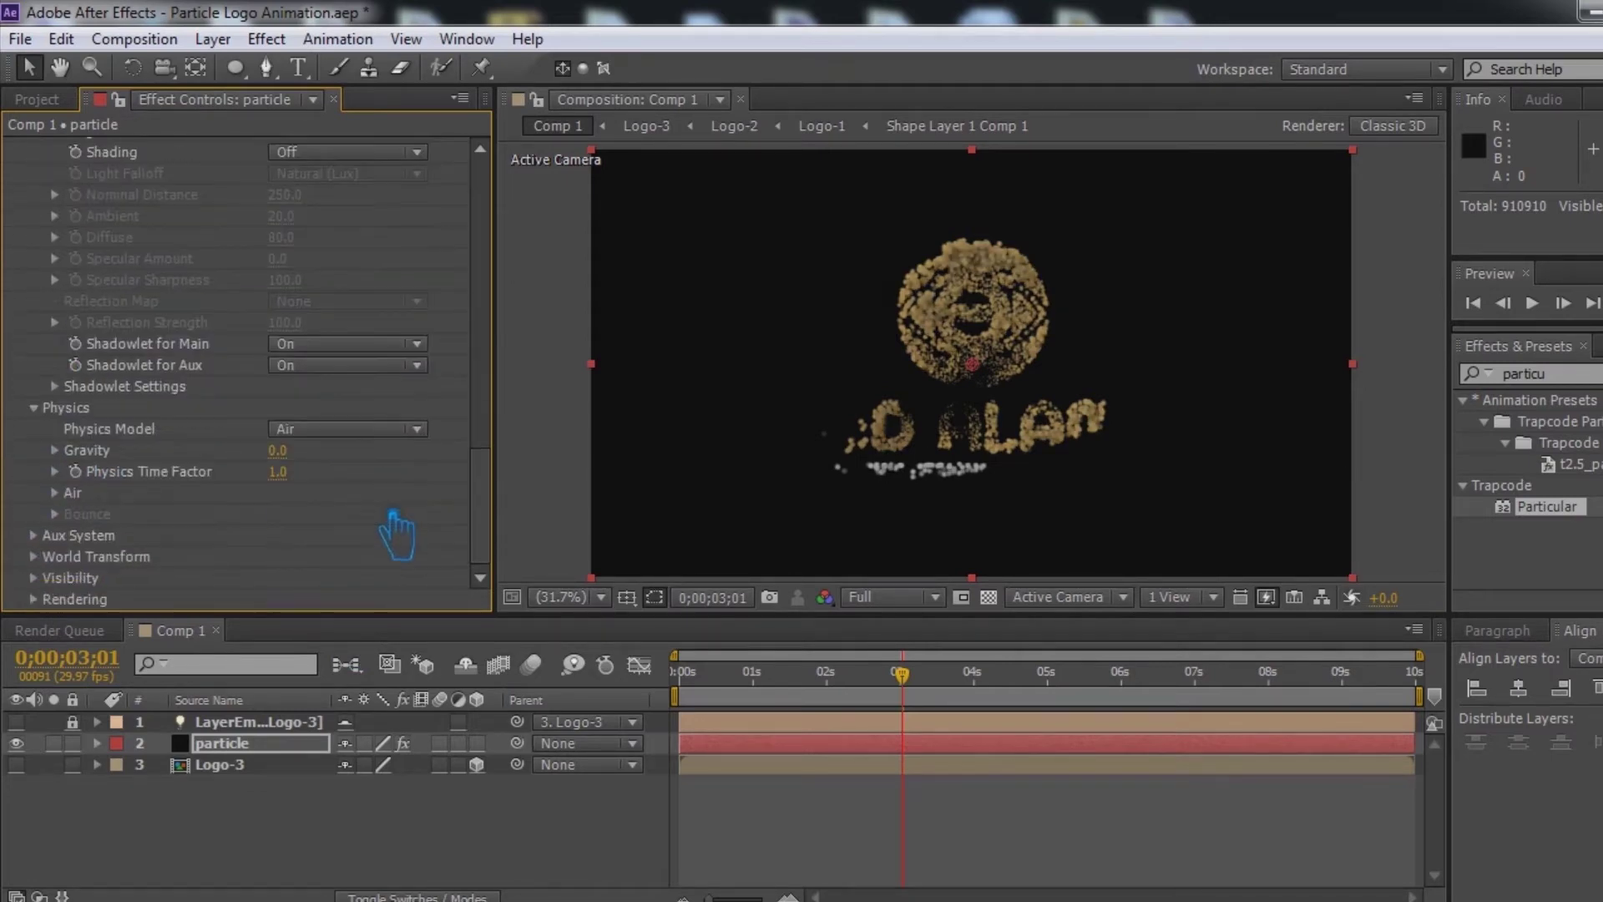
click(55, 492)
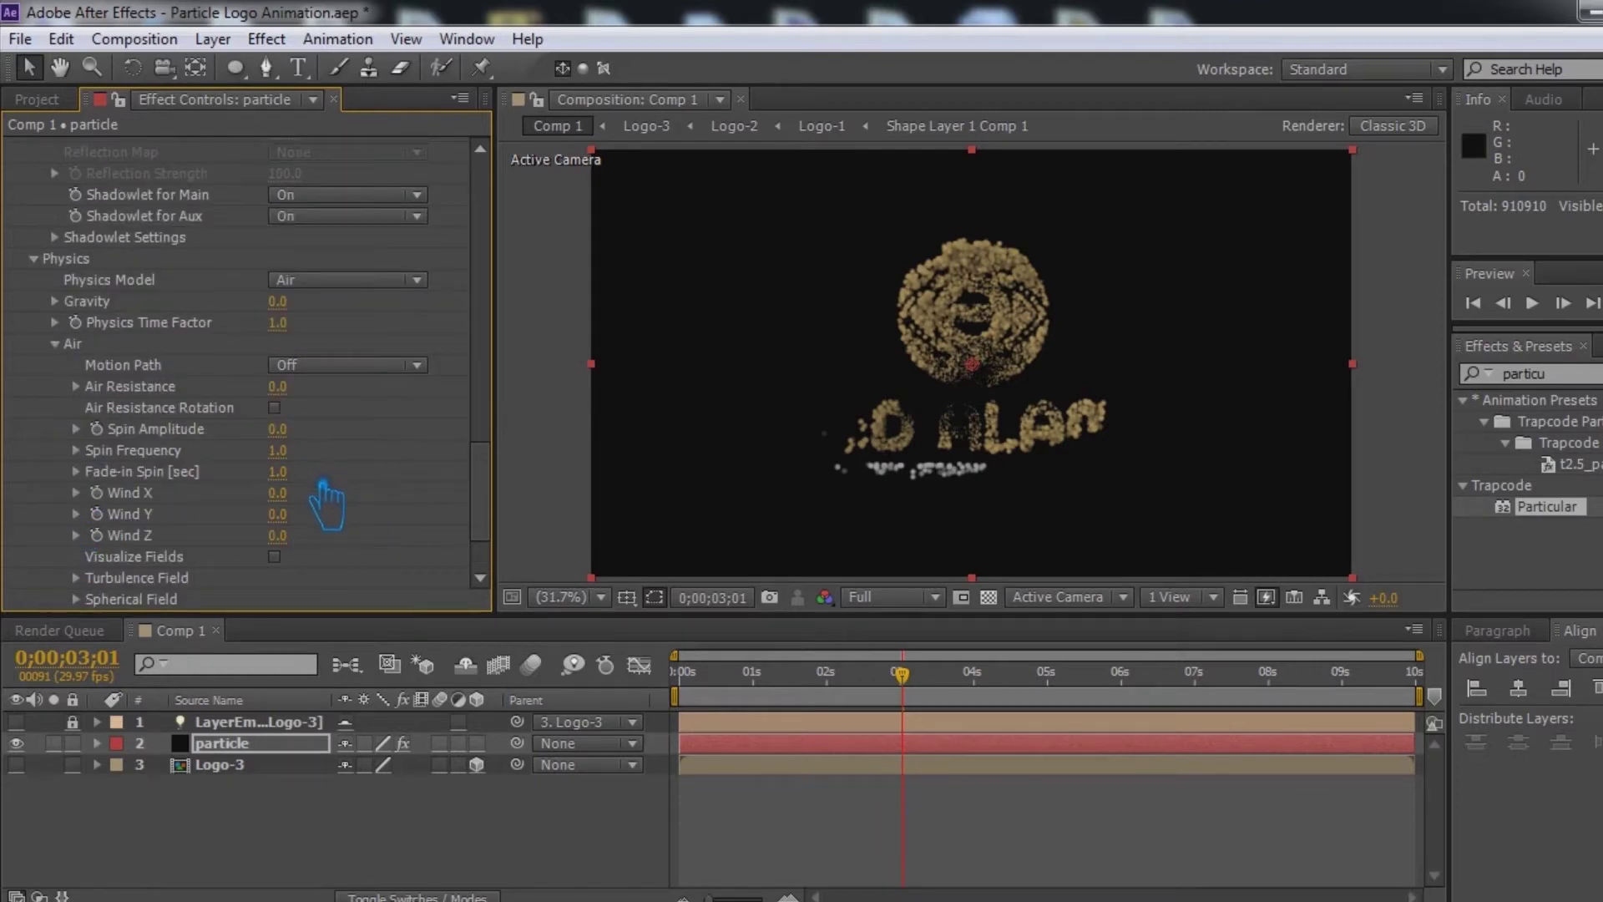
scroll(325, 501, down, 2)
click(75, 521)
scroll(309, 455, down, 8)
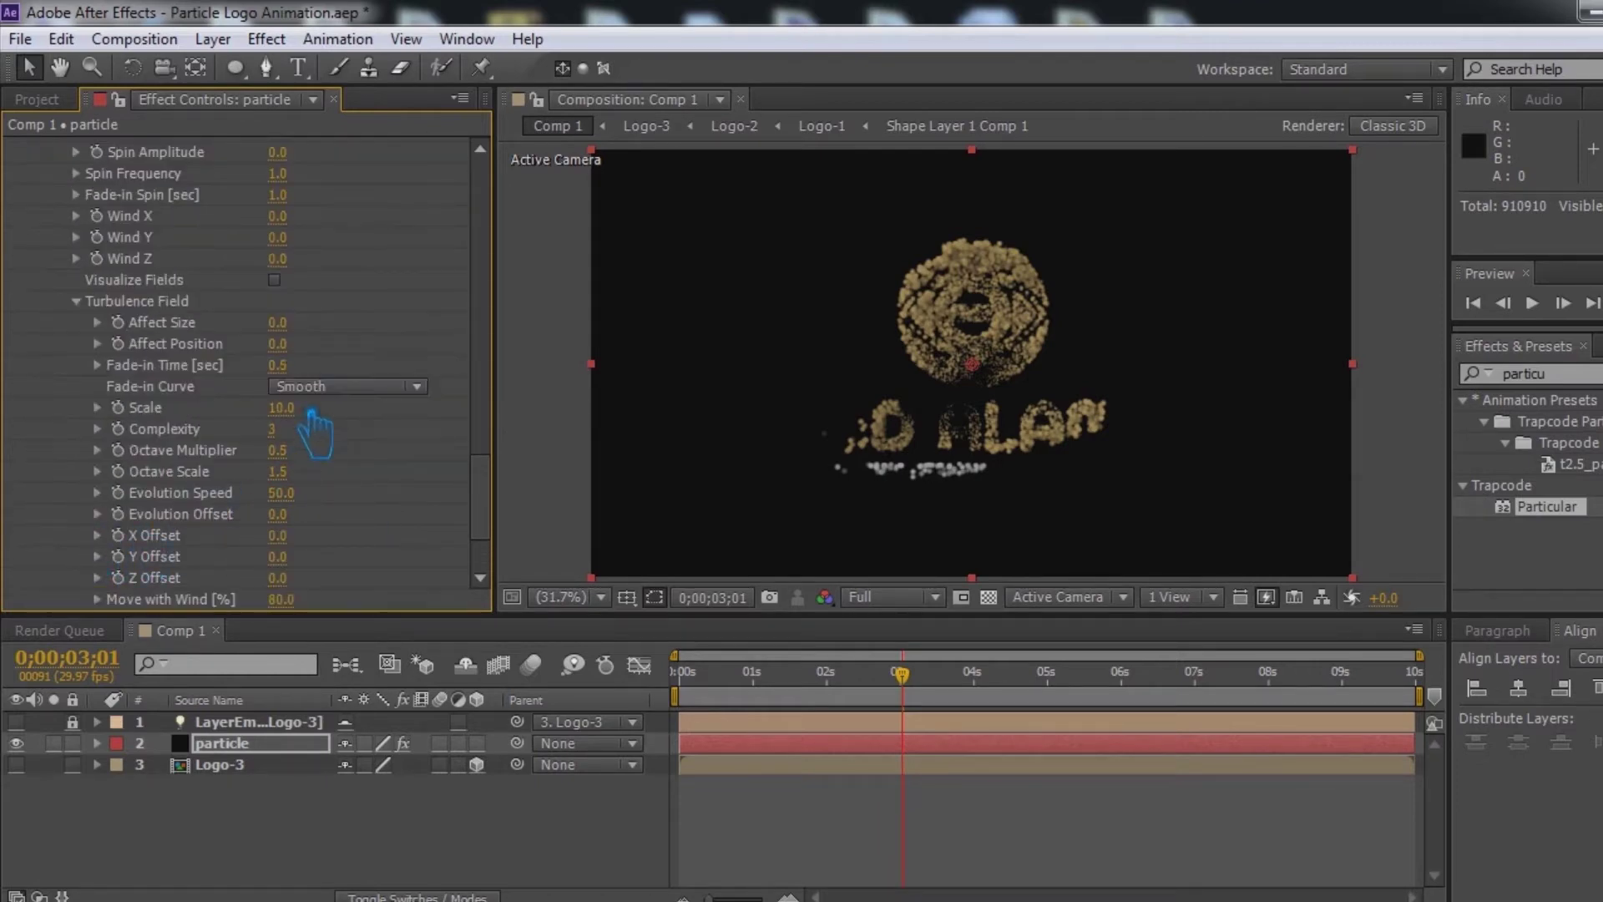
click(278, 344)
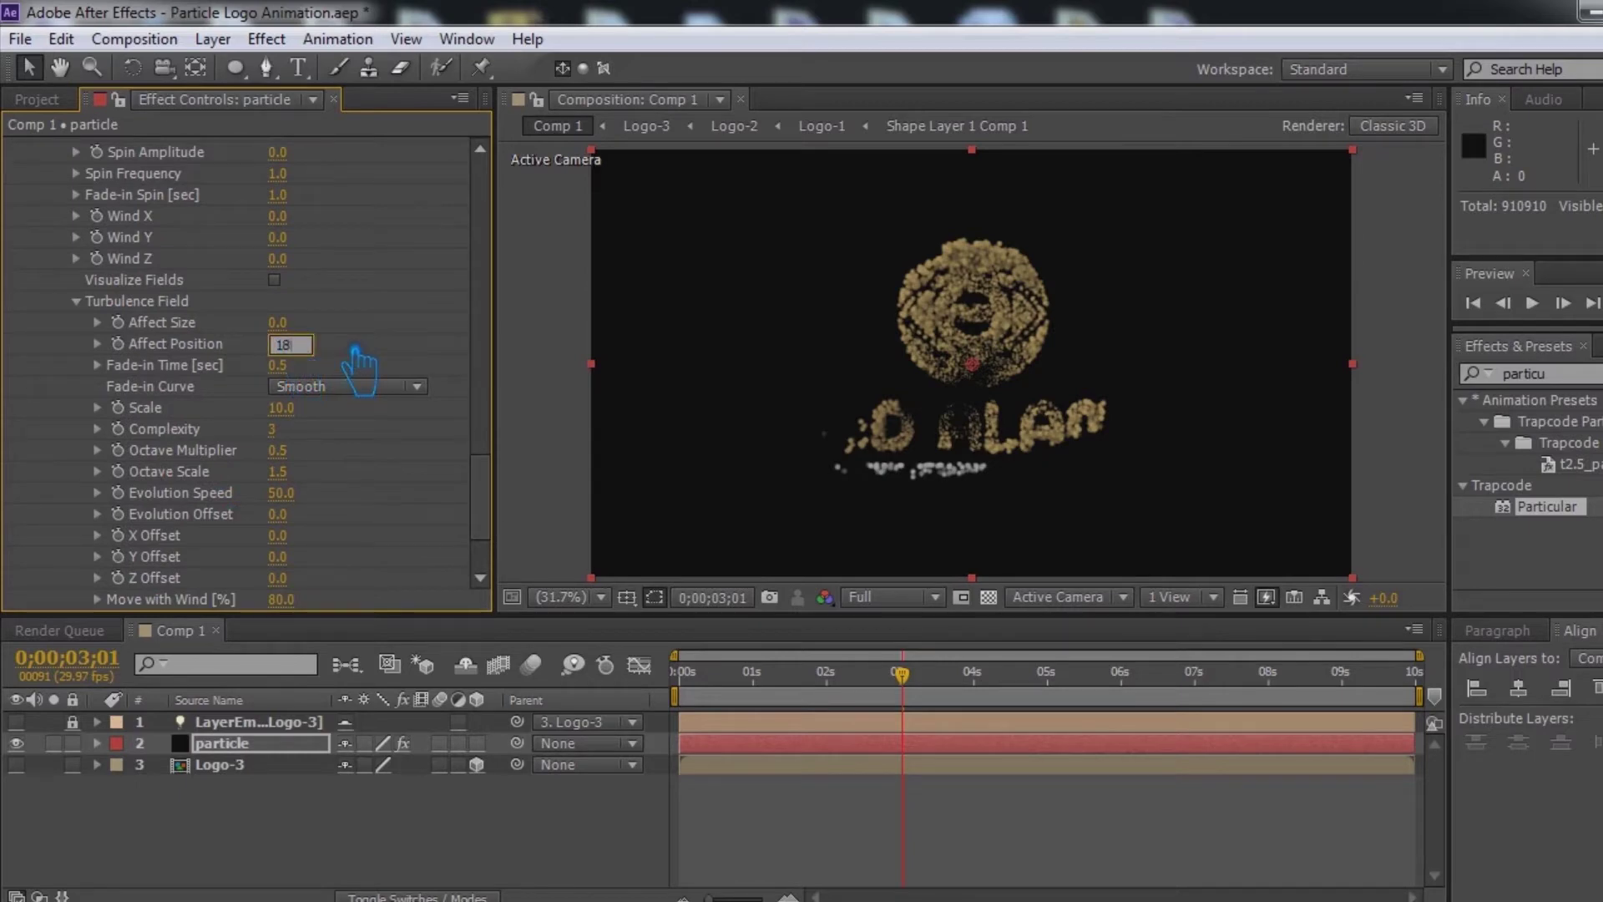
key(Return)
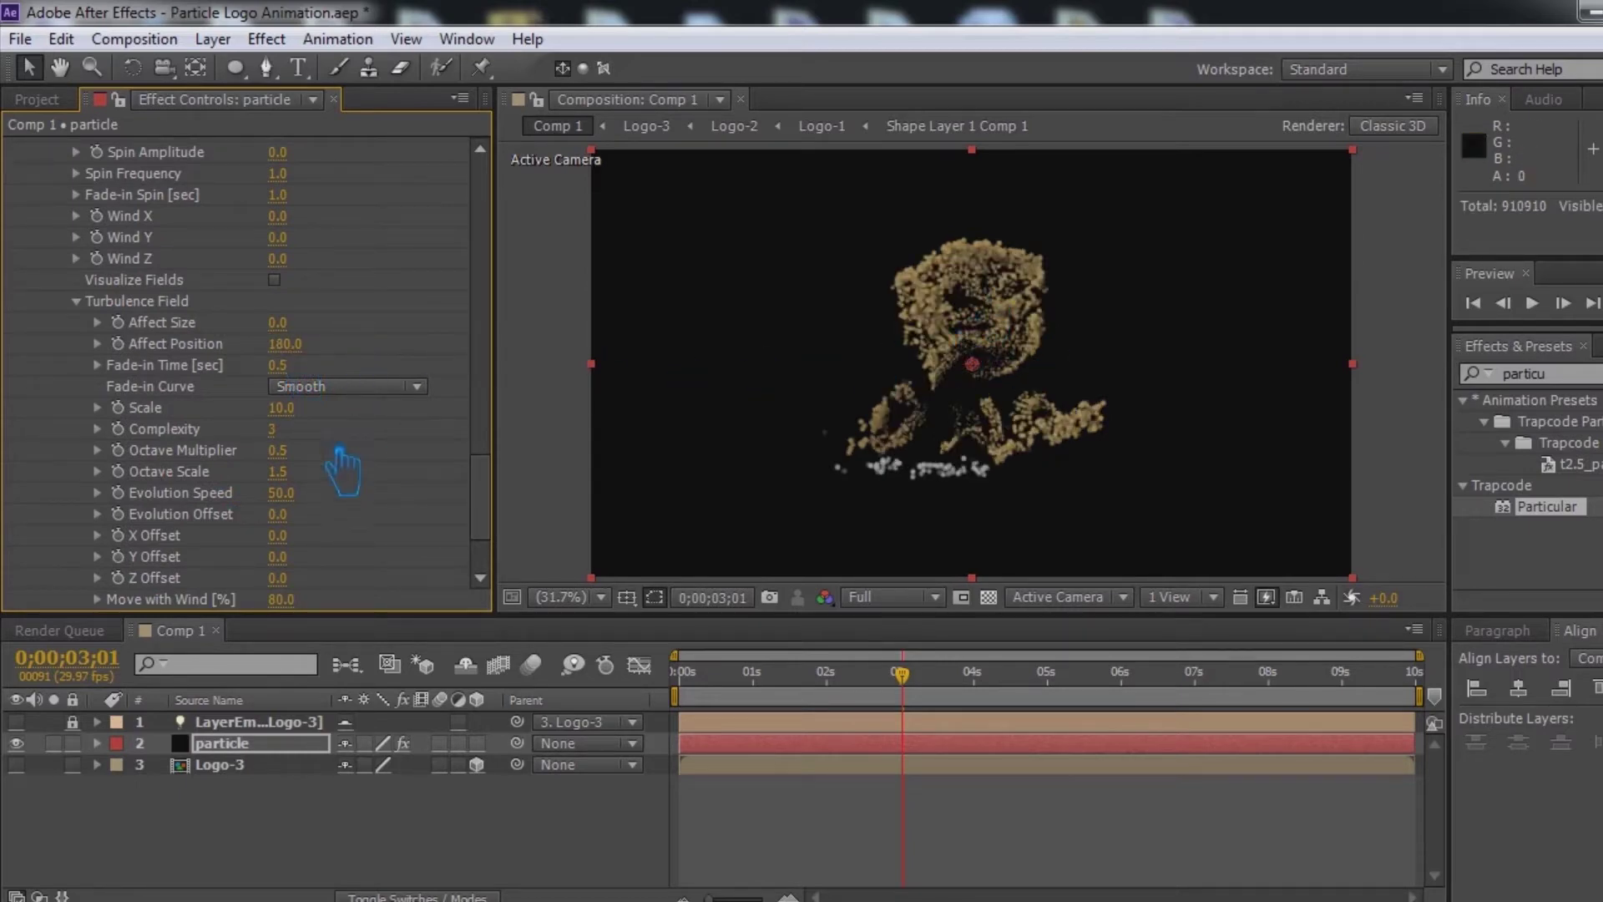
Step: Set Particular's Aux System to emit Continuously with the particle Type set to Same as Main
scroll(369, 543, down, 4)
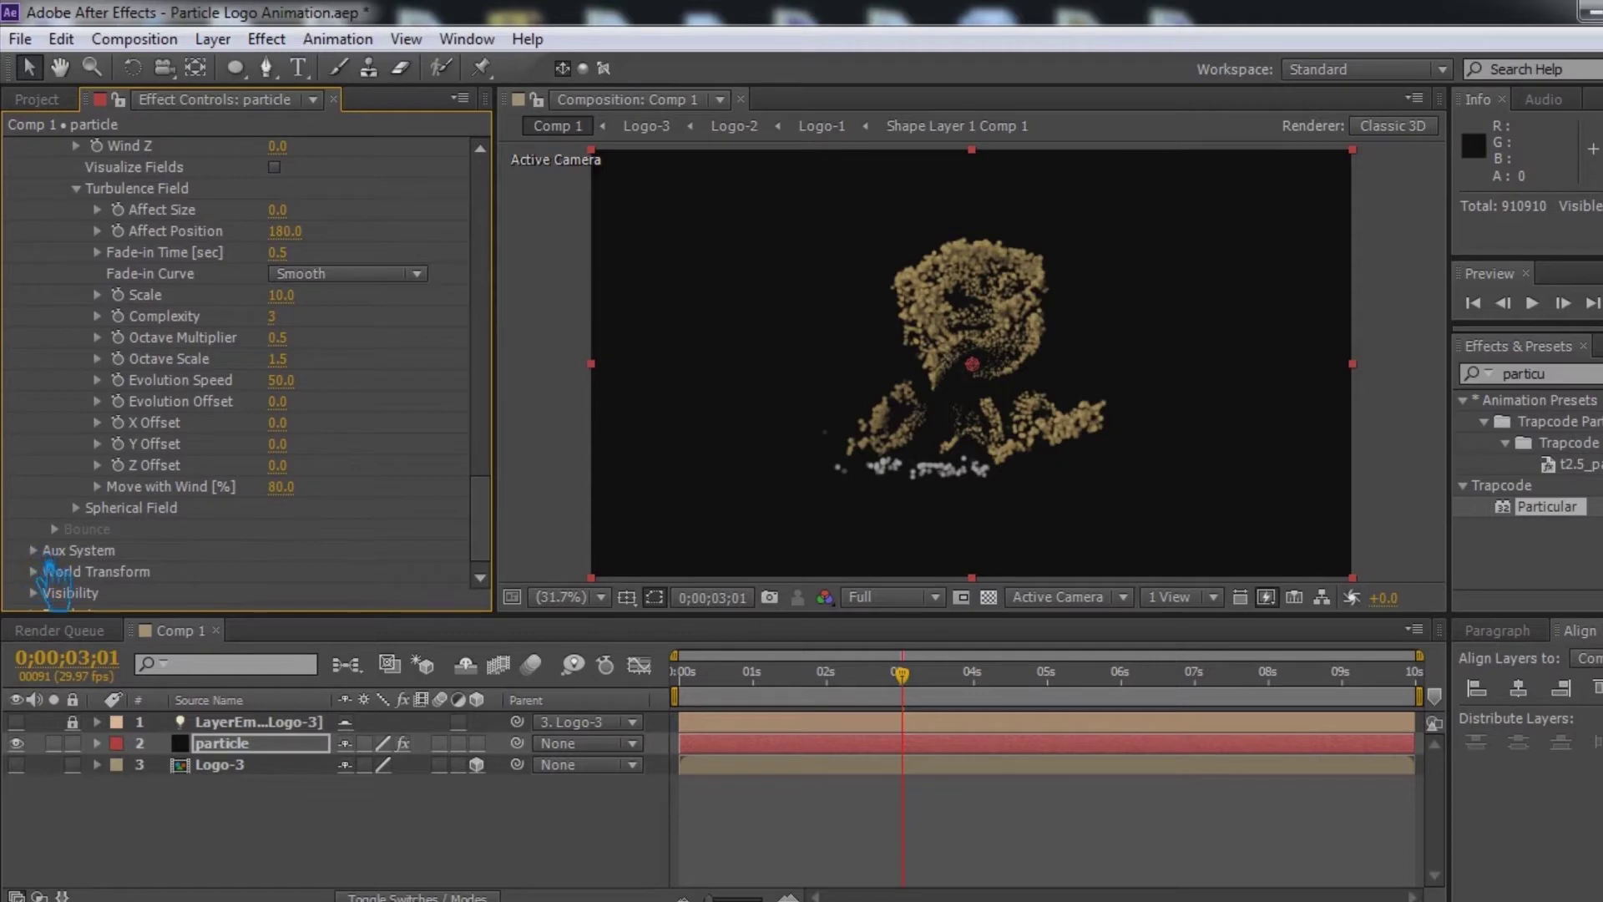
click(55, 556)
scroll(350, 501, down, 12)
click(355, 218)
click(355, 294)
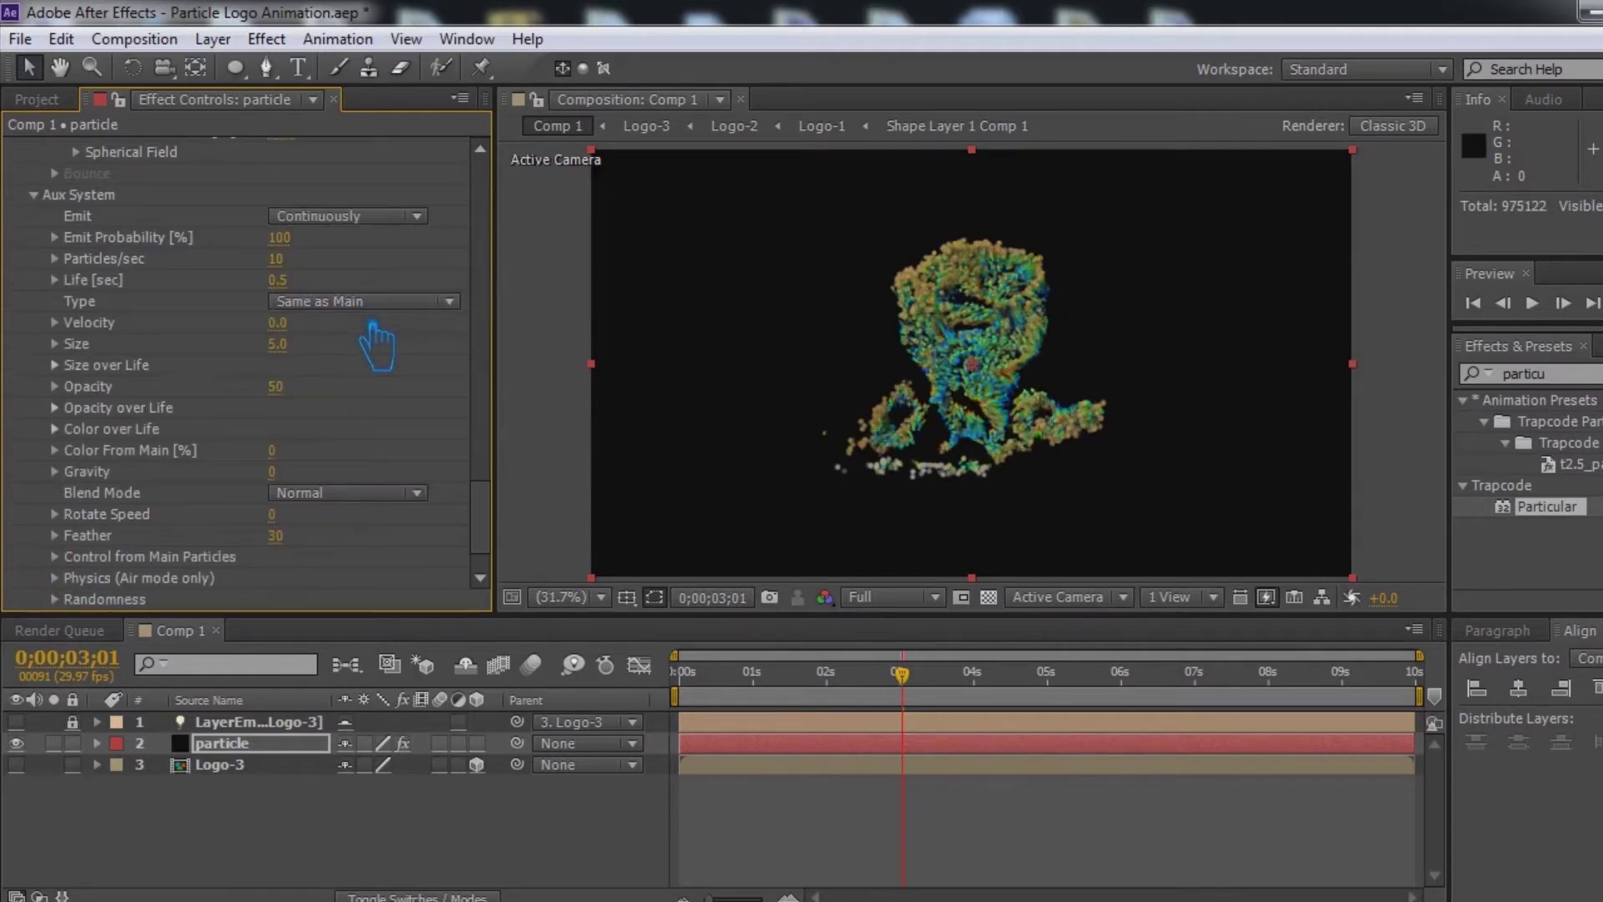
Step: Set the Aux System particle Size to 10 and give Size over Life the preset curve falling linearly to zero
click(279, 344)
key(Return)
click(75, 365)
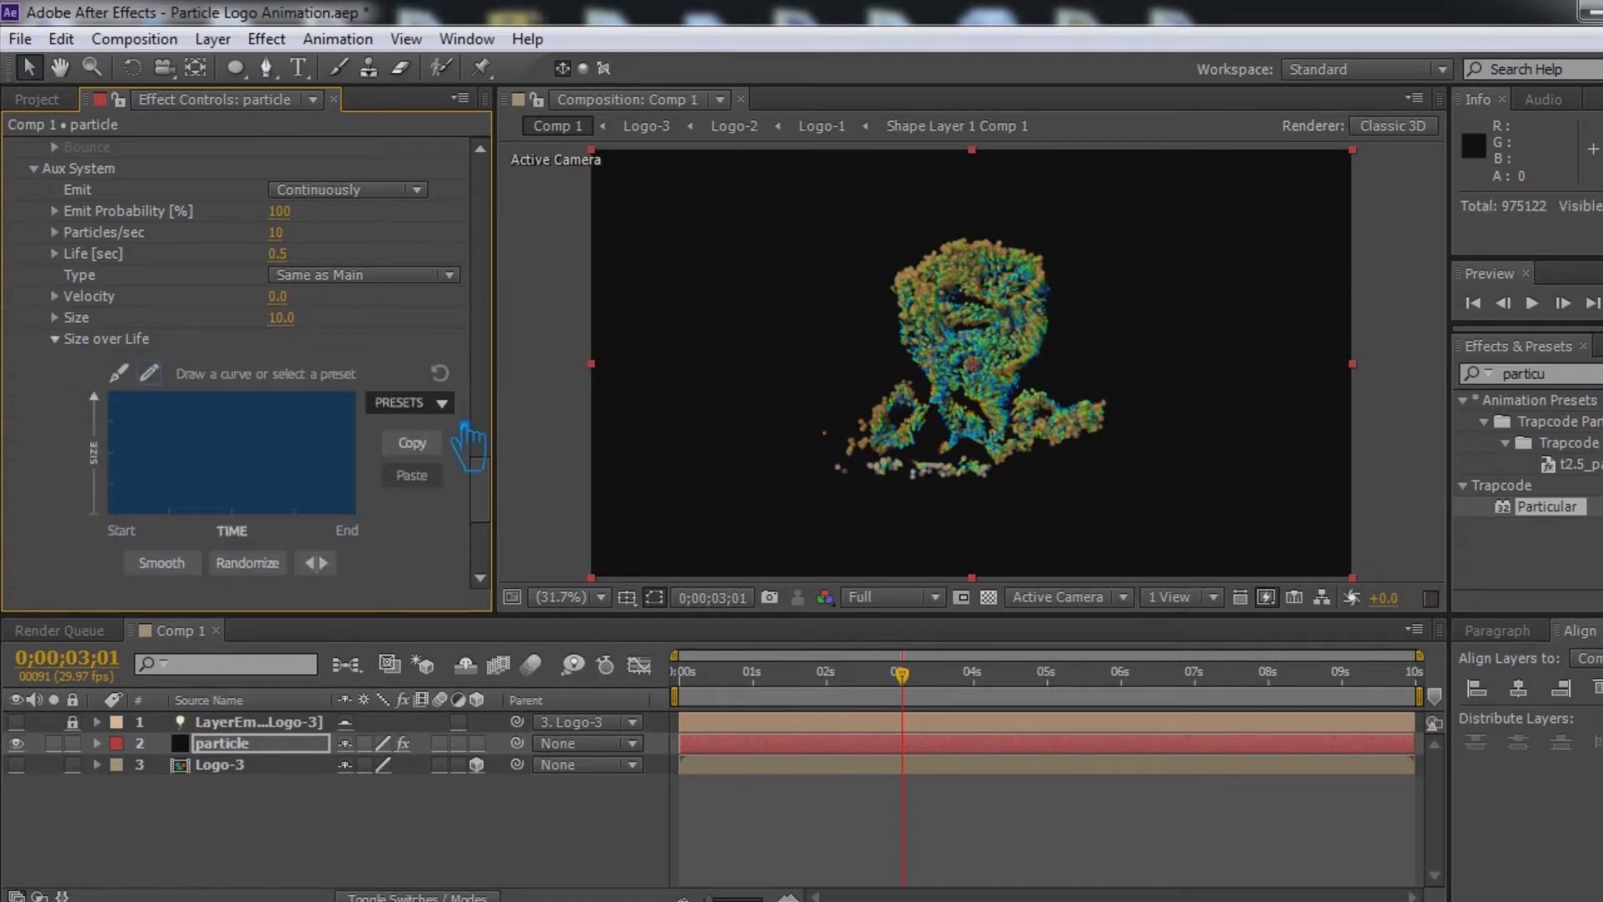
click(412, 459)
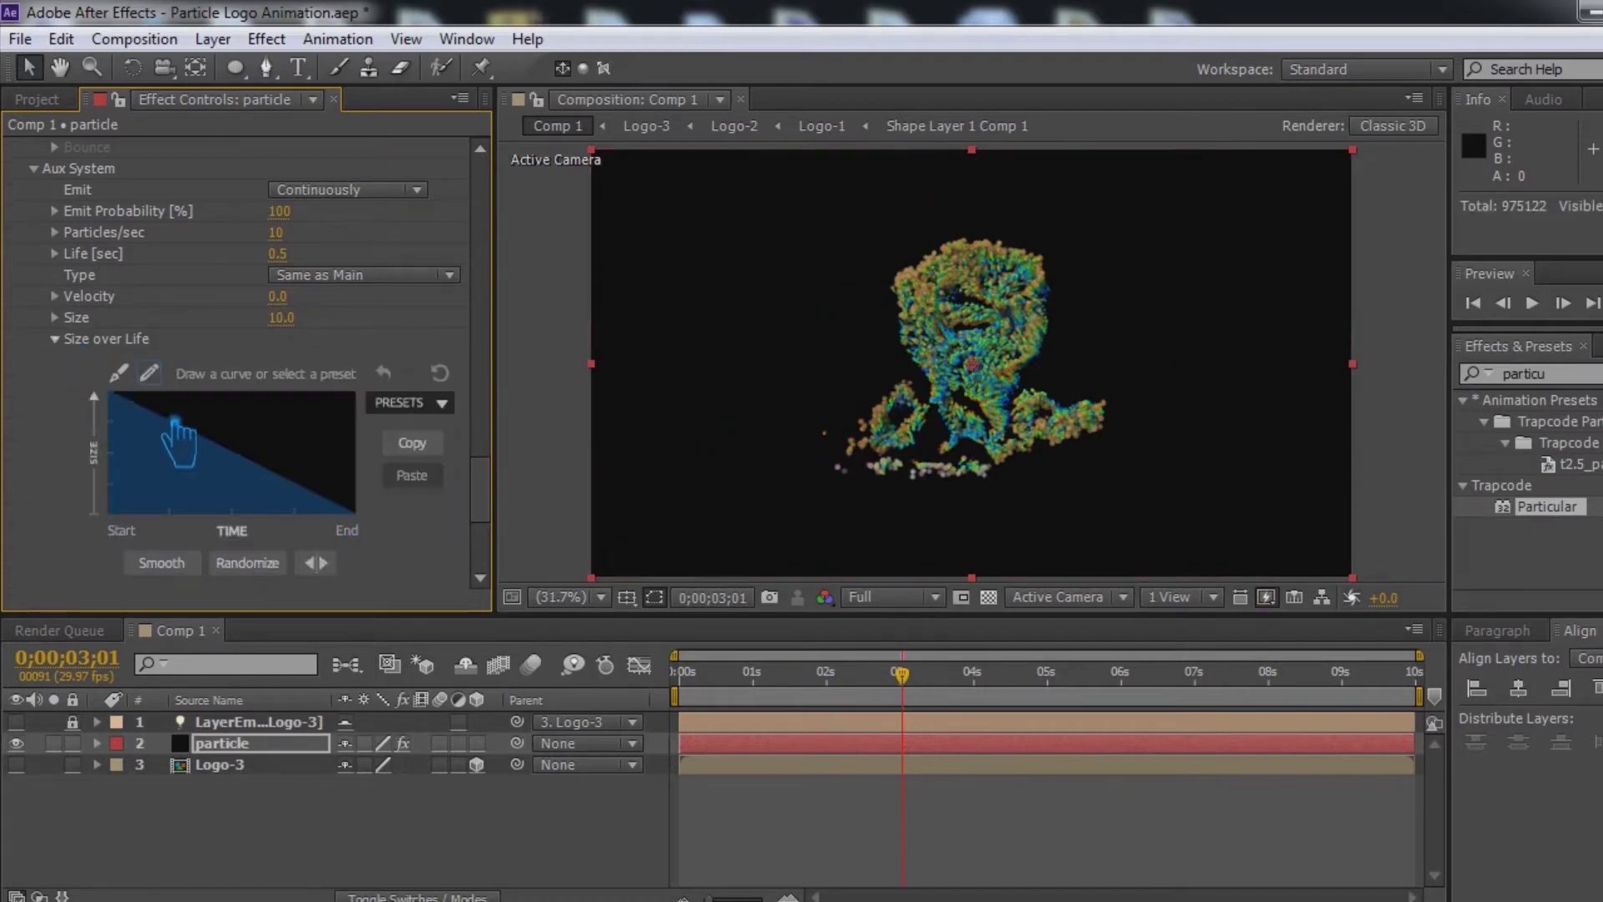
click(81, 359)
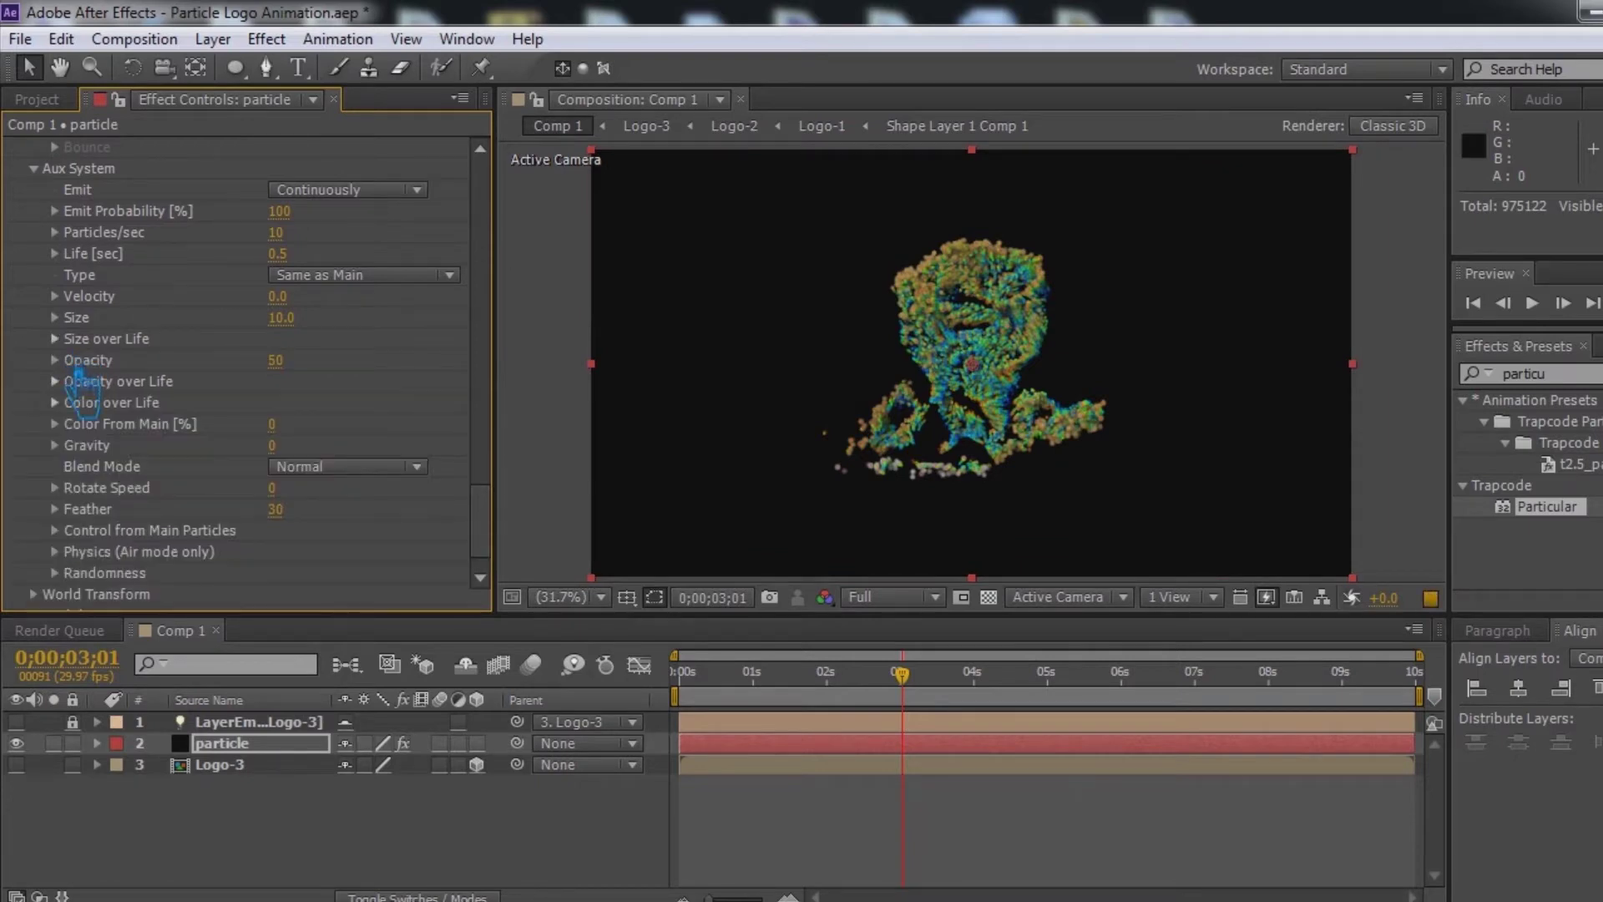
Step: Apply the linearly falling preset curve to the Aux System's Opacity over Life and set Color From Main to 100%
click(78, 384)
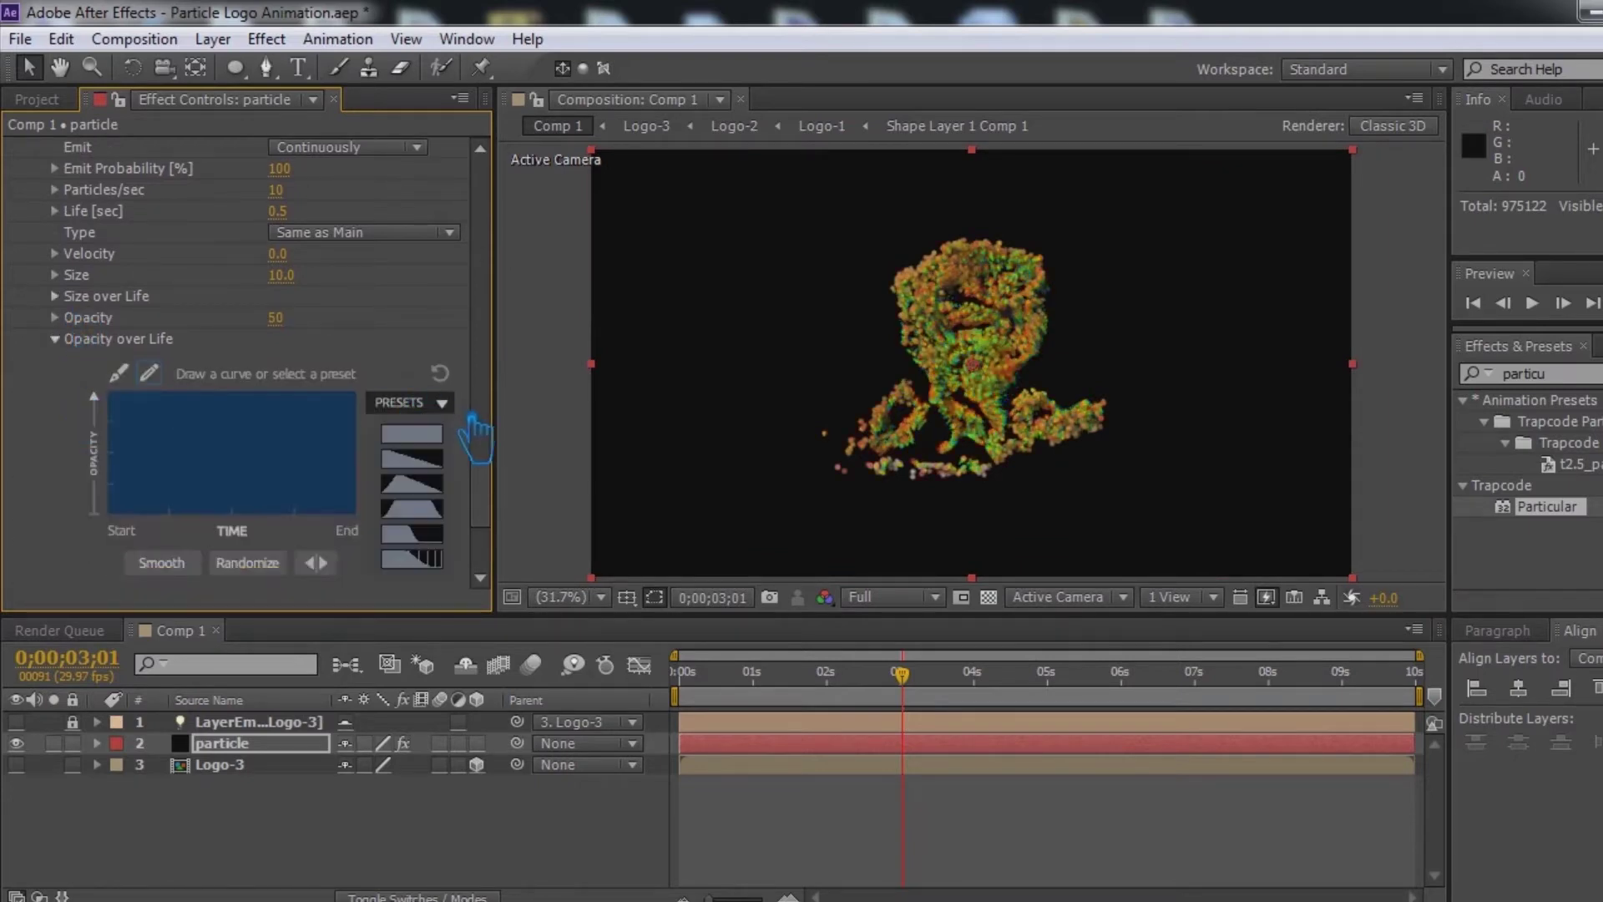
click(427, 465)
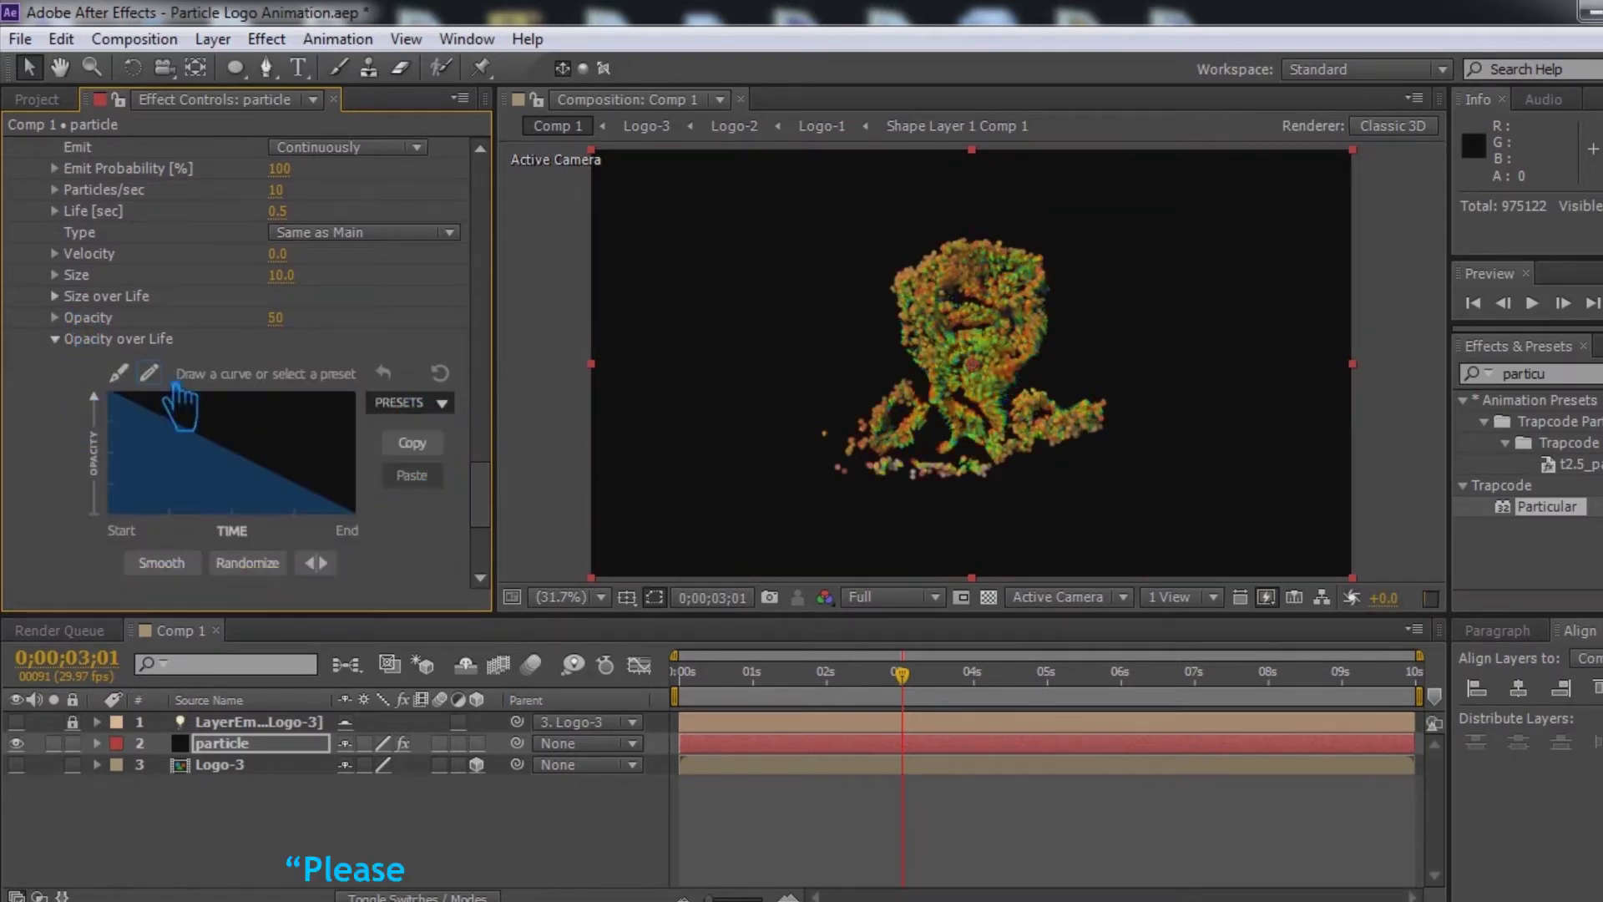
click(78, 342)
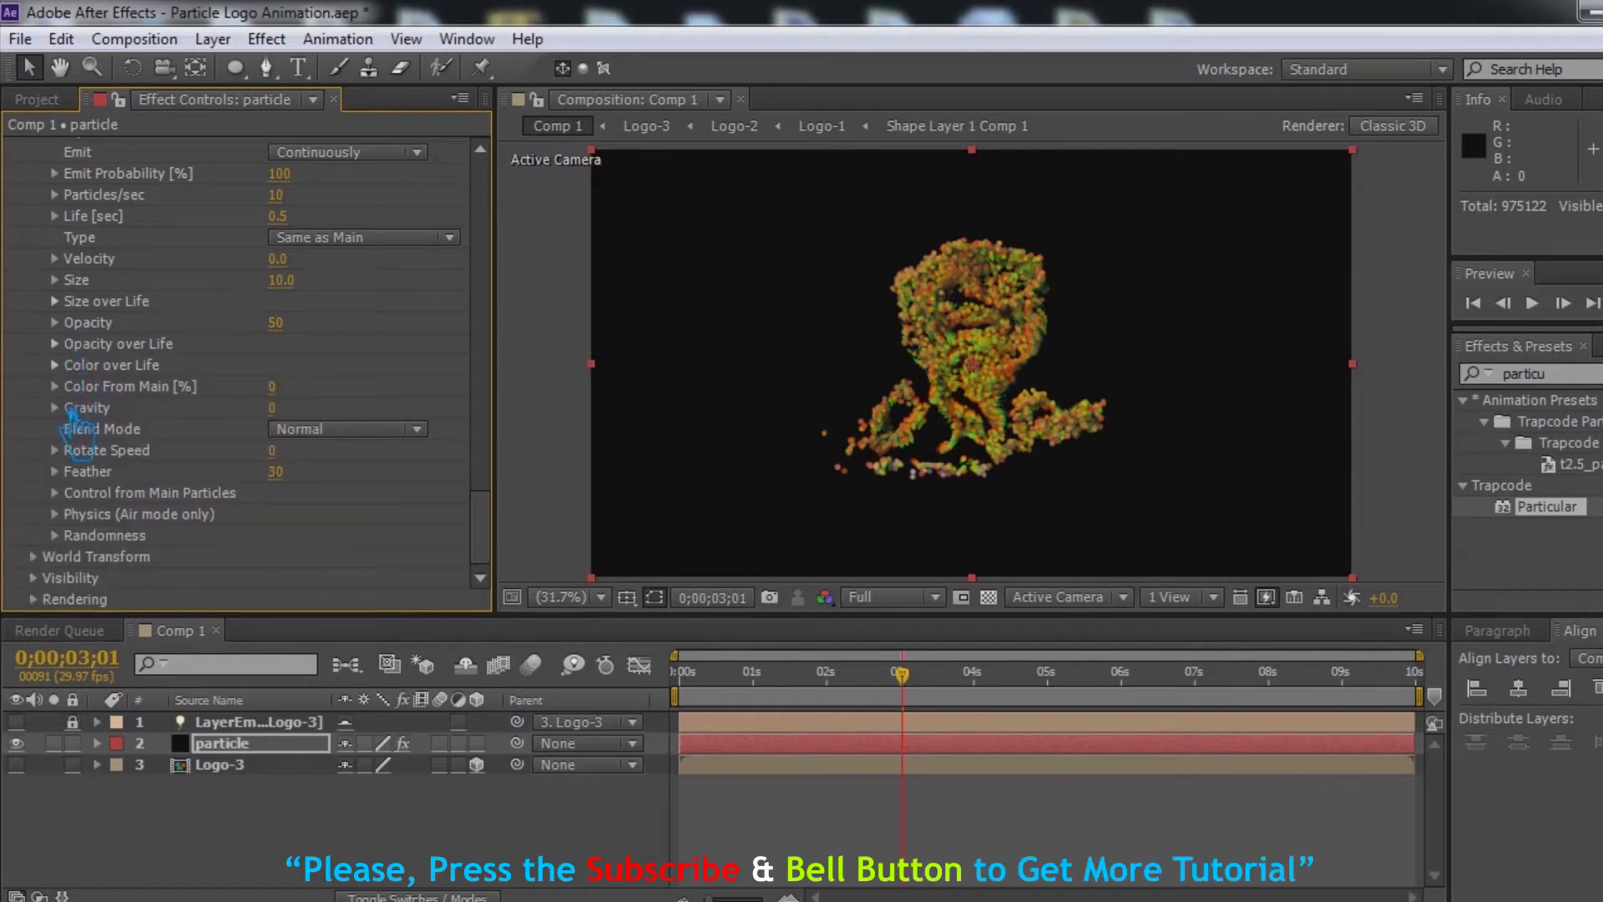
click(273, 387)
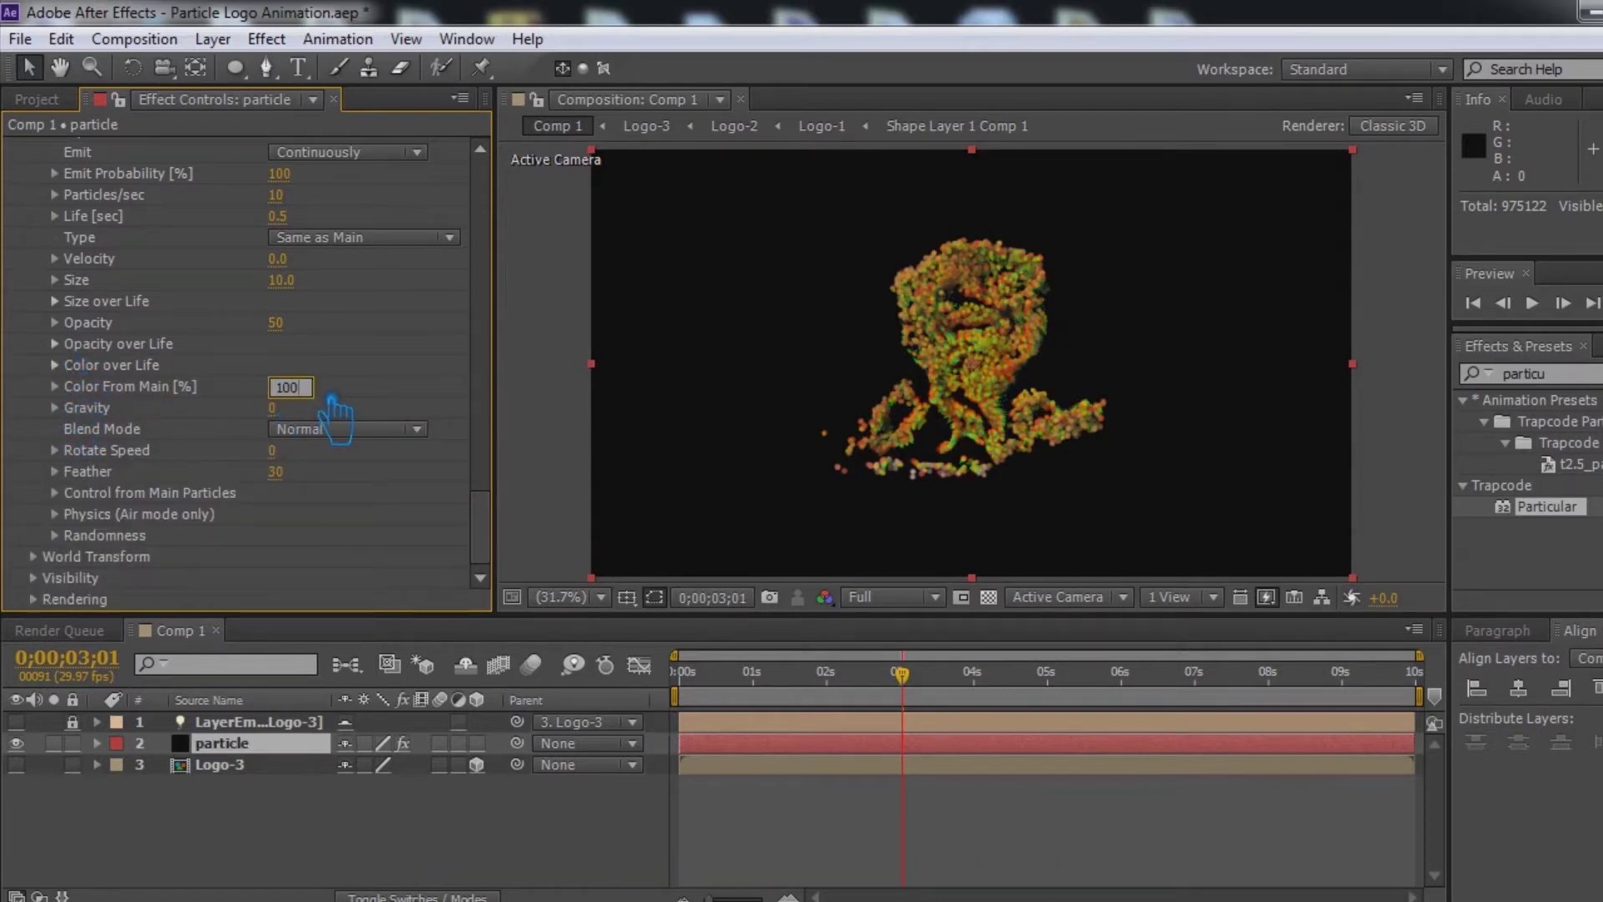
key(Return)
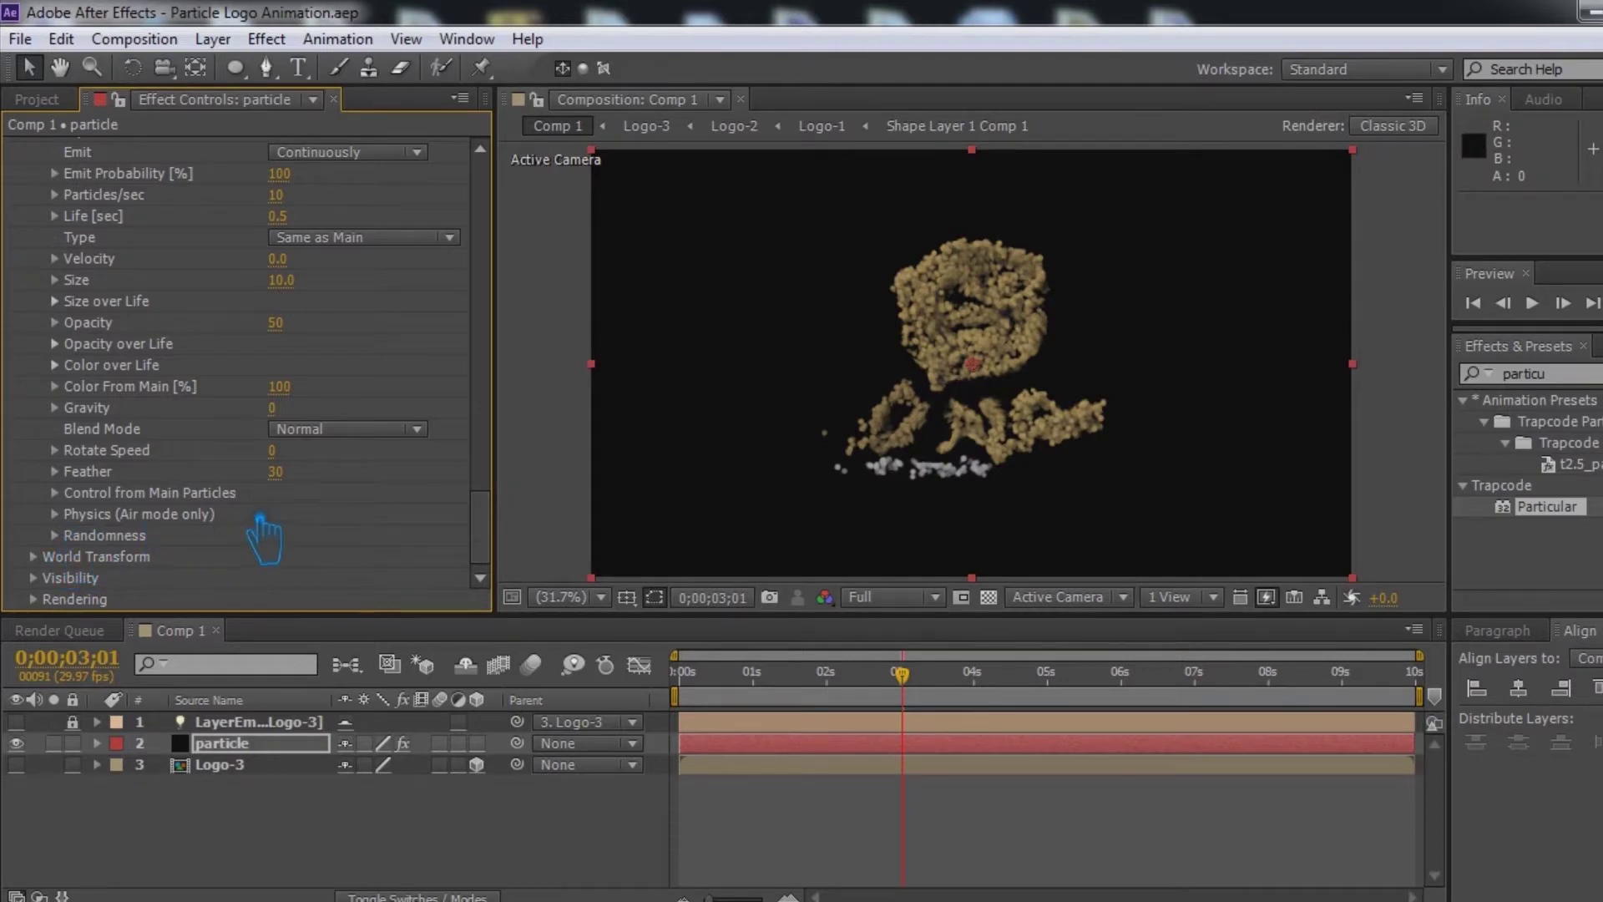
Step: Set Turbulence Position to 1000 in the Aux System's Physics (Air mode only) settings
click(74, 518)
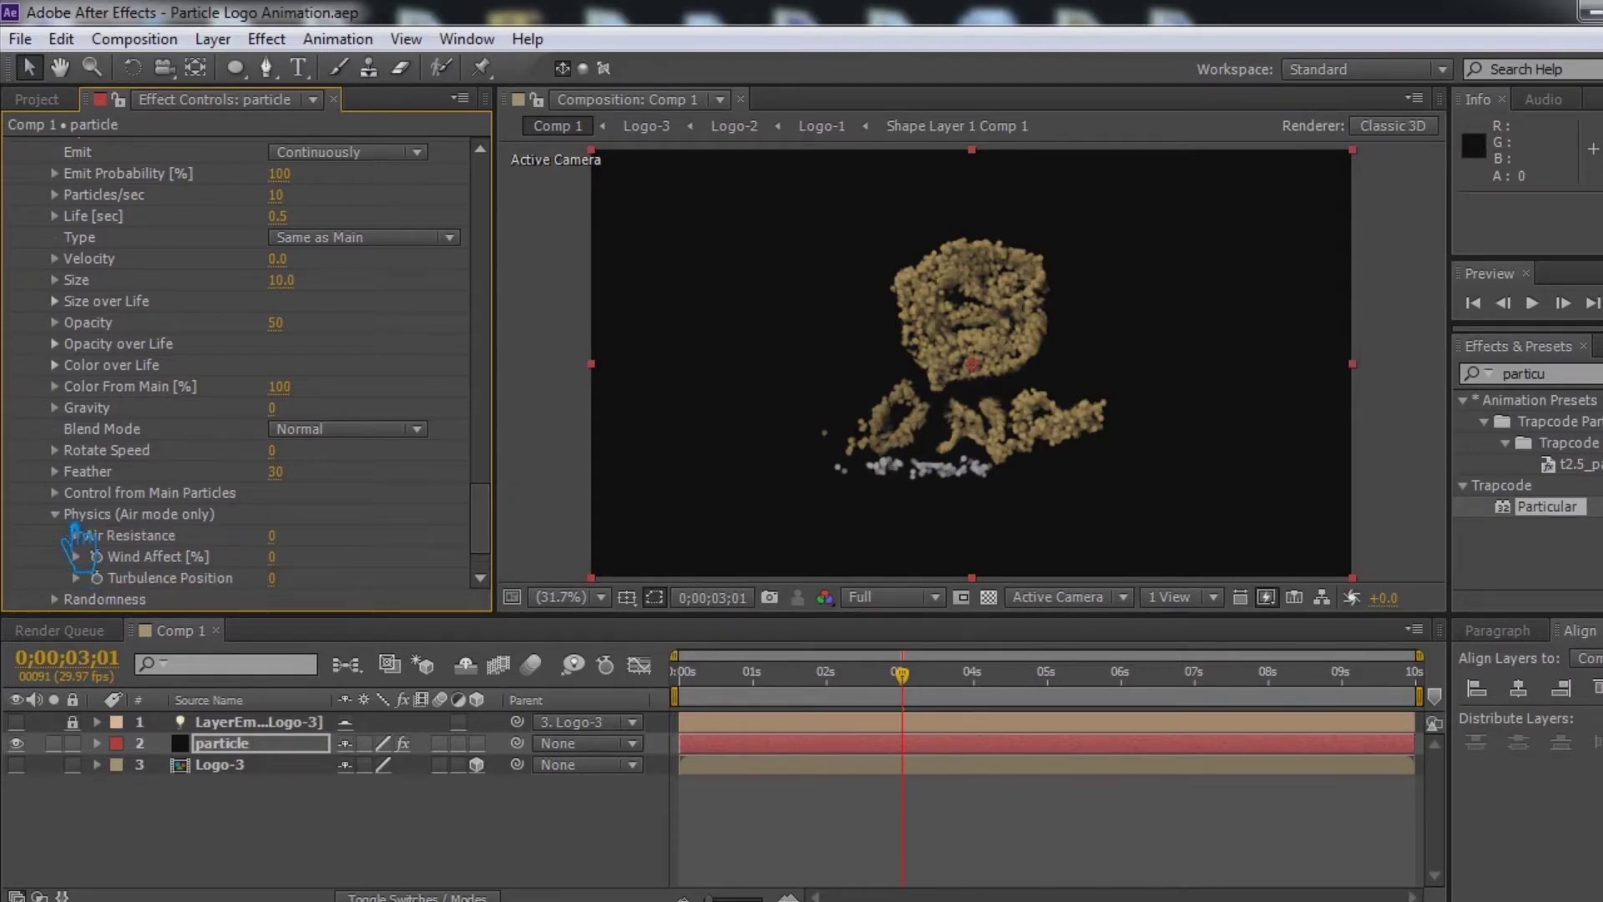
scroll(371, 509, down, 2)
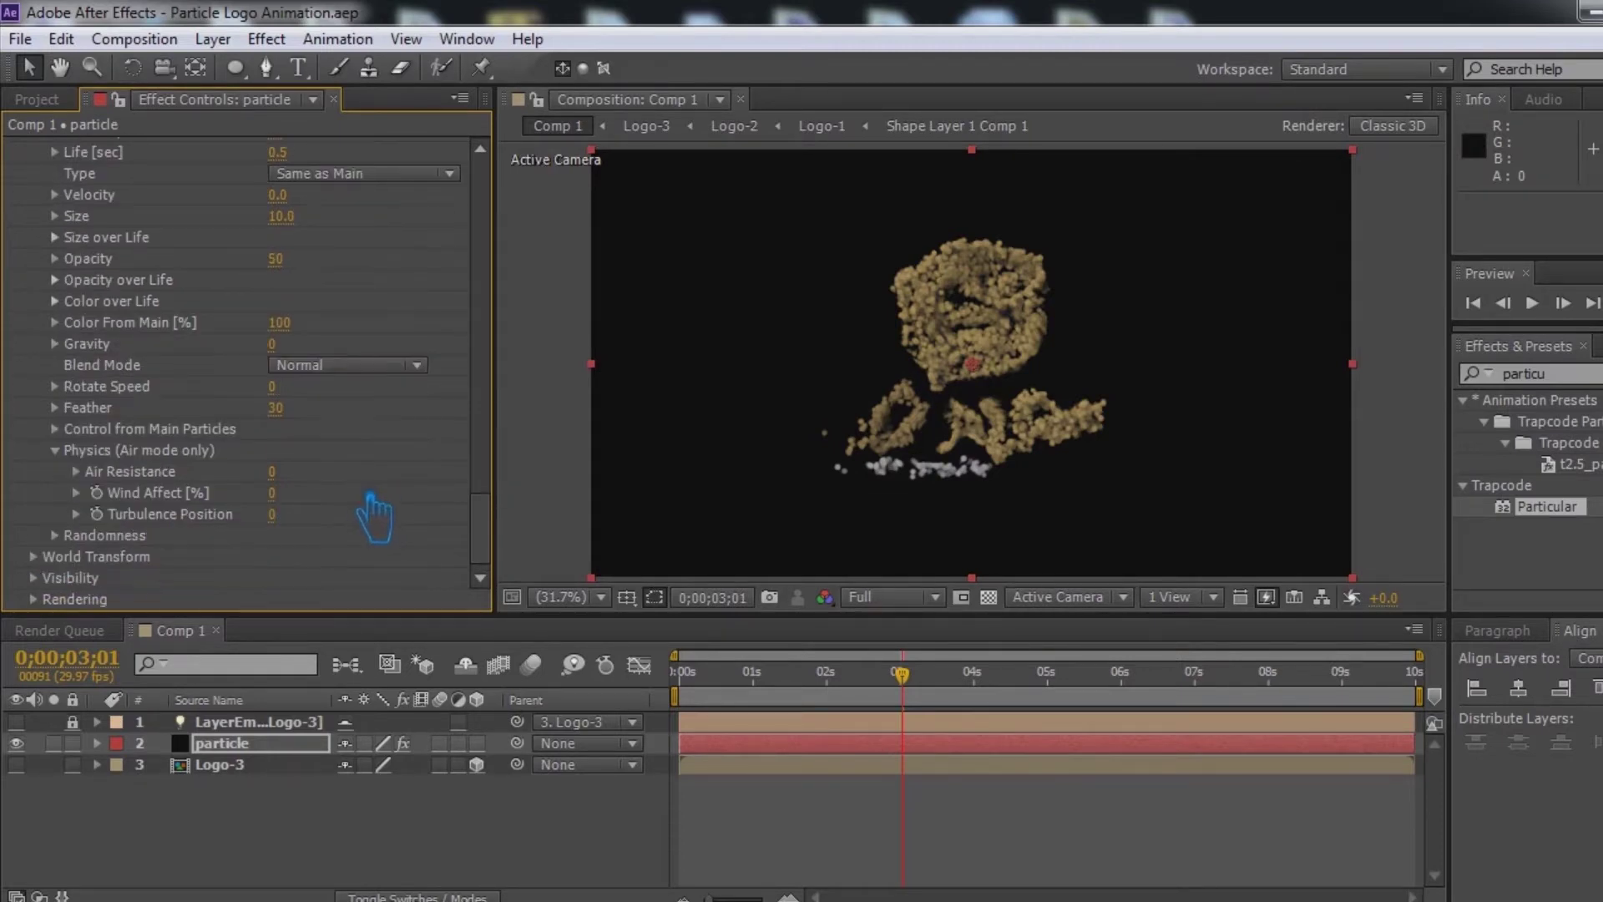
click(273, 515)
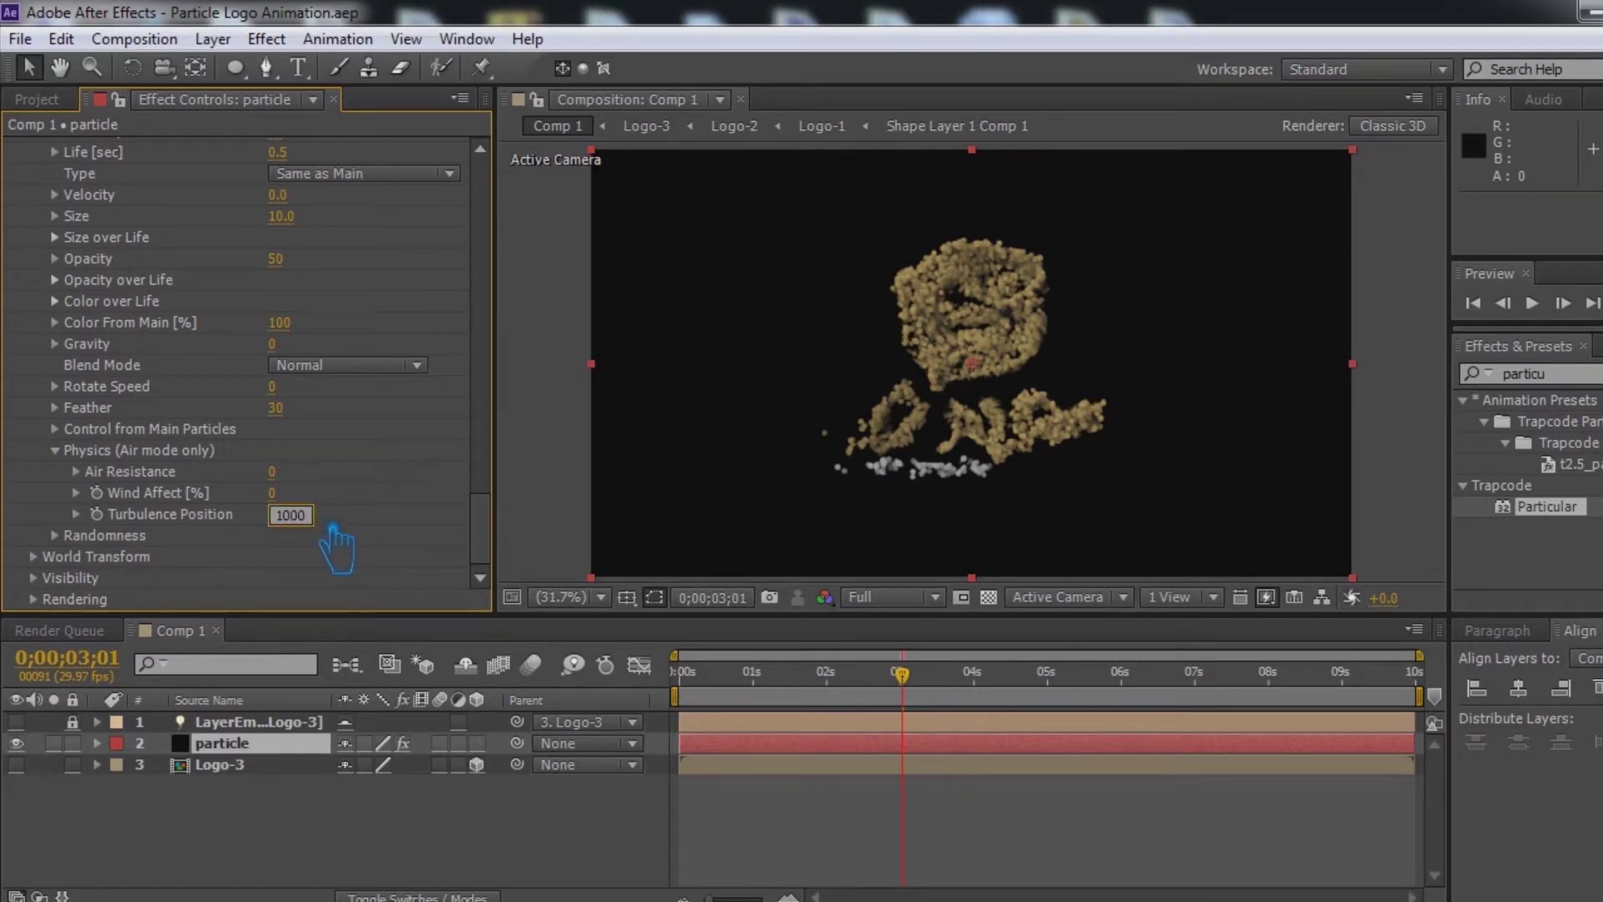
key(Return)
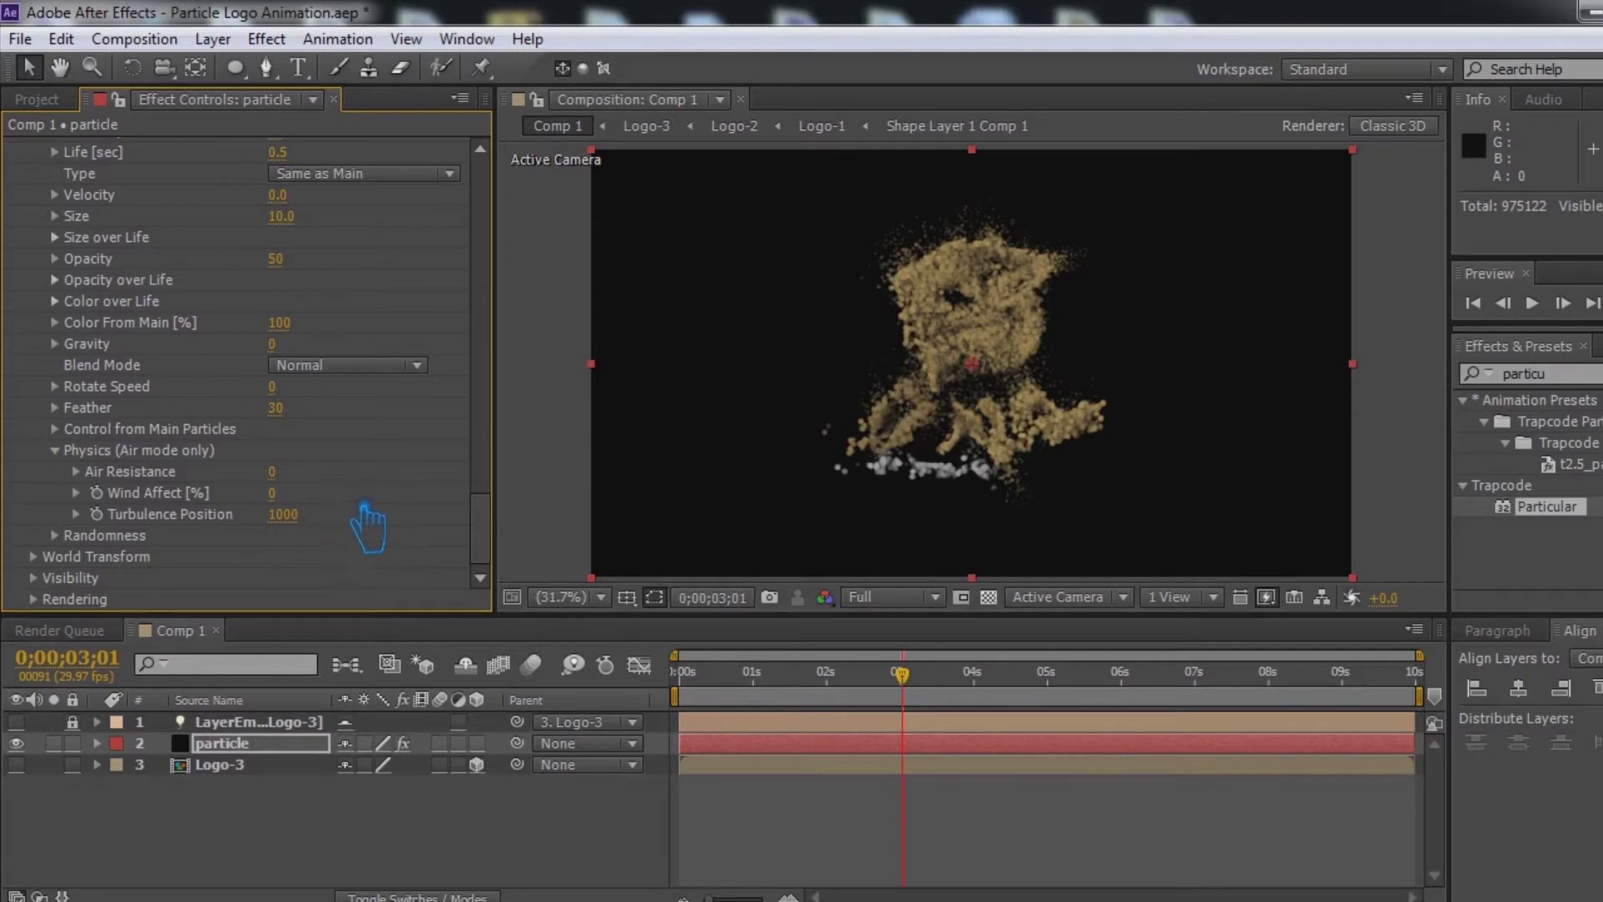
scroll(364, 524, up, 4)
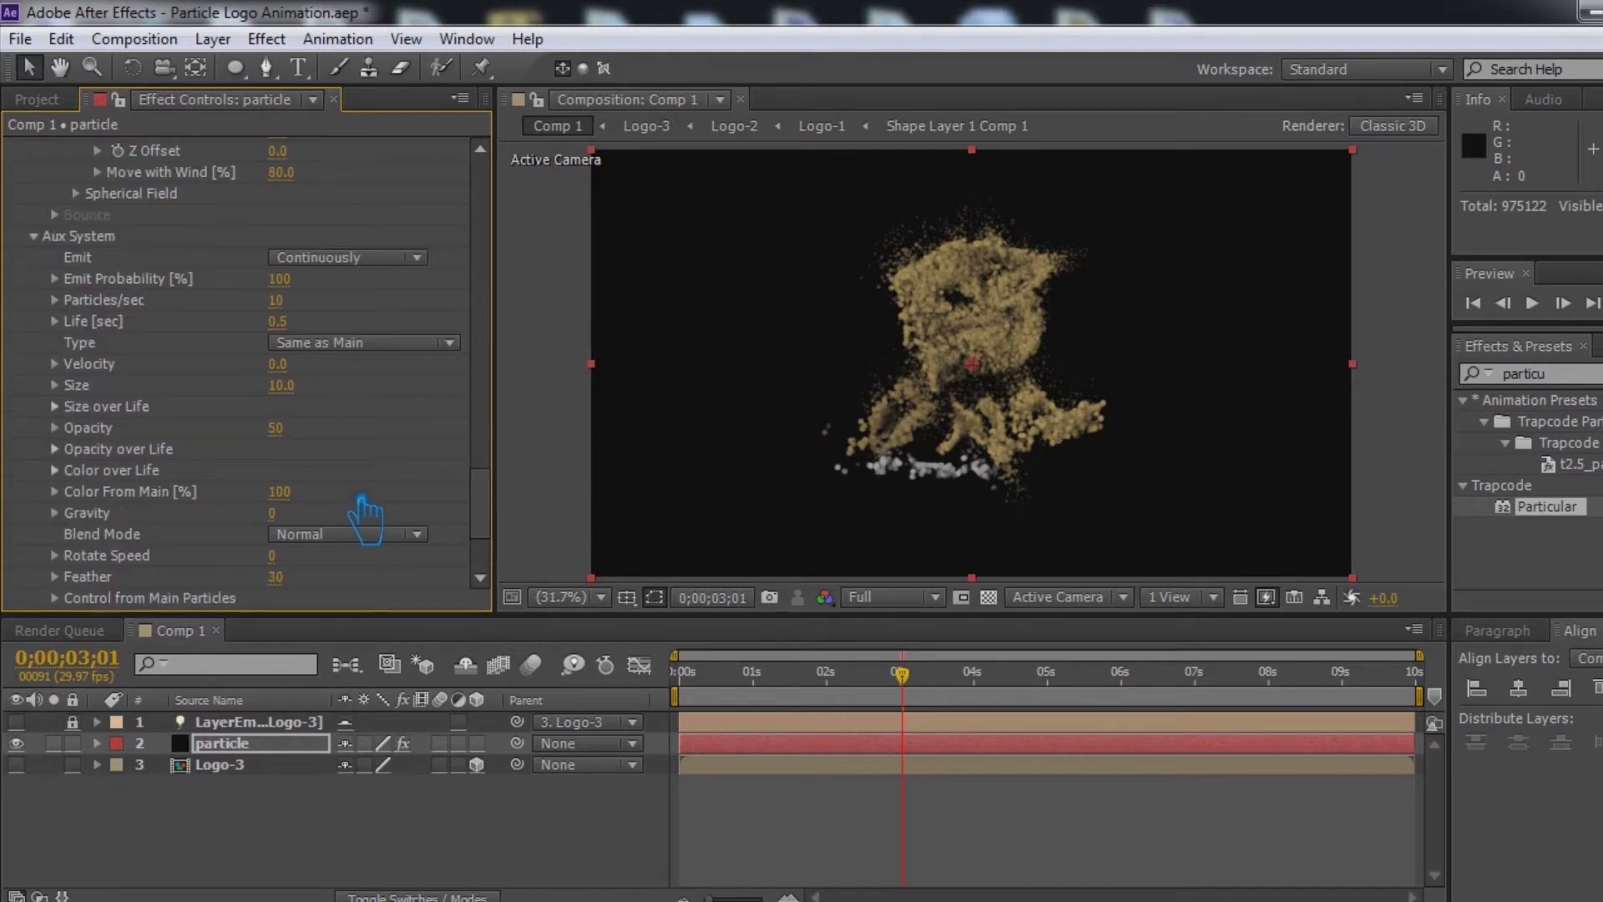
click(310, 829)
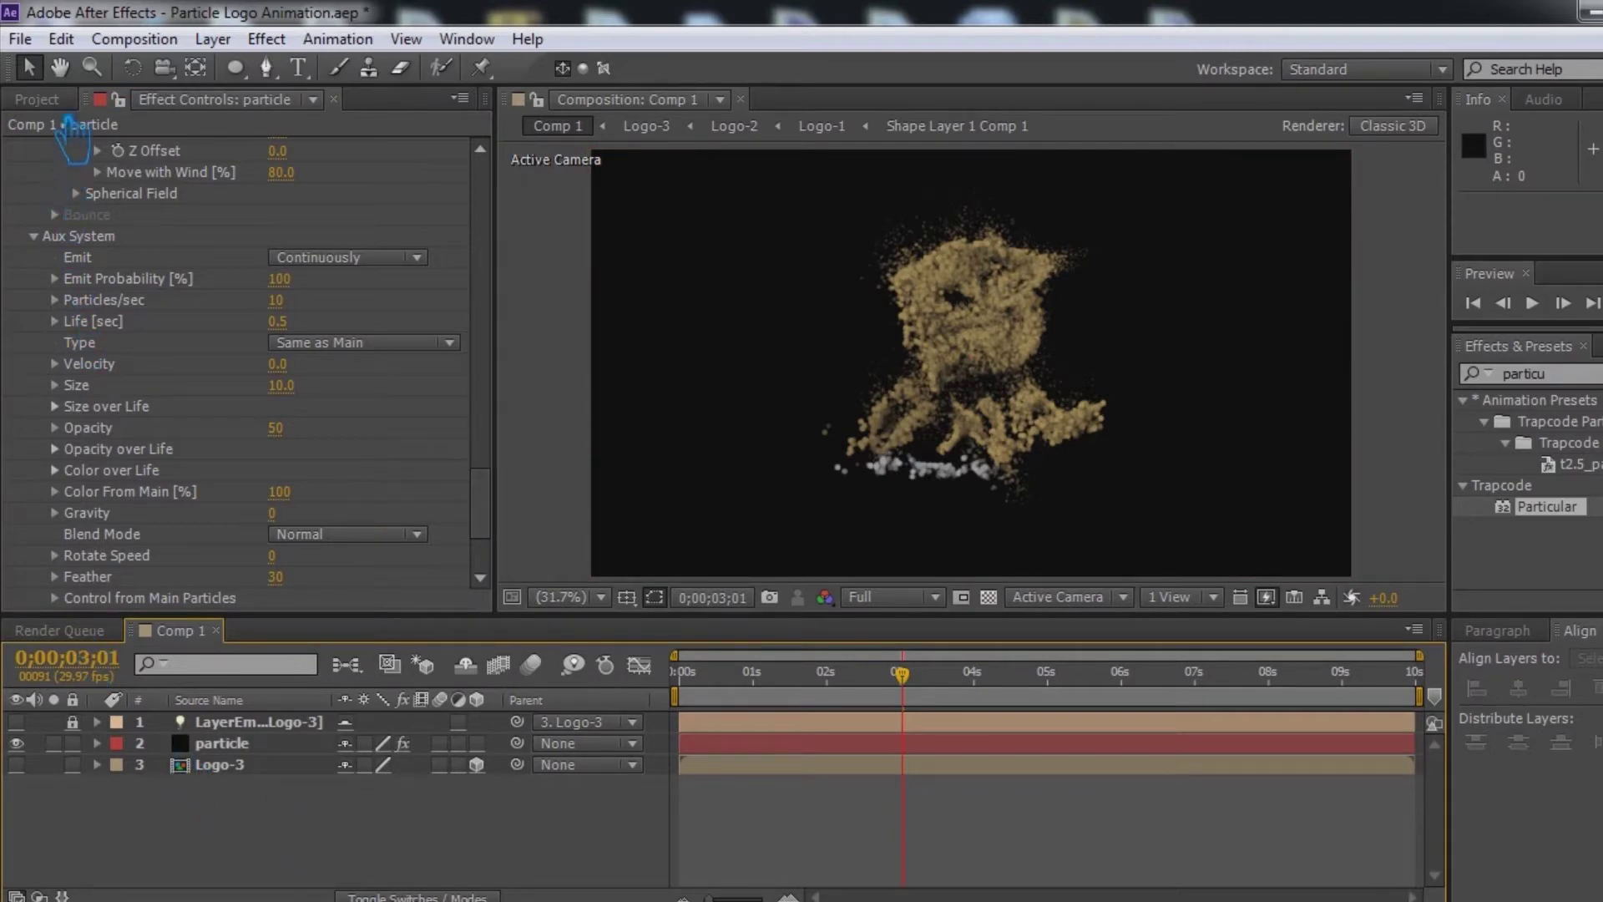
Step: Place the Logo-1 composition directly below the particle layer in Comp 1 and save the project
click(37, 98)
click(338, 829)
key(ctrl+s)
click(1591, 302)
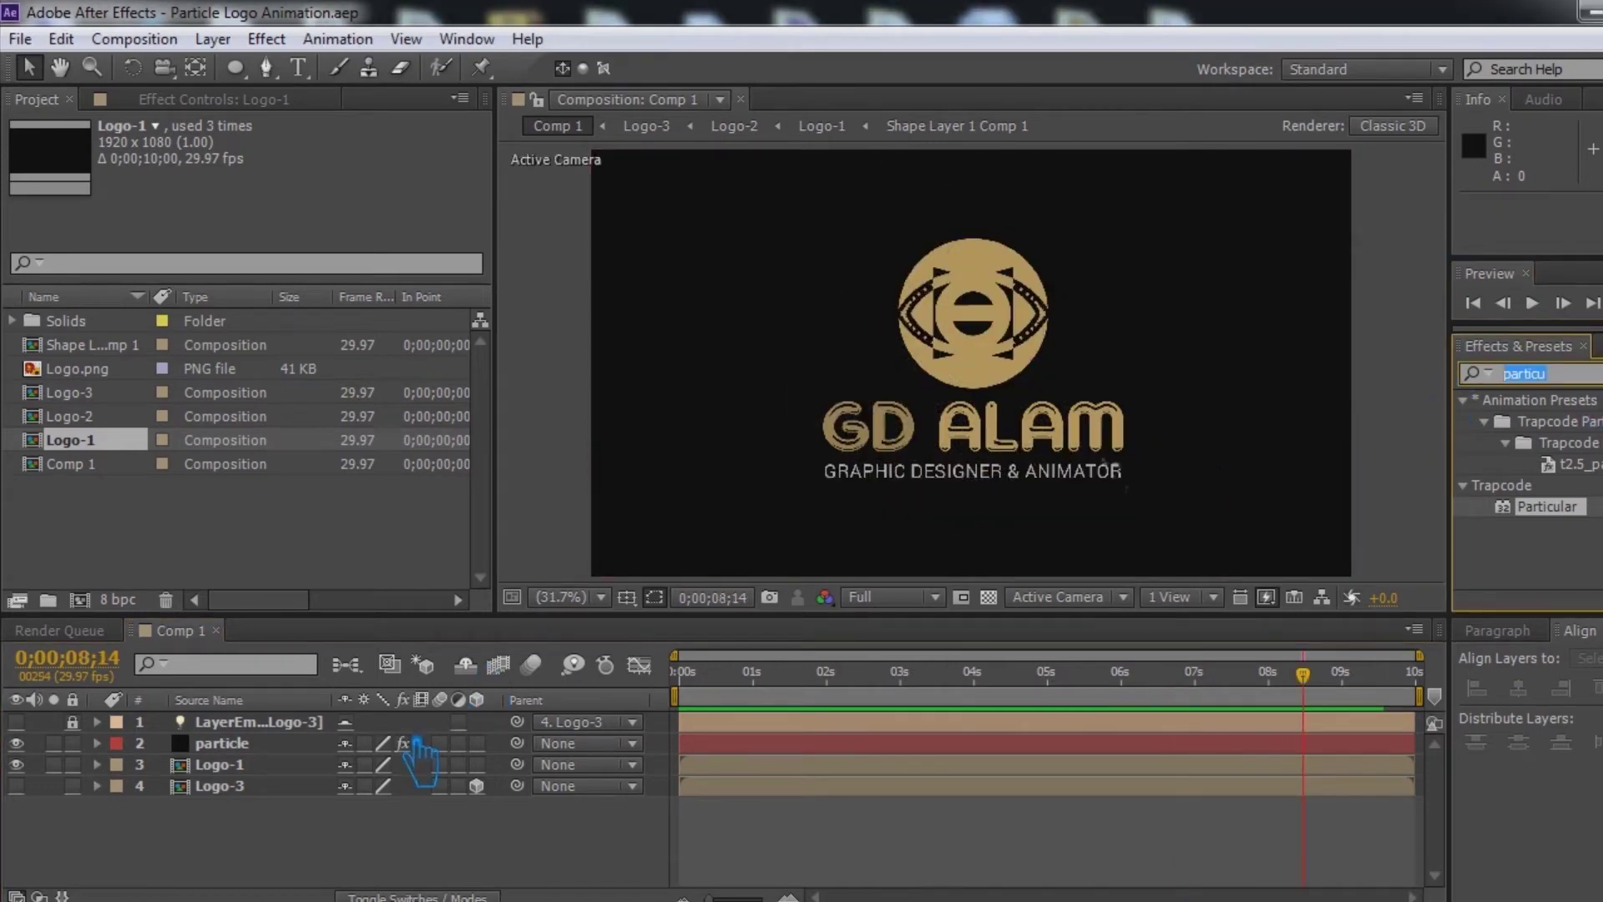
Step: Apply the CC Light Sweep effect to the Logo-1 layer with the current time at 0;00;08;25
click(1239, 767)
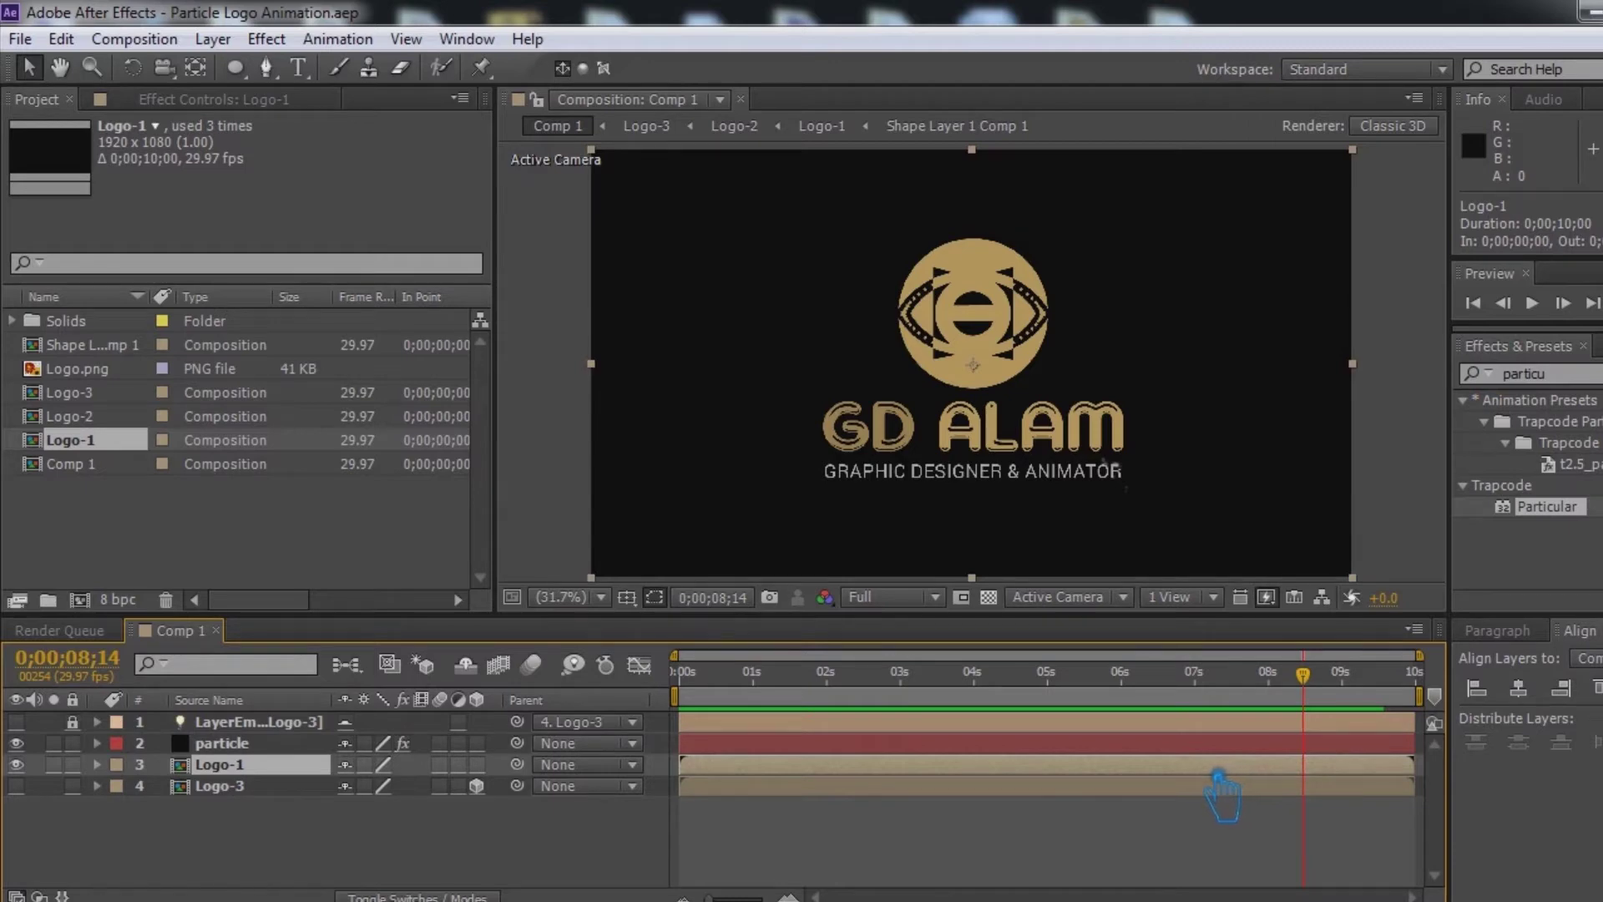
drag(1299, 681, 1352, 690)
drag(1584, 504, 1359, 405)
text(cc li)
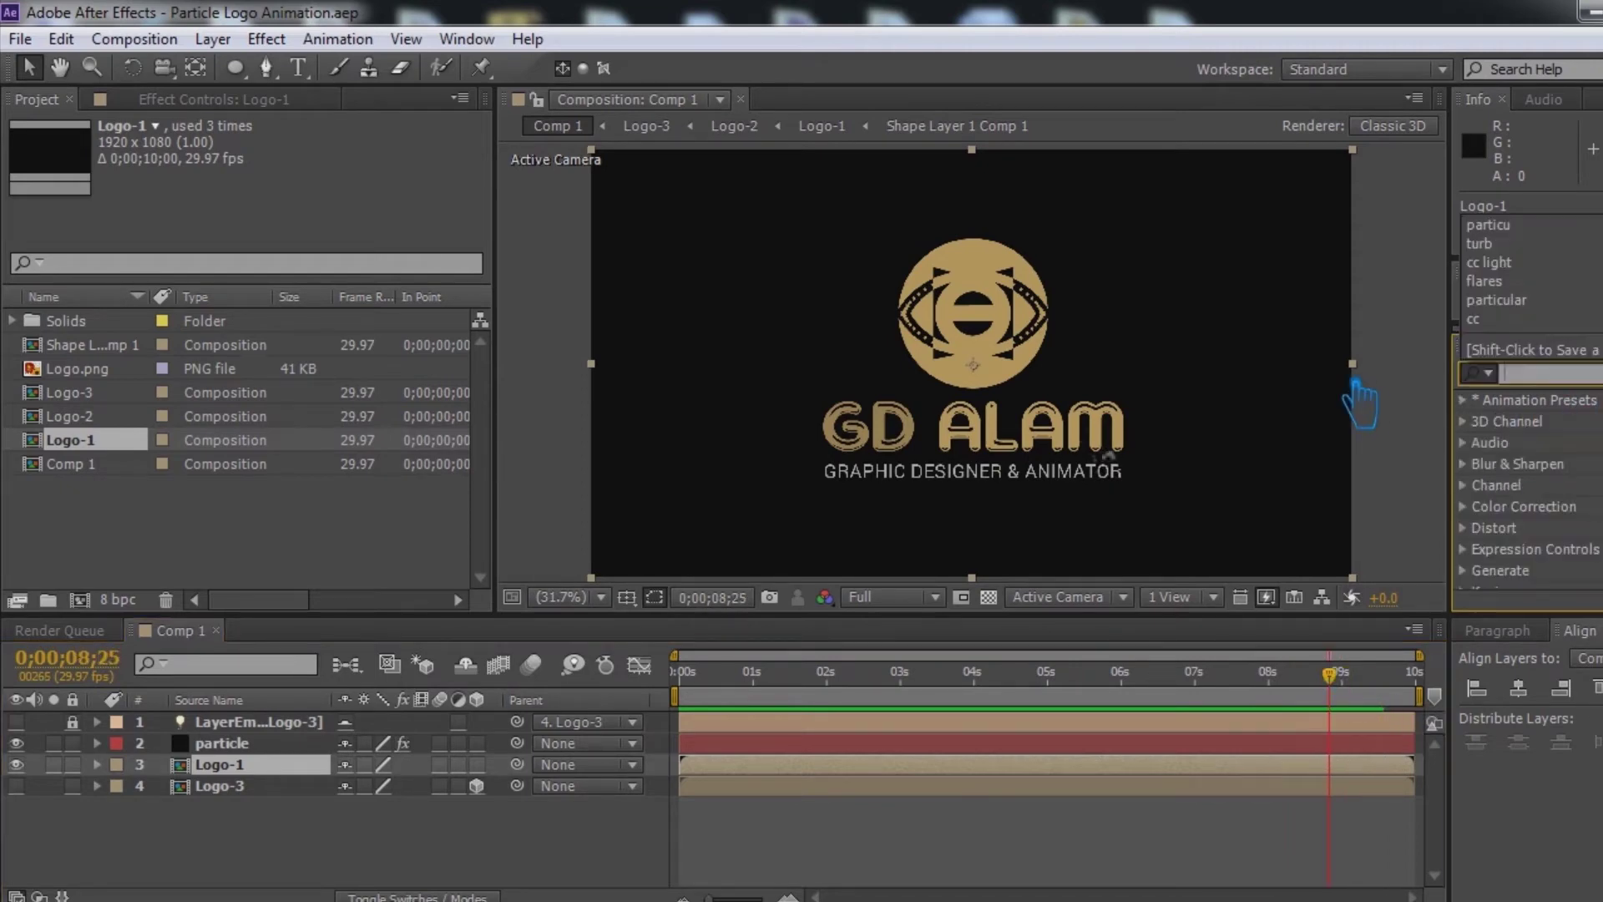
text(ght)
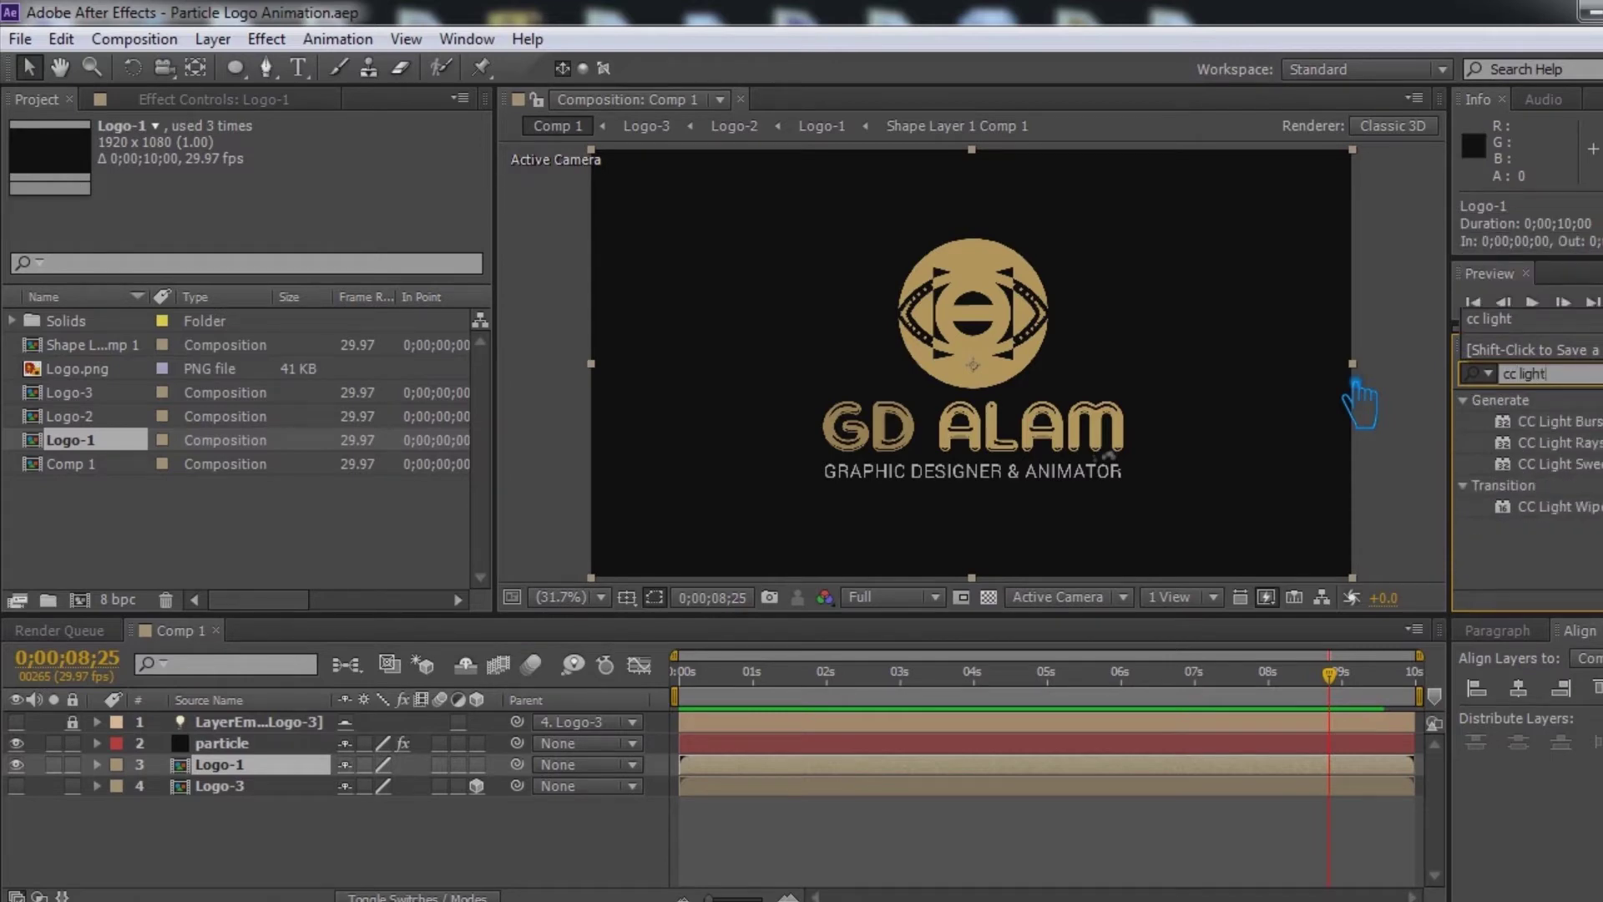
click(1584, 465)
drag(1585, 468, 1050, 789)
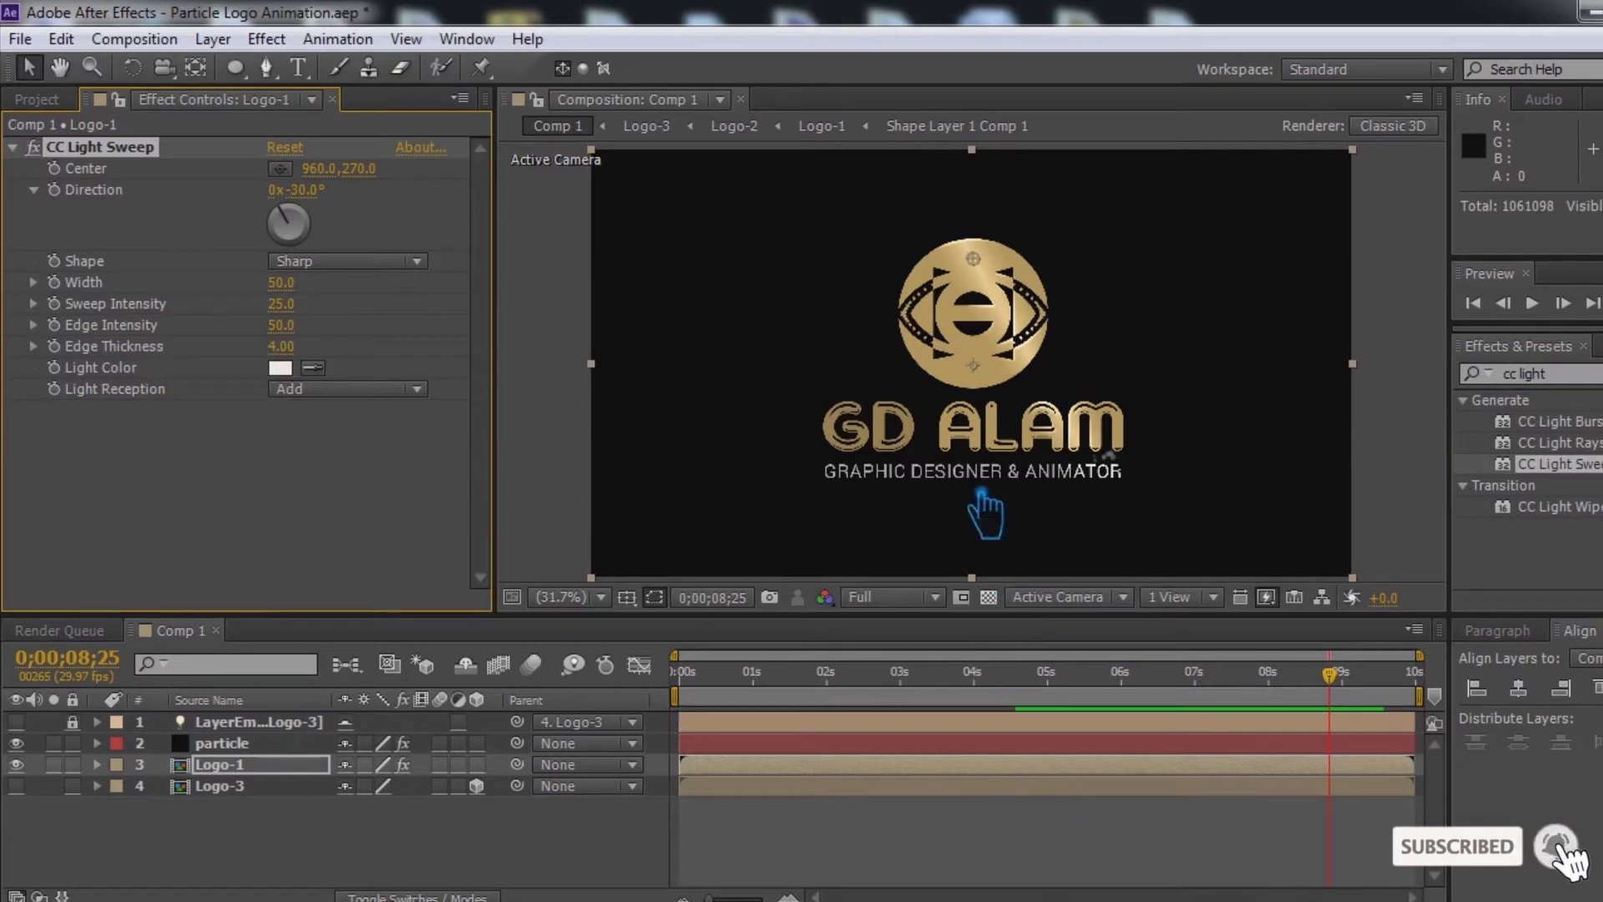
Step: Set the light sweep's Direction to 45° and move its Center onto the logo emblem at about 878, 431
click(305, 190)
key(Return)
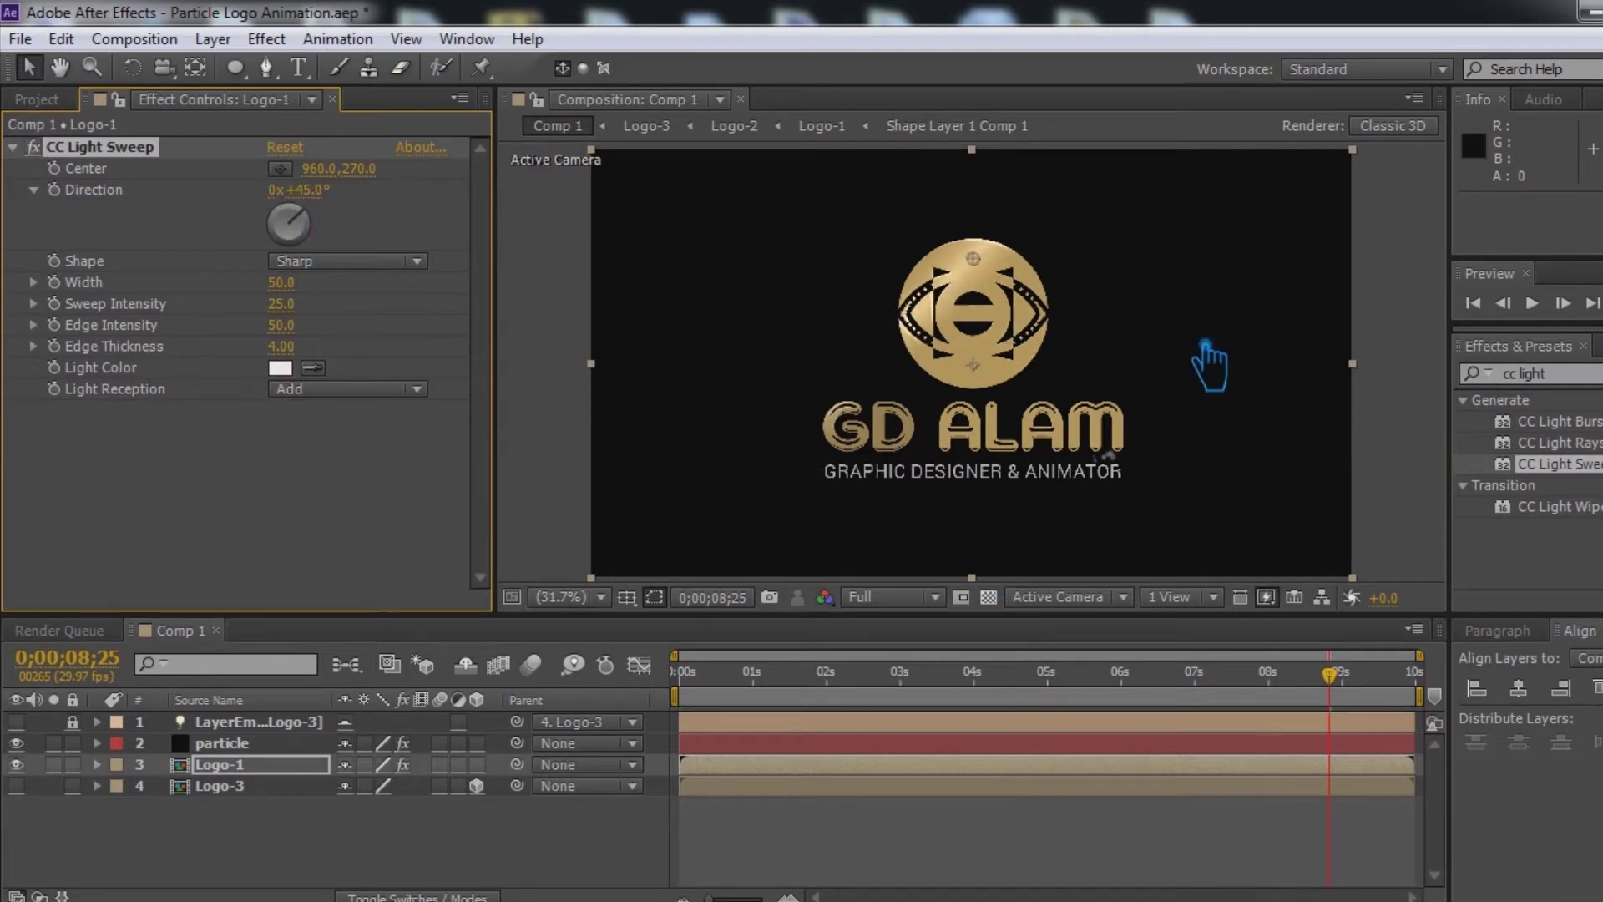
drag(1027, 324, 998, 387)
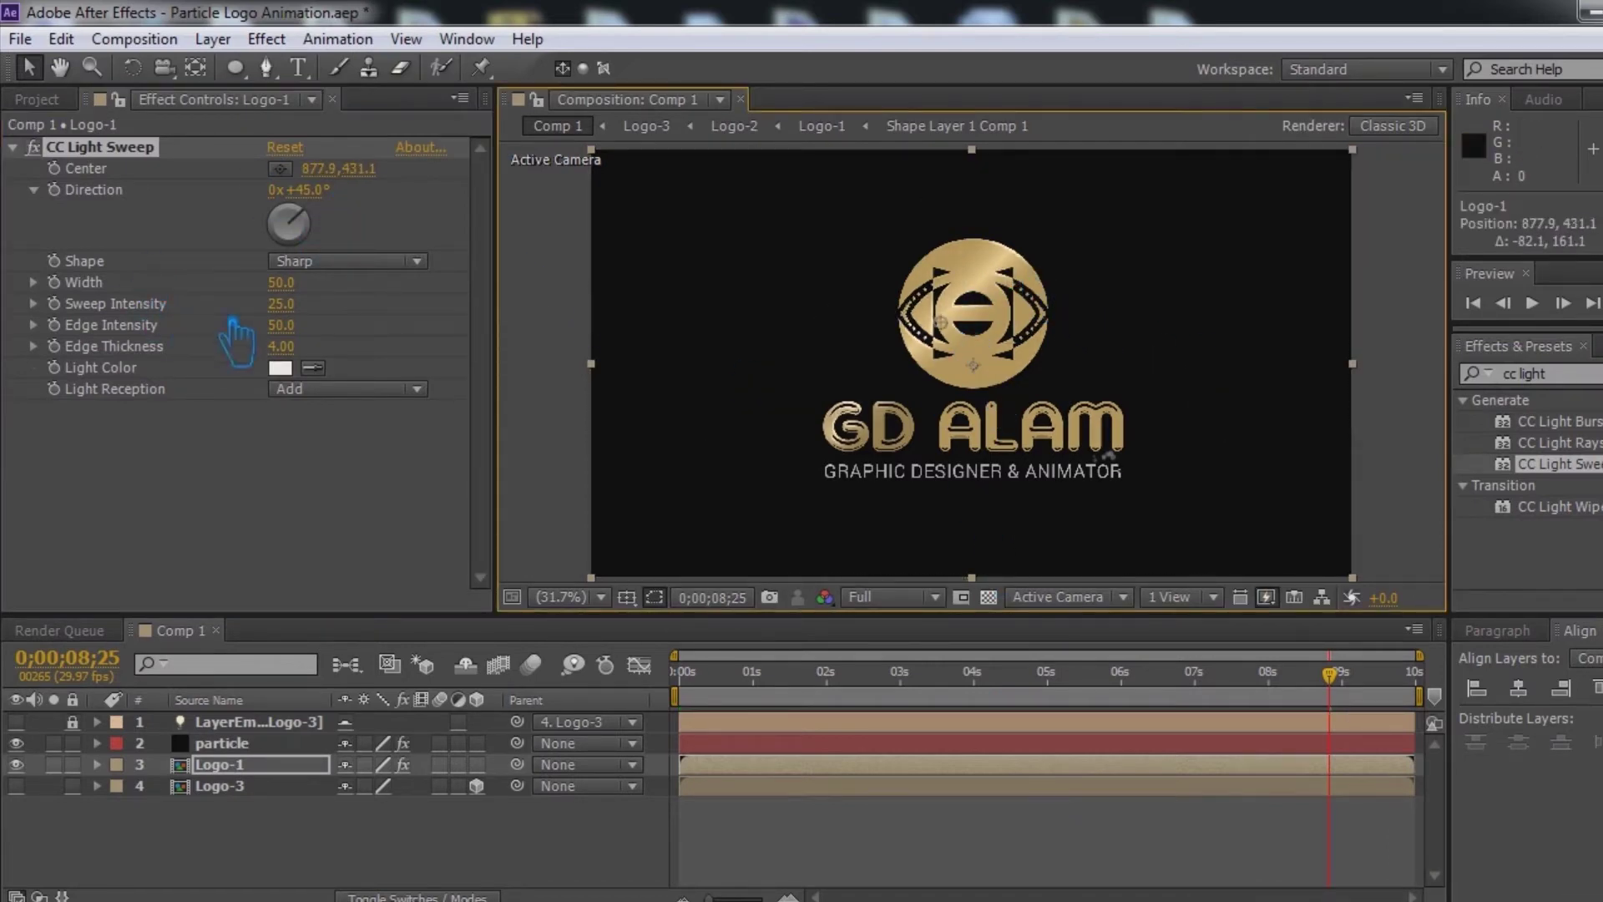
Step: Set the light sweep's Sweep Intensity to 35
click(298, 307)
text(35)
key(Return)
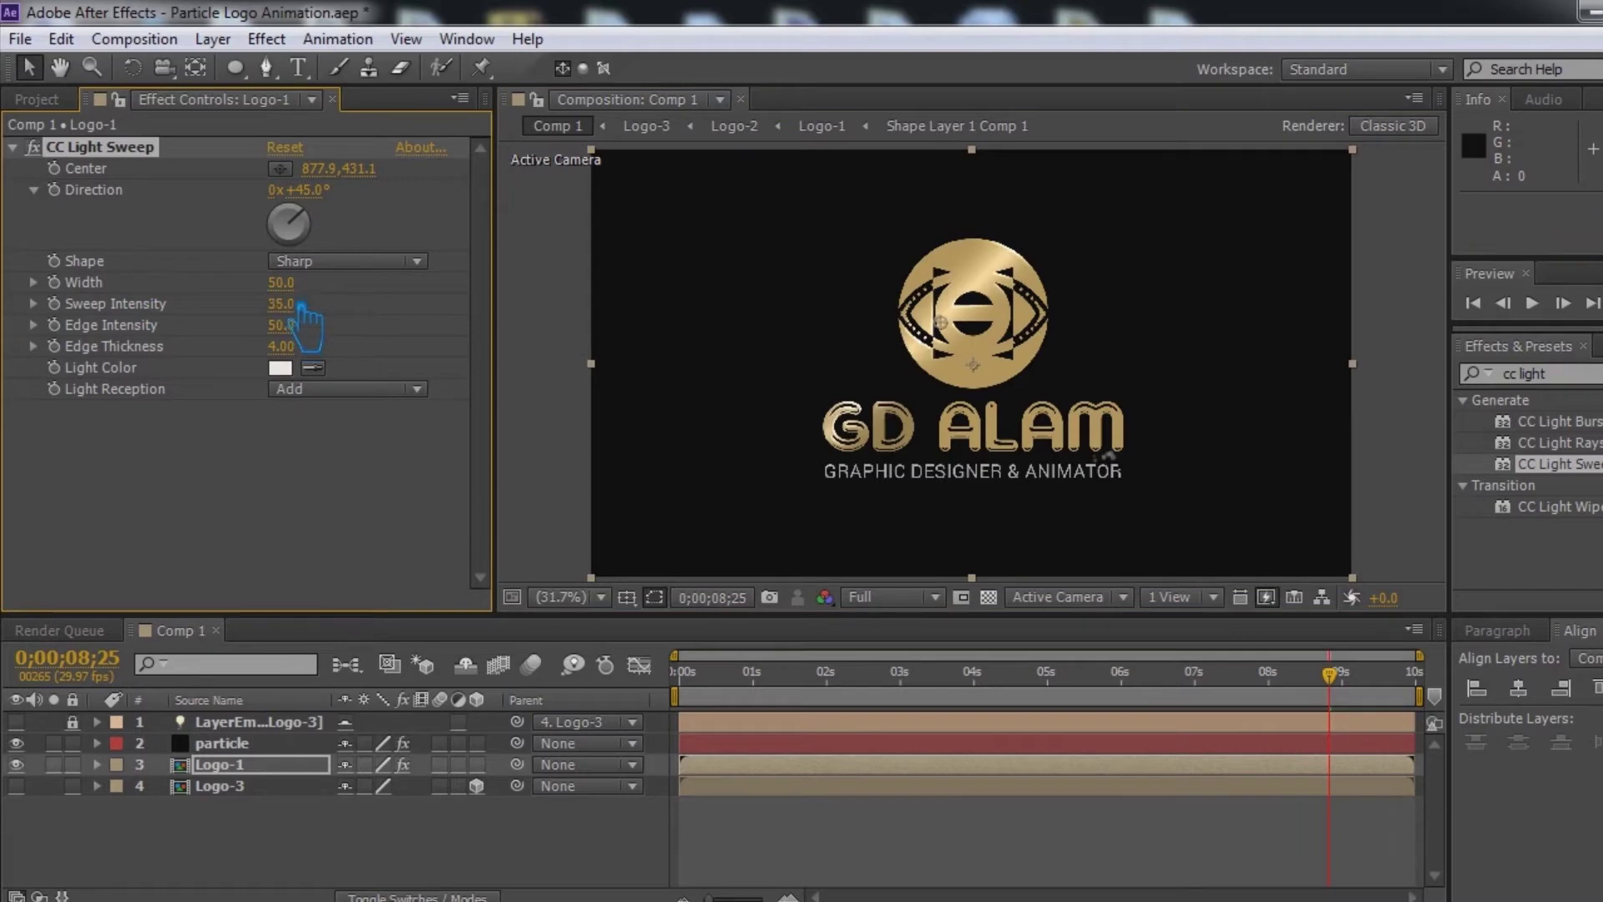
Step: Change the light sweep's Light Color to a pale yellow based on the logo's gold and set Sweep Intensity to 45
click(313, 367)
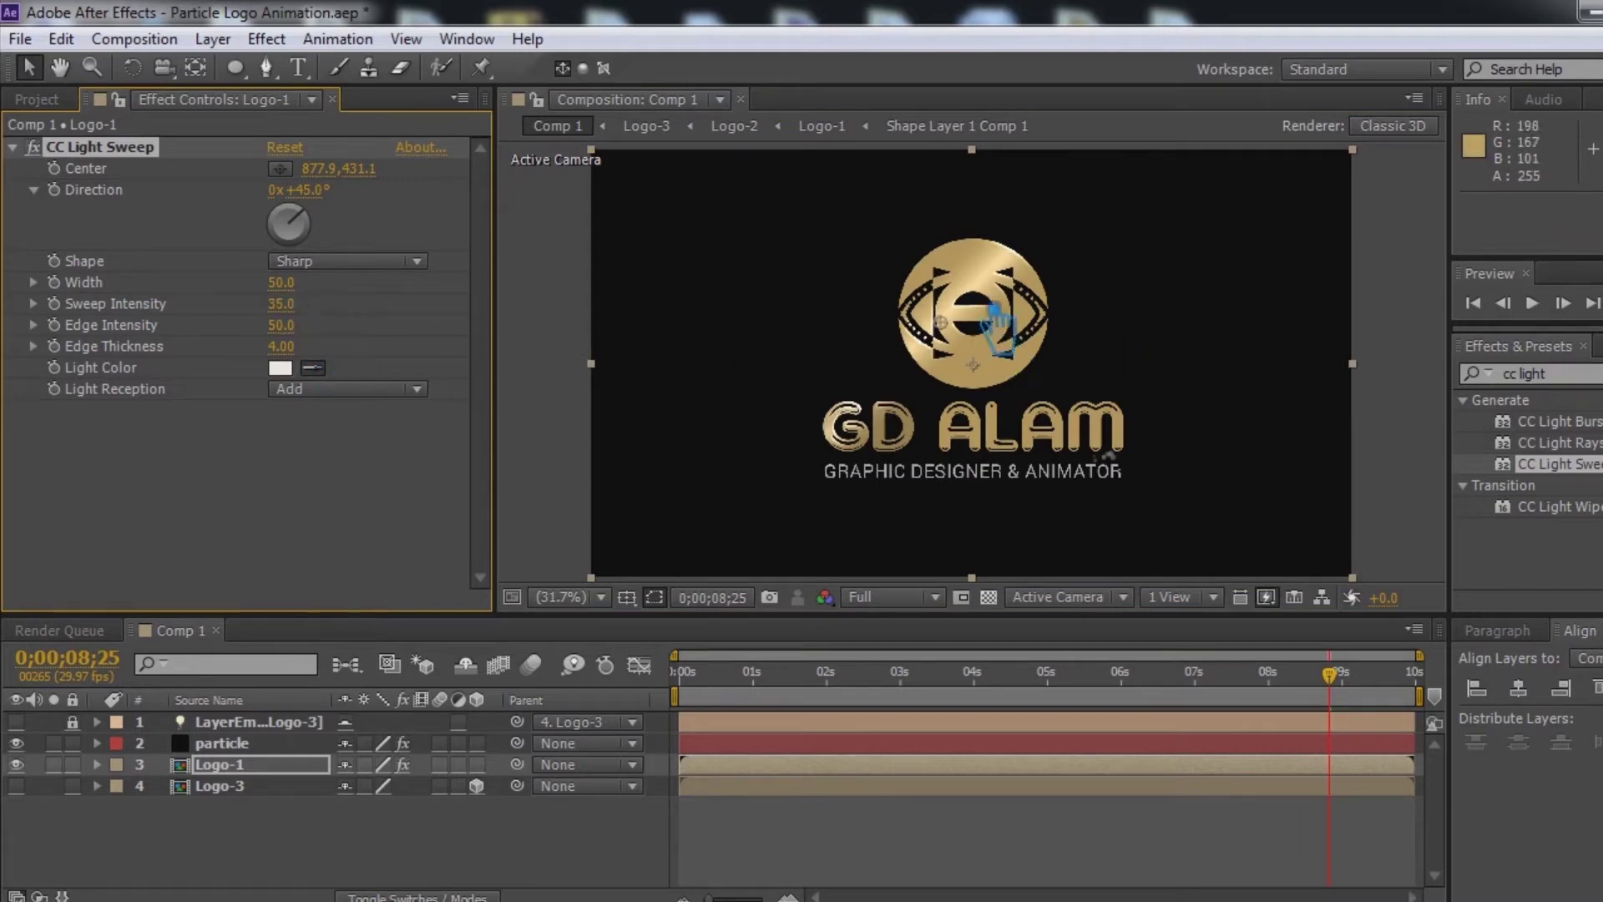
click(973, 309)
click(290, 369)
click(159, 269)
click(608, 254)
click(292, 304)
text(45)
key(Return)
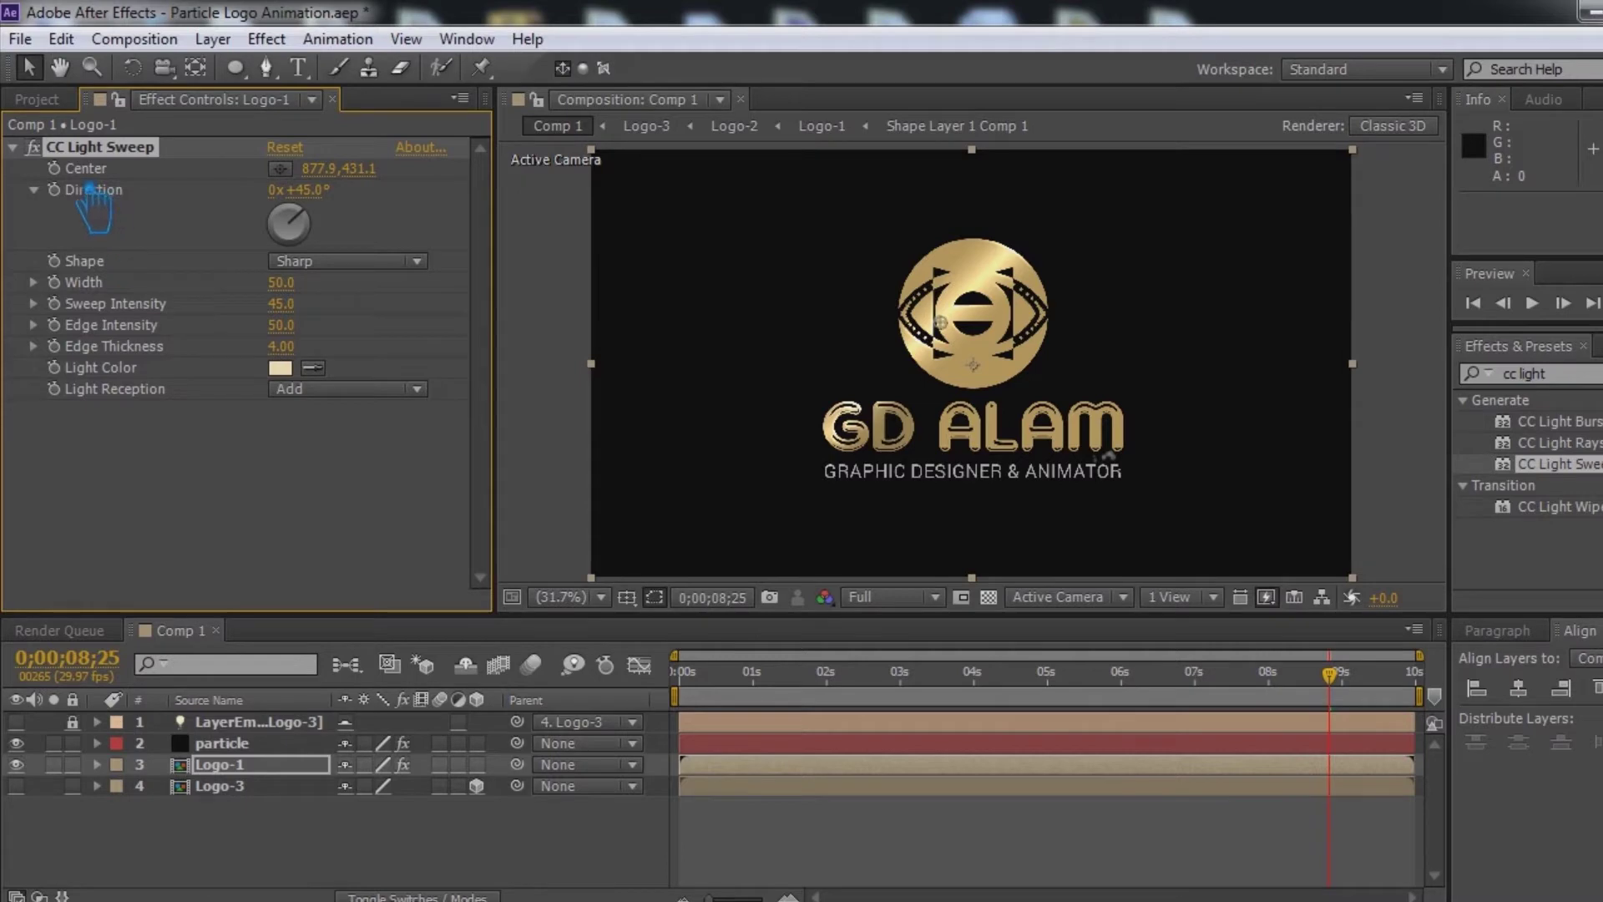
Step: Keyframe the light sweep's Center from about 559, 273 at 0;00;08;25 to about 1497, 905 at 0;00;09;27
drag(960, 327, 835, 267)
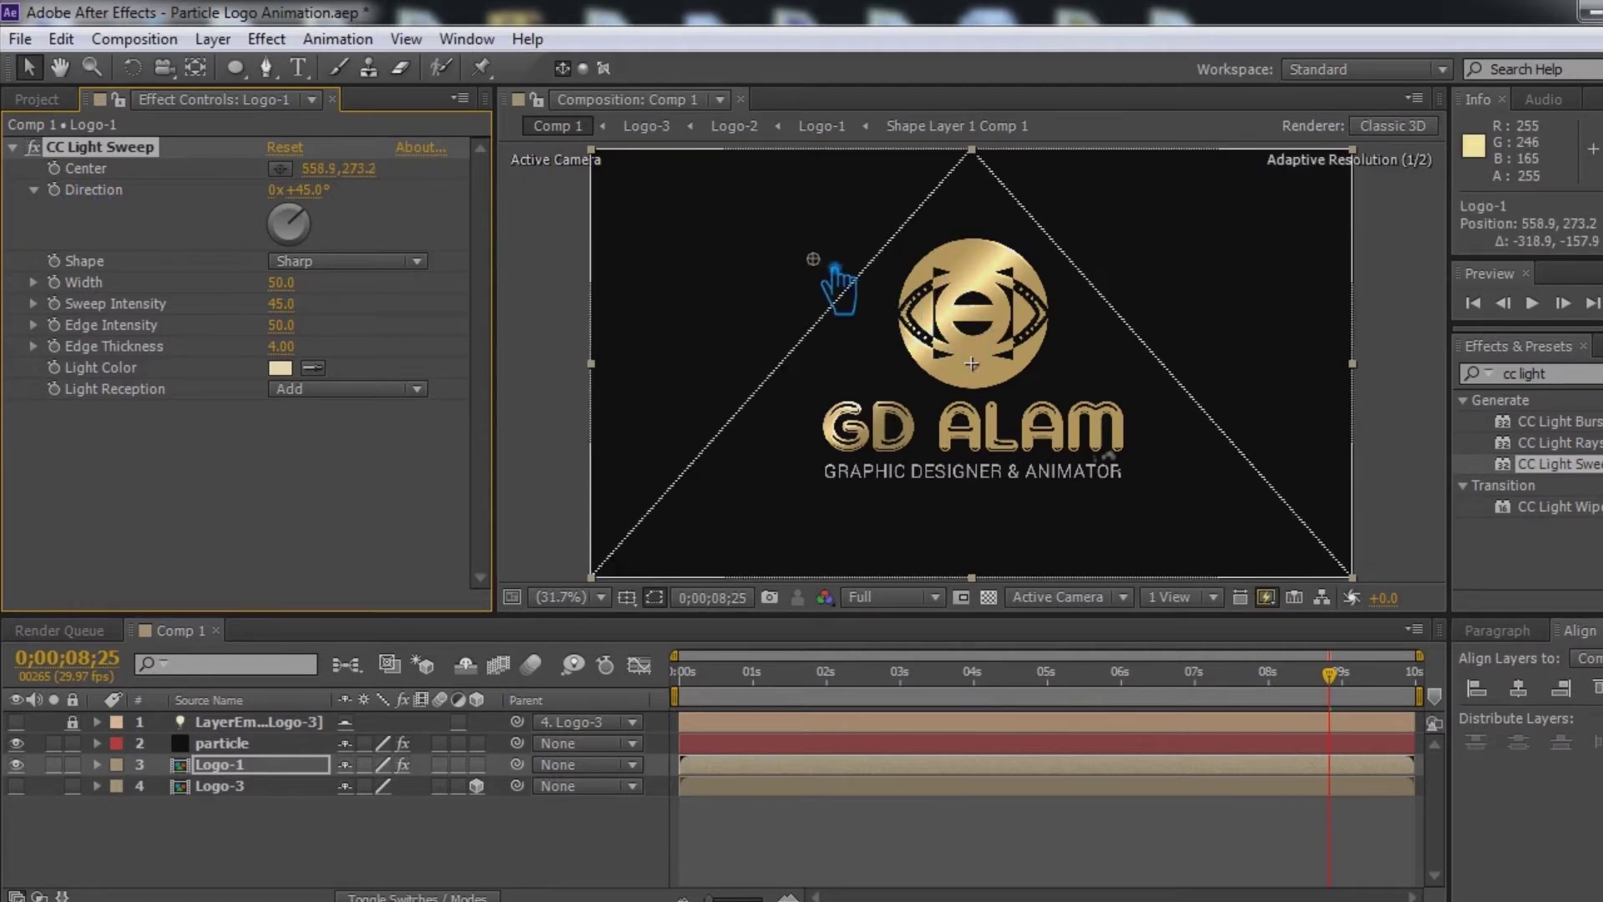
click(55, 169)
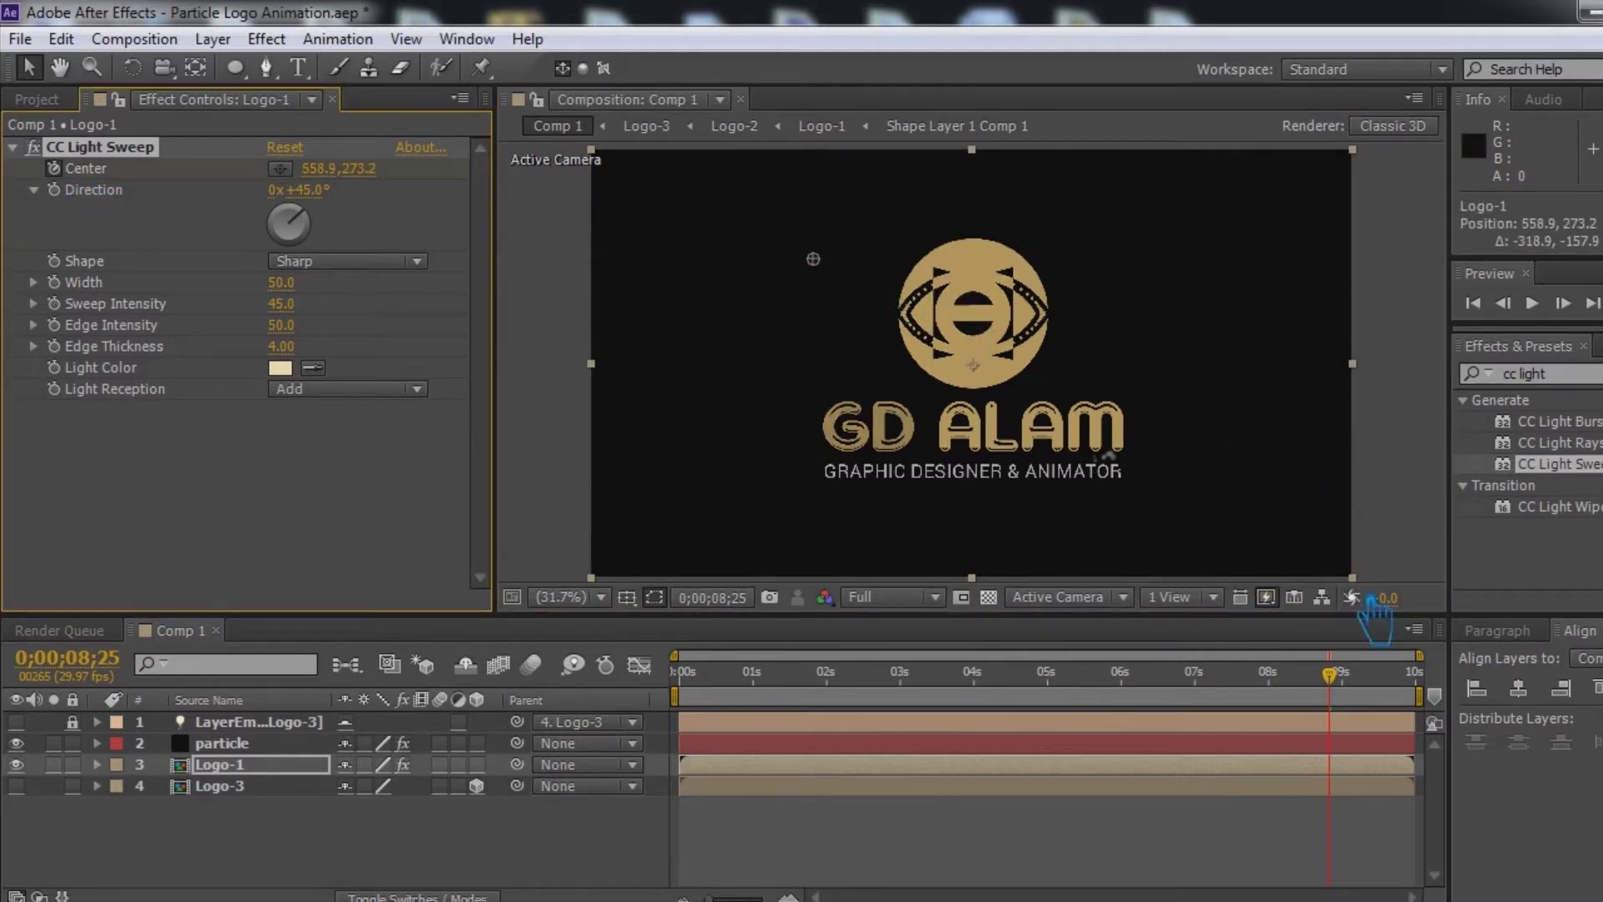
drag(1354, 685, 1409, 680)
drag(813, 259, 1210, 537)
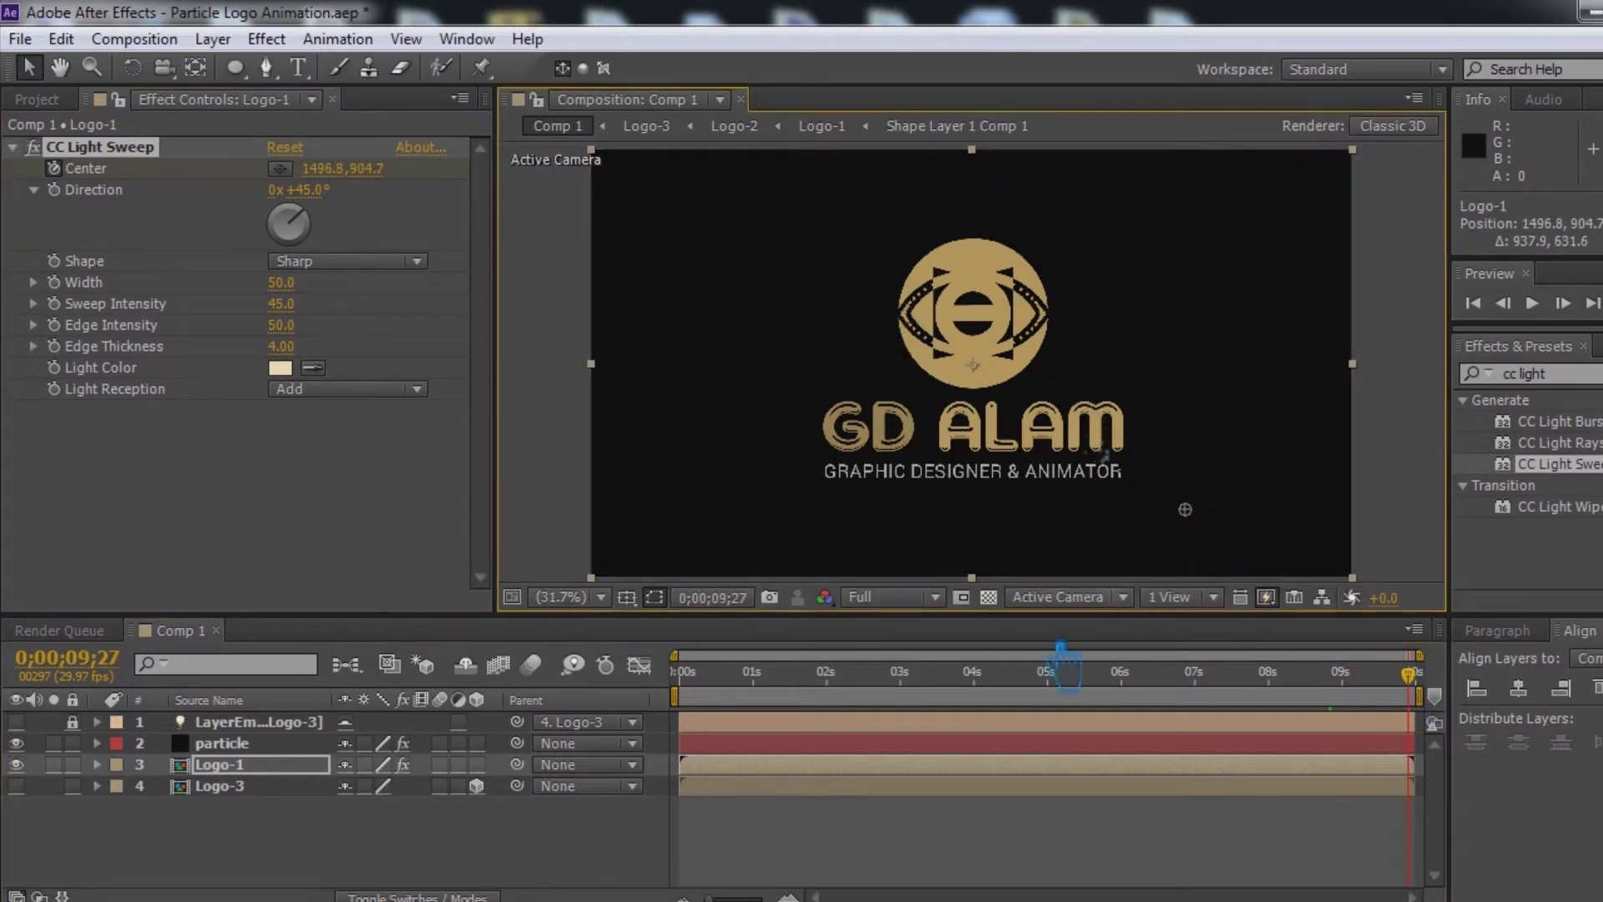
click(601, 881)
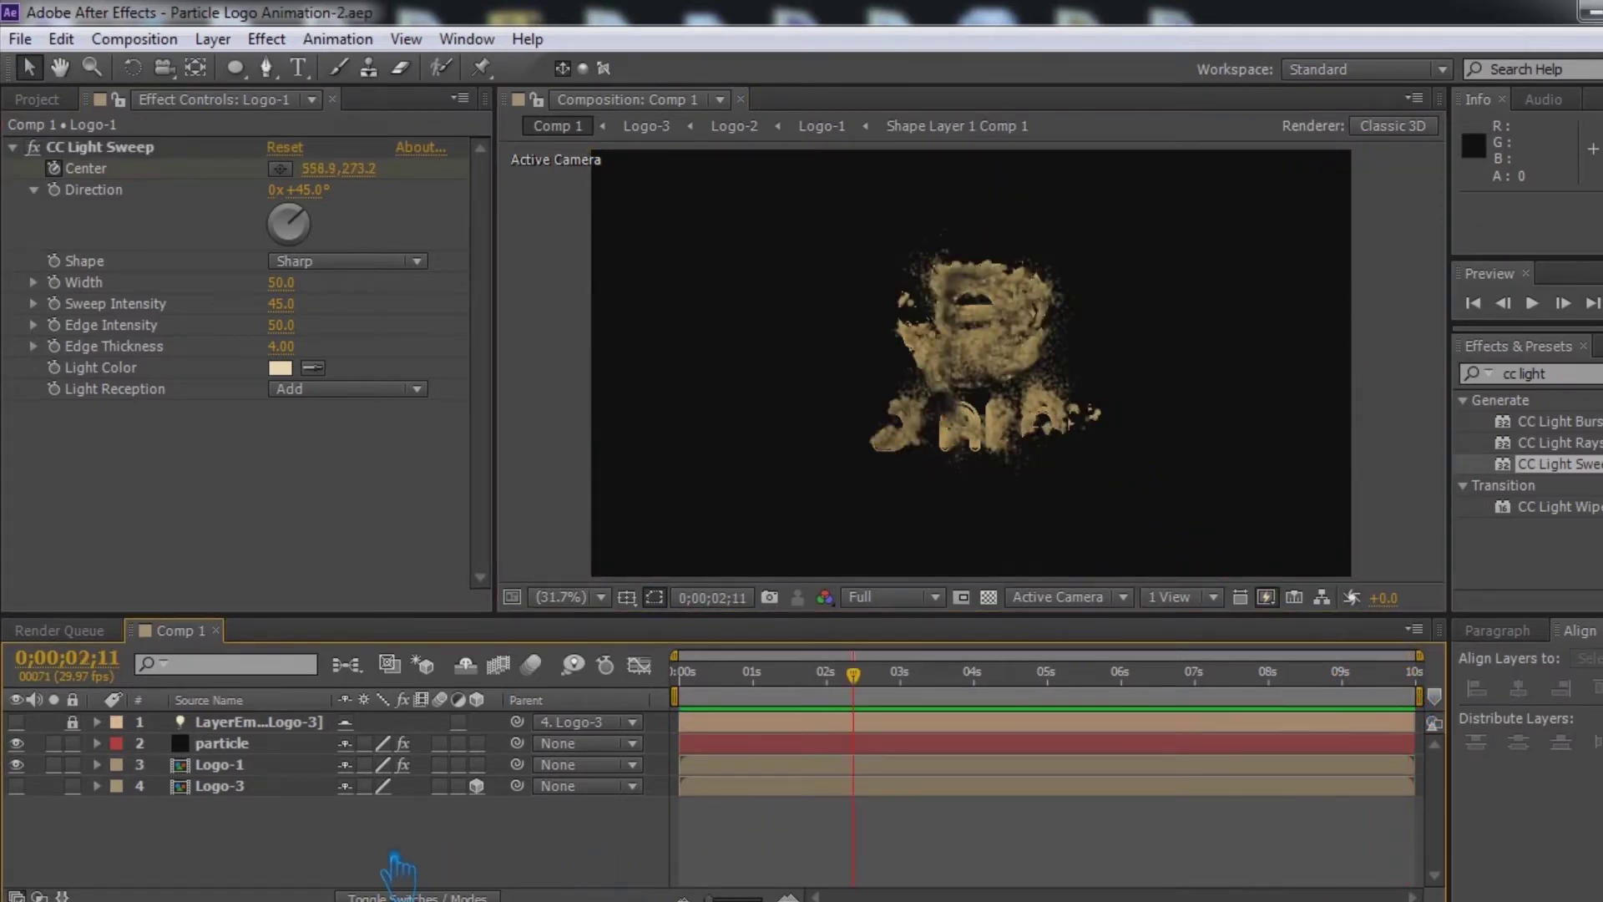
Step: Create a 1920 x 1080 px solid named light in Comp 1
right_click(386, 839)
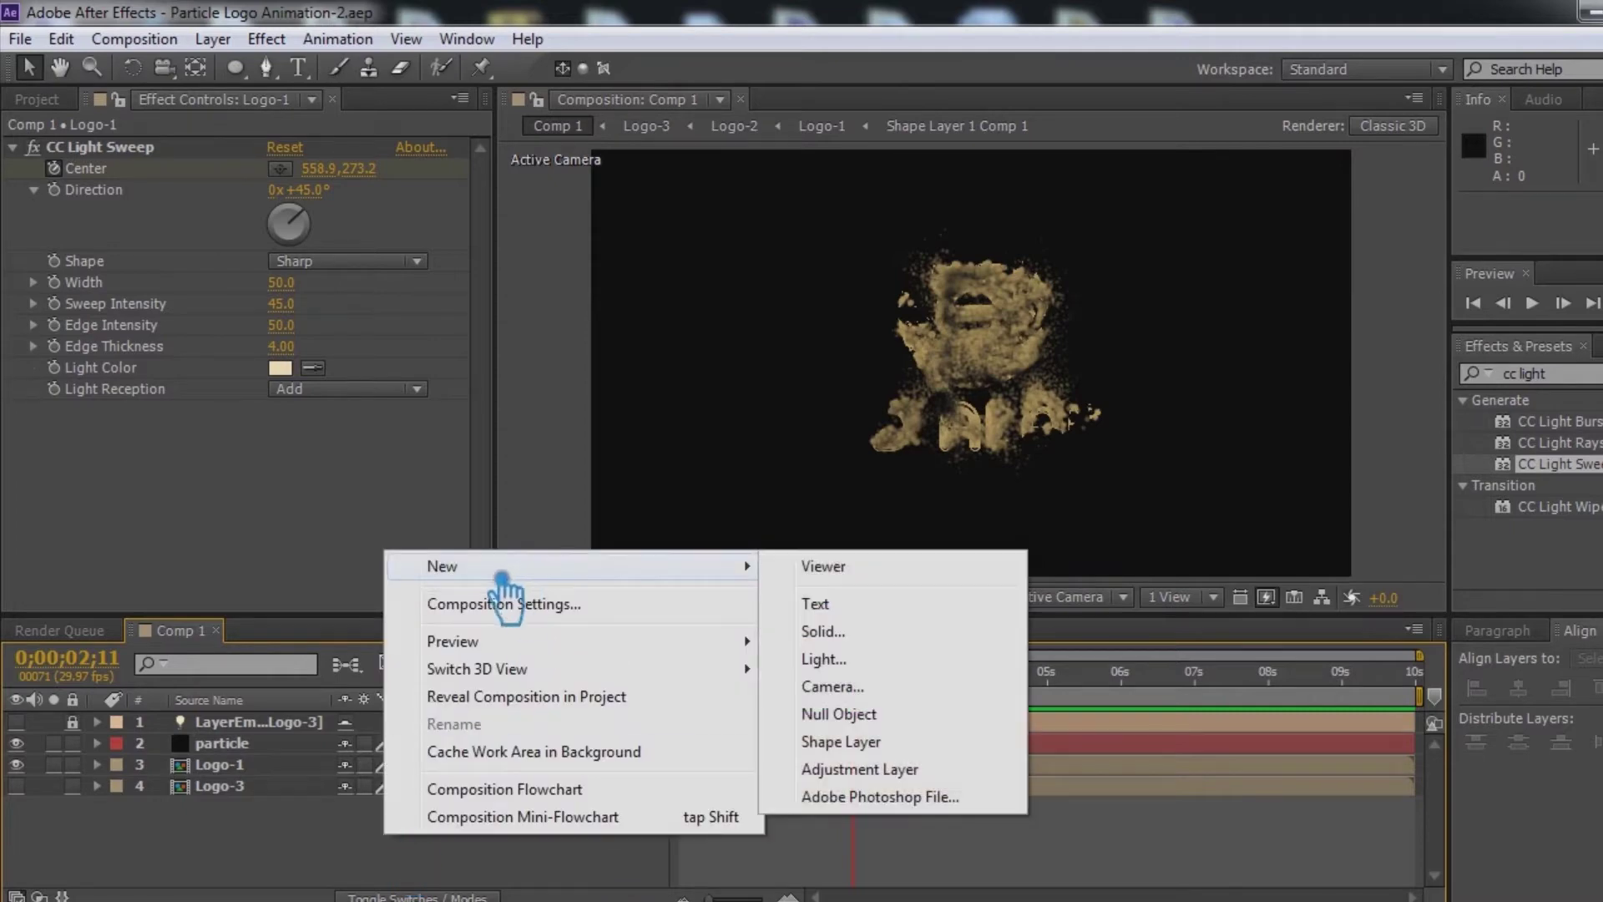
mouse_move(715, 568)
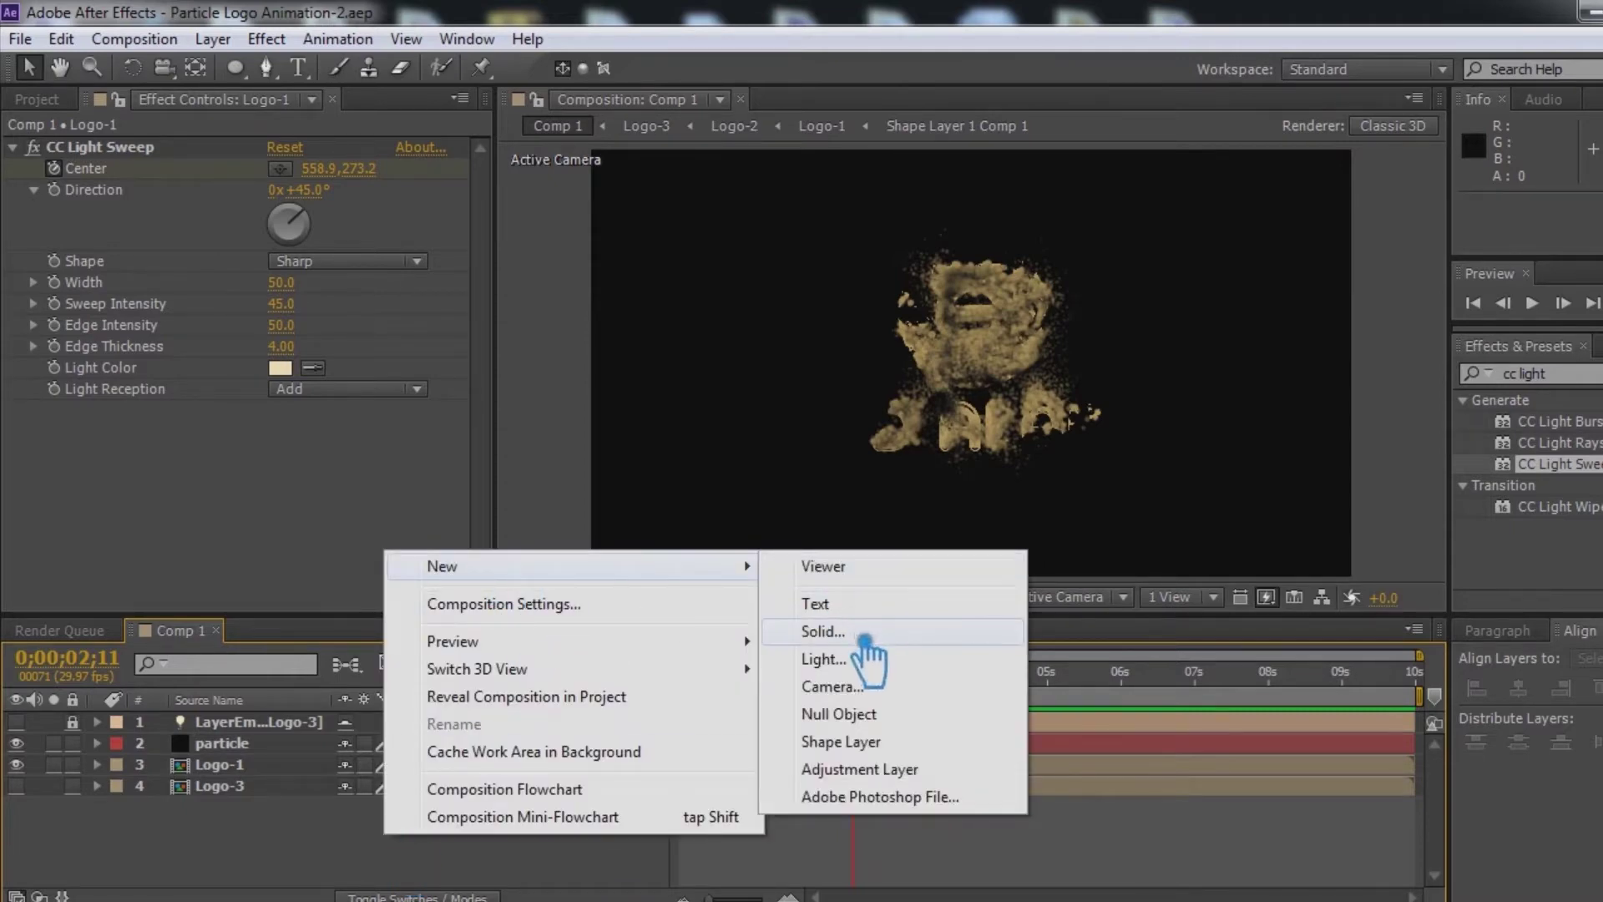
click(864, 630)
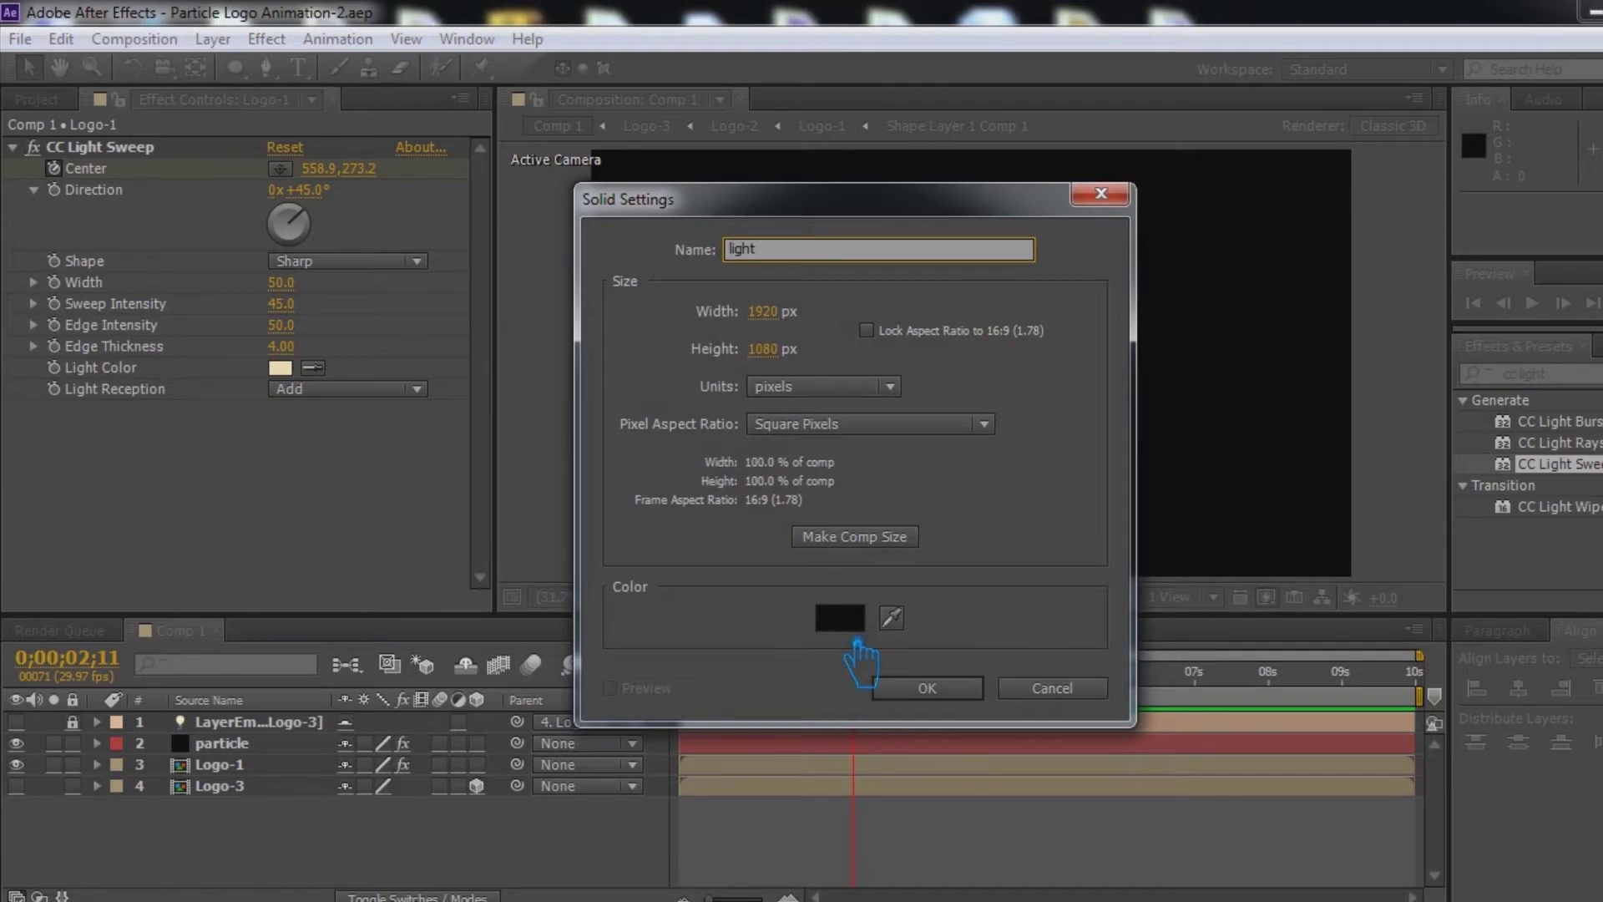
text(light)
click(927, 687)
Step: Find the Optical Flares effect and apply it to the light solid
click(1583, 373)
text(opti)
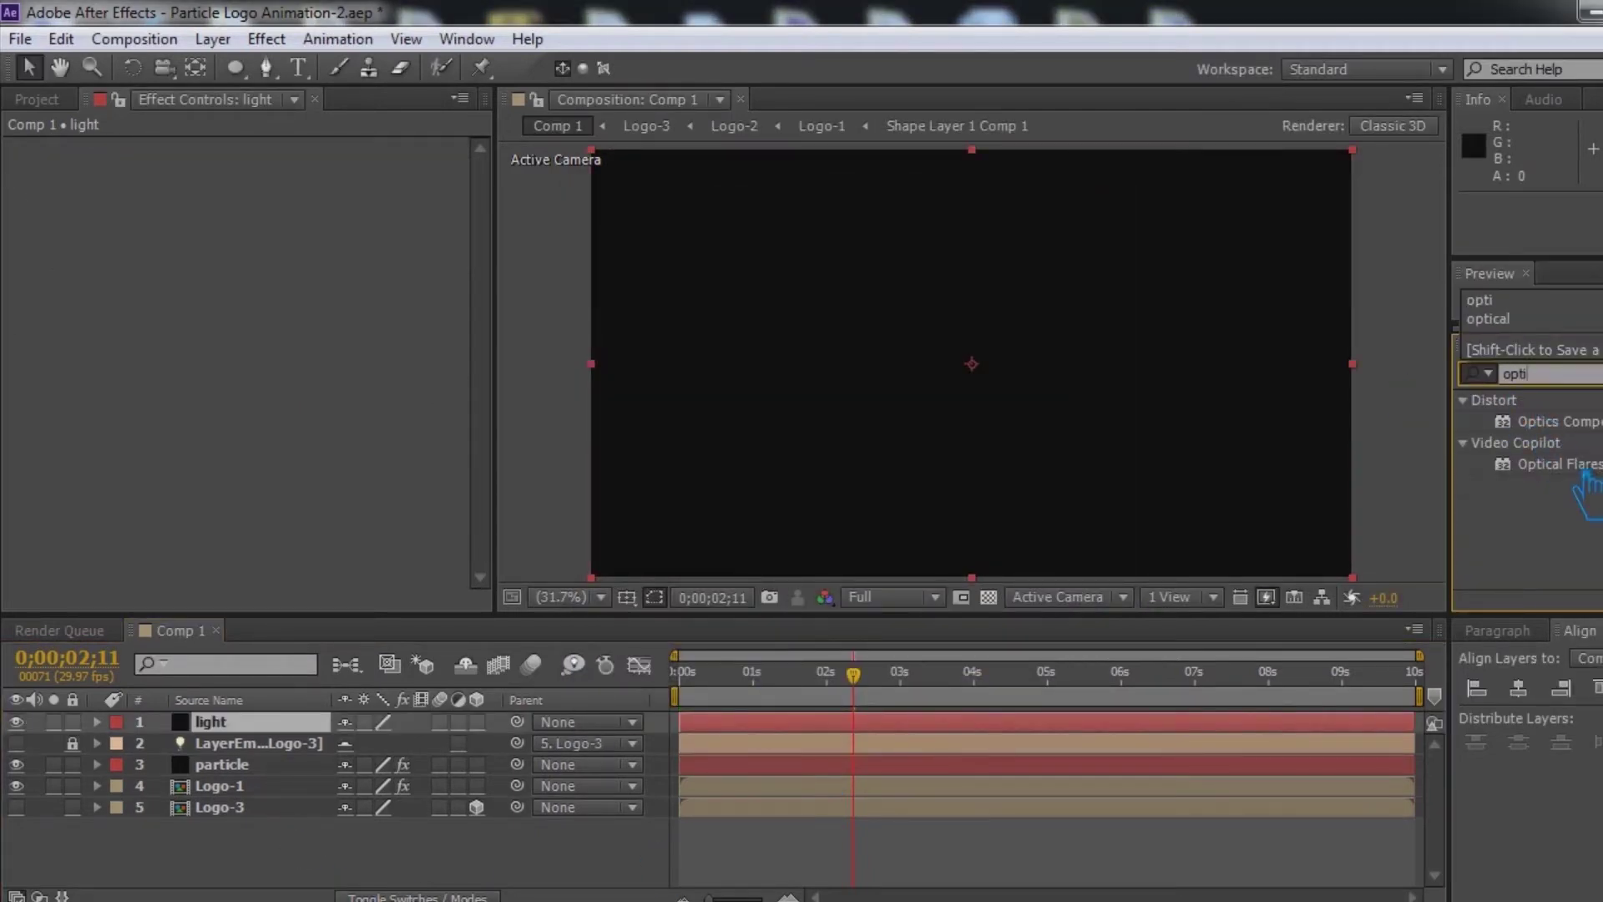
drag(1586, 480, 1052, 455)
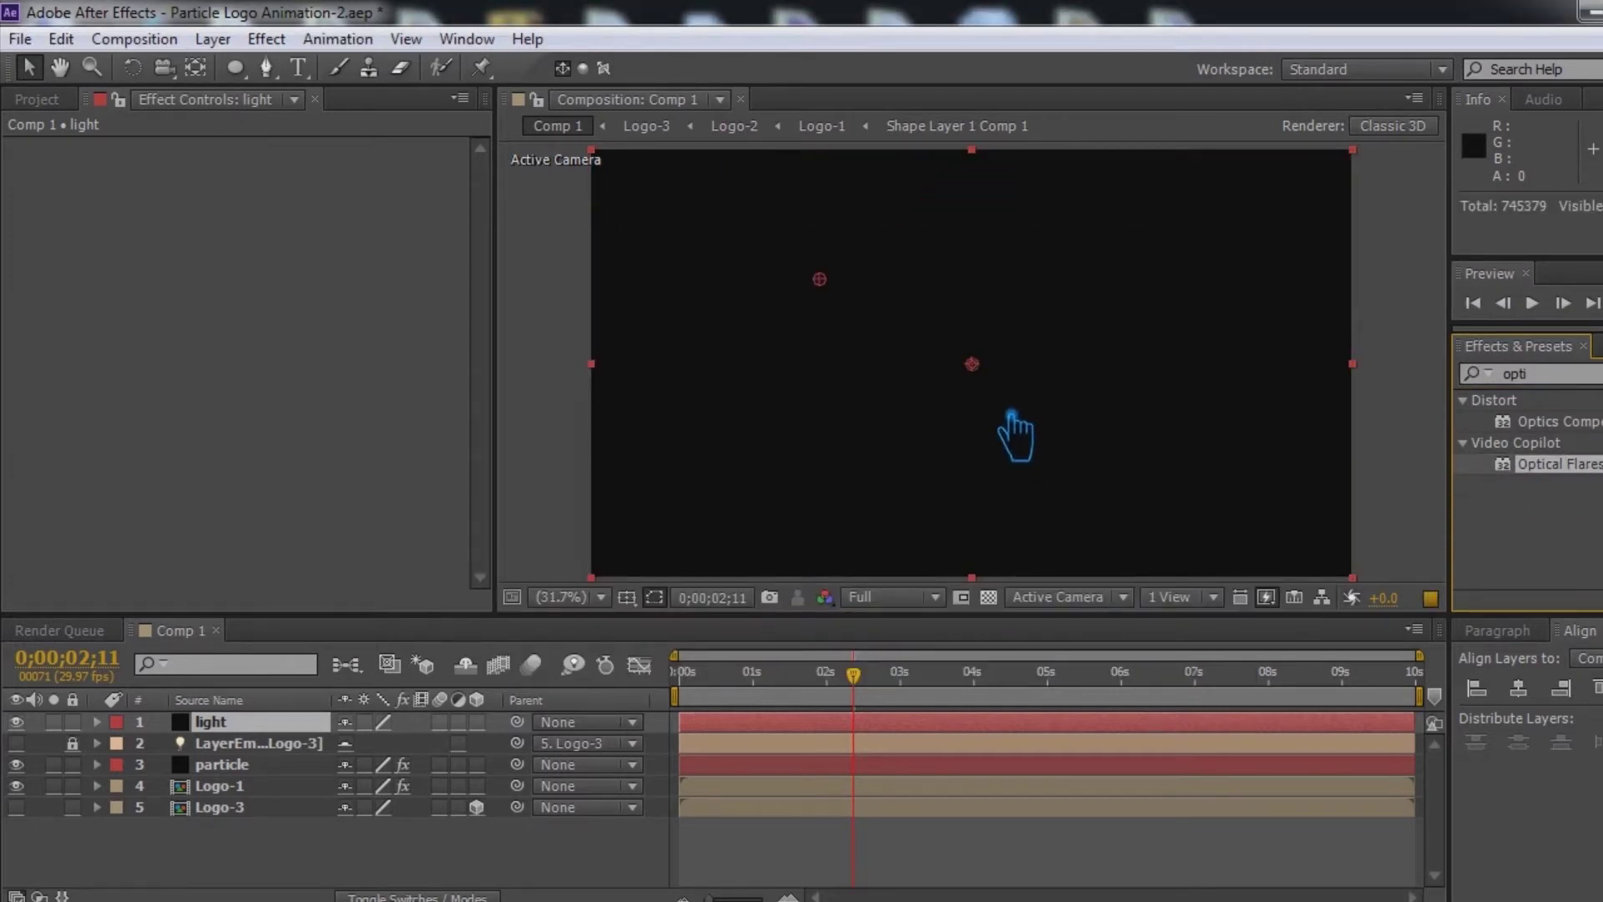
Step: Open the flare's options, set its global blend mode to Screen and hide the Multi Iris objects with brightness 203.5, 224.5 and 126.0
click(149, 201)
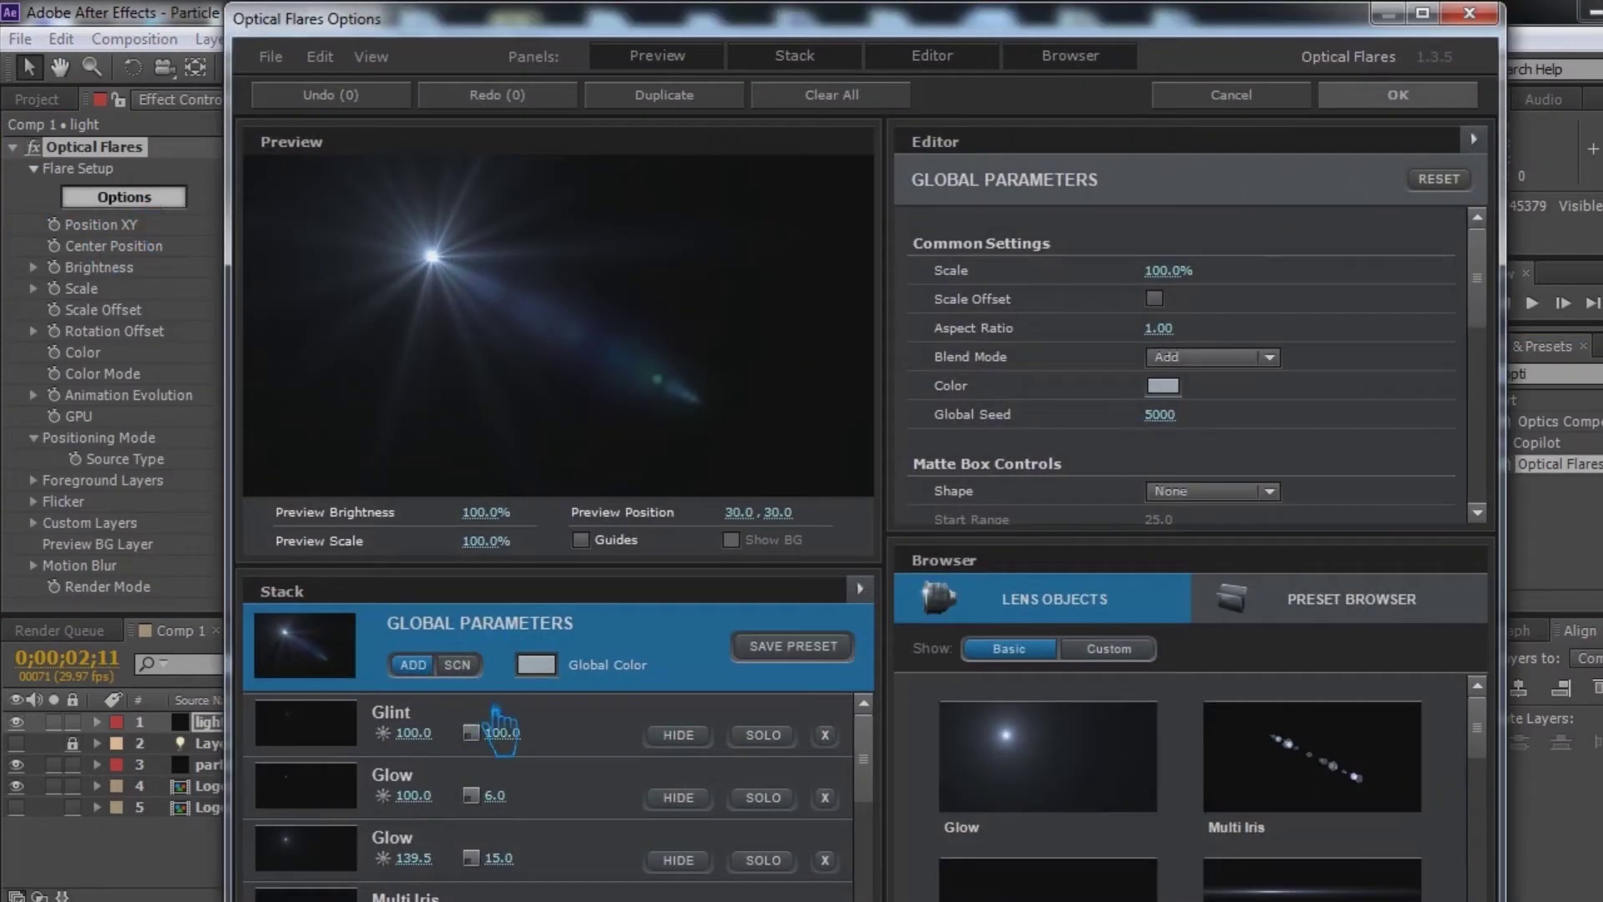
click(457, 665)
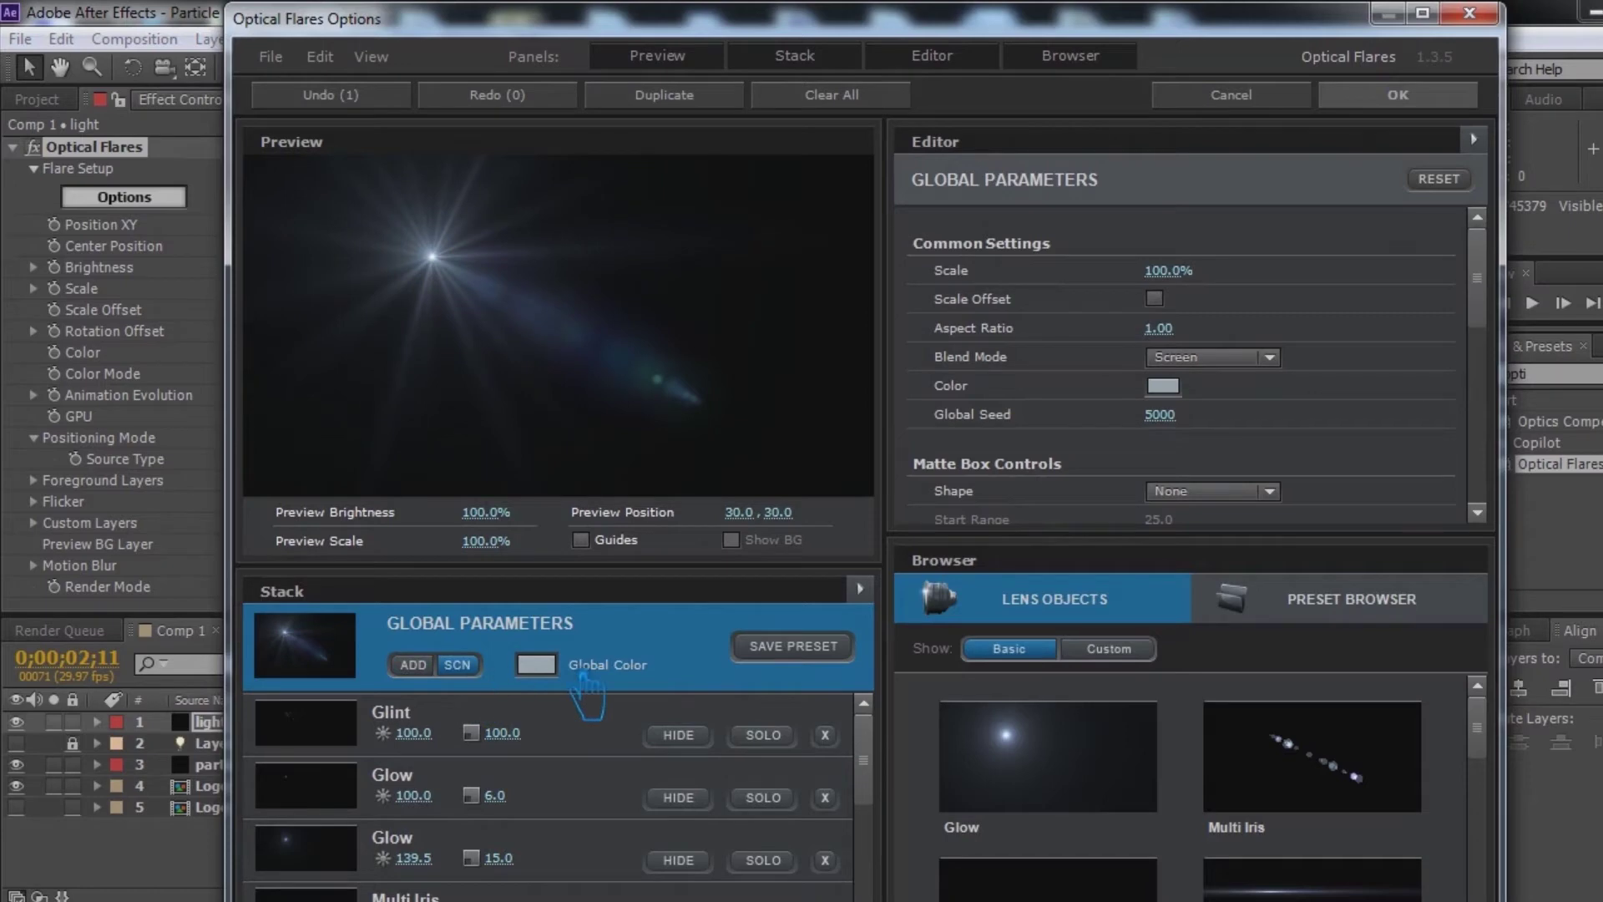
scroll(430, 726, down, 3)
scroll(430, 726, down, 2)
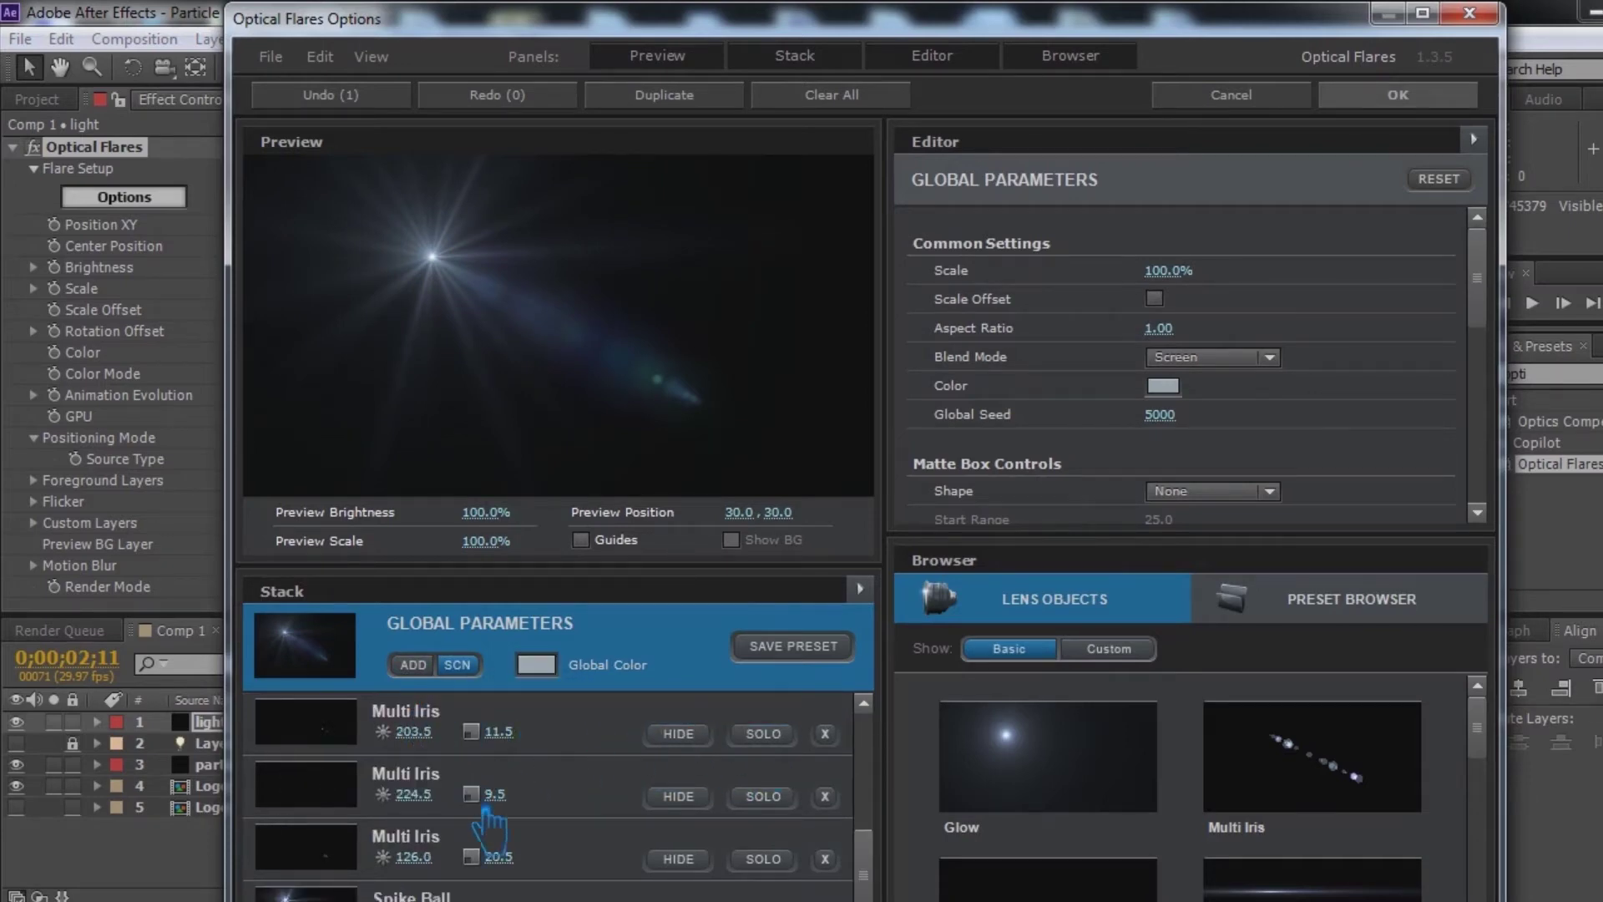
click(678, 733)
click(678, 796)
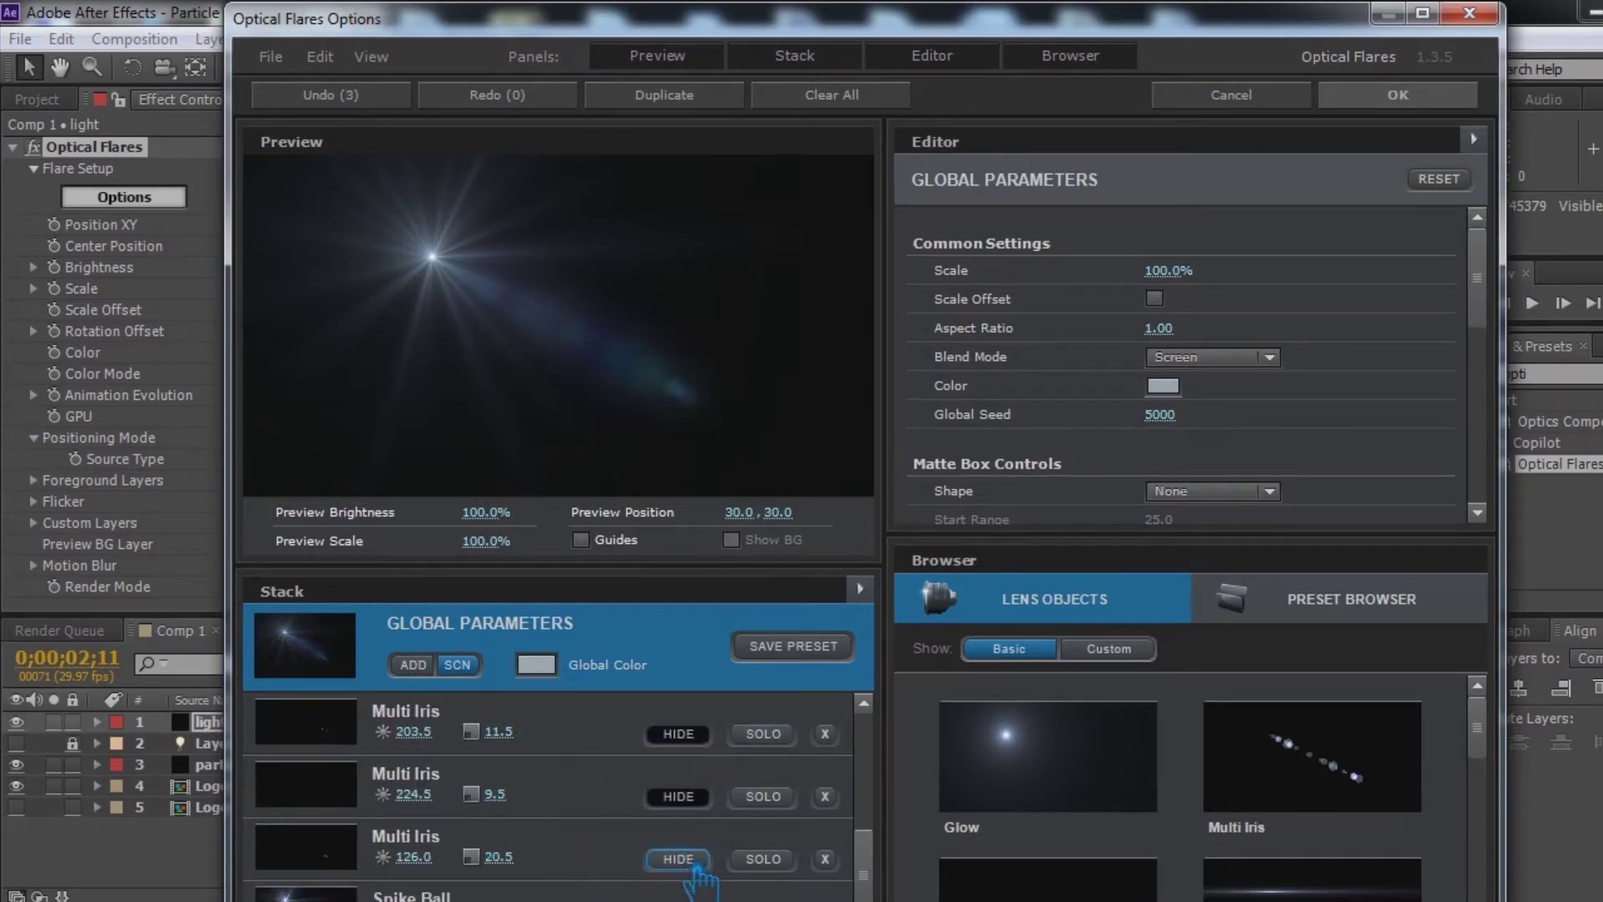
click(678, 858)
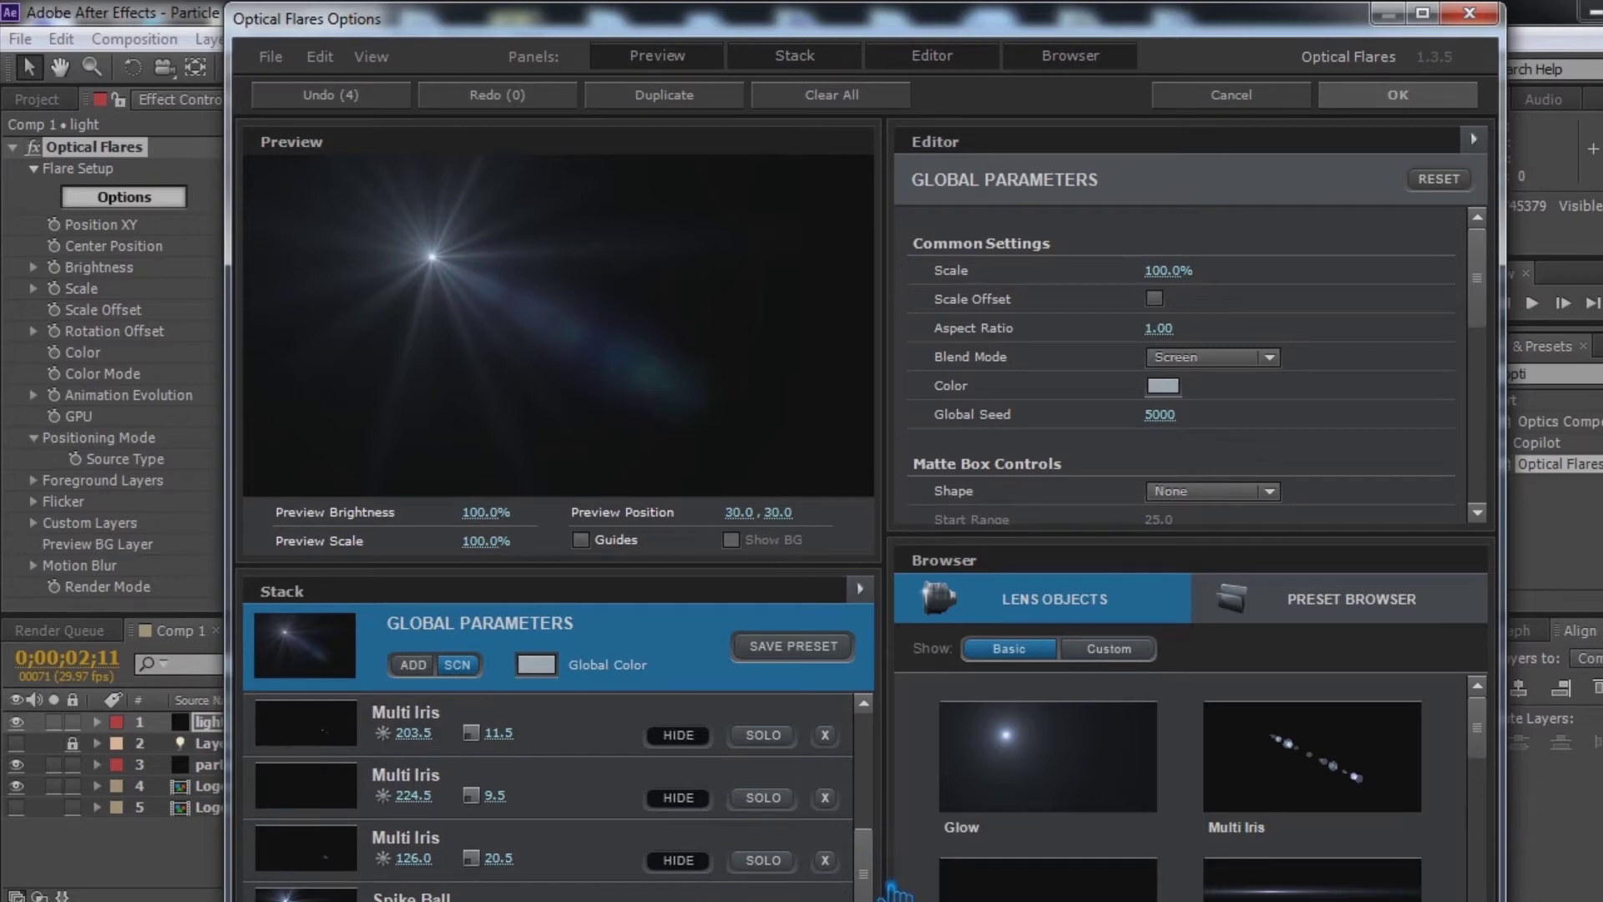
Step: Add a Streak lens object to the flare and hide the Spike Ball
click(1313, 877)
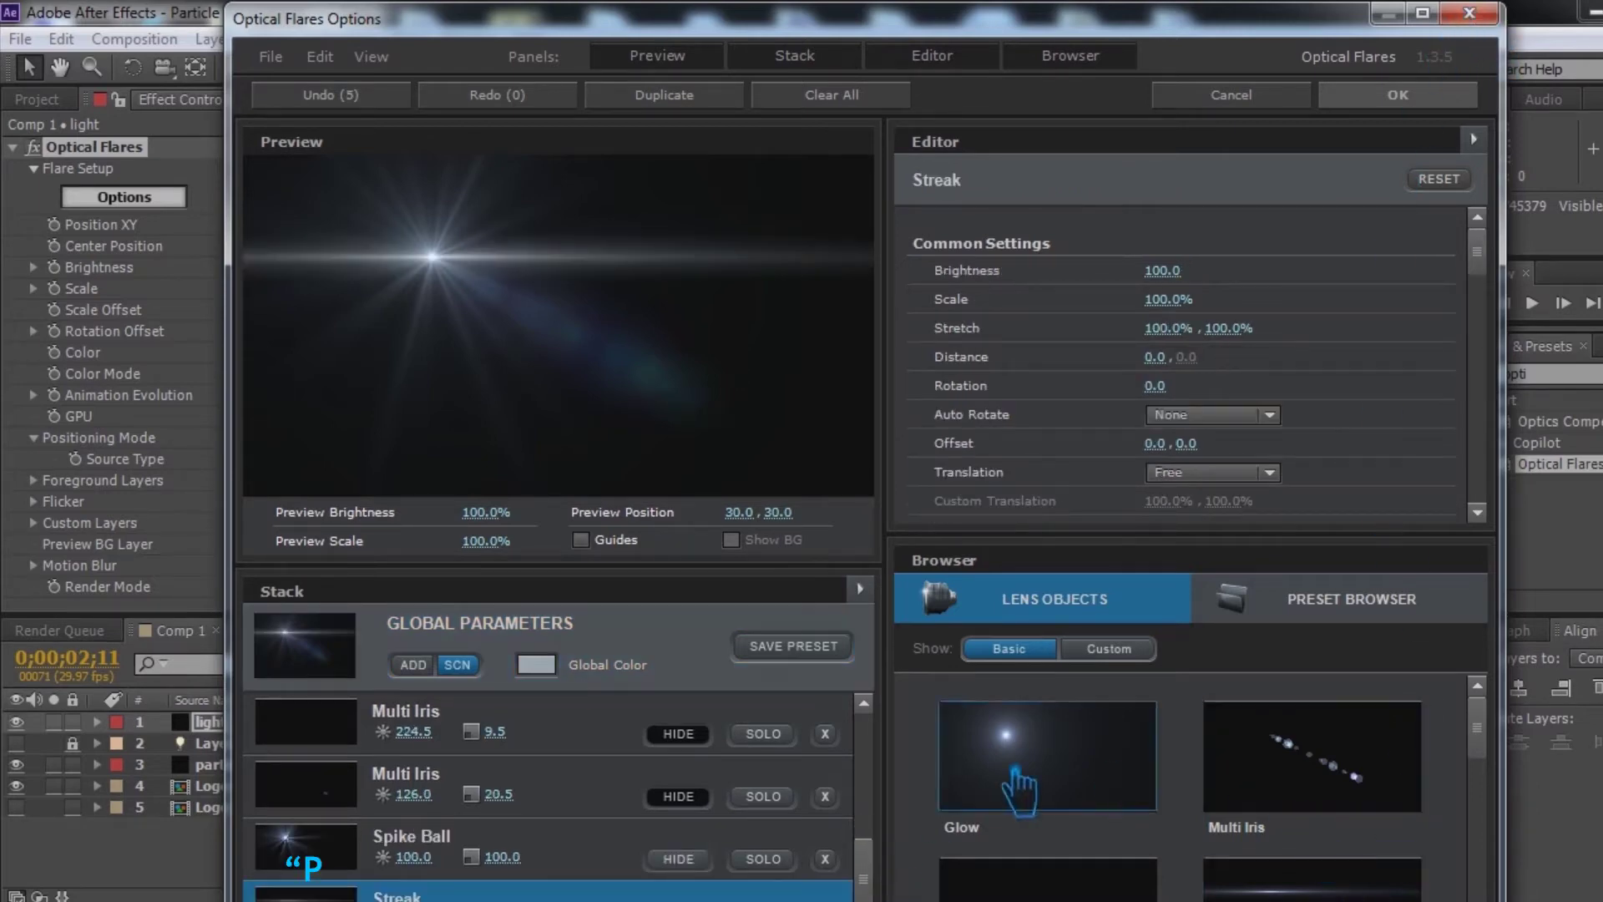
click(338, 869)
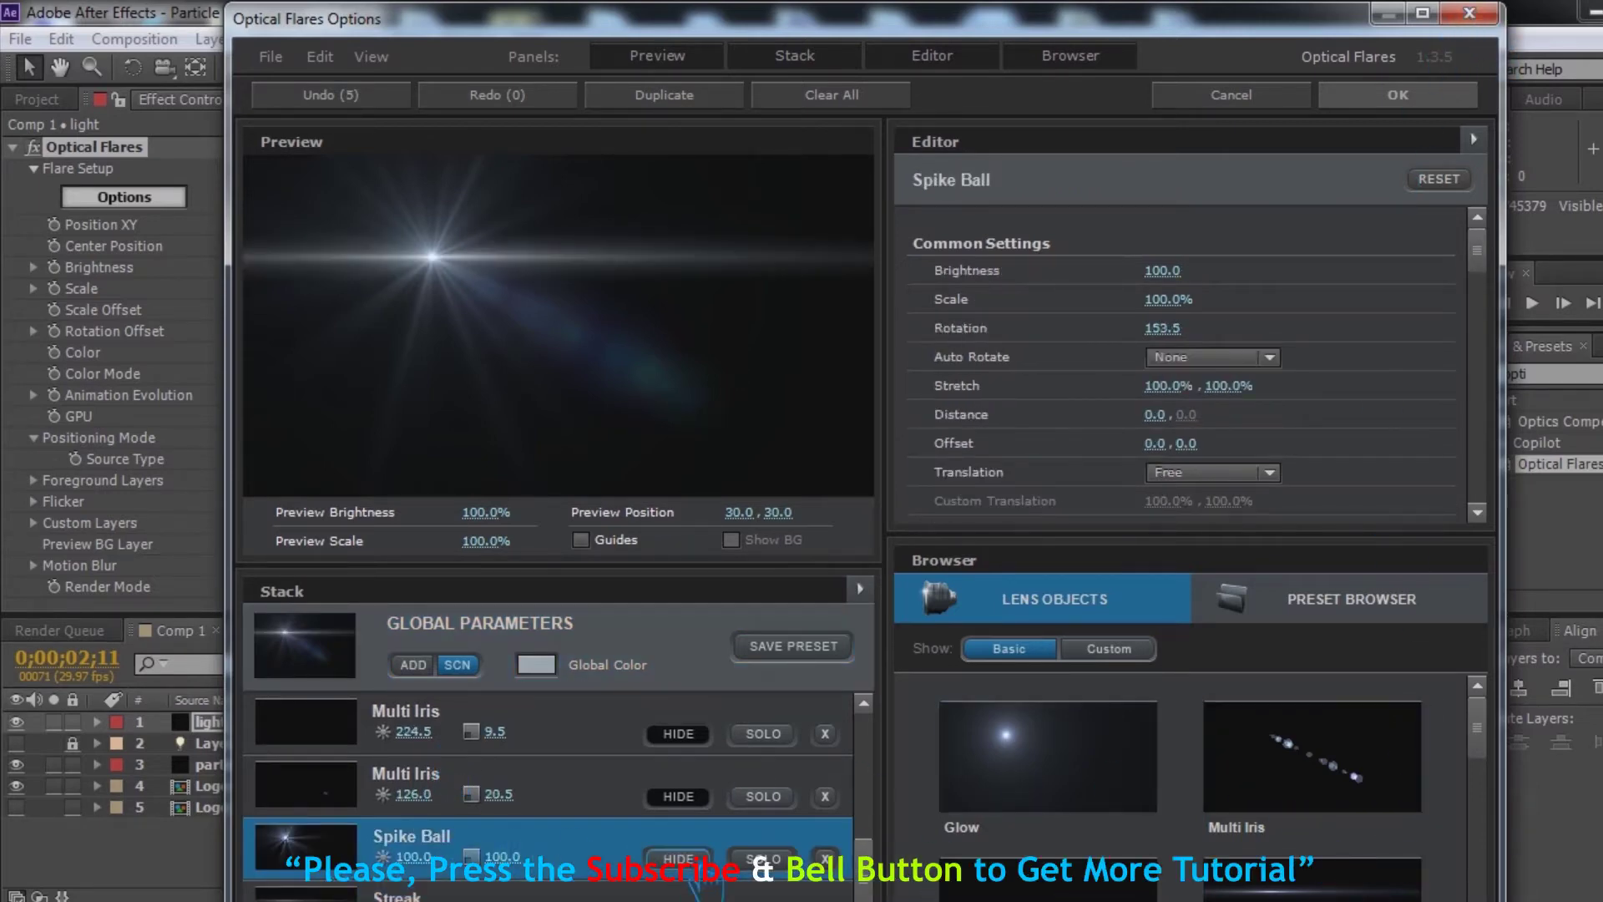
click(677, 859)
Step: Hide the Glow with scale 6.0 and the Multi Iris objects with scales 107.0 and 38.5 in the flare's stack
scroll(638, 835, up, 3)
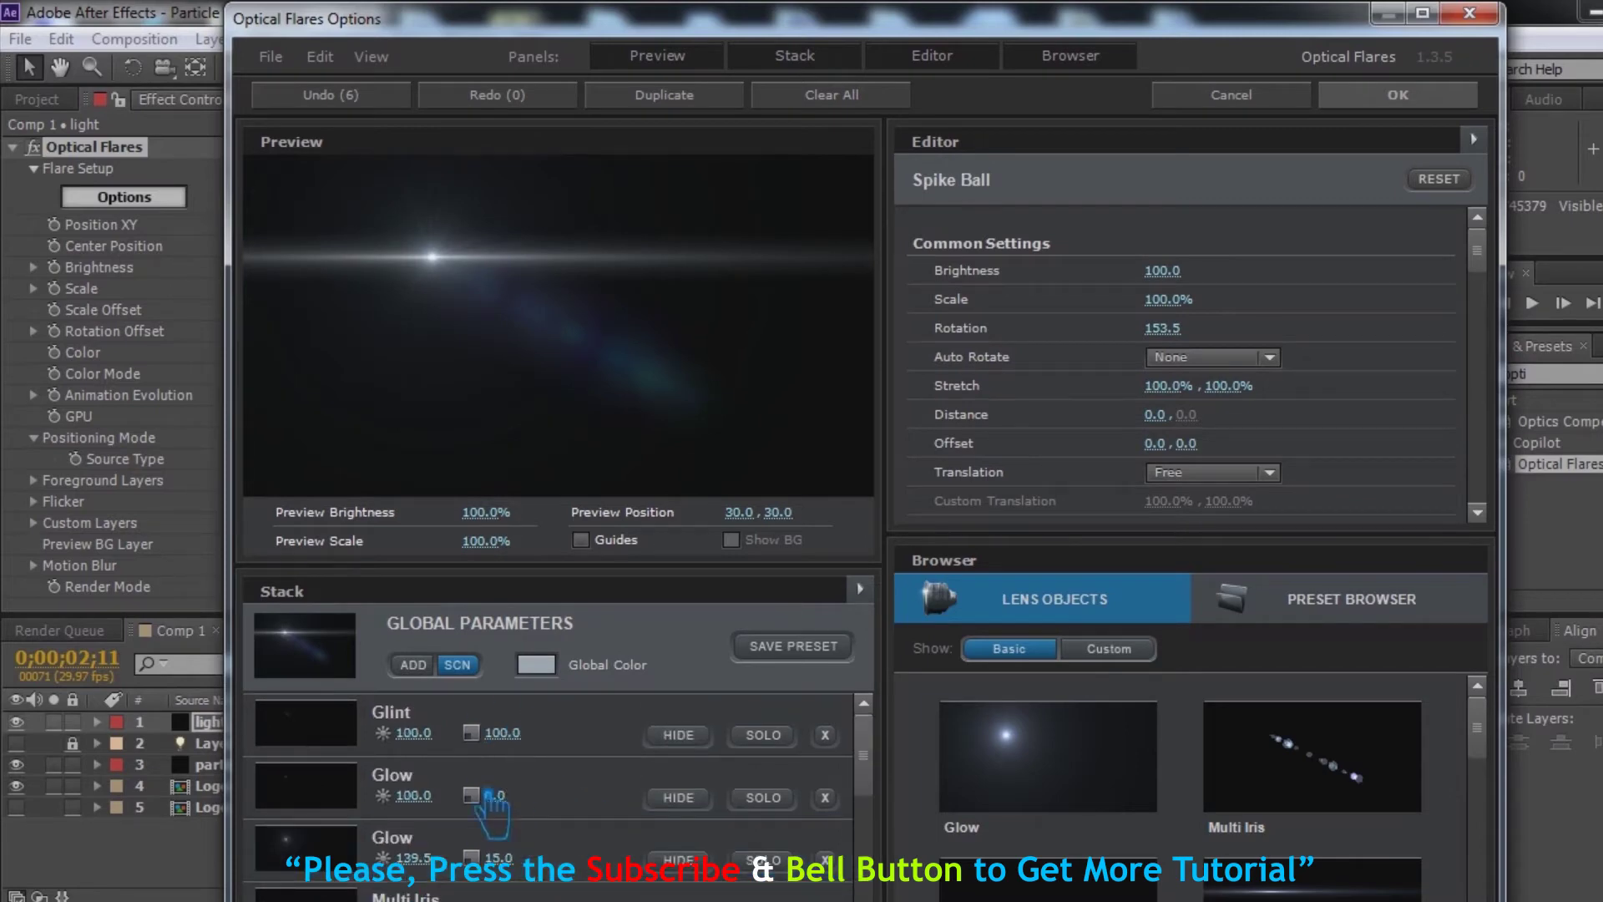
click(689, 796)
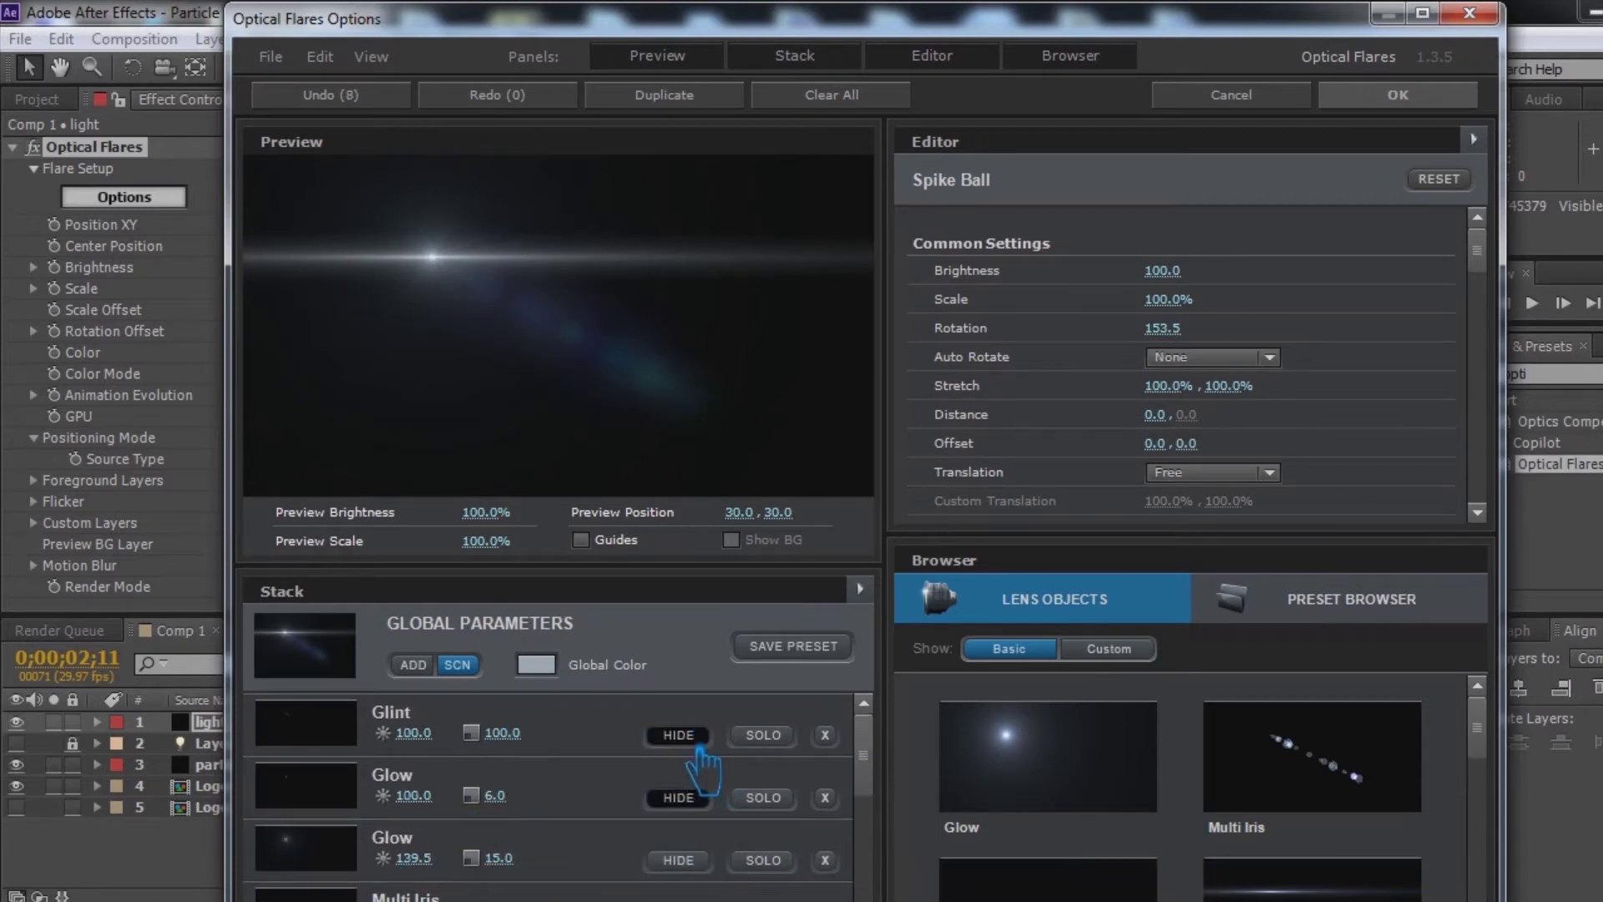
click(701, 860)
click(703, 872)
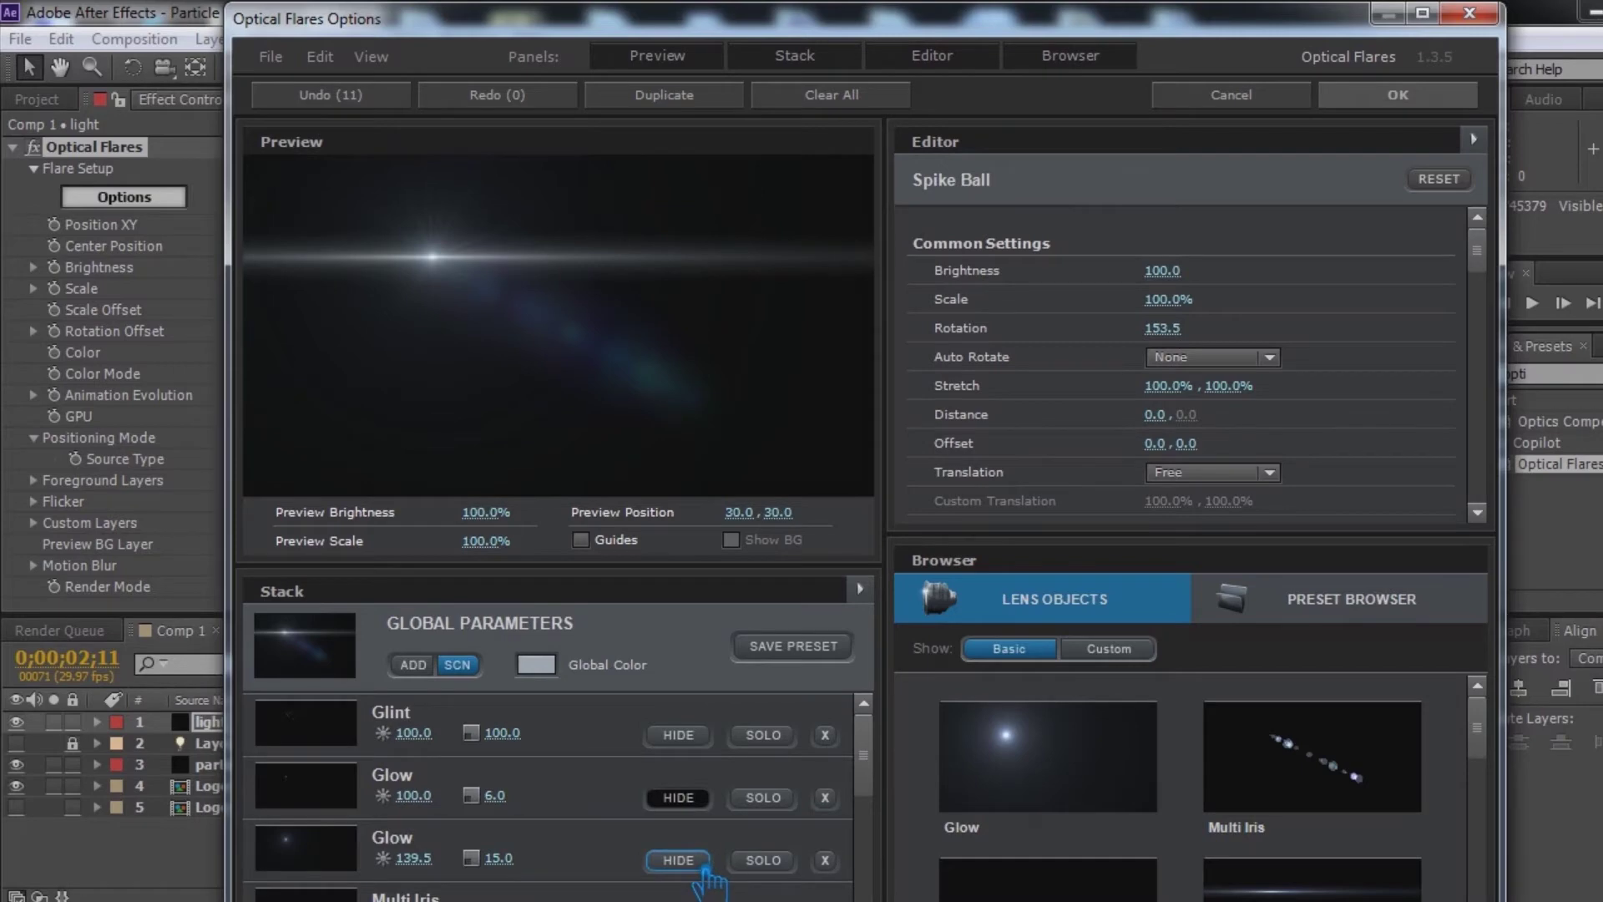
scroll(643, 777, down, 3)
scroll(643, 776, up, 2)
click(678, 810)
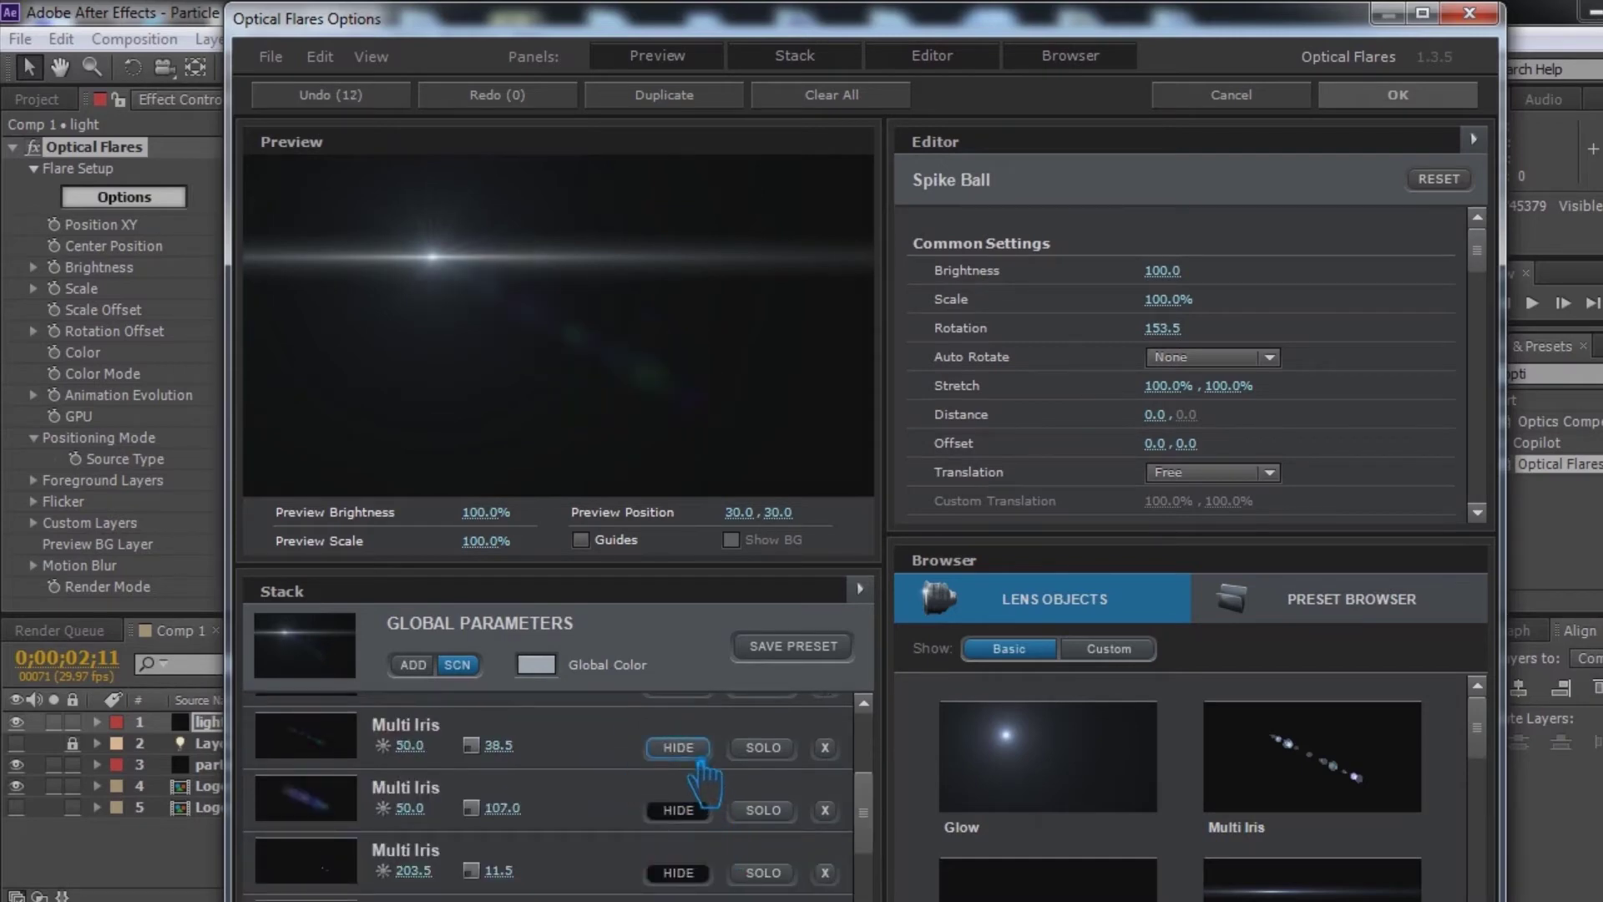
scroll(598, 777, up, 2)
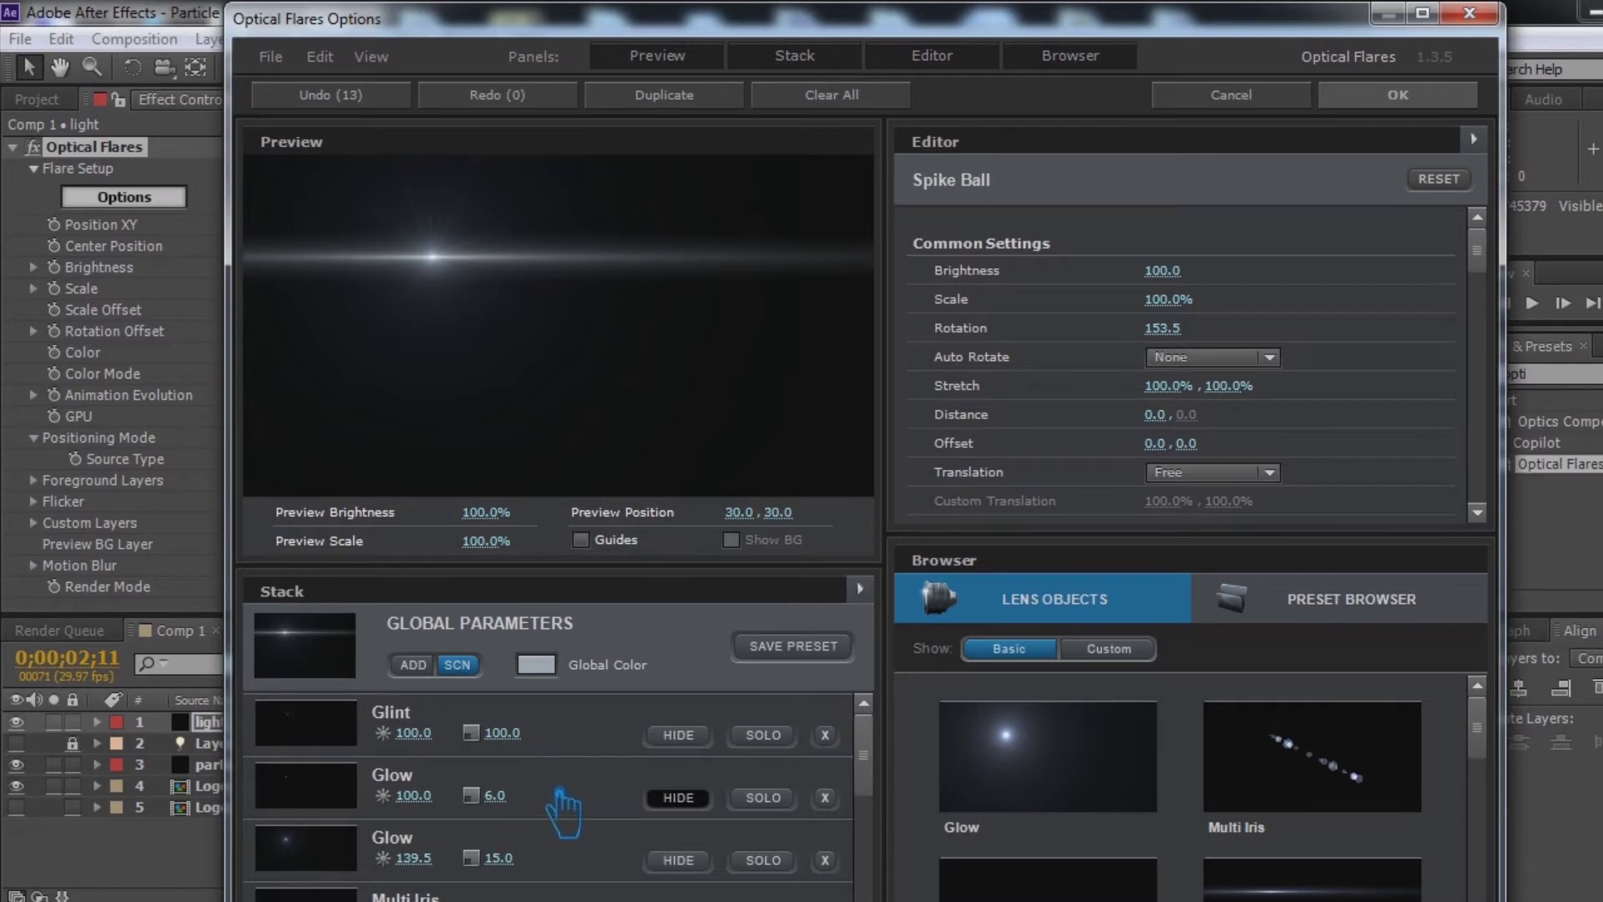
Step: Show the Spike Ball again and lower its brightness to 29.5
scroll(501, 818, down, 3)
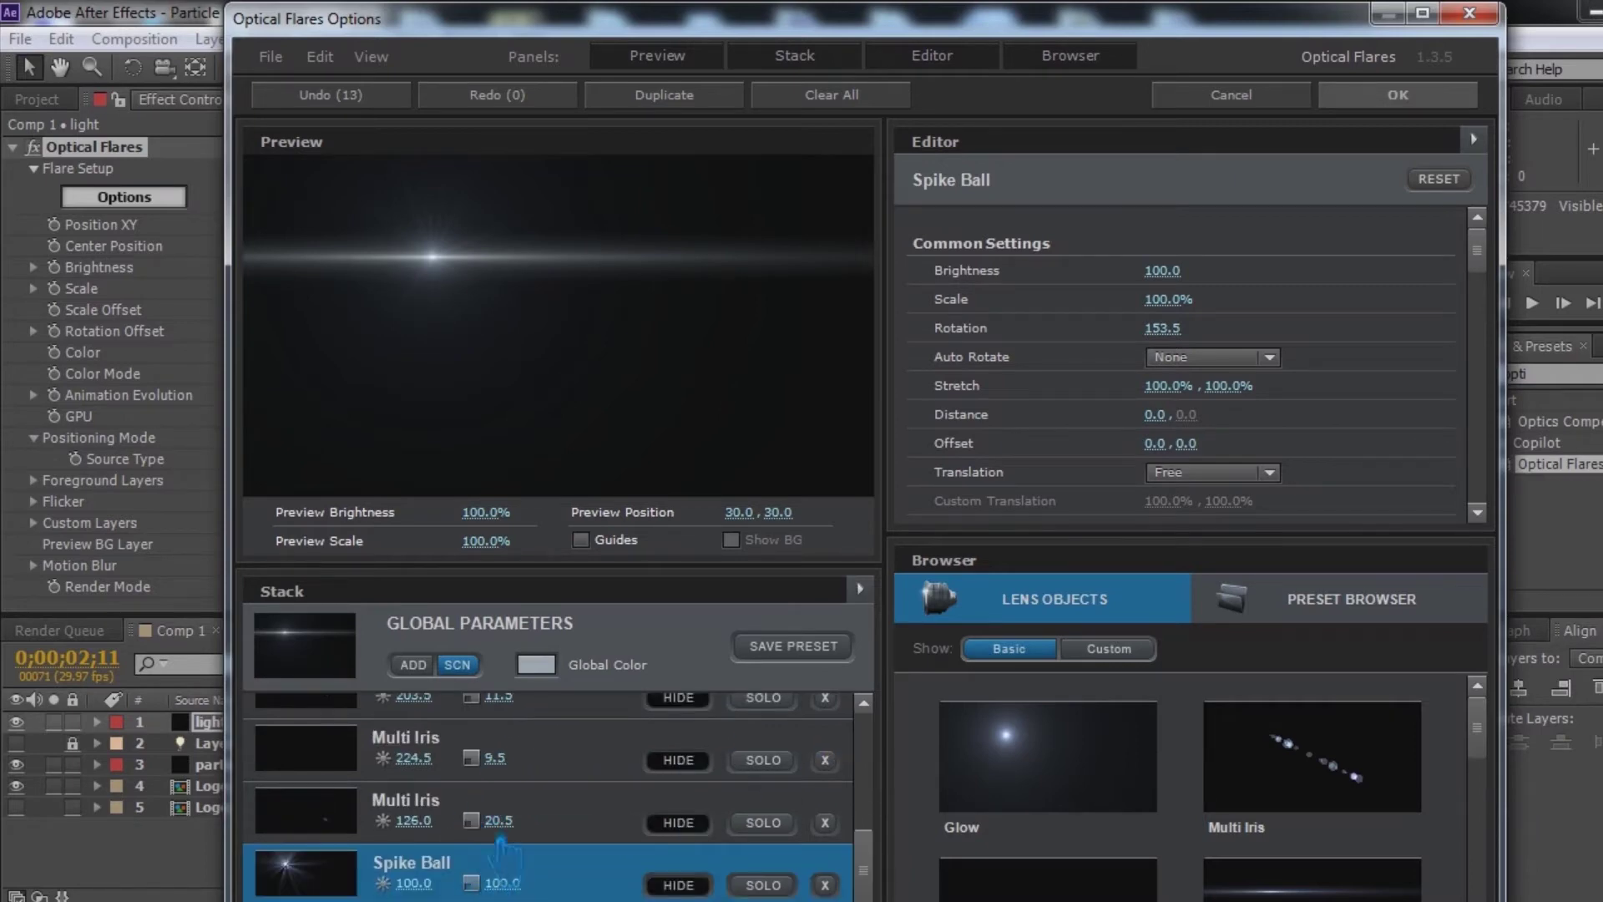
click(706, 892)
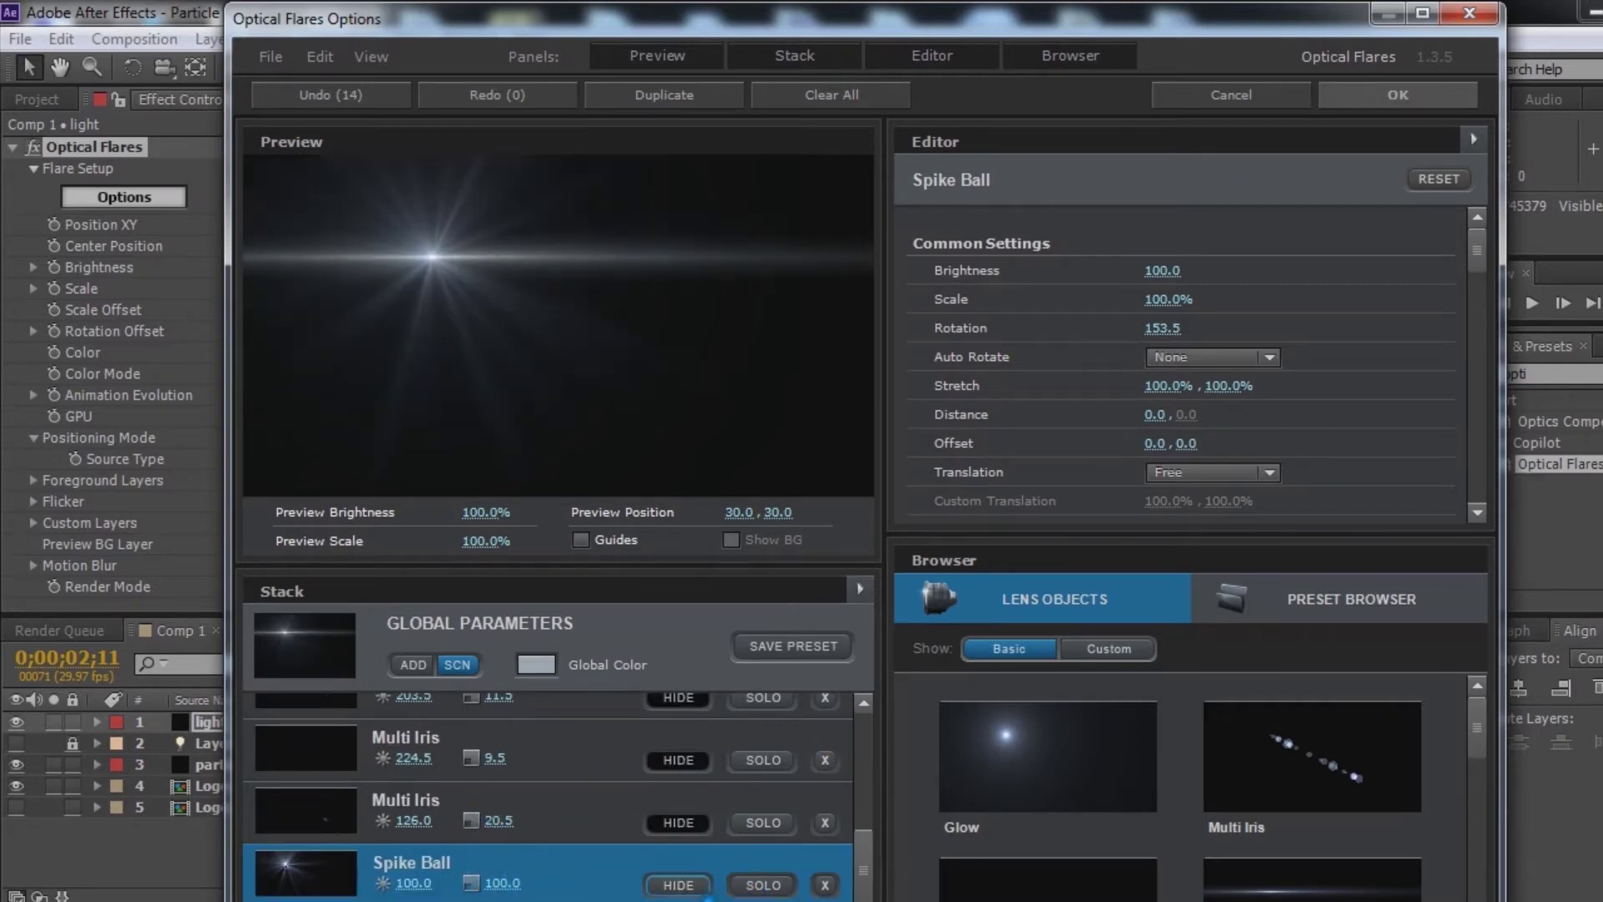
drag(1161, 271, 1067, 296)
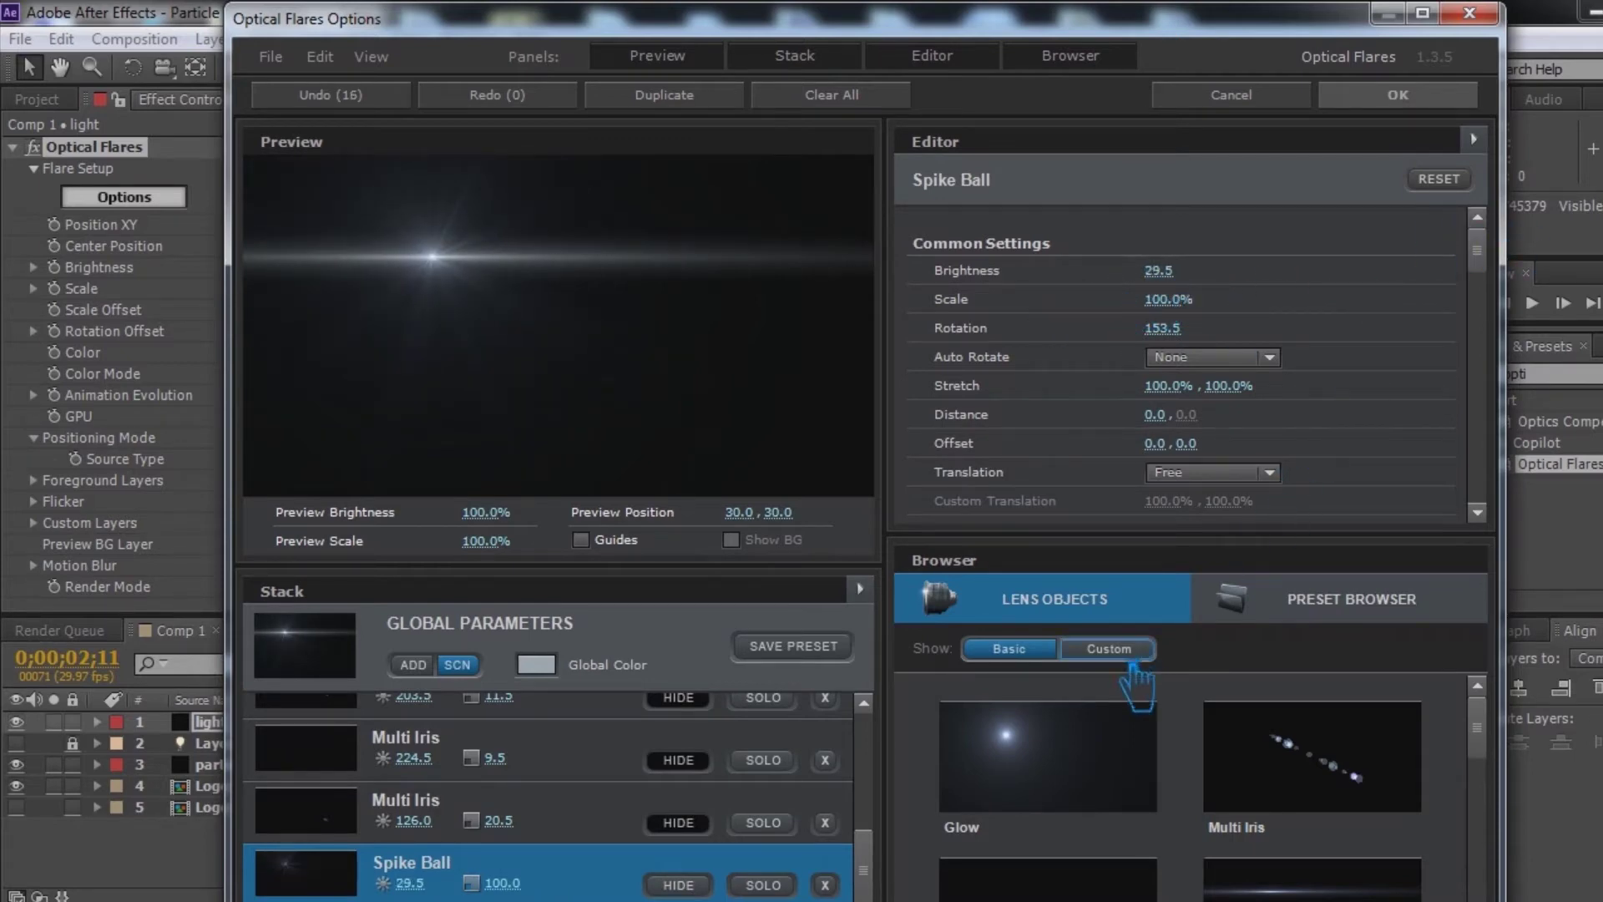
click(322, 668)
Step: Lower the Streak's brightness to about 42, adjust the Spike Ball's brightness and accept the flare design
scroll(458, 685, down, 1)
click(359, 891)
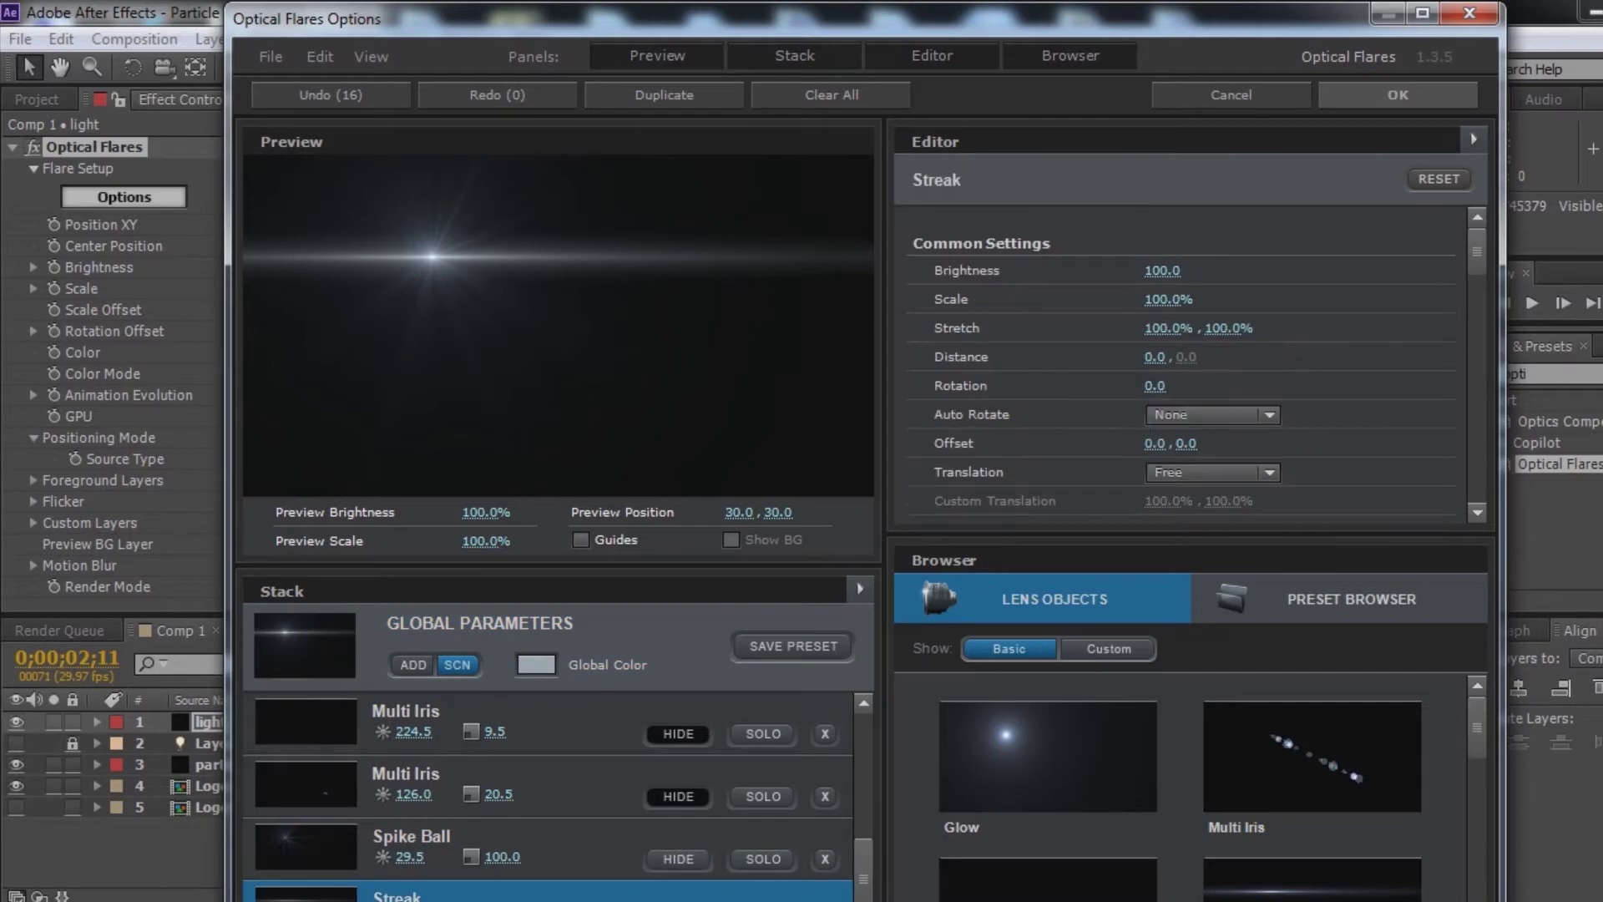
mouse_move(1182, 274)
mouse_down()
mouse_move(1099, 280)
mouse_move(1060, 304)
mouse_up()
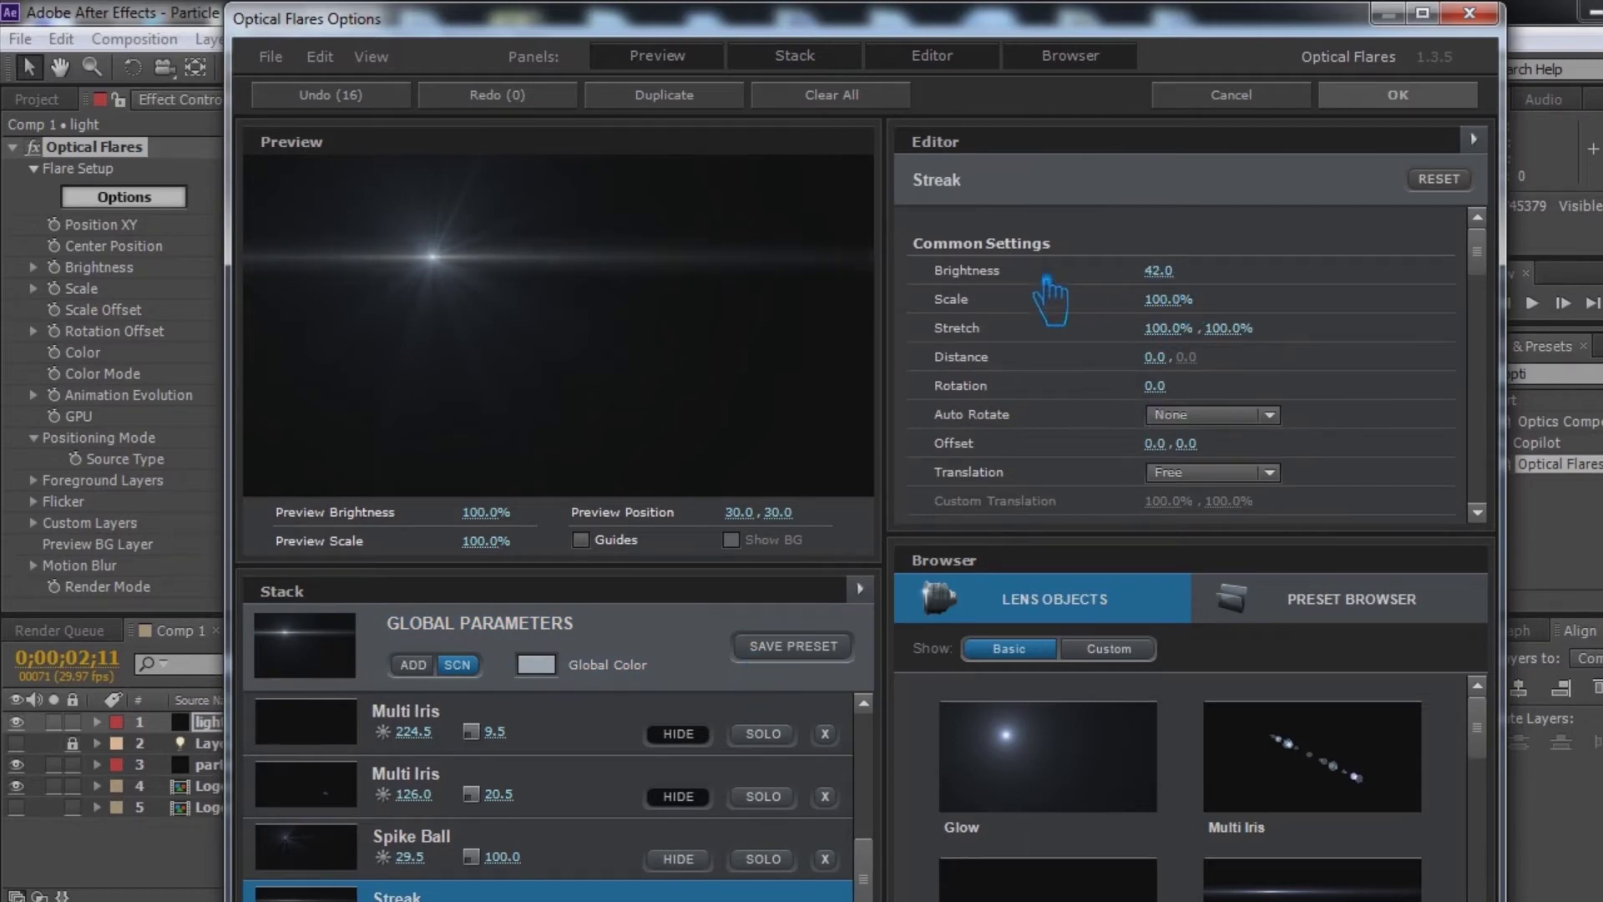
click(351, 860)
drag(1186, 282, 1119, 288)
click(1435, 95)
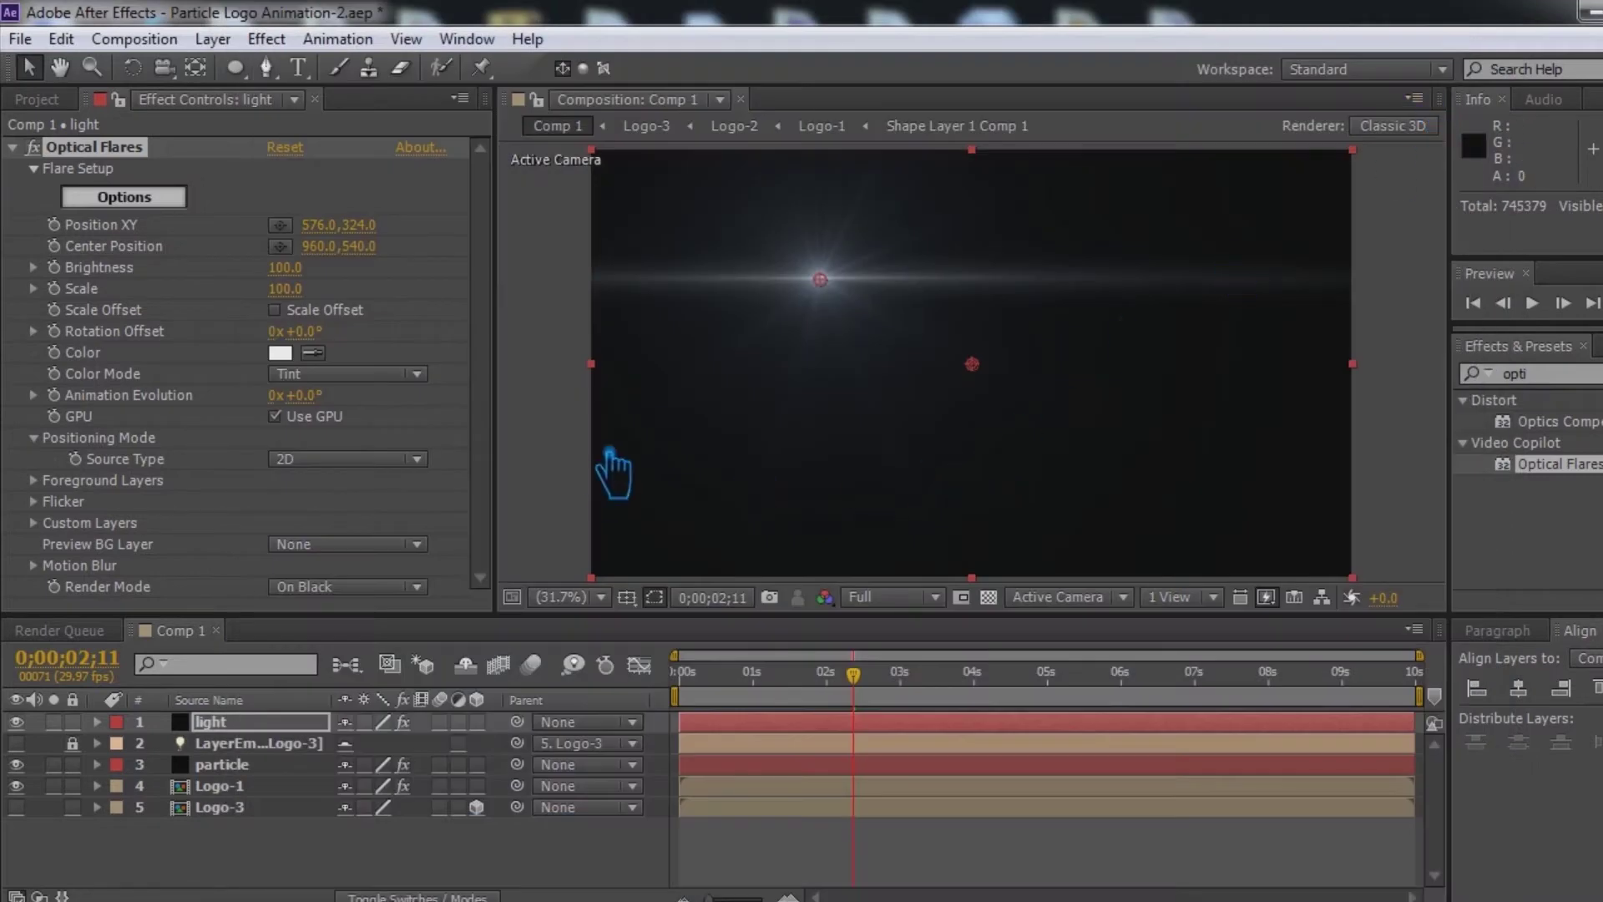
Step: Set the flare's Scale to 60 and its Render Mode to On Transparent
click(288, 288)
text(50)
key(Return)
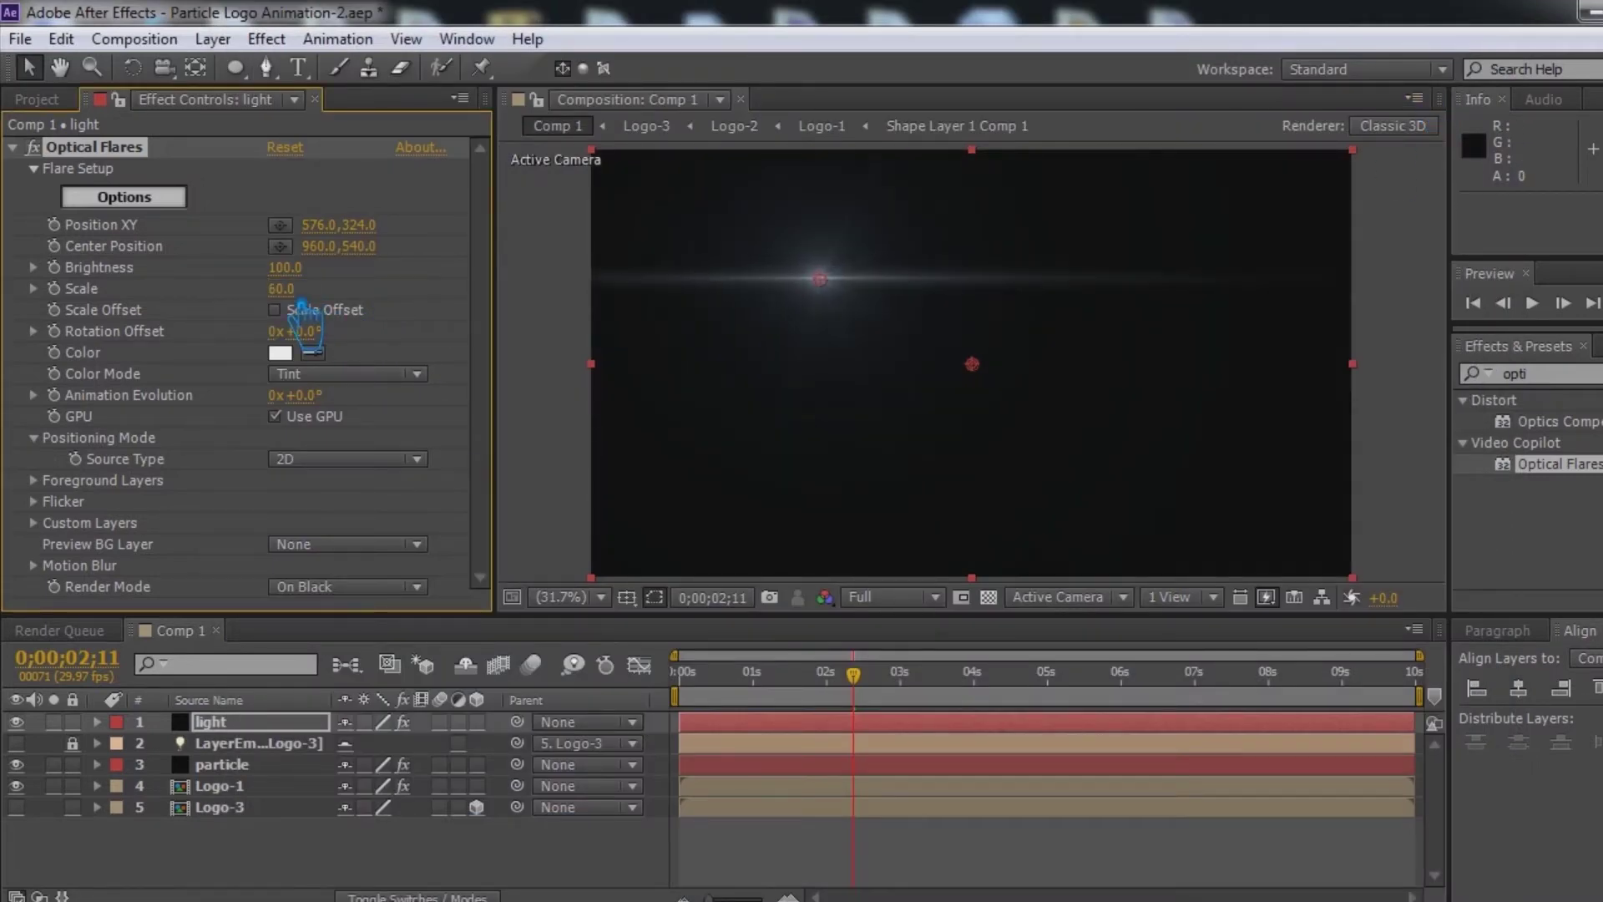
click(349, 589)
click(367, 643)
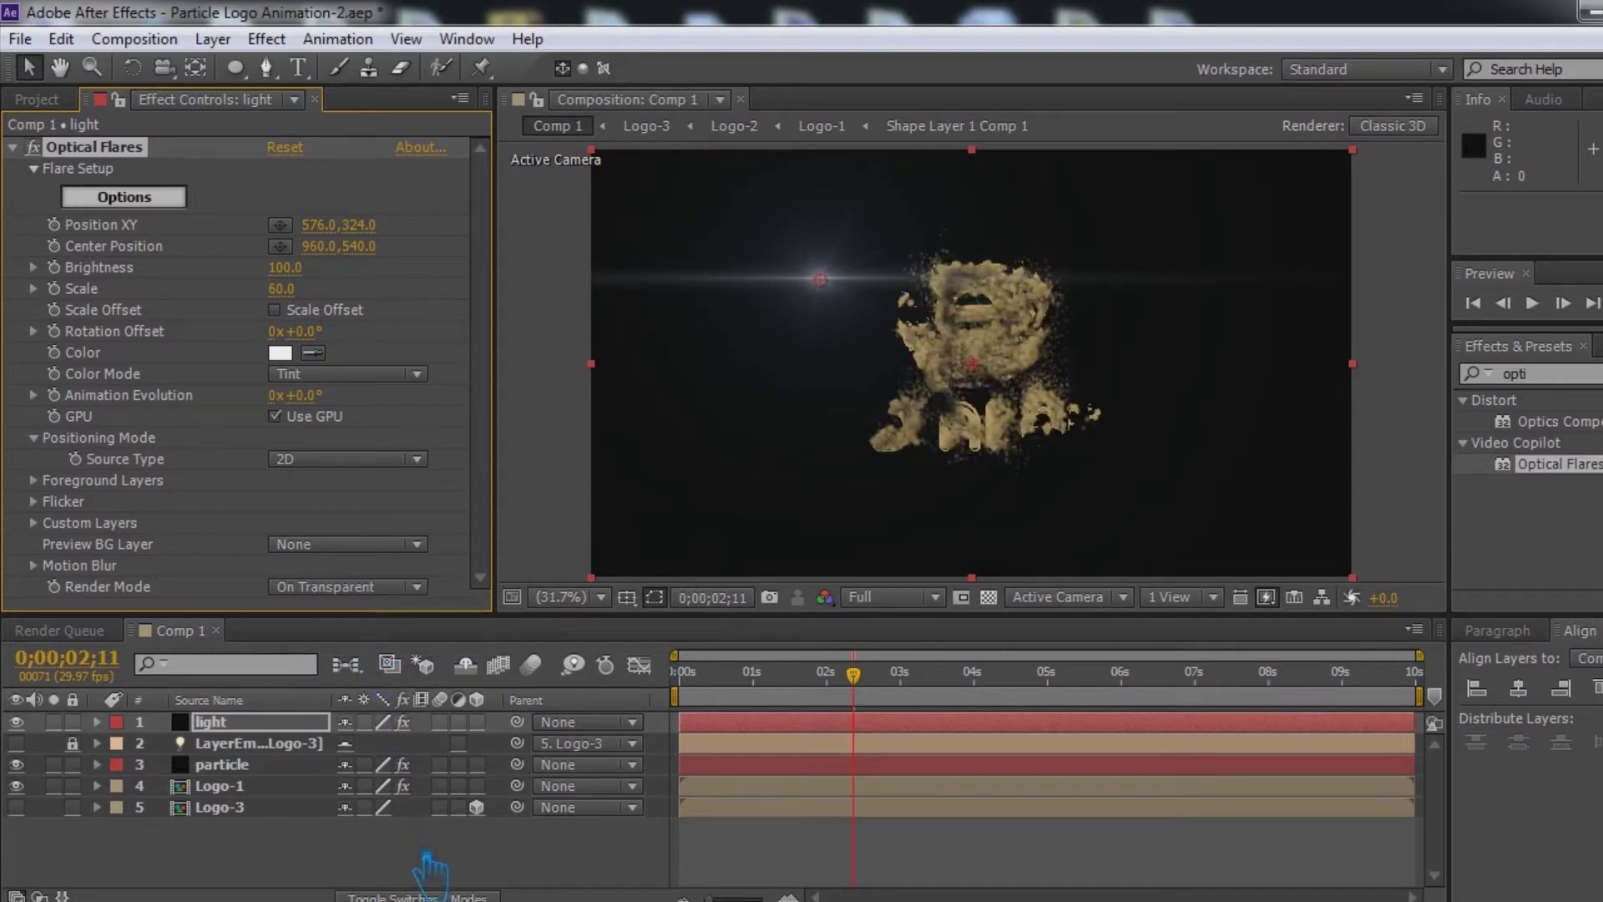
click(346, 872)
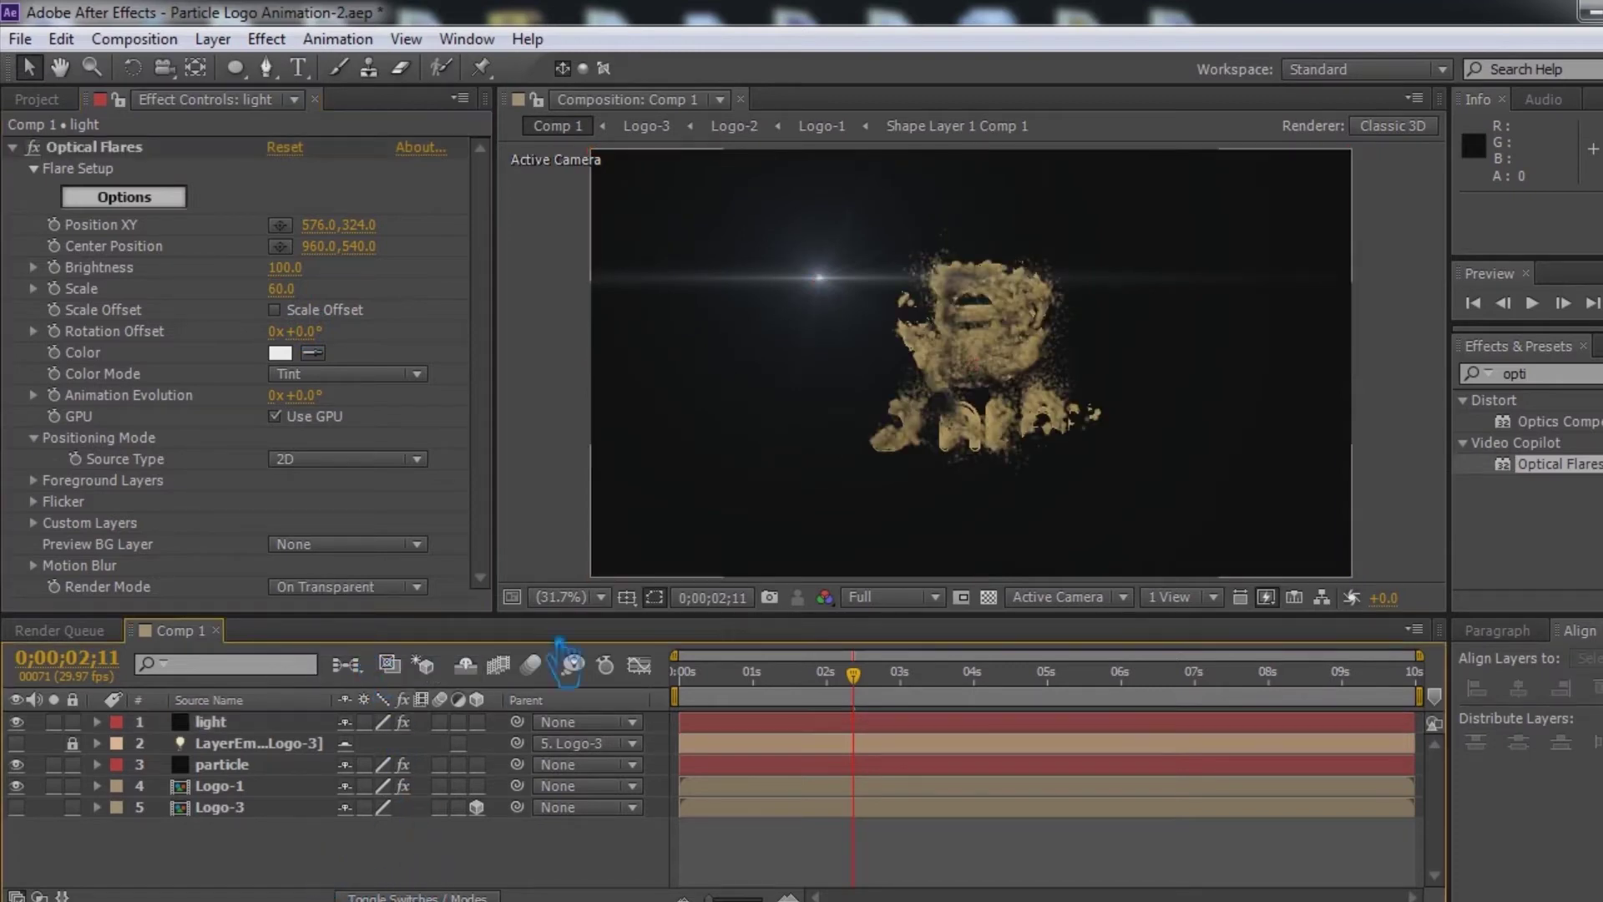
click(127, 199)
click(1469, 14)
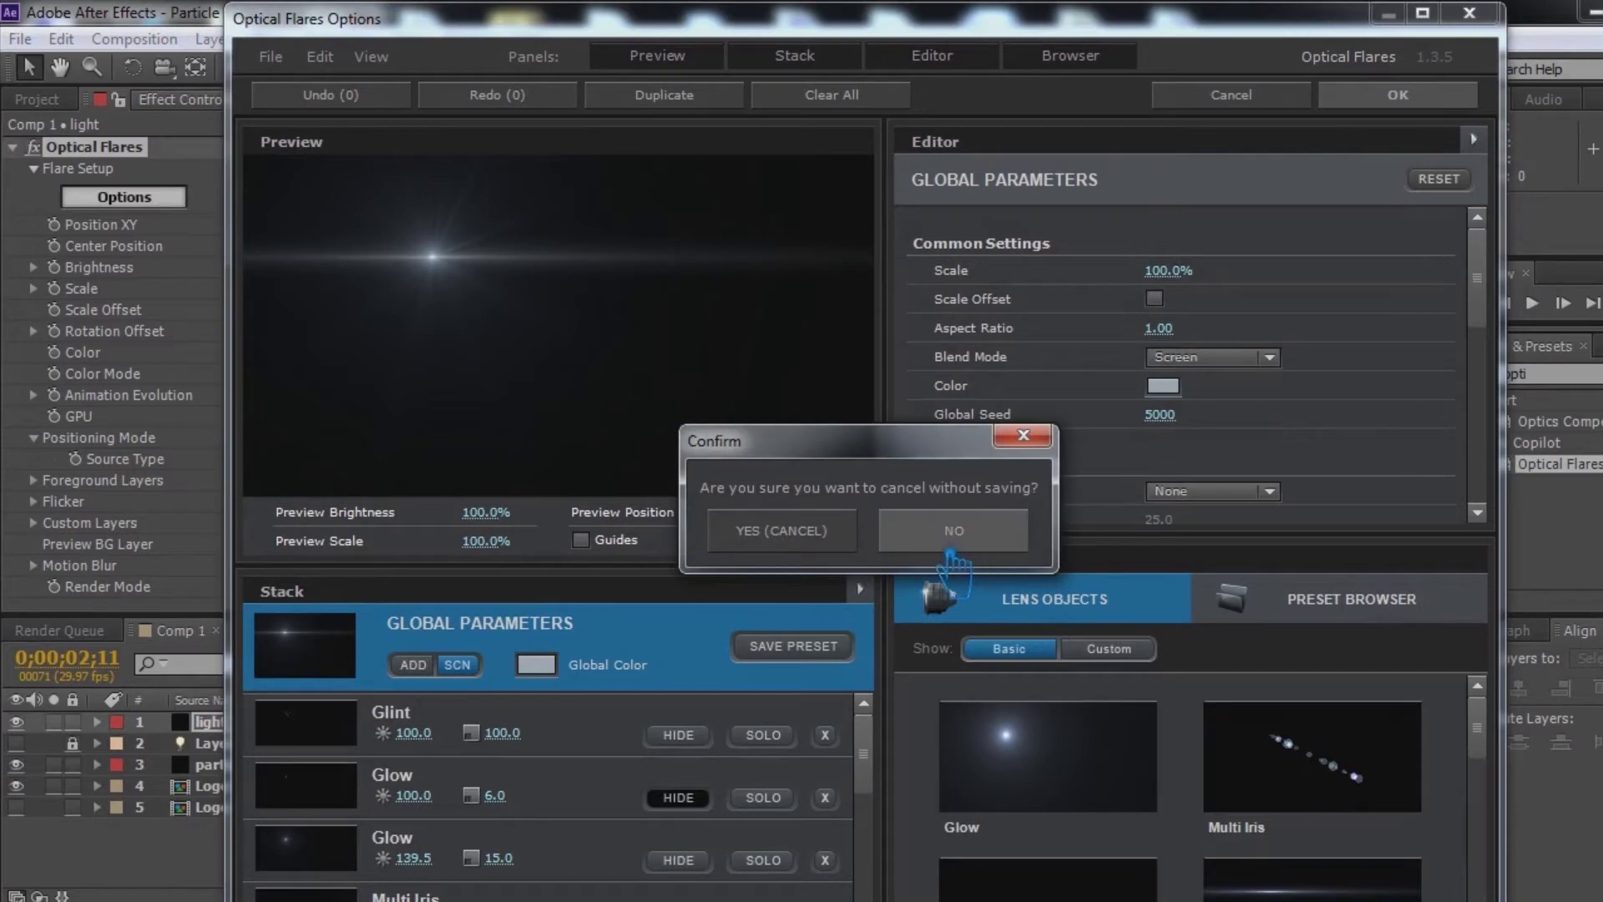
click(799, 549)
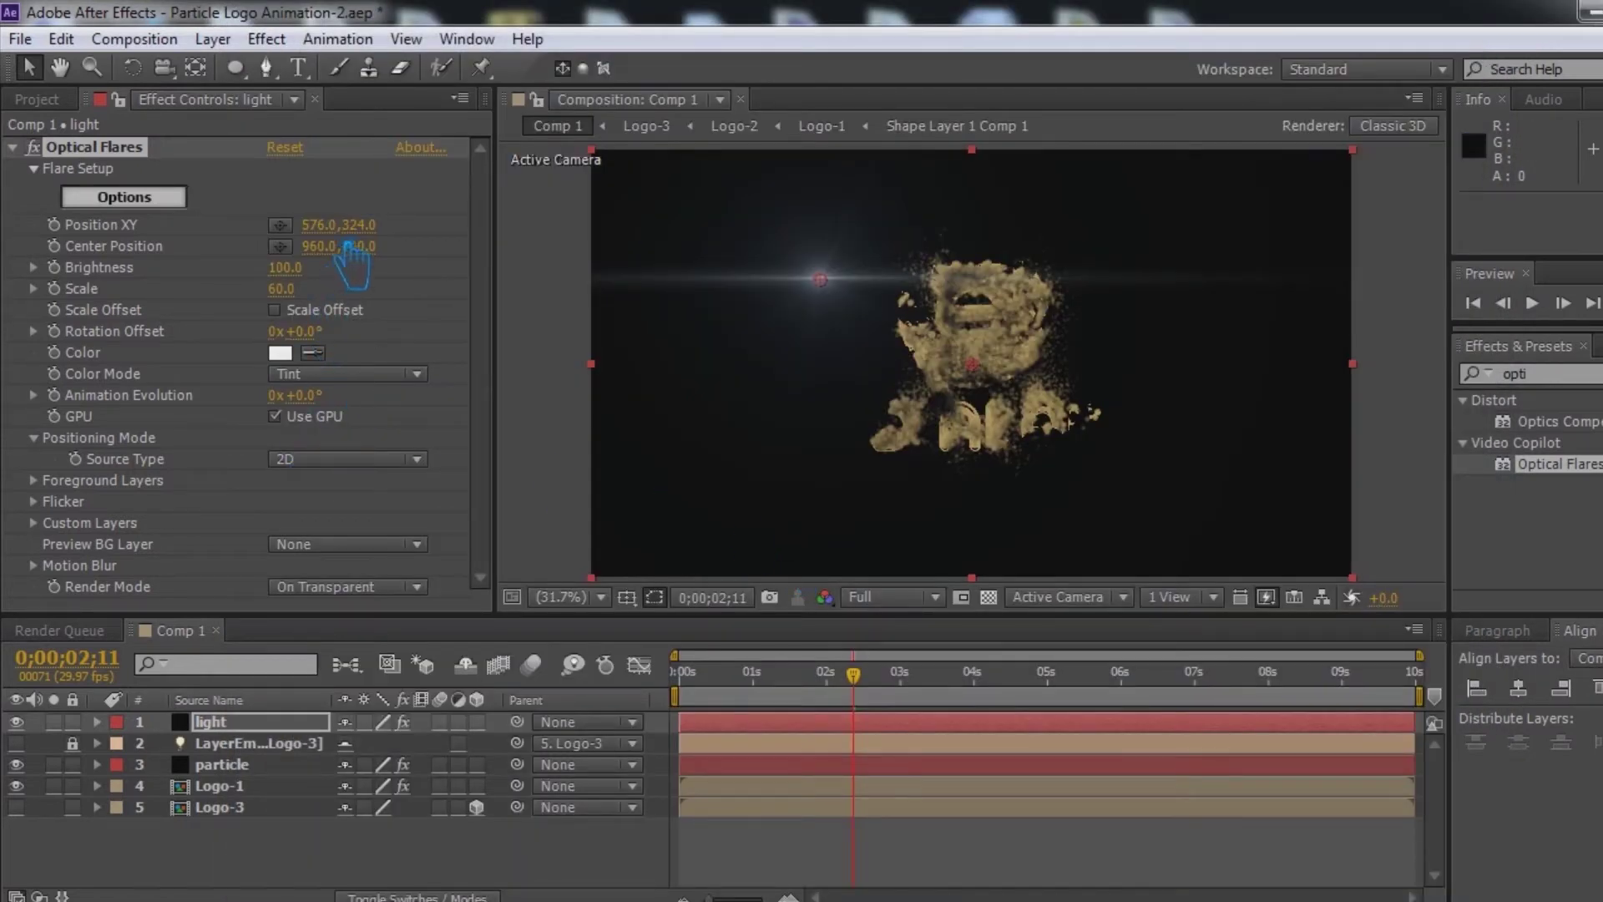
Step: Move the flare to about 952, 839, centred beneath the logo's tagline, checking it at 0;00;07;24
drag(847, 292, 1006, 476)
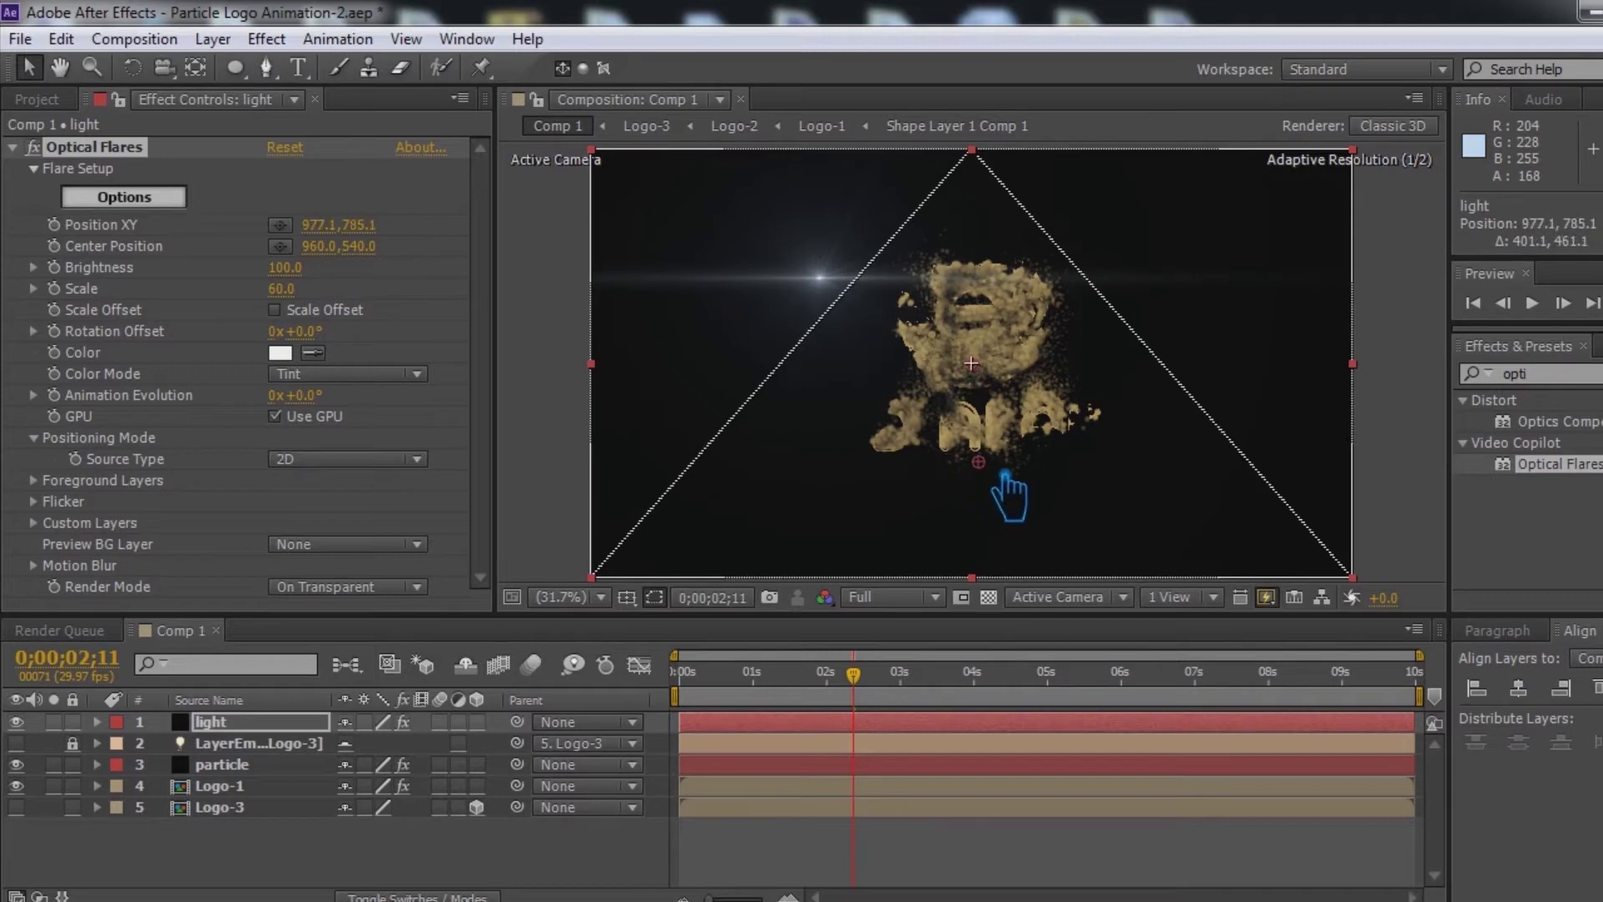
drag(890, 693, 1256, 697)
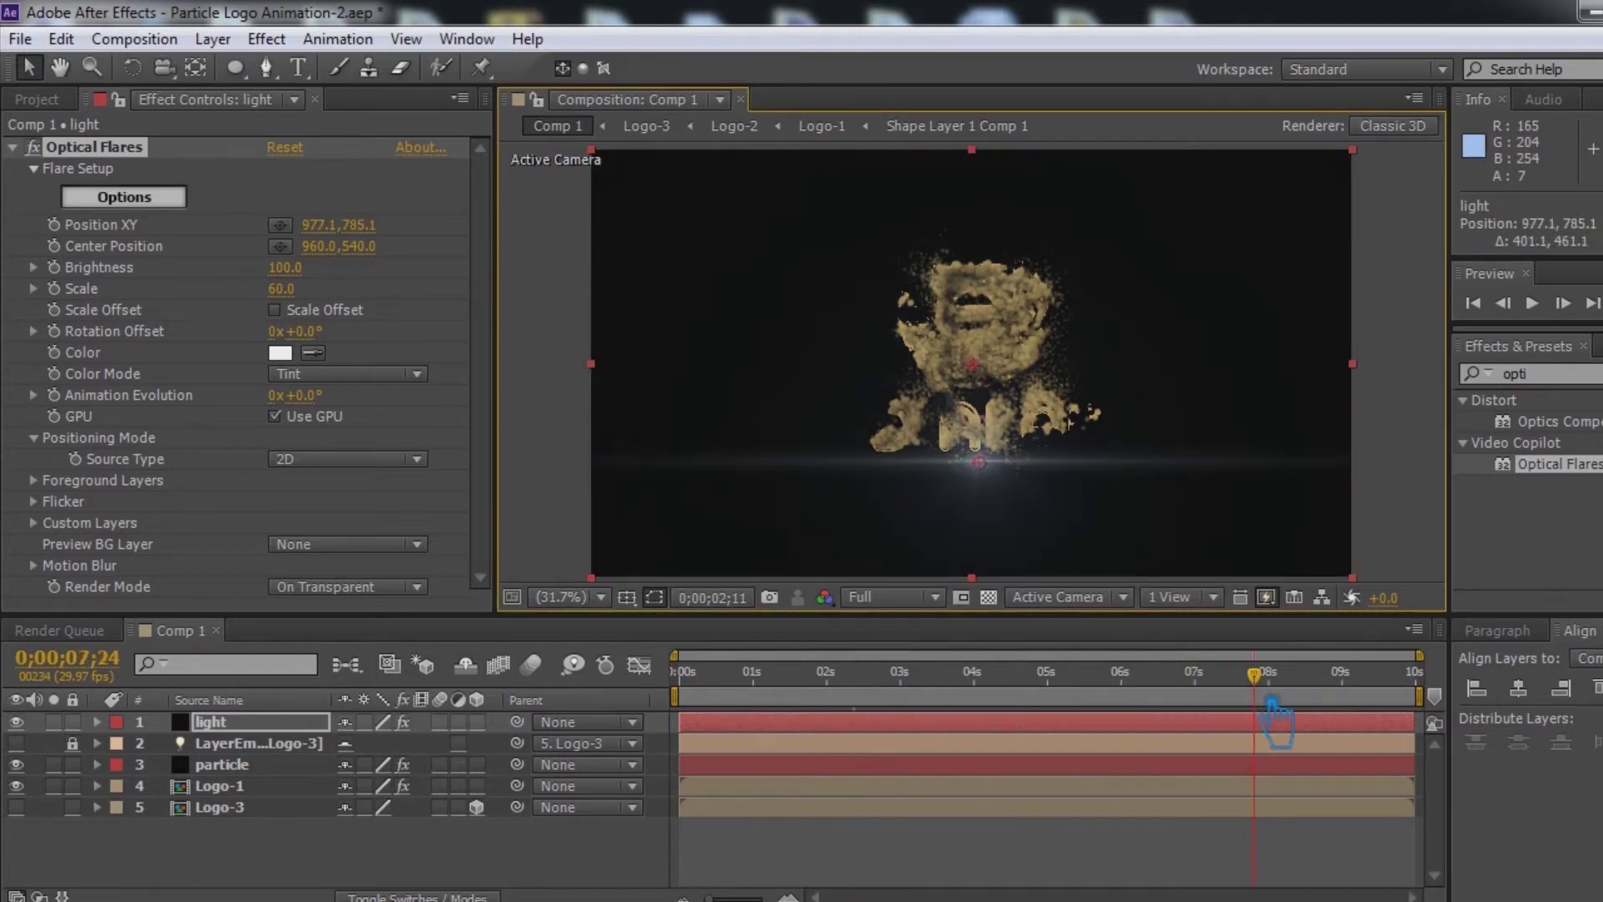
drag(1005, 478, 995, 496)
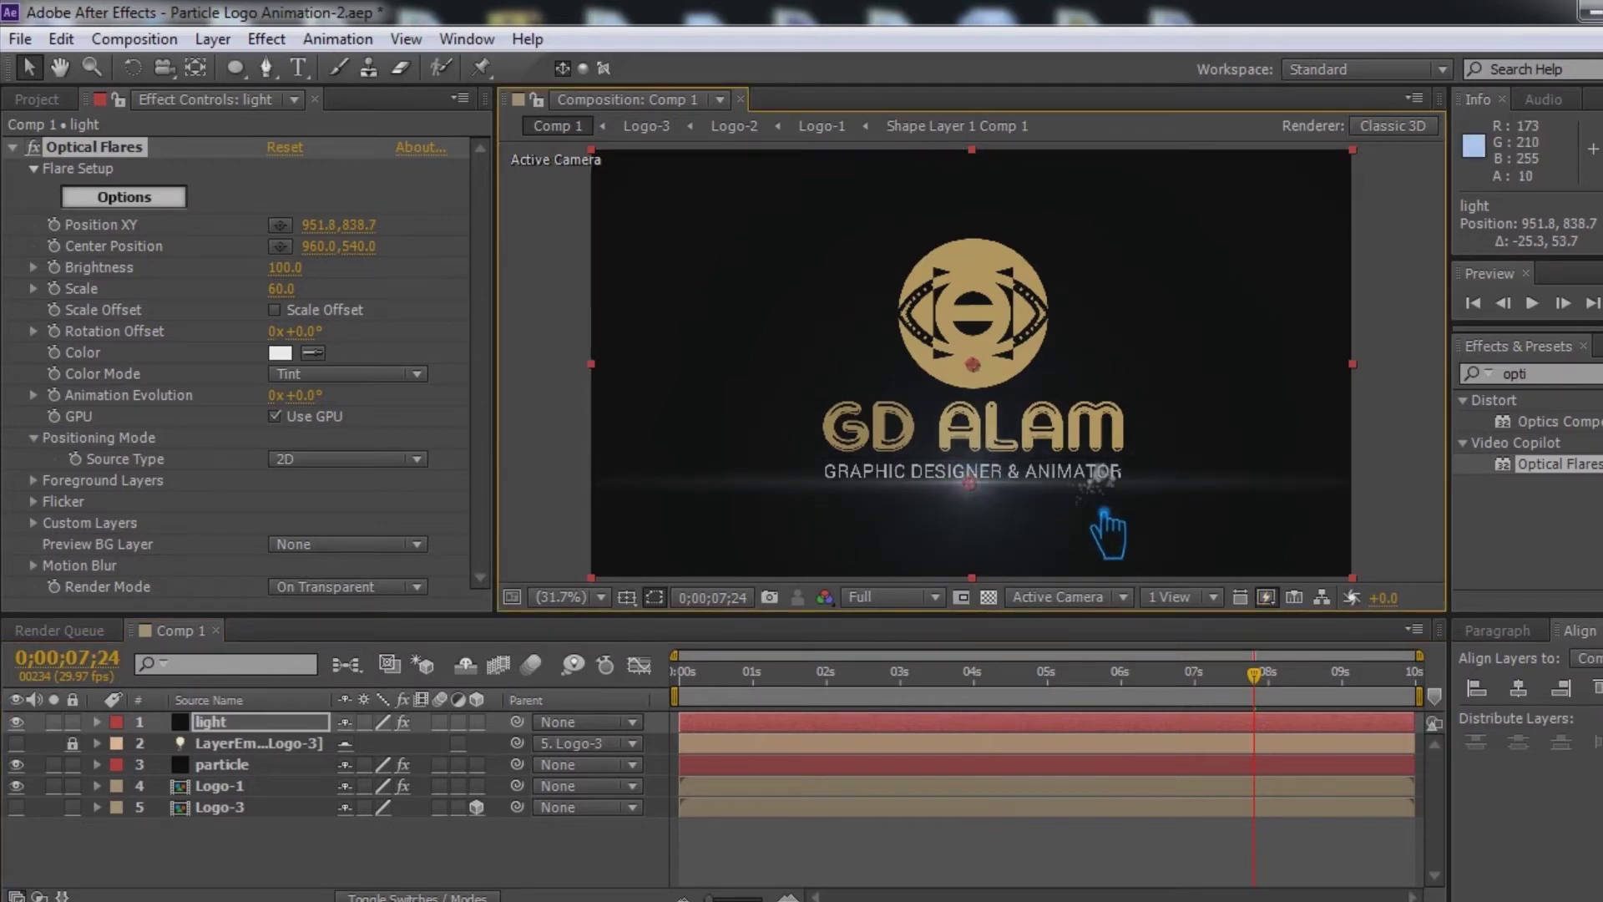
Step: Set the current time to 0;00;08;17 and the flare's Scale to 70
click(1310, 675)
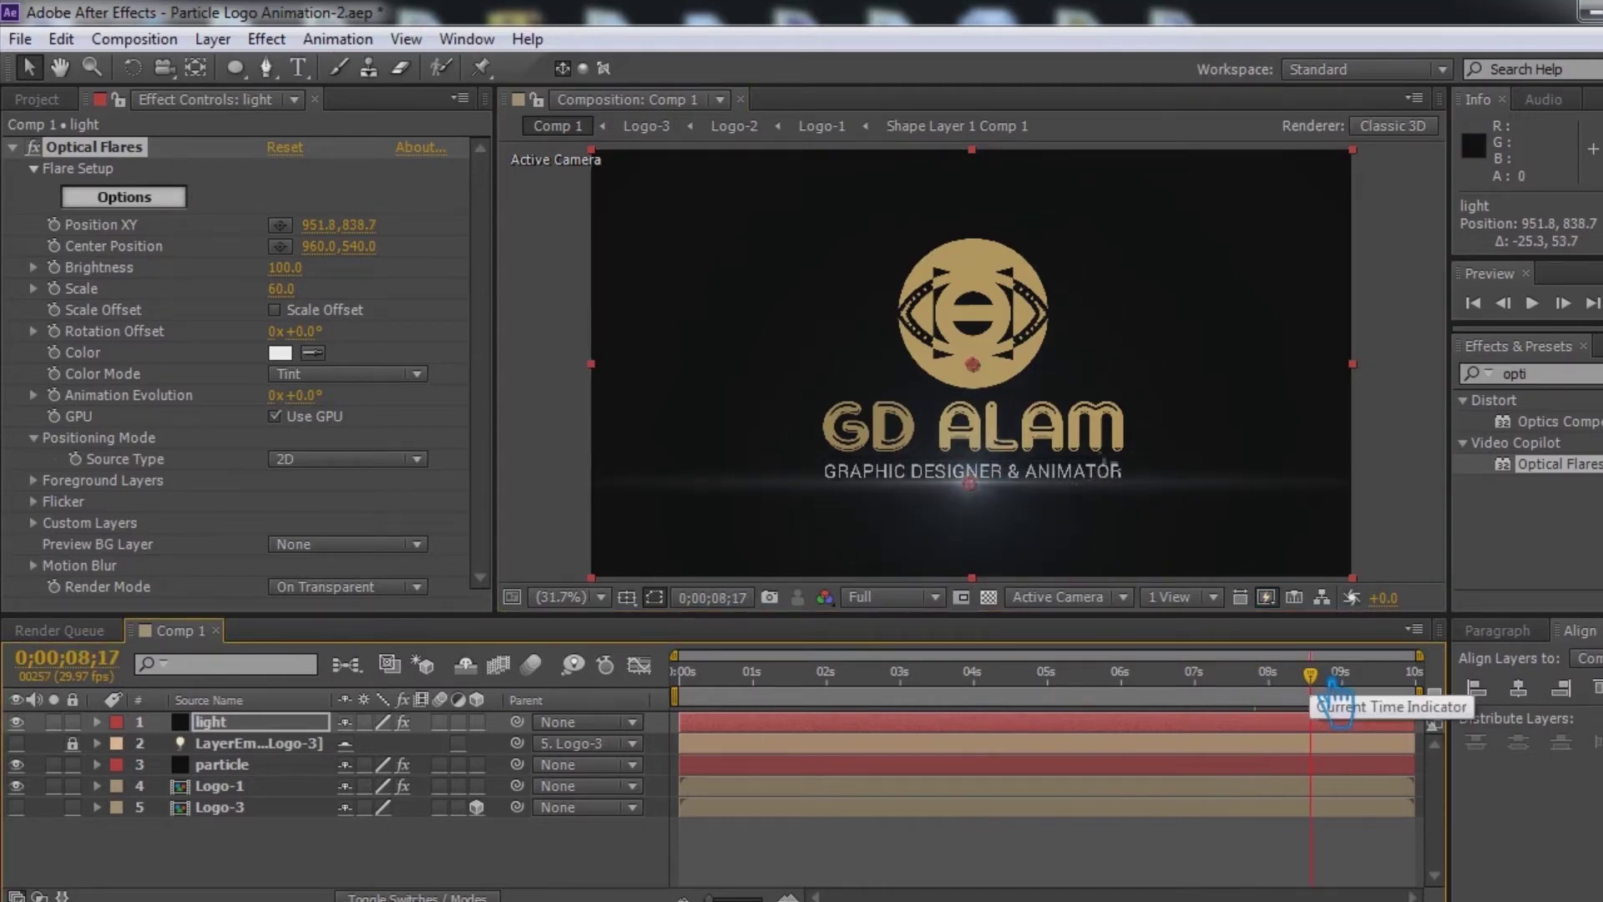
click(288, 289)
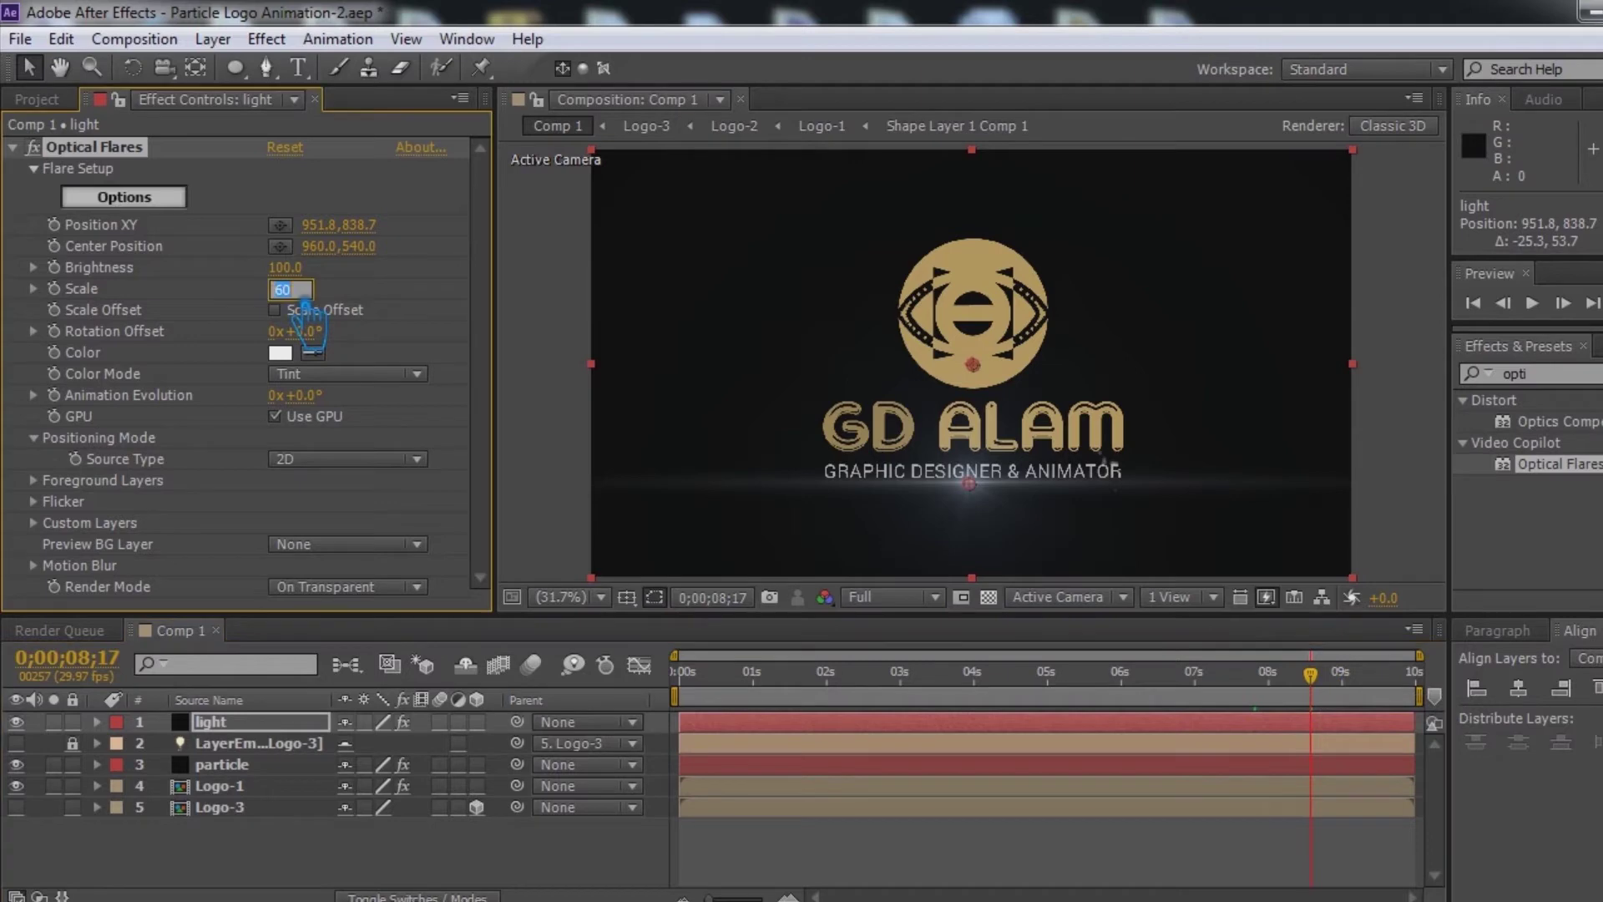
text(70)
key(Return)
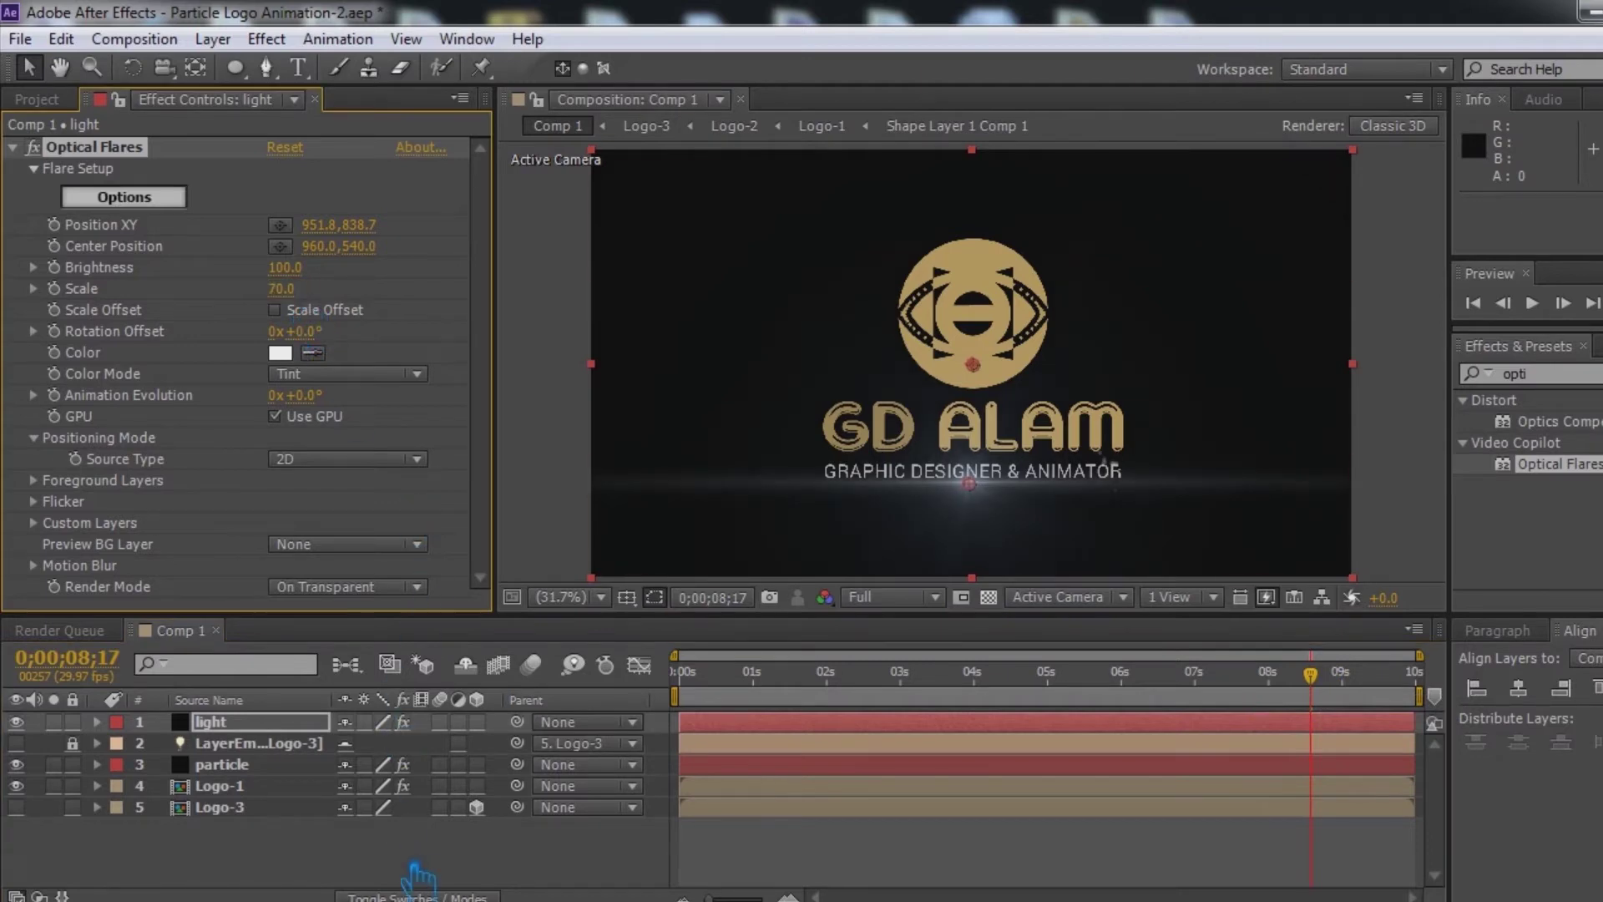
Step: Sample the logo's gold for the flare's Color and lighten it to pale gold F7DFAA
click(280, 353)
click(560, 377)
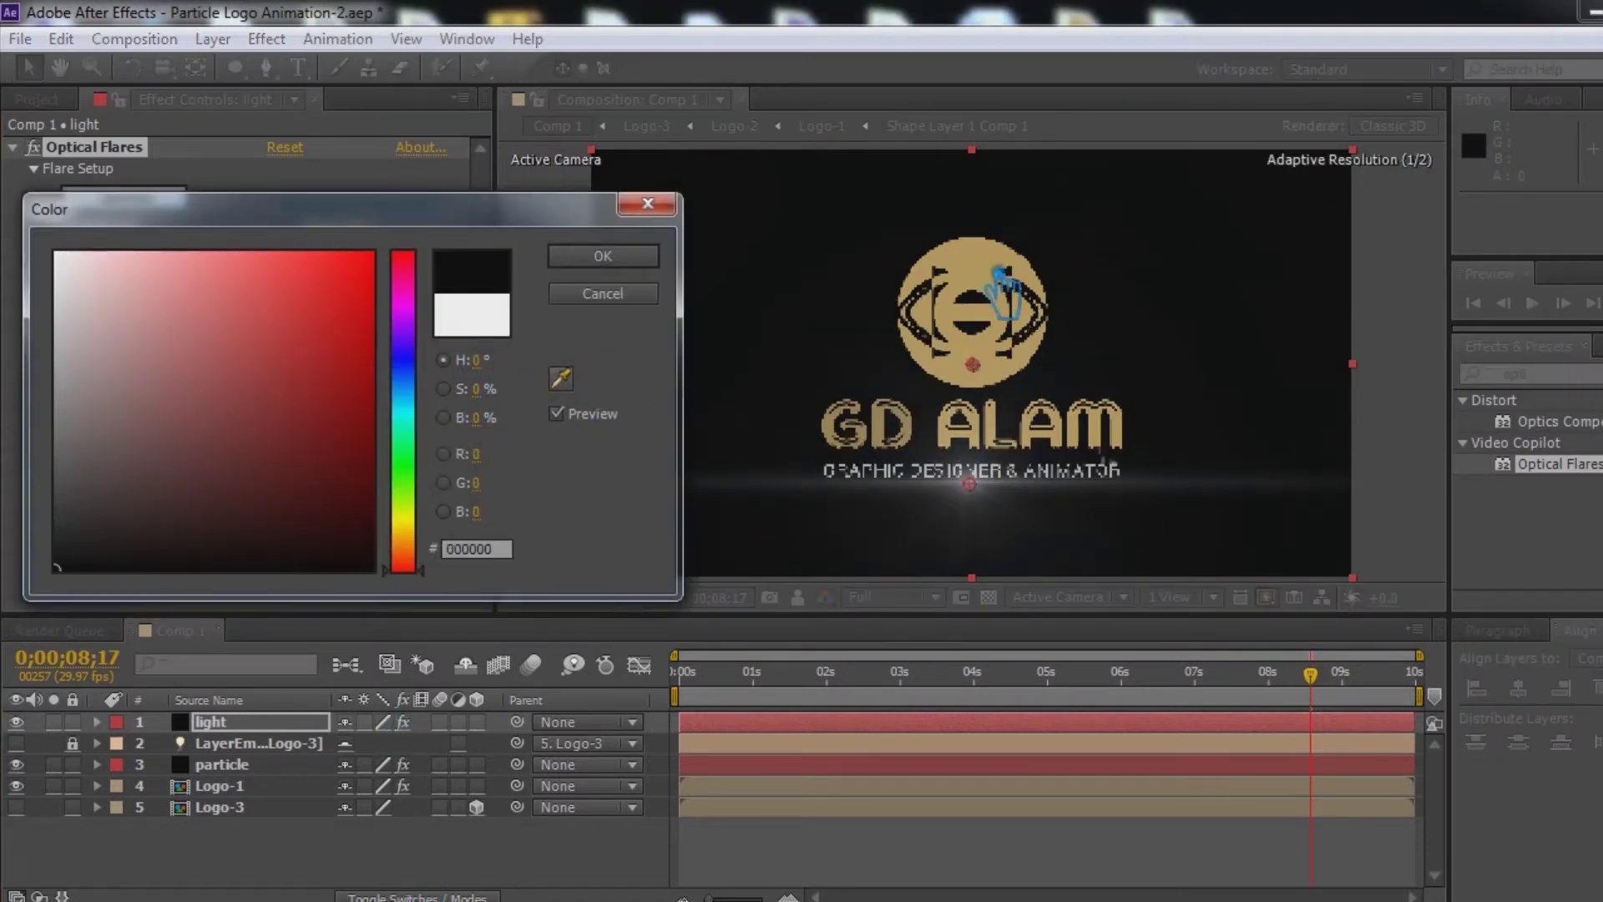
click(560, 377)
click(998, 272)
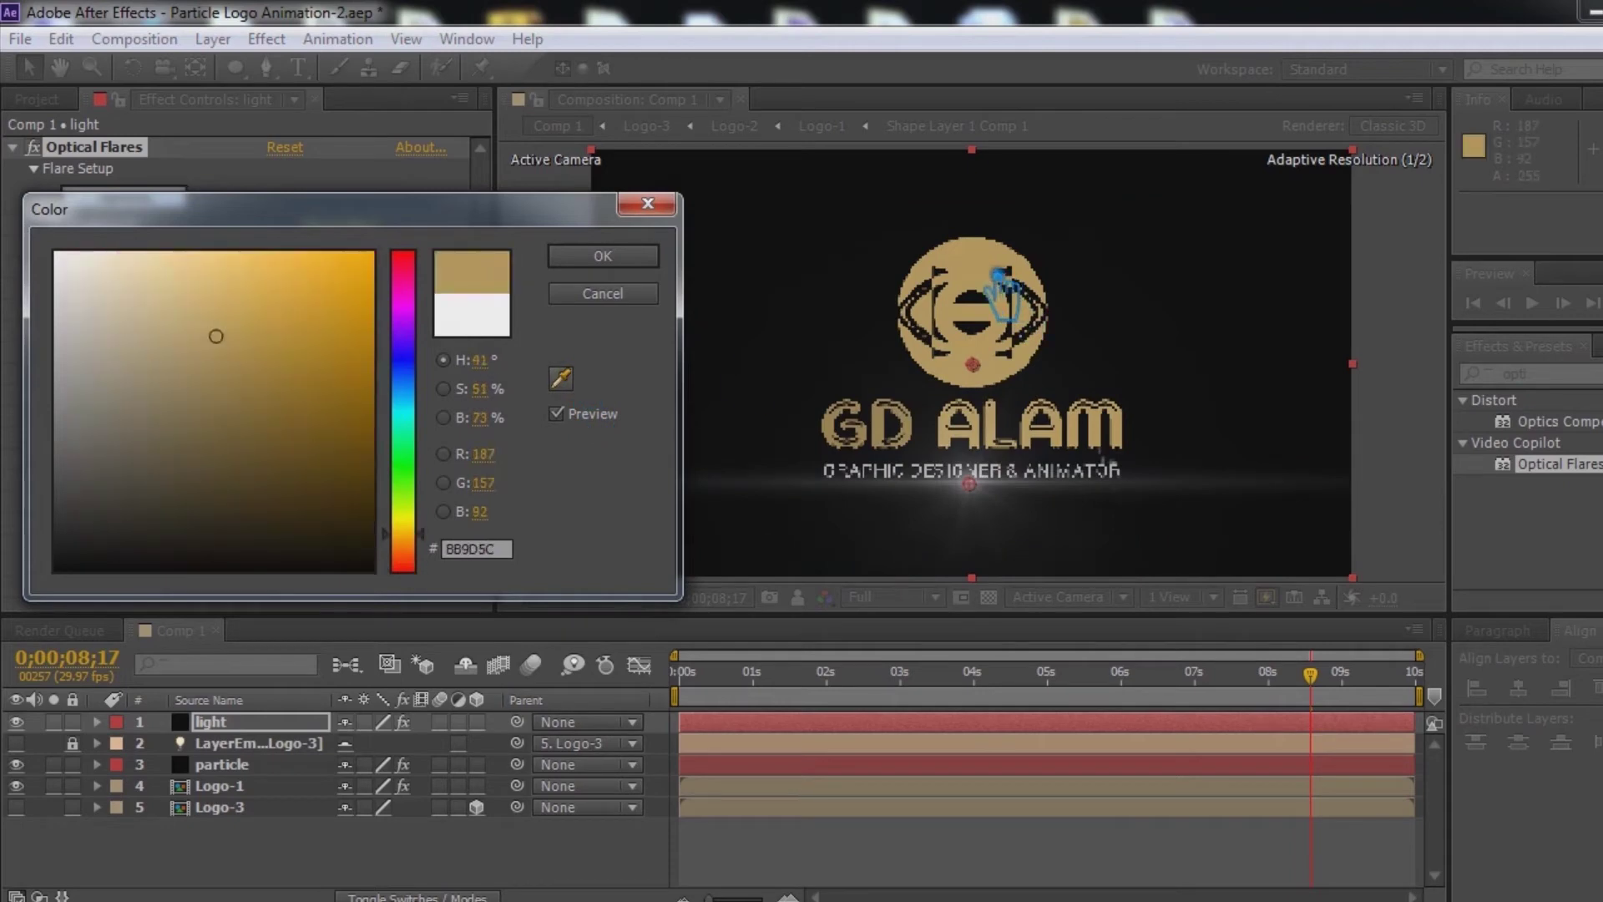
click(158, 264)
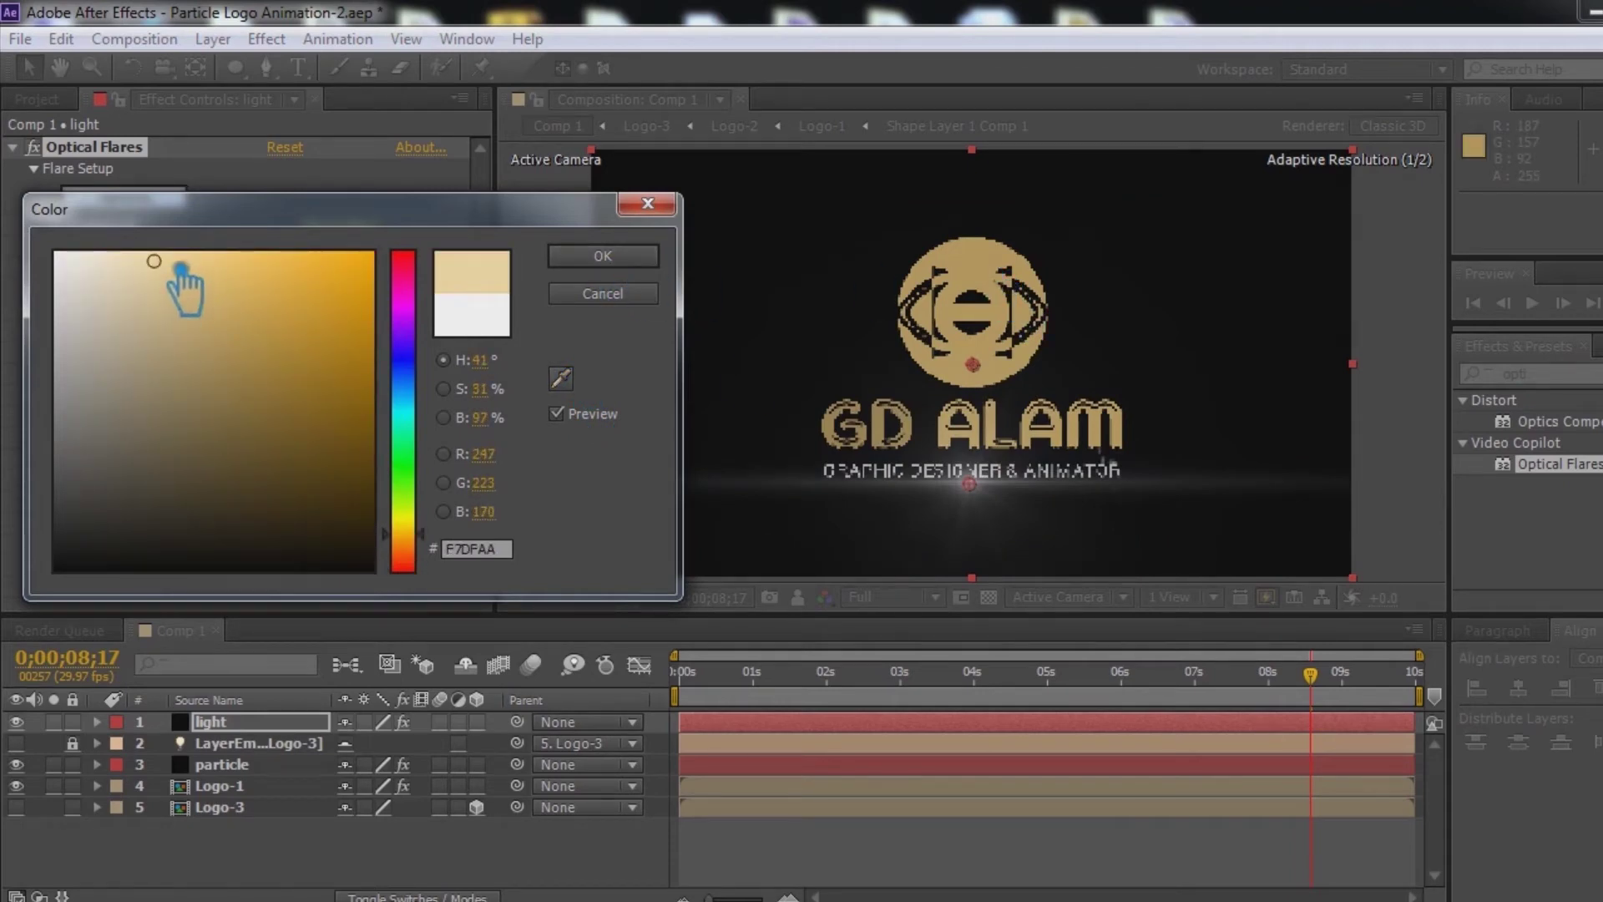
click(626, 260)
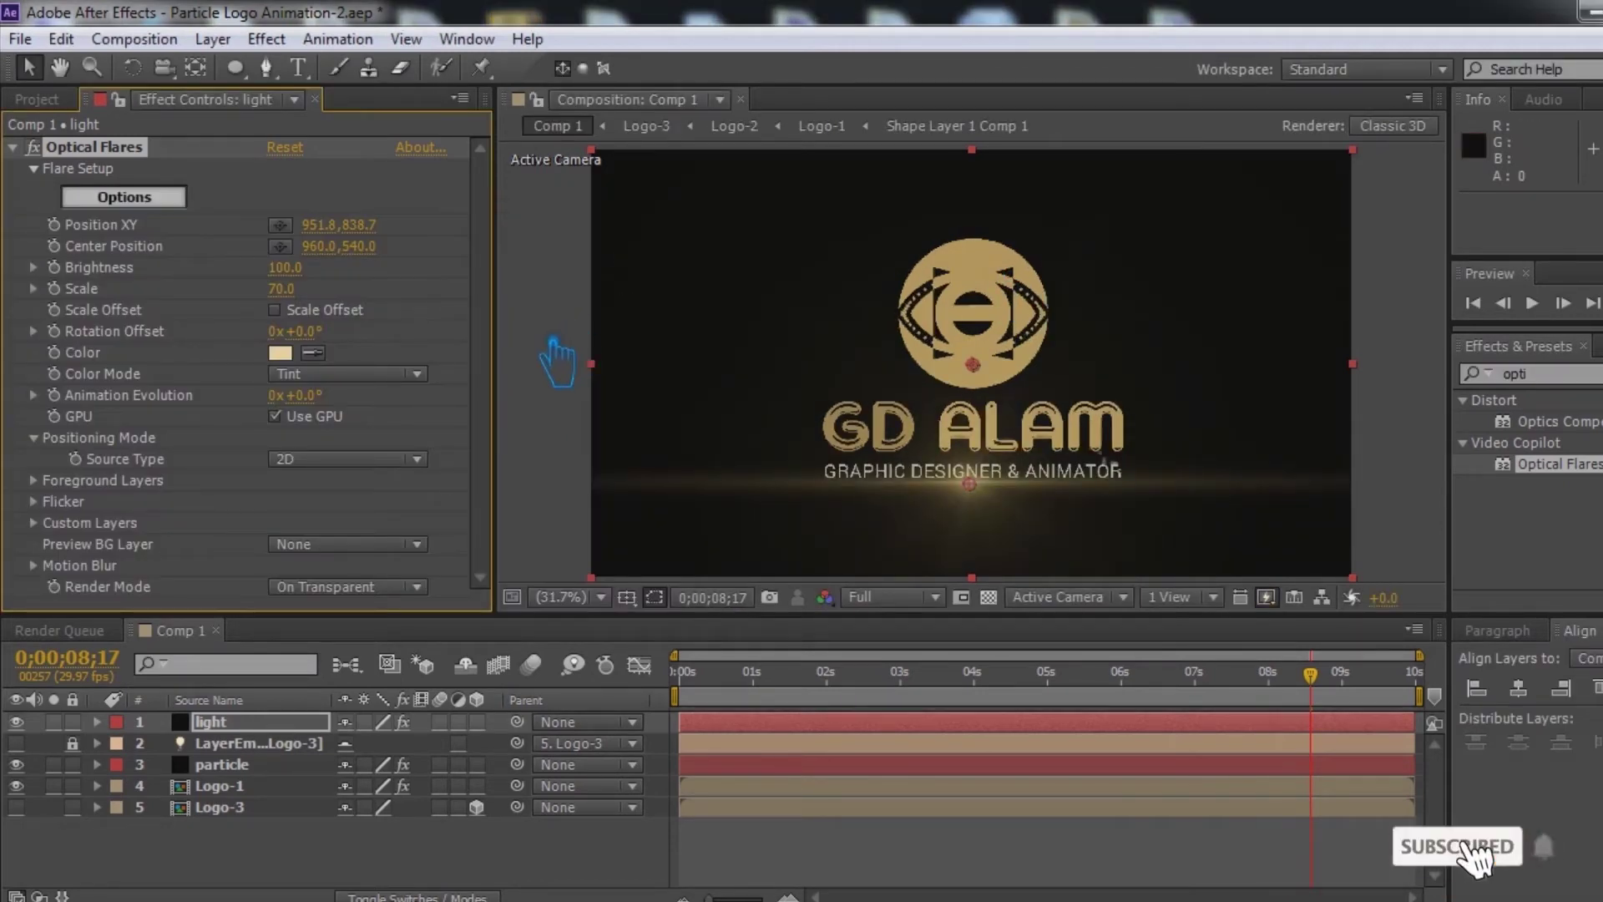
Step: At 0;00;08;19, move the flare before the tagline's first letter, to about 525.5, 838.7, and start keyframing its Position XY
drag(970, 485, 821, 493)
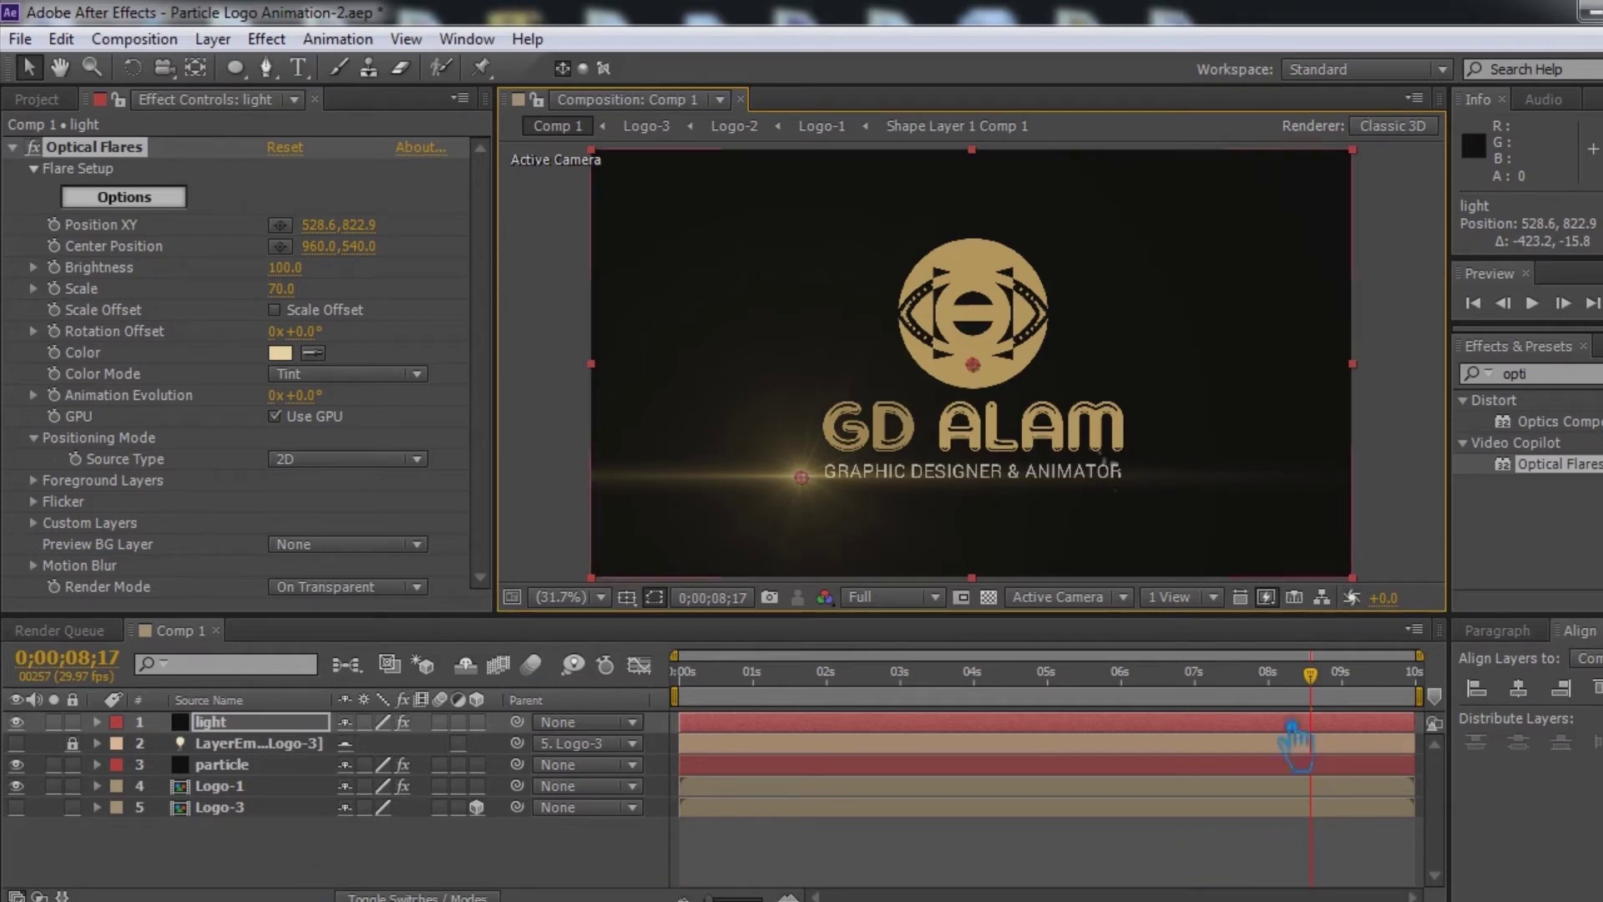
click(1303, 675)
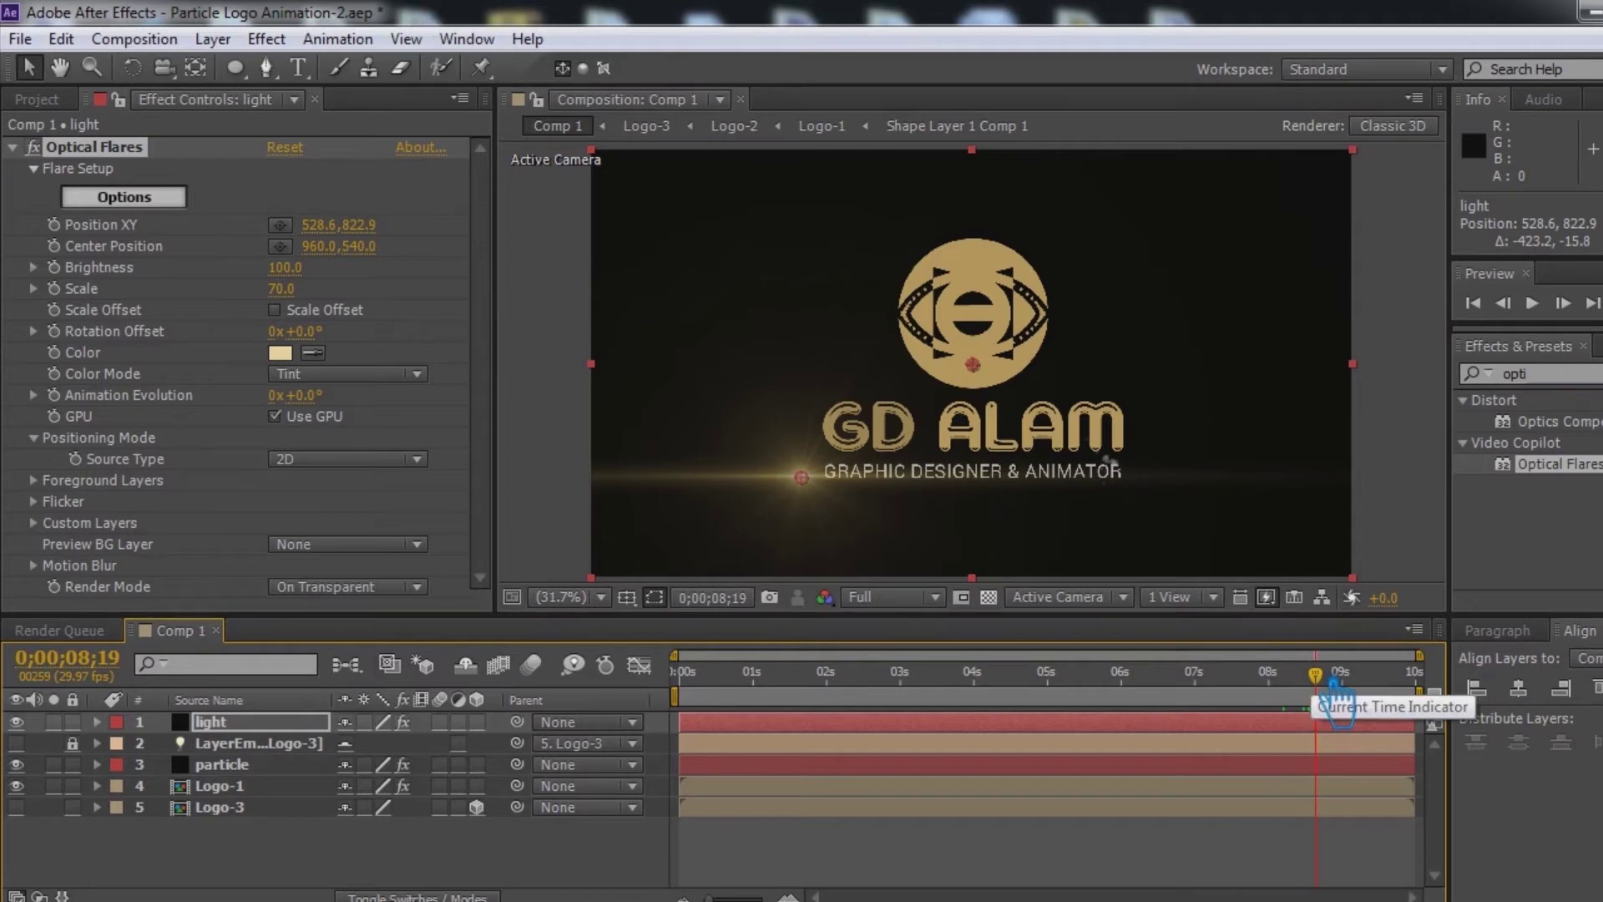
drag(825, 494, 825, 499)
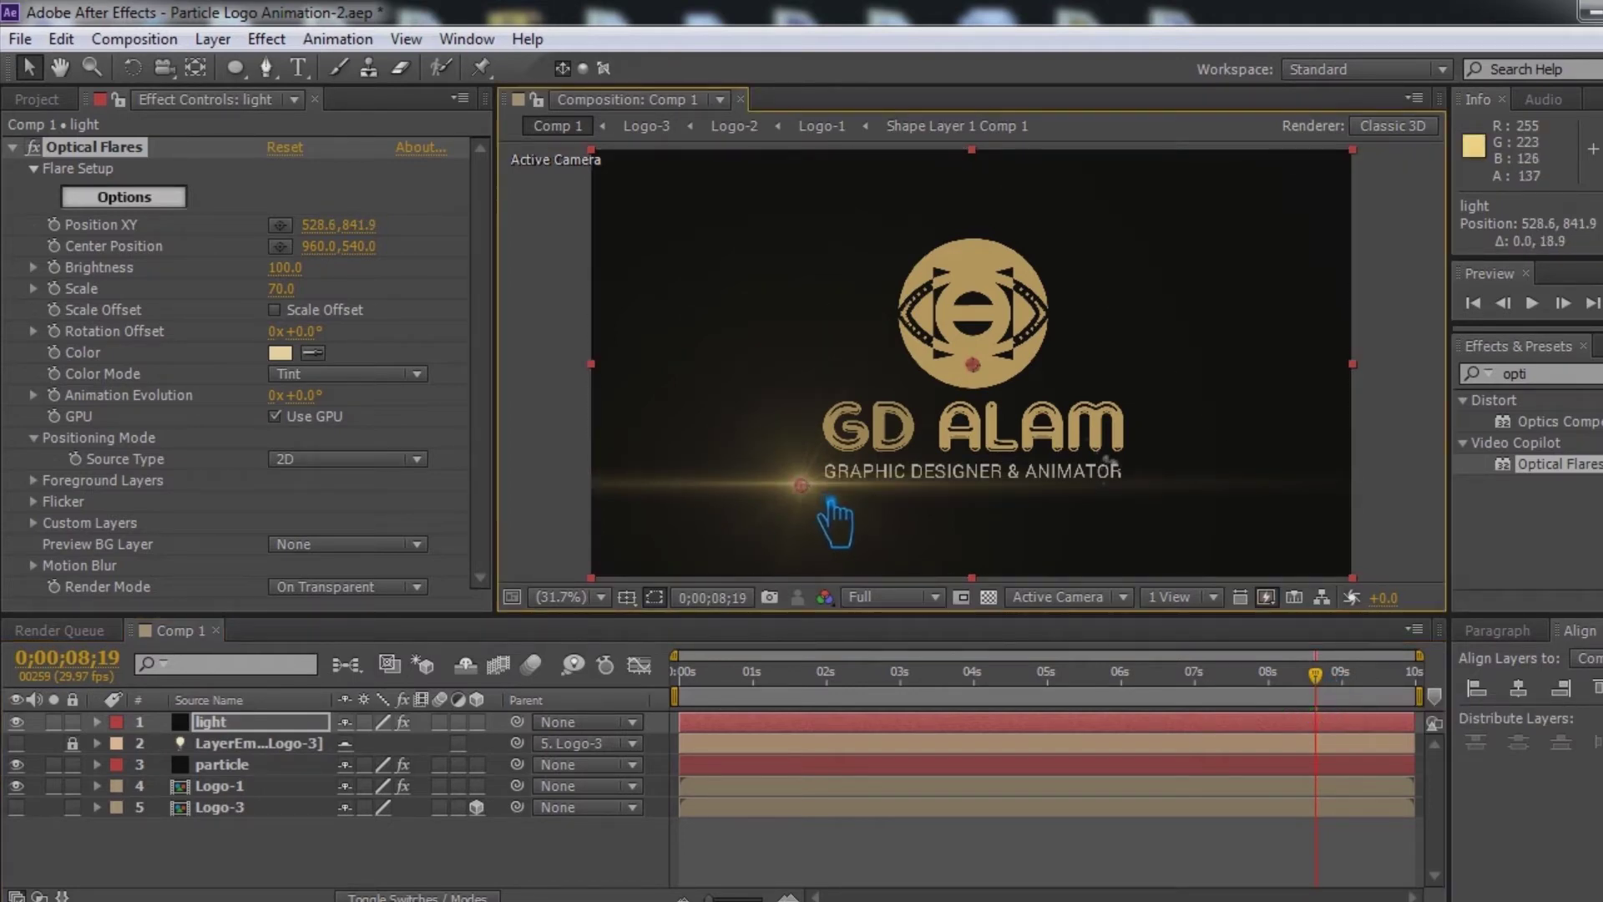
drag(826, 499, 825, 498)
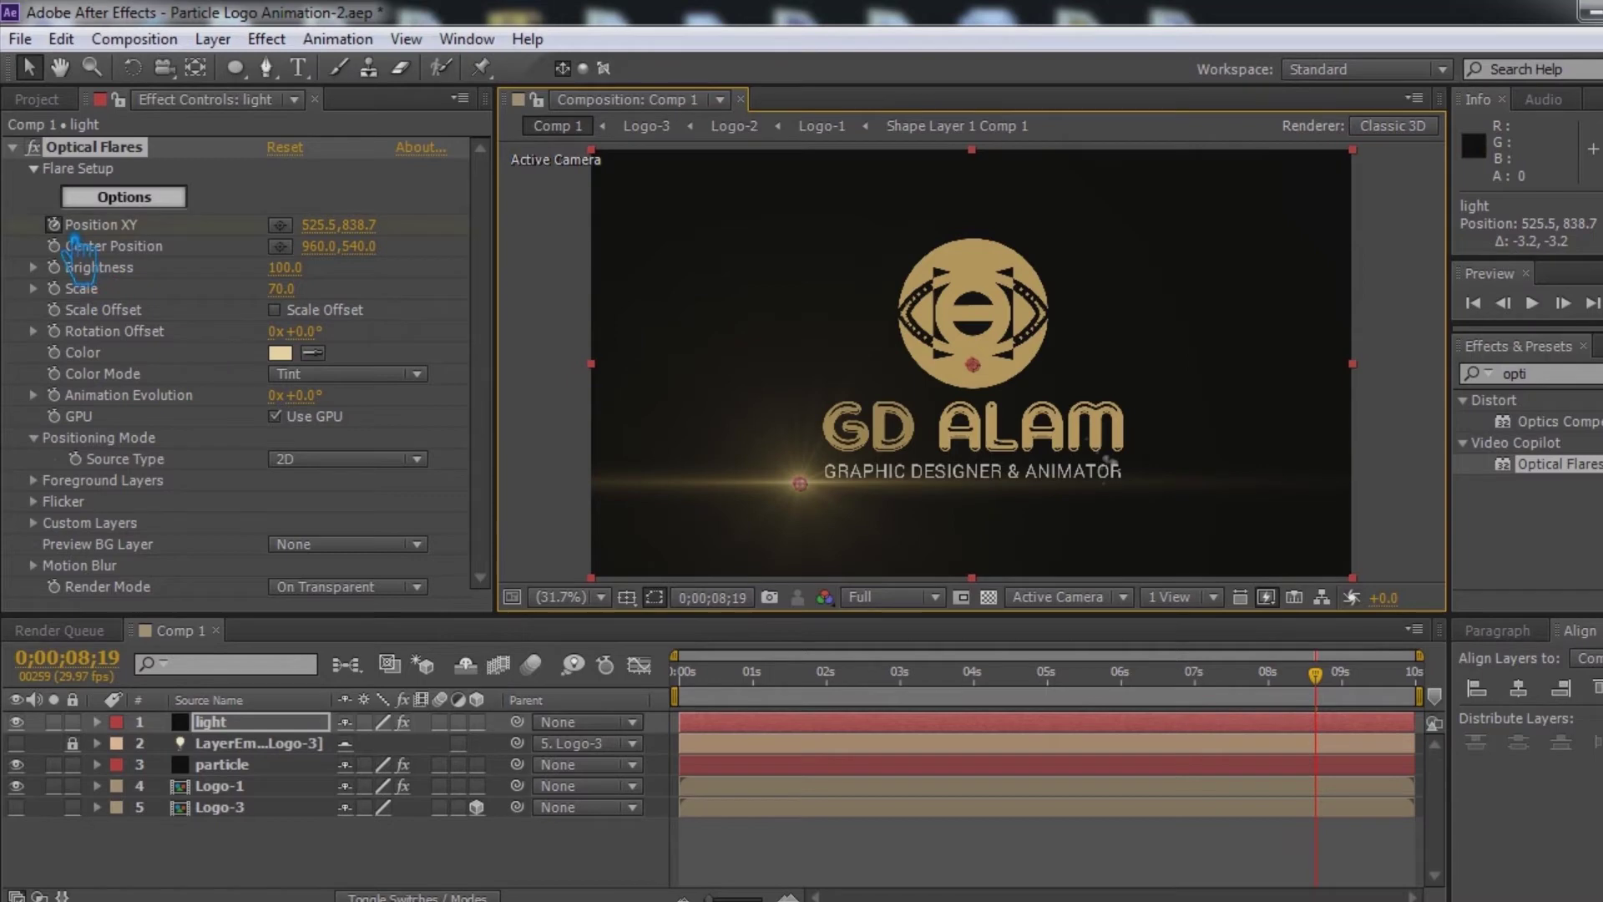
Step: Start keyframing the flare's Brightness at its current value, and set it to 0 at 0;00;08;15
click(80, 265)
click(1305, 673)
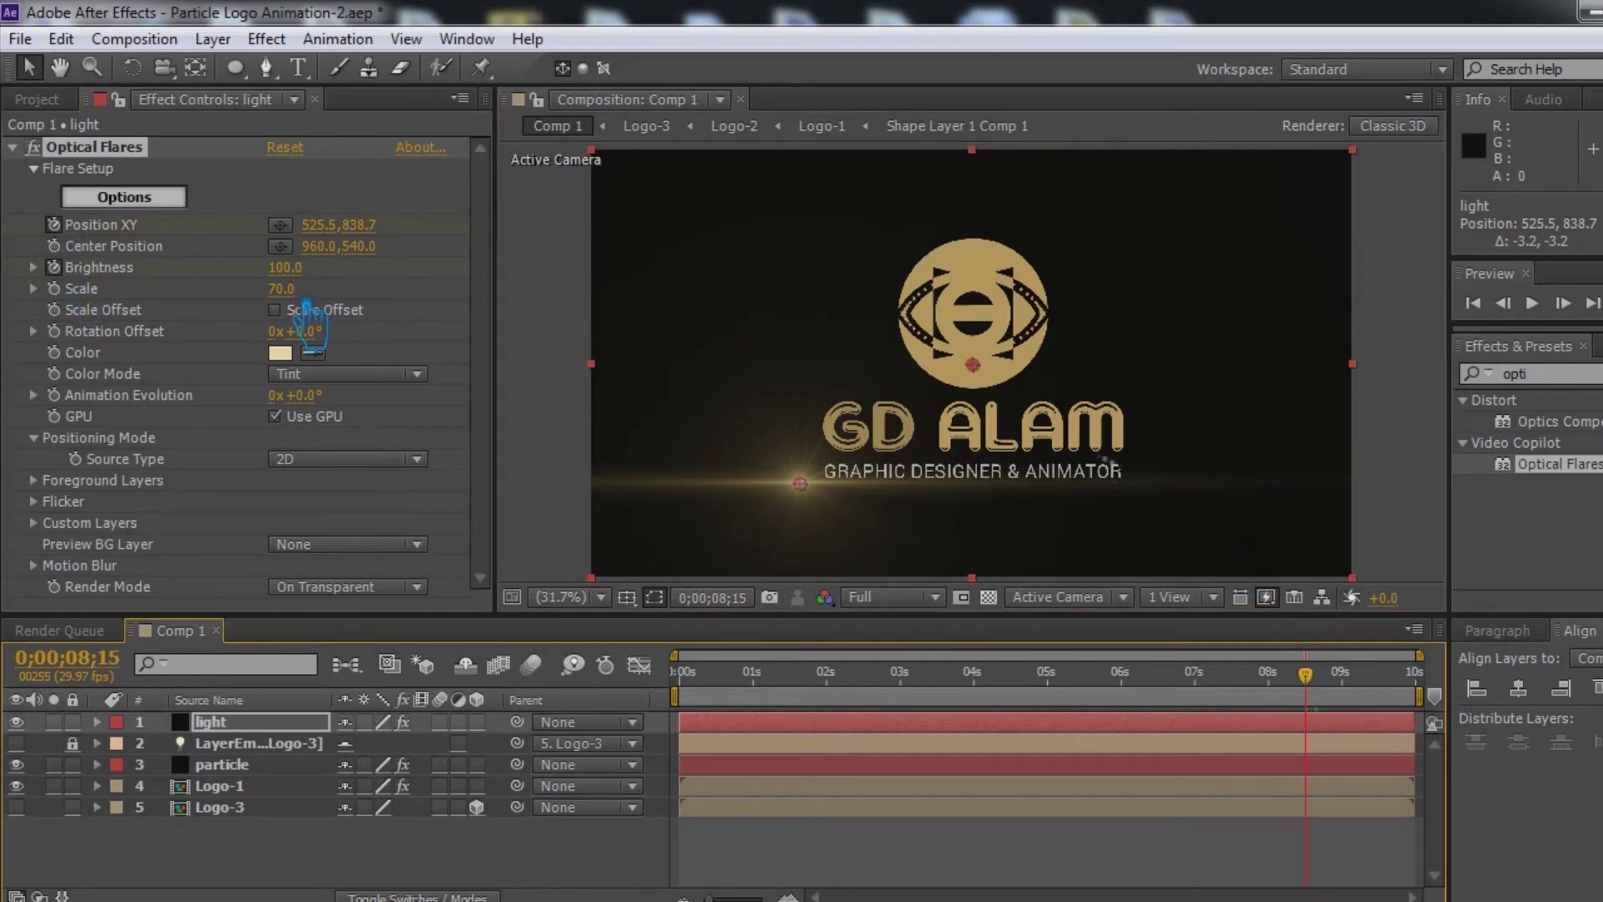
drag(288, 268, 25, 300)
Step: At 0;00;09;19, set the flare's Position XY to 1354.5, 838.7, just past the end of the tagline
click(1334, 684)
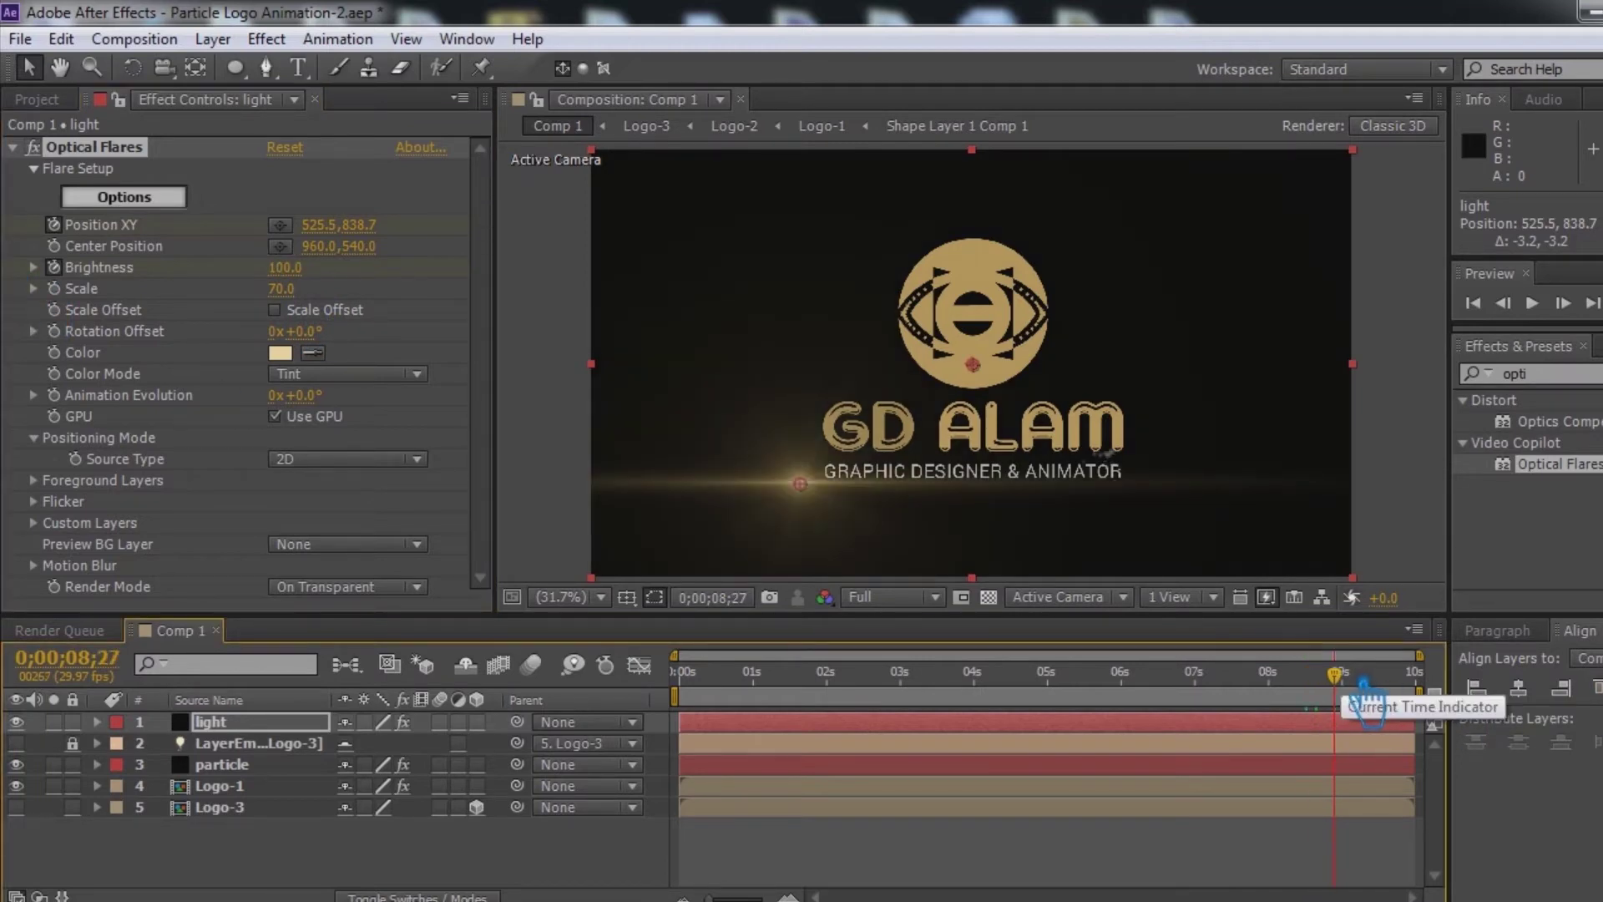
click(1377, 673)
drag(1412, 689, 1388, 680)
drag(342, 238, 705, 268)
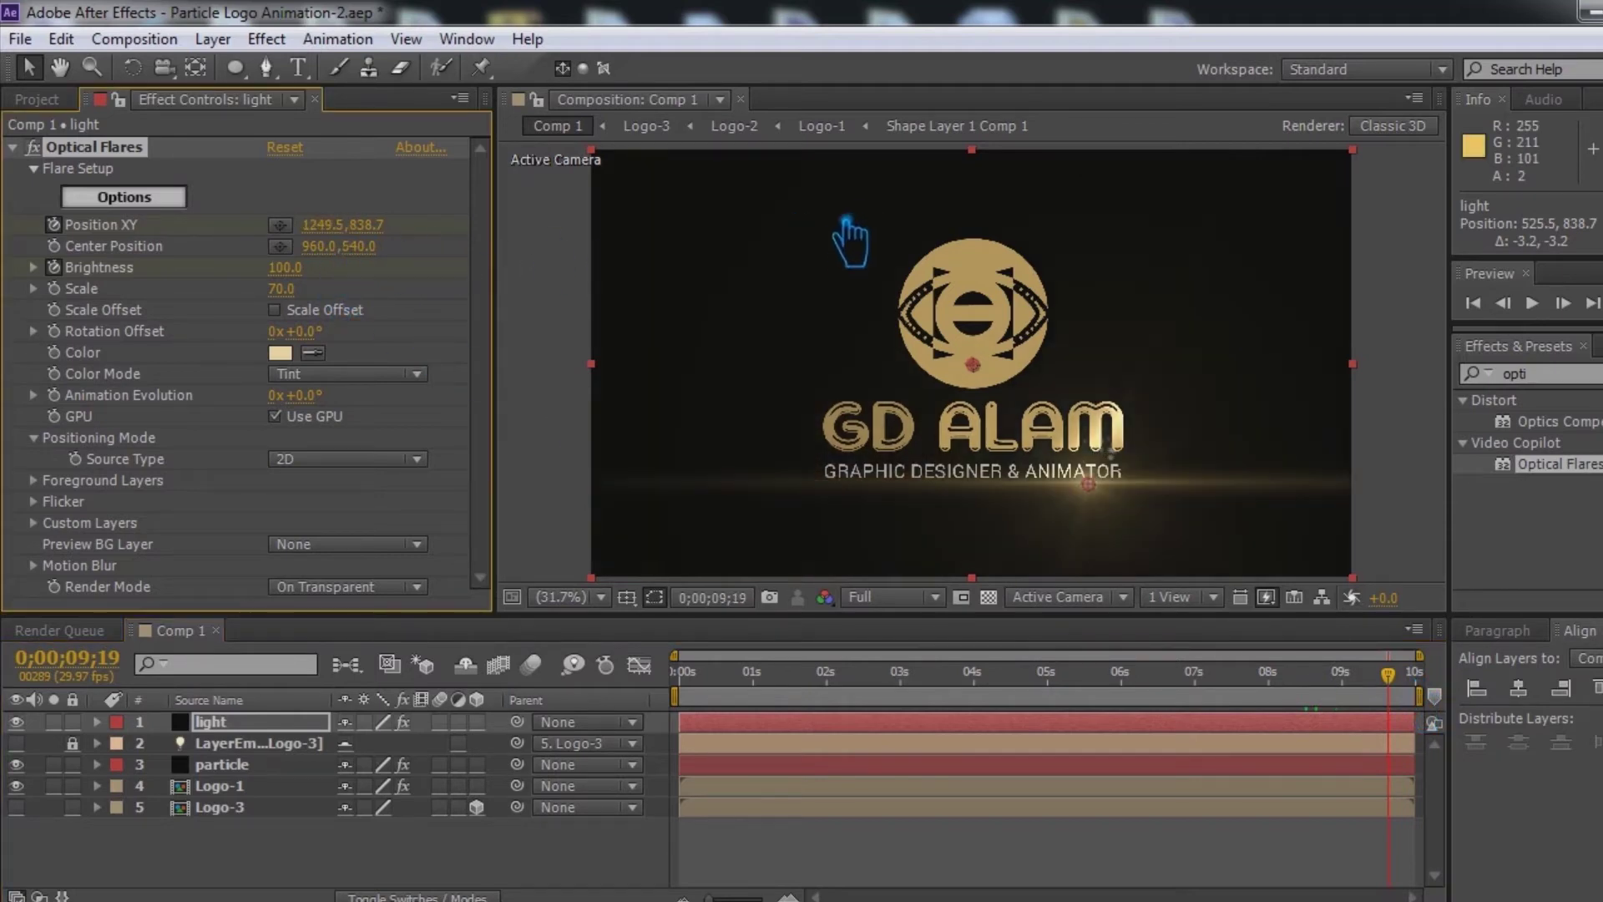
drag(343, 237, 446, 248)
mouse_move(348, 242)
mouse_down()
mouse_move(386, 261)
mouse_move(328, 244)
mouse_up()
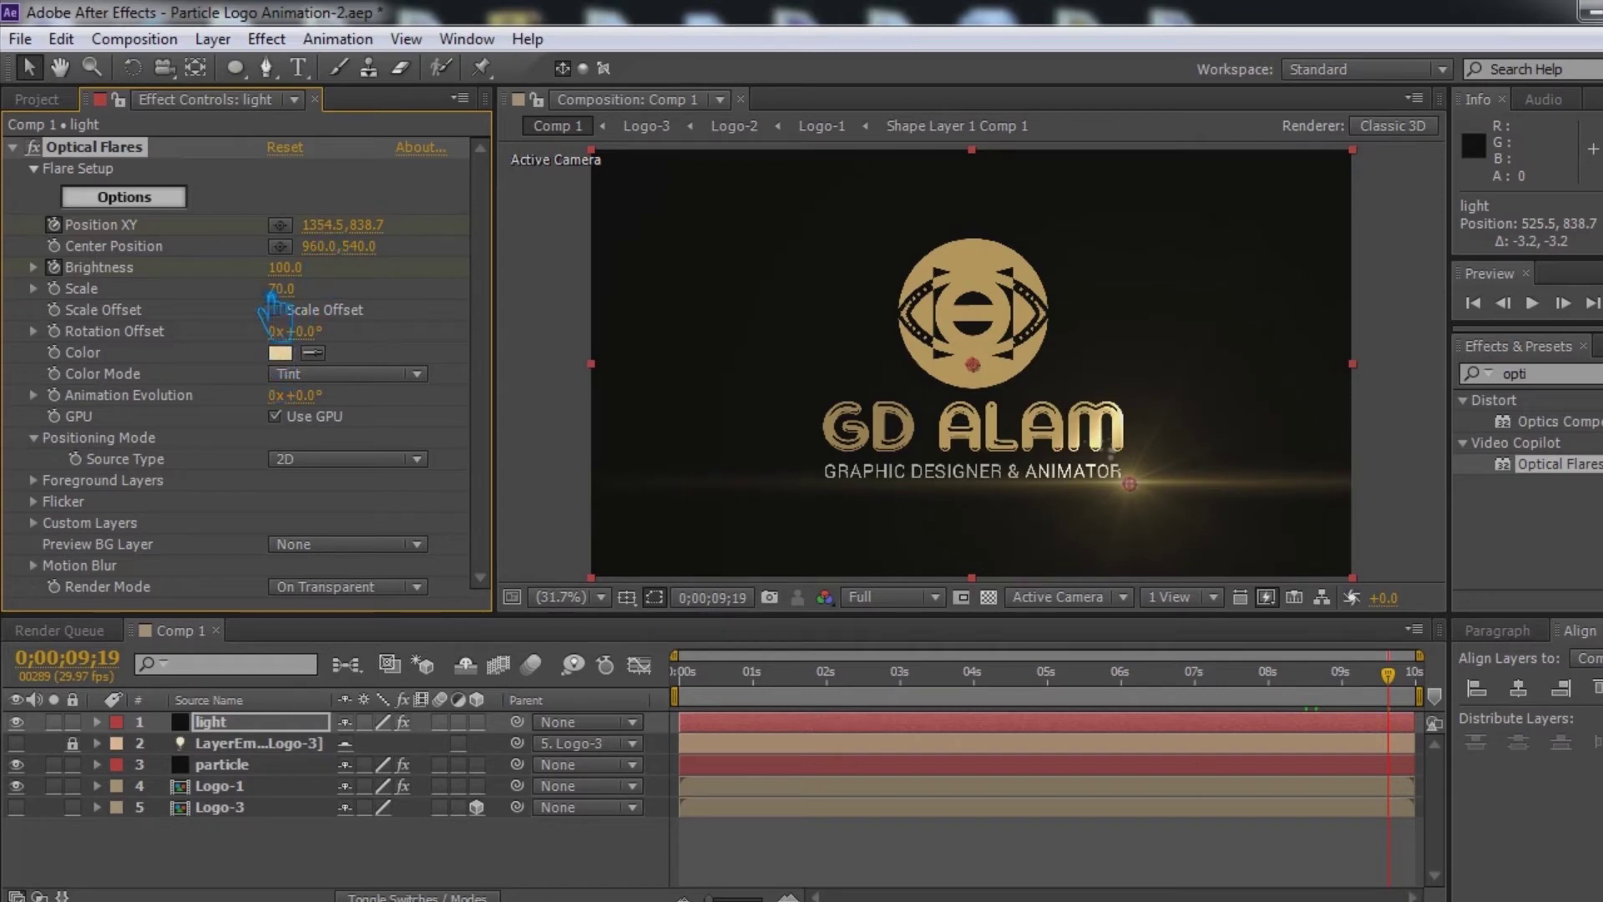
Step: Add a Brightness keyframe of 100 at 0;00;09;19 and set Brightness to 0 at 0;00;09;23
click(97, 721)
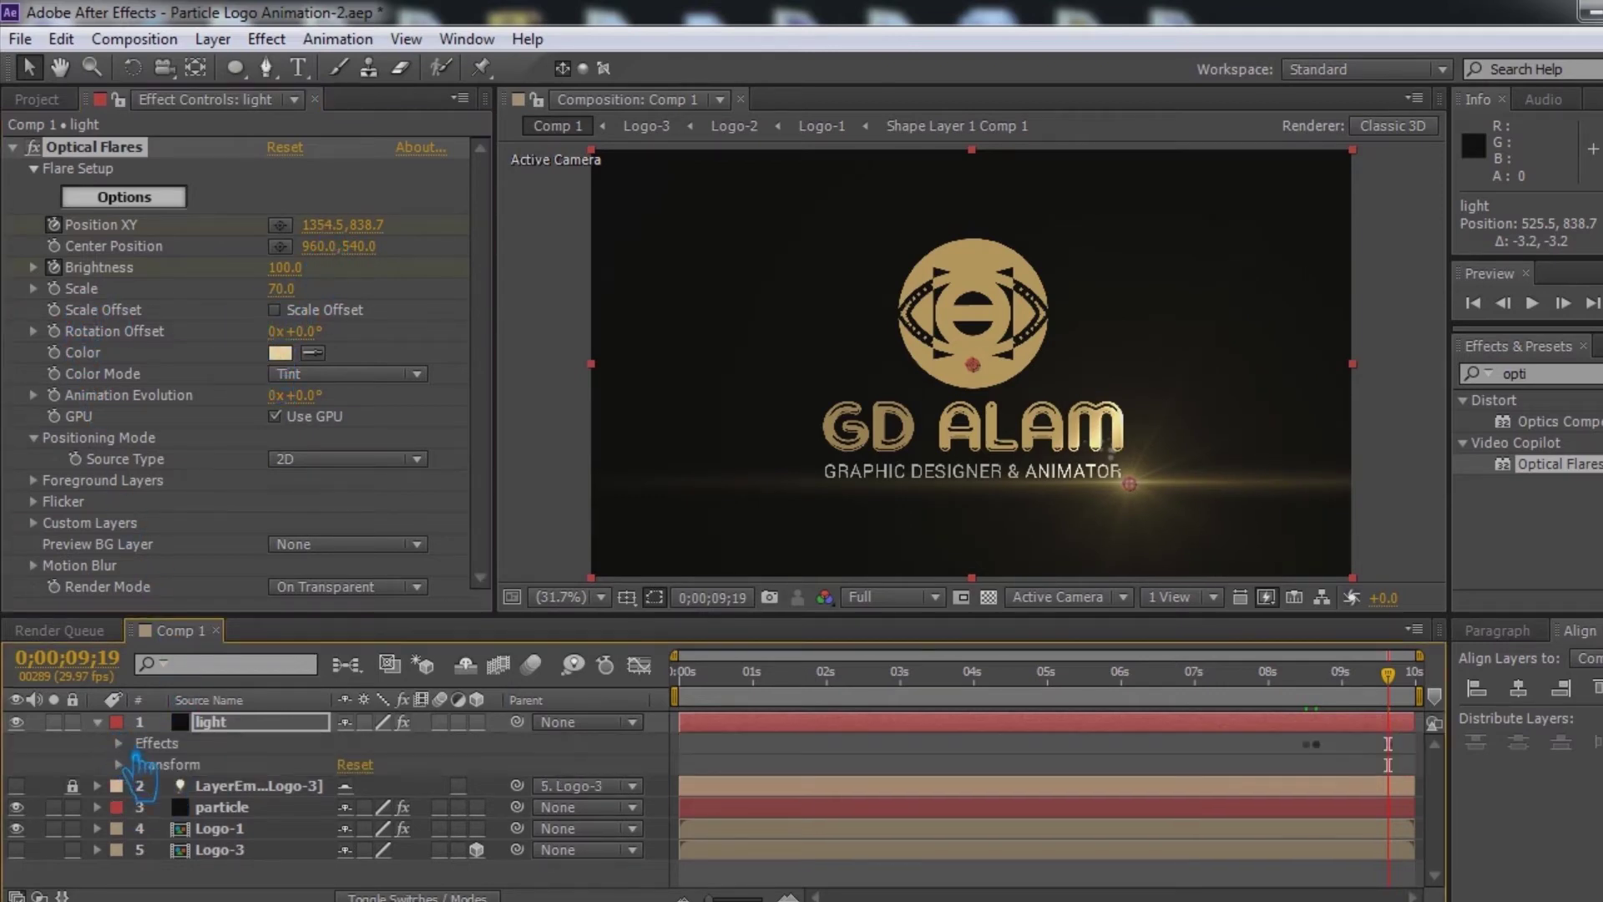
click(119, 742)
click(140, 764)
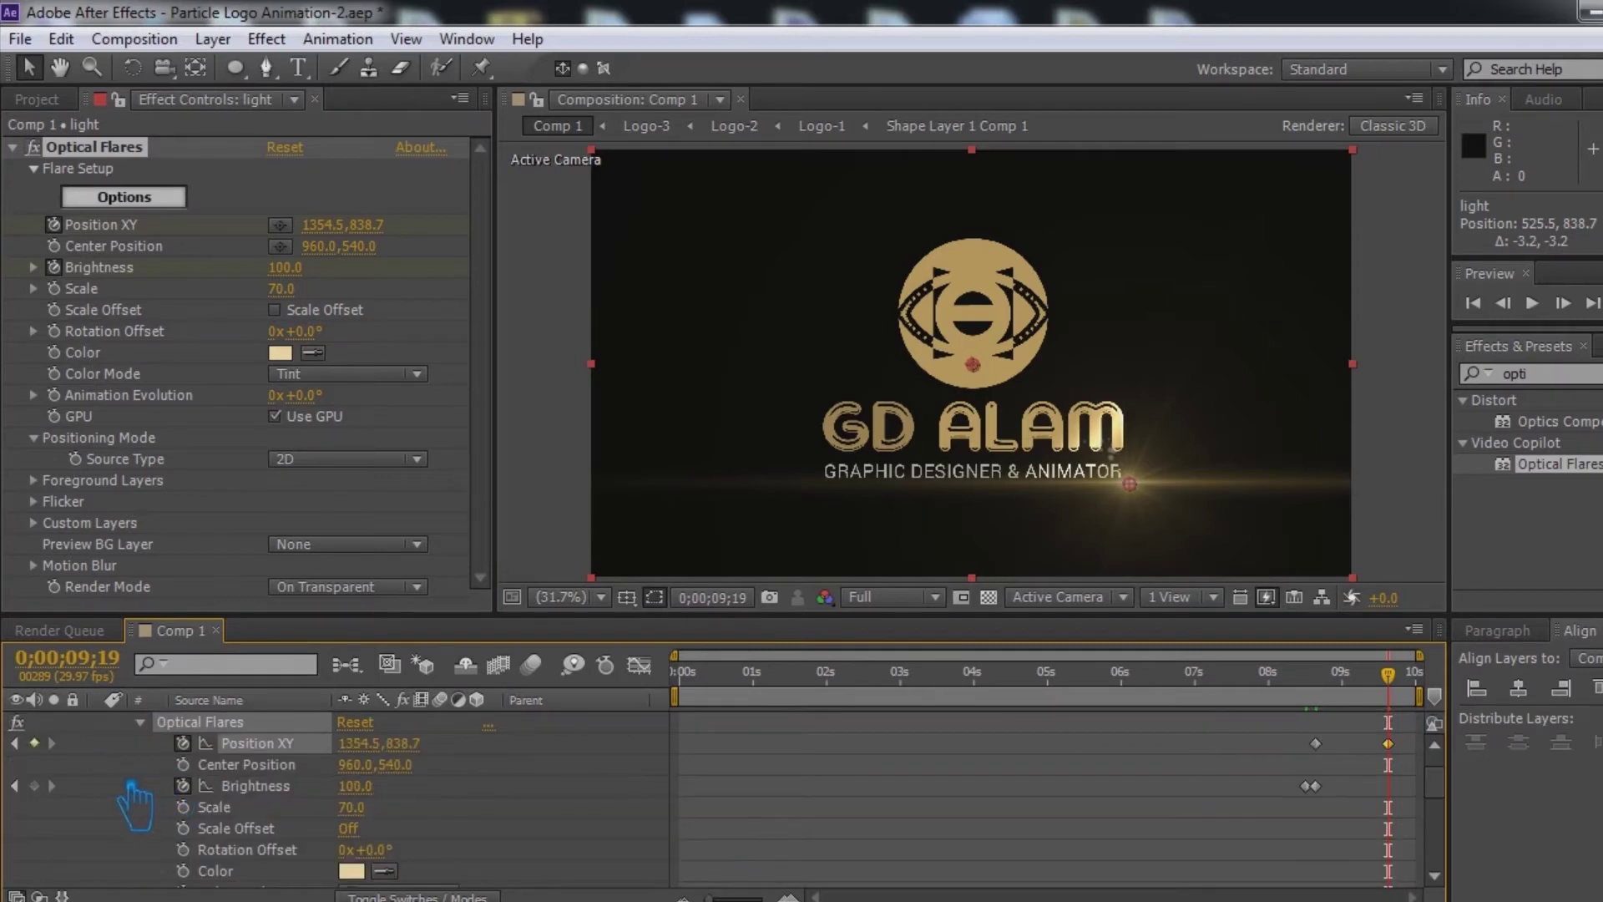
click(34, 785)
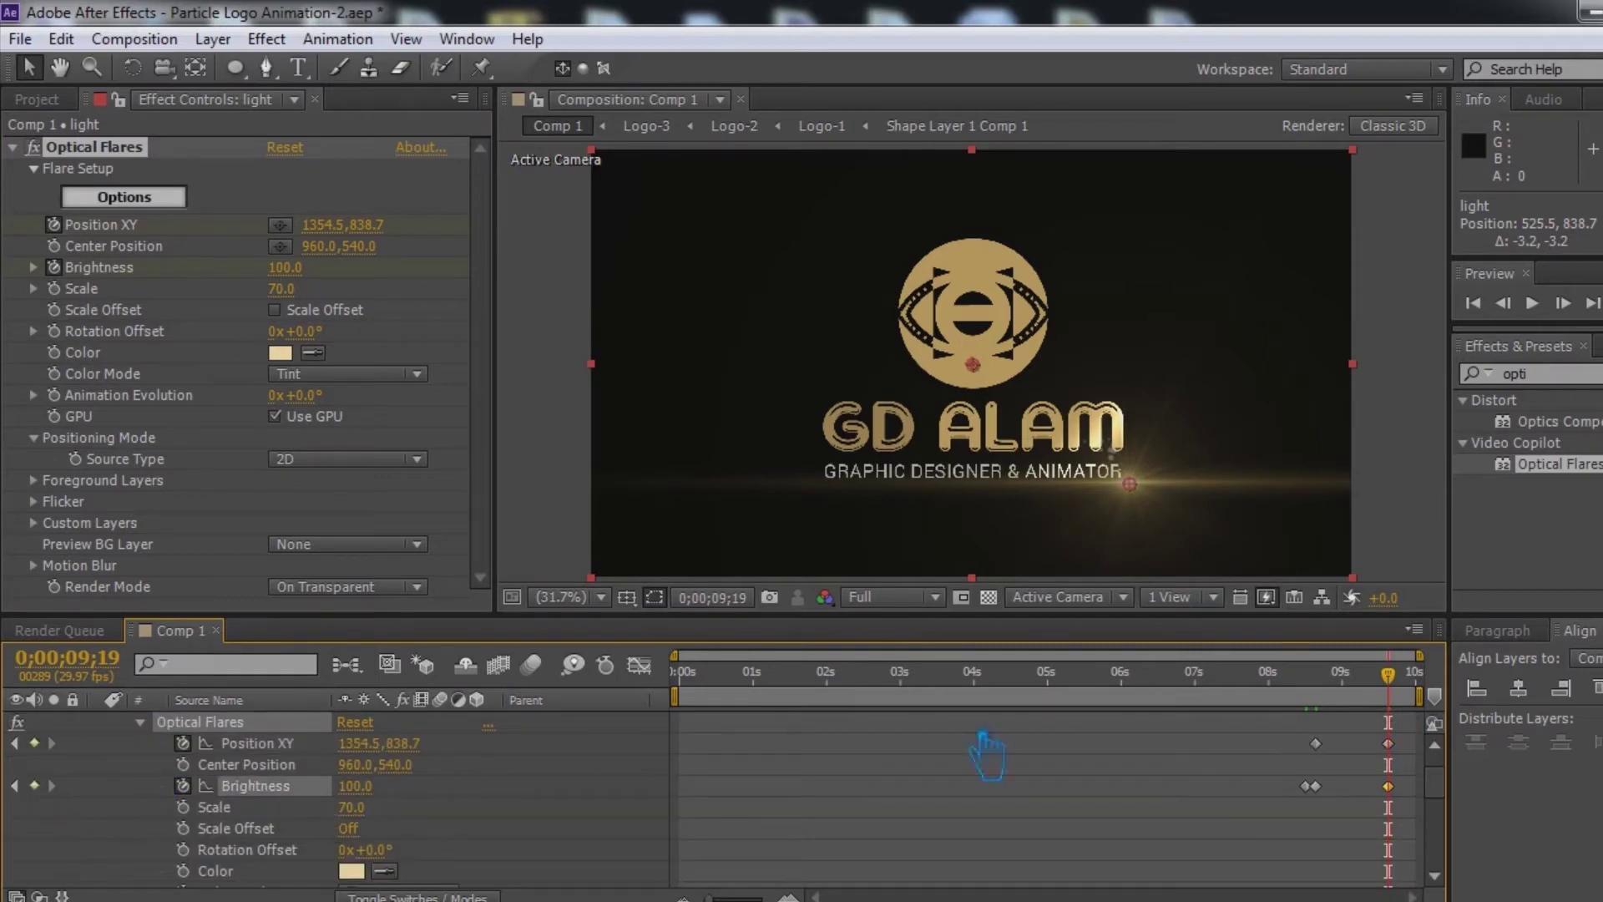
drag(1417, 690, 1421, 692)
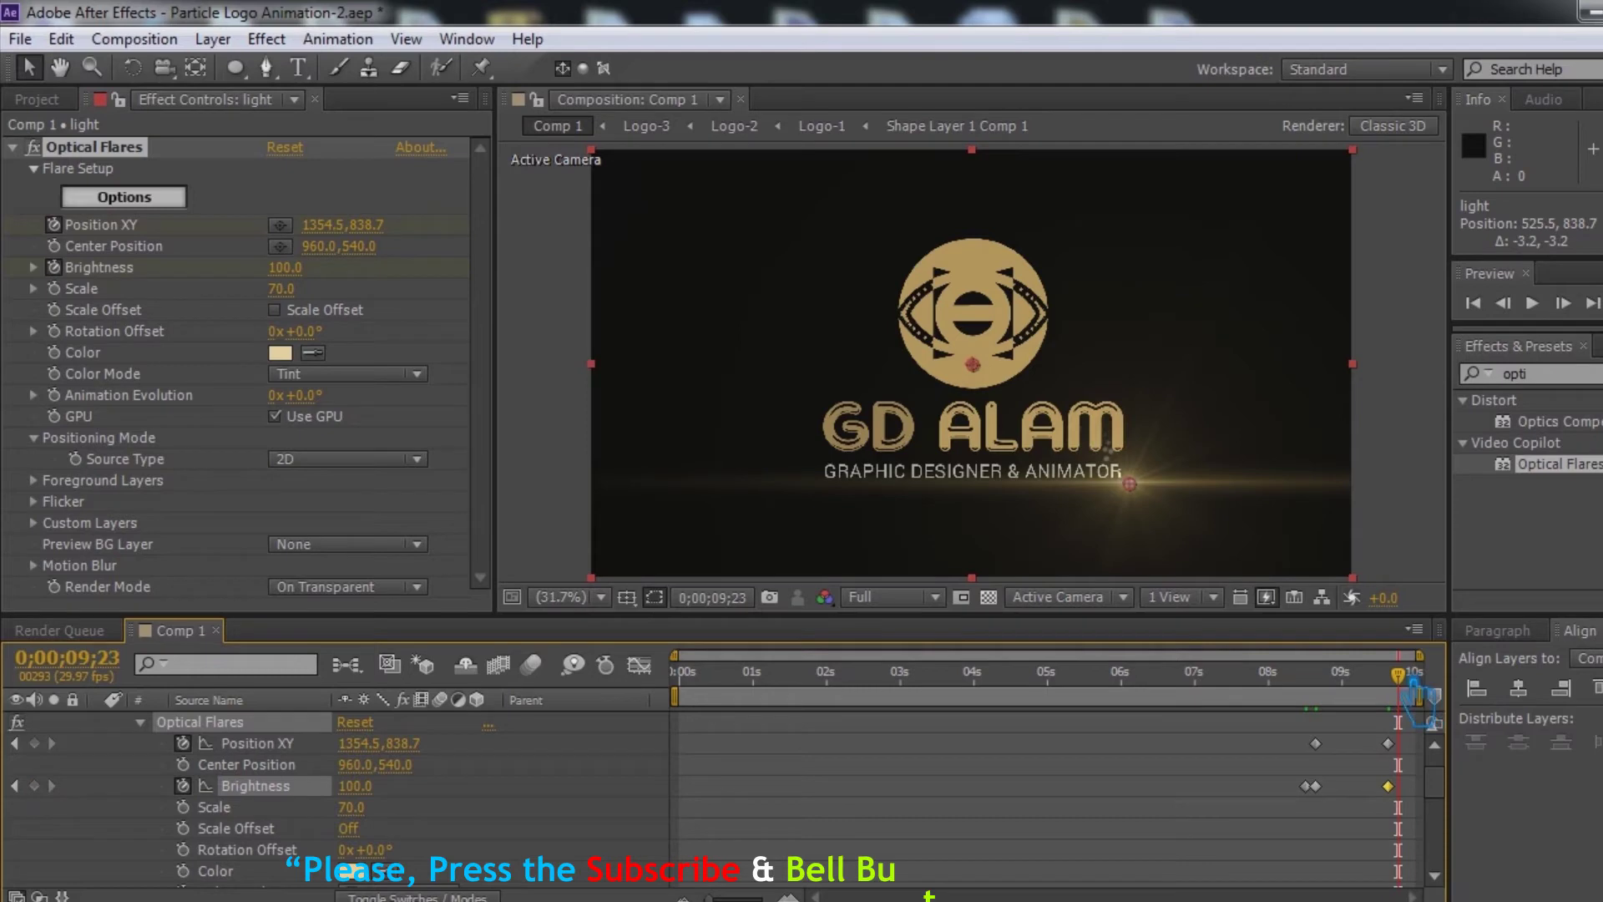
click(357, 786)
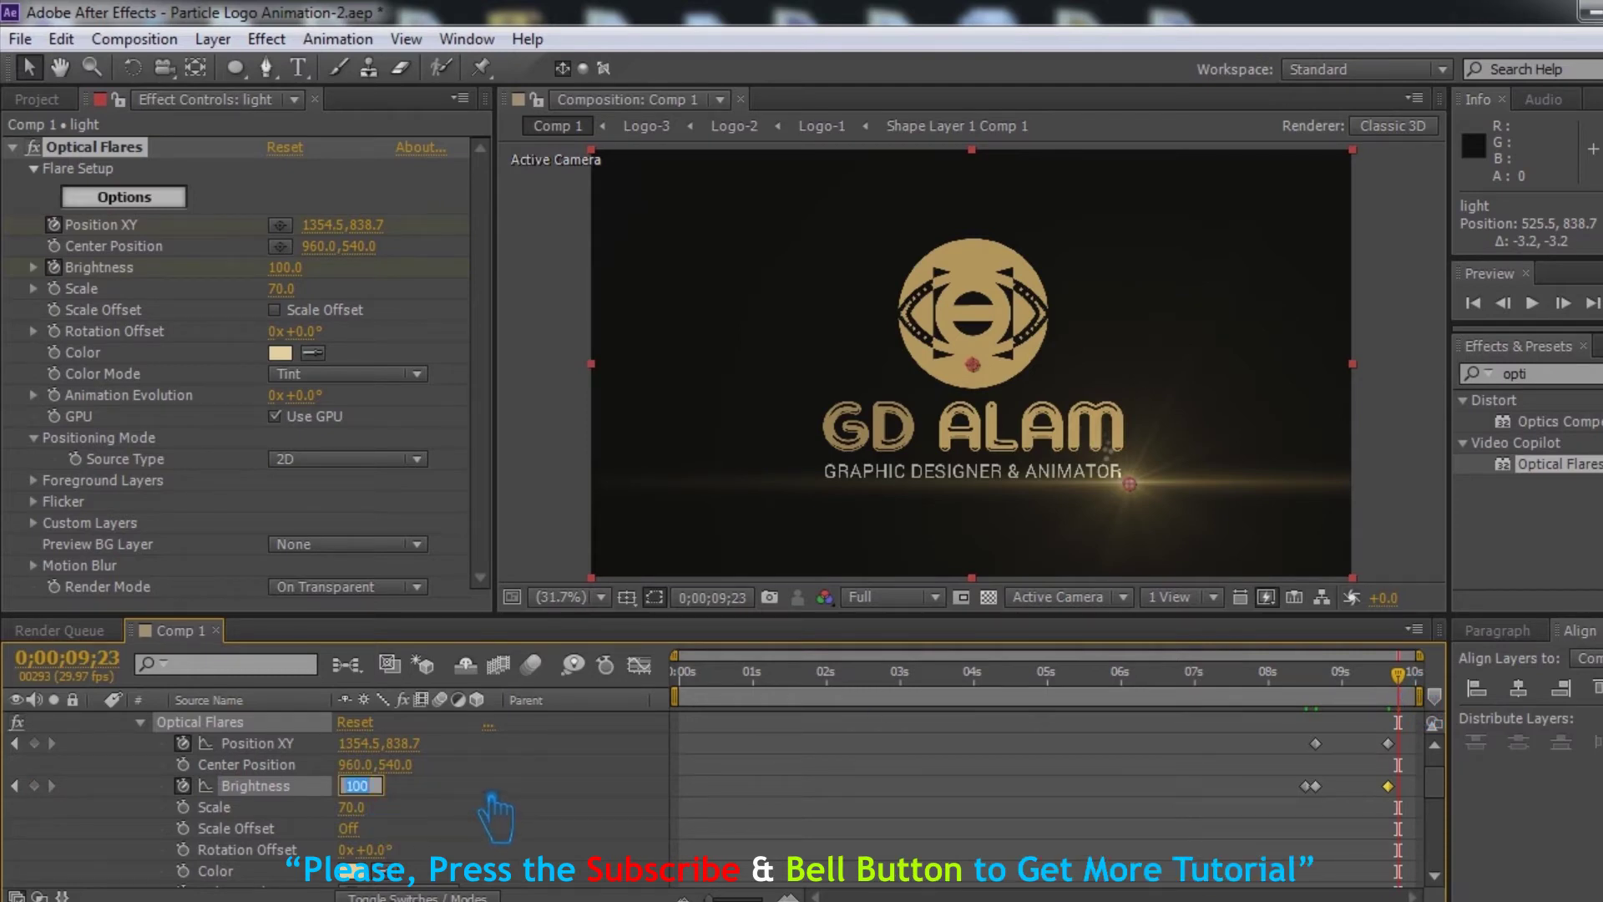
key(Return)
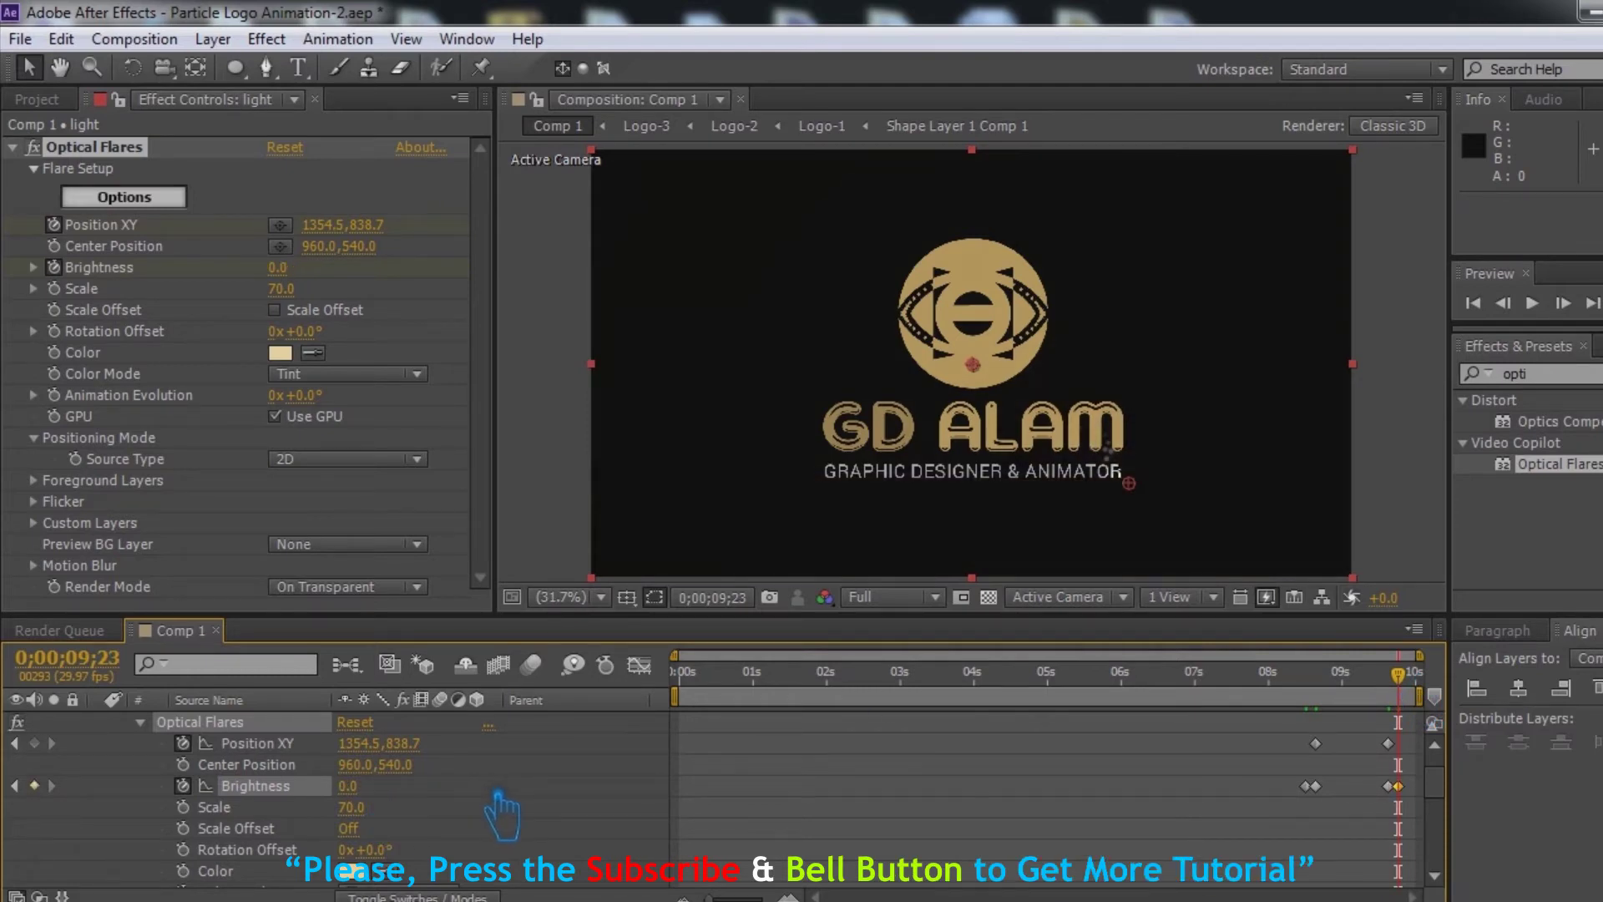
Step: Copy all the Position XY and Brightness keyframes of the light layer's Optical Flares effect
scroll(165, 746, up, 1)
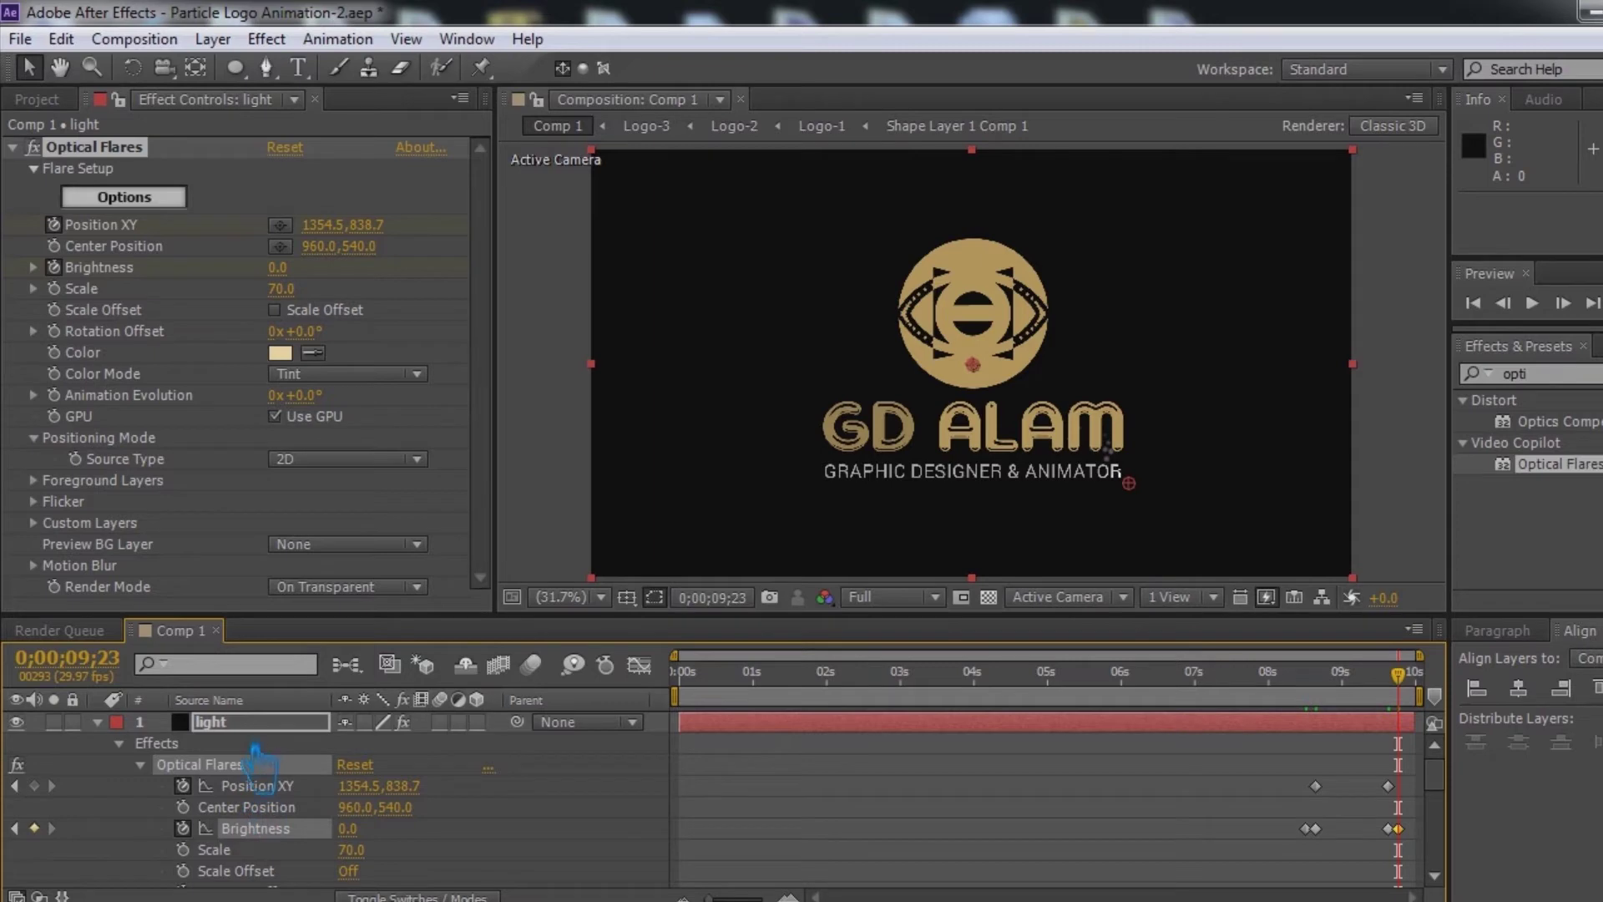
click(259, 723)
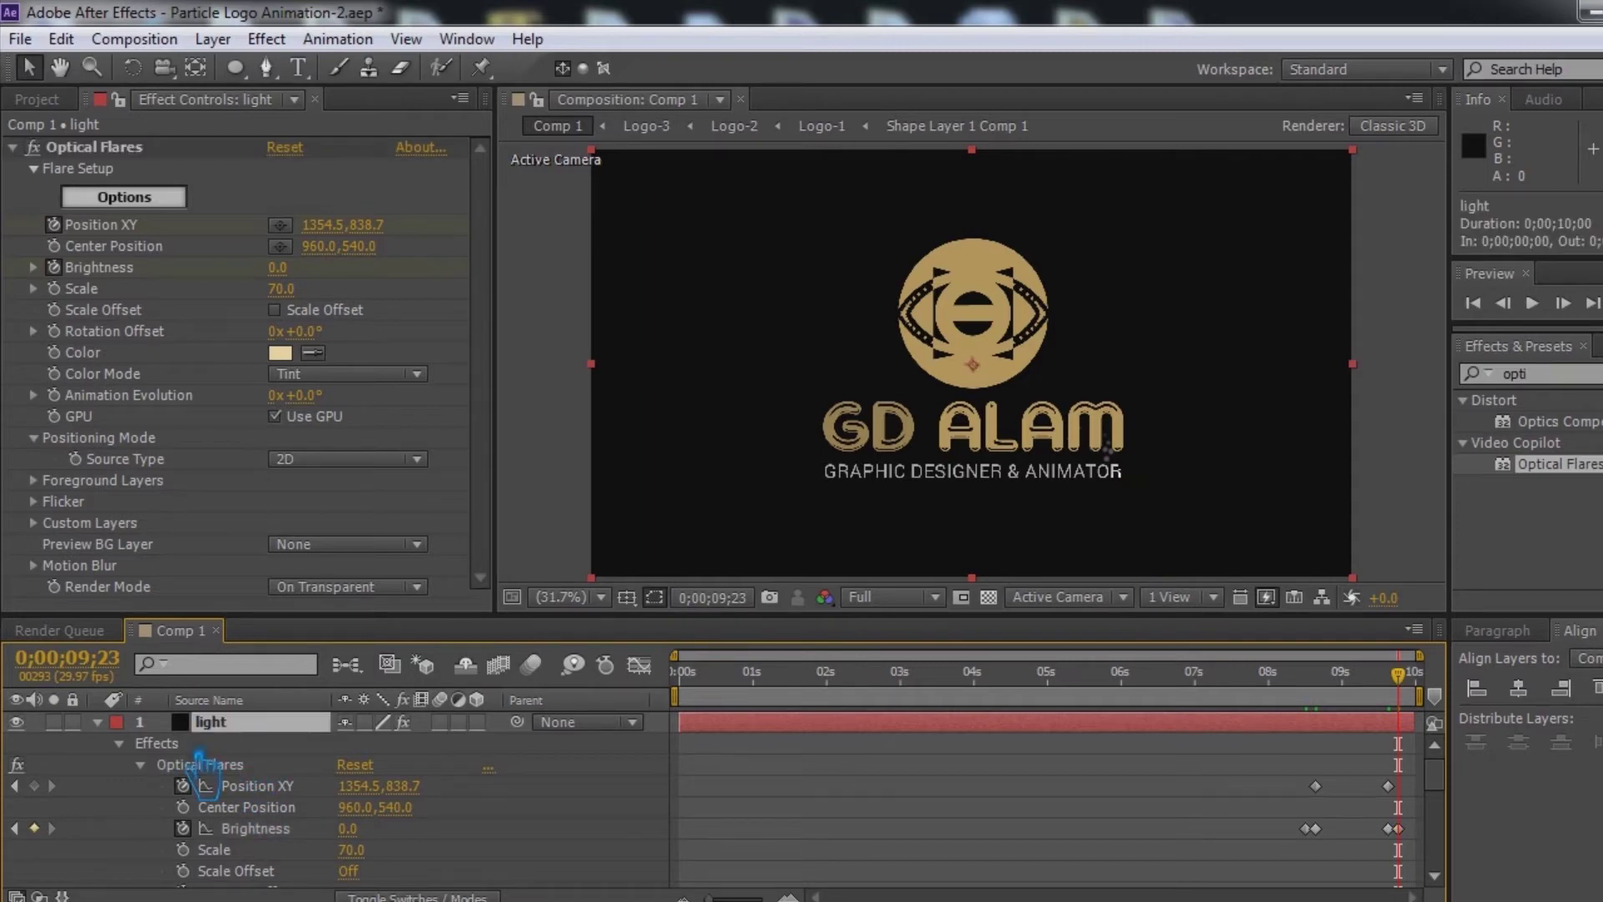
drag(1421, 844, 1260, 766)
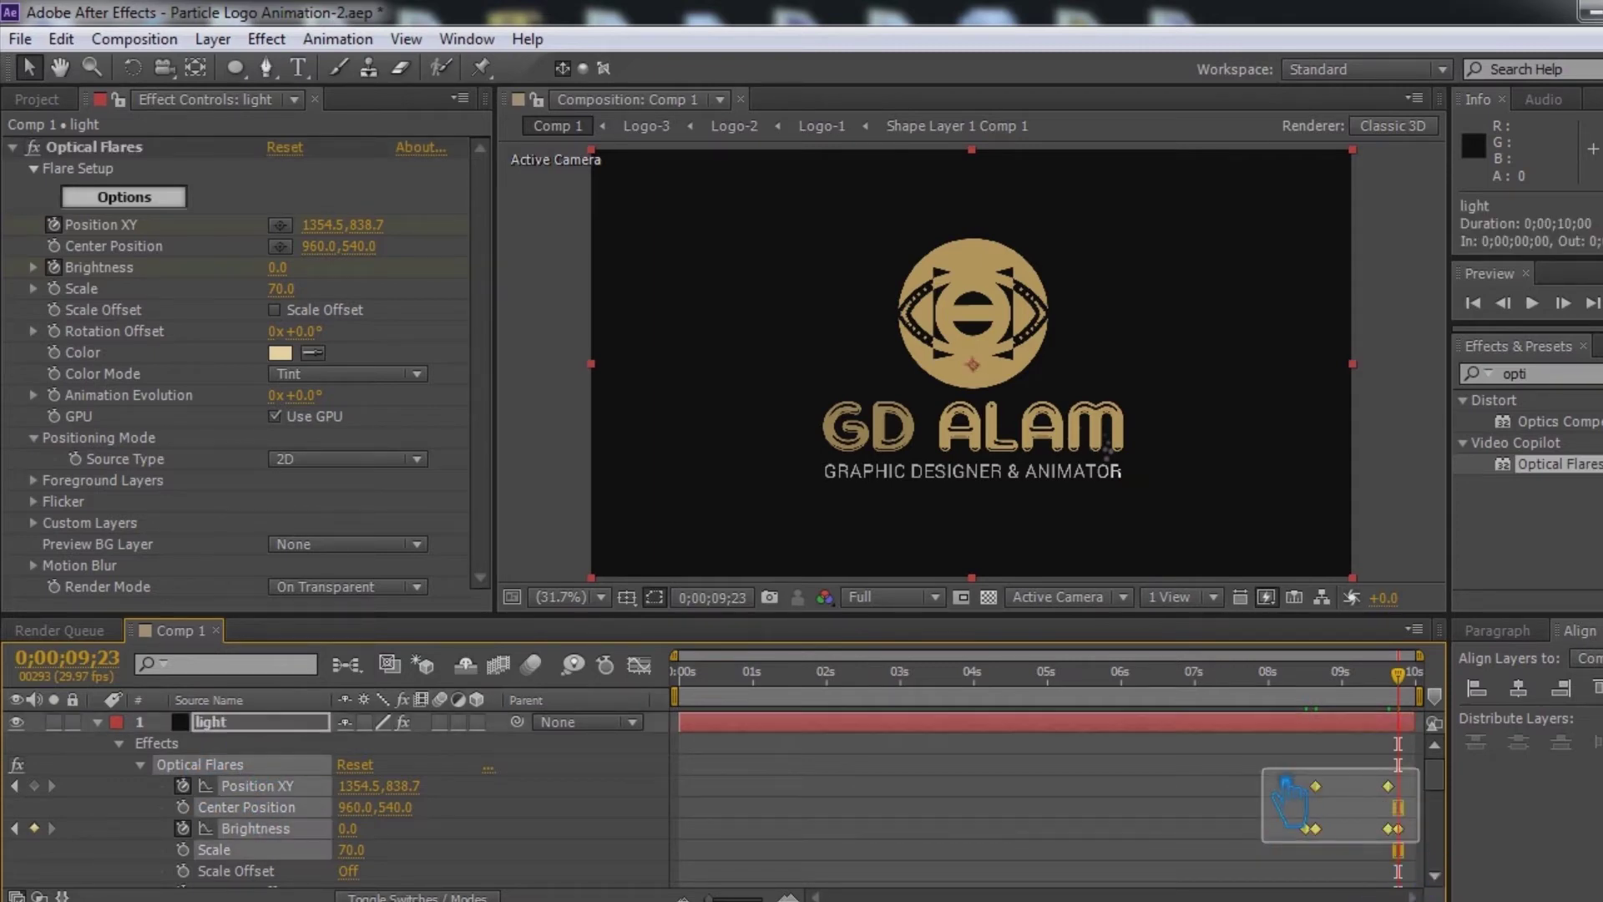
key(ctrl+c)
Step: Set the current time to 0;00;08;18 and duplicate the light layer with its flare keyframes
click(1314, 673)
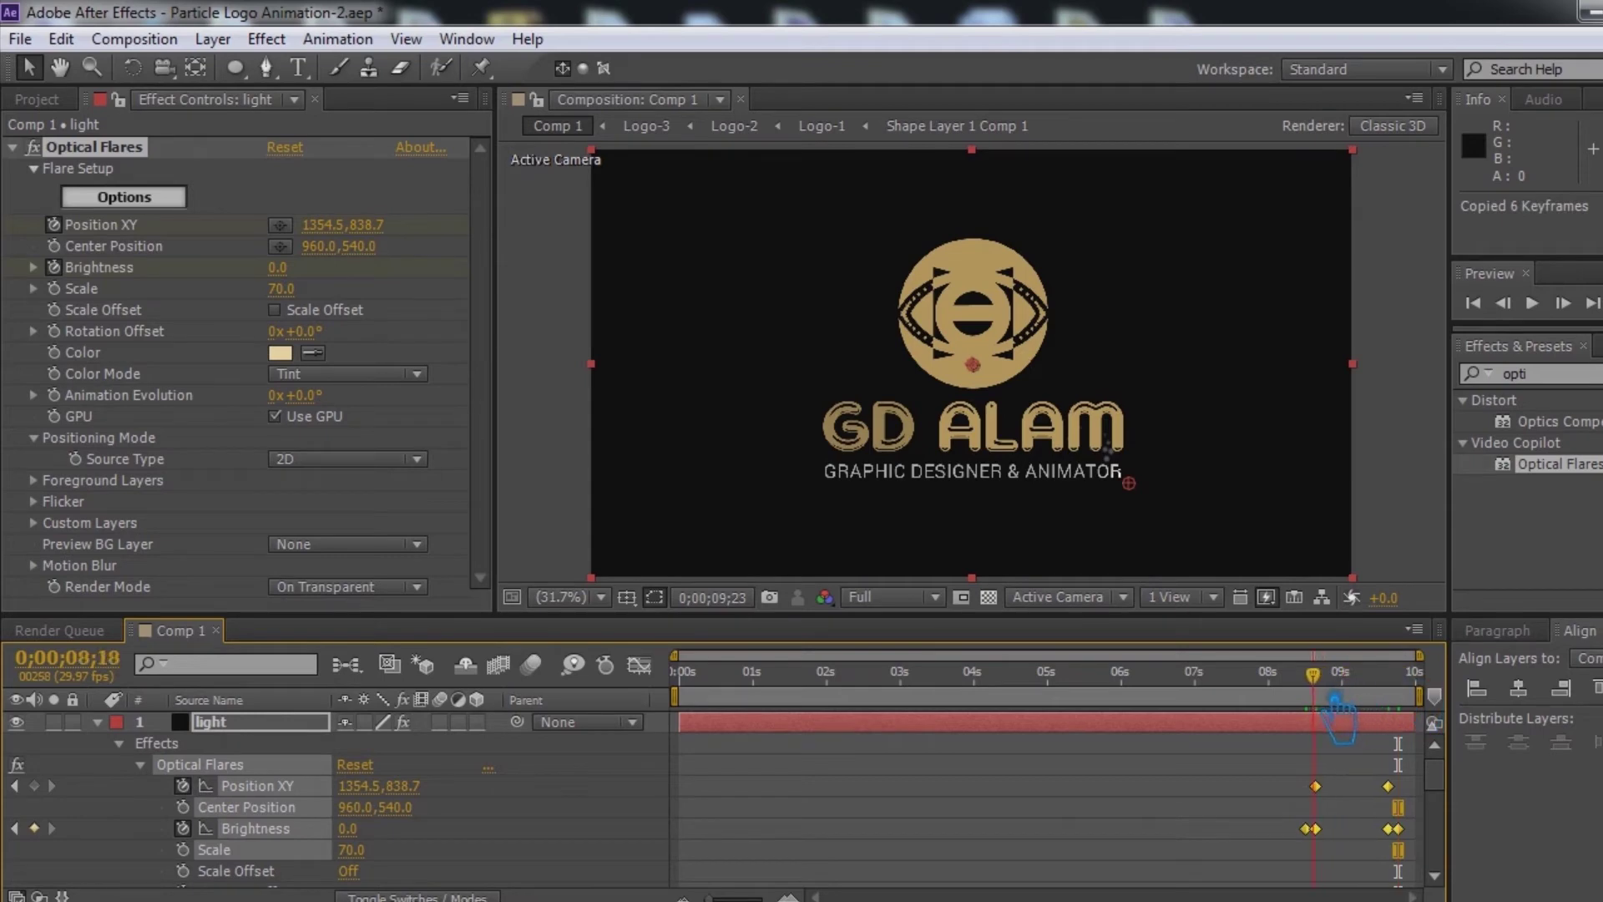
click(117, 748)
click(97, 722)
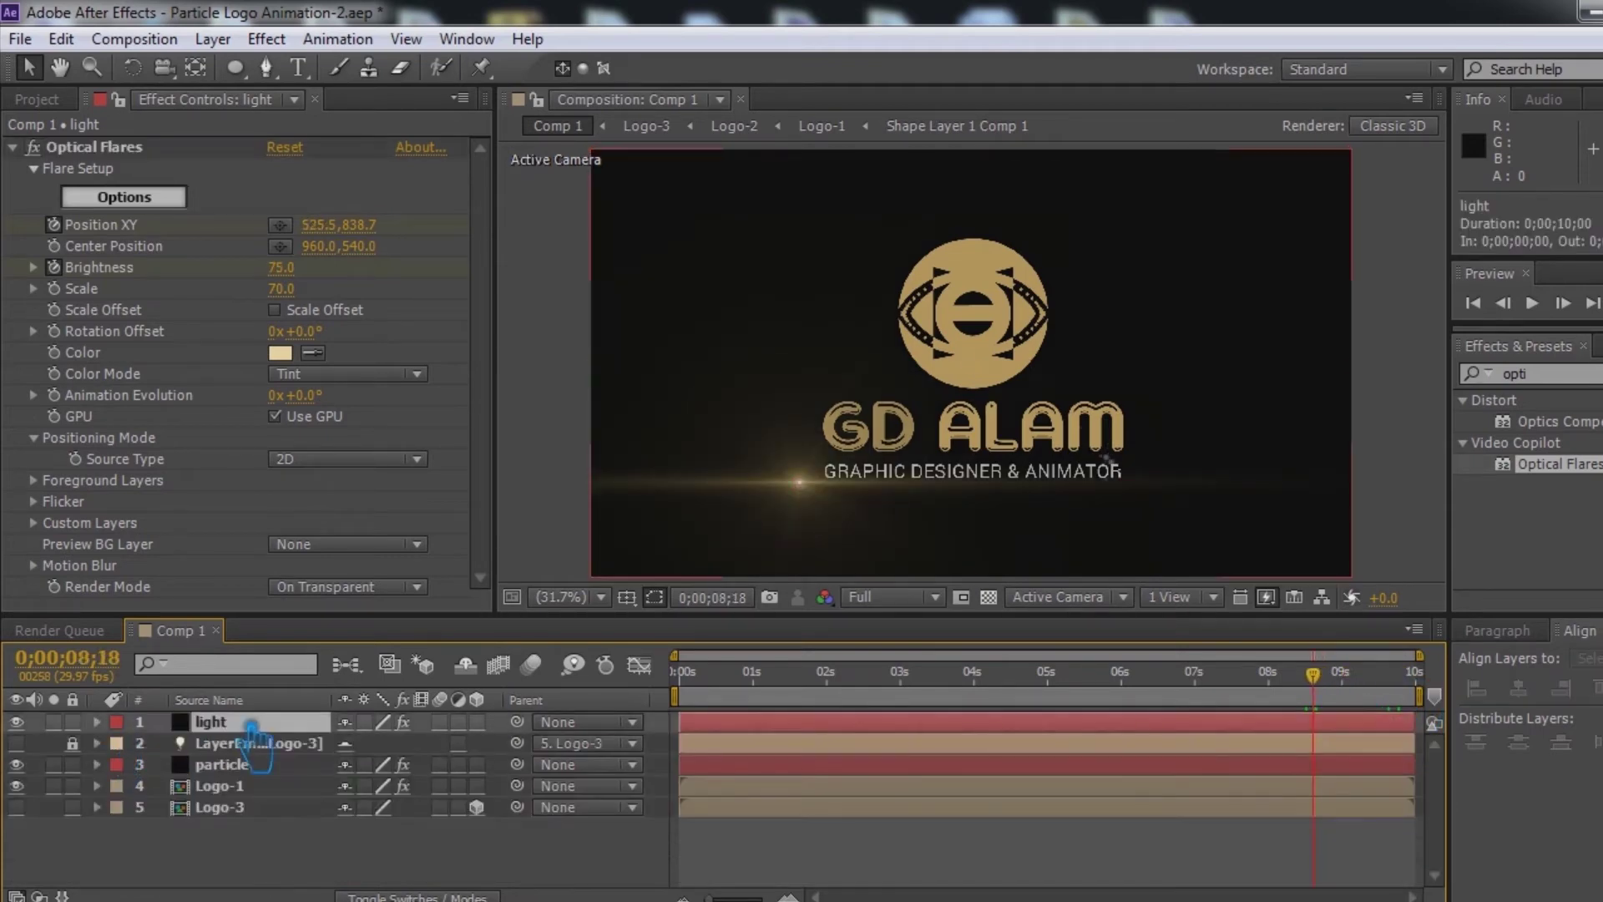
key(ctrl+d)
key(ctrl+v)
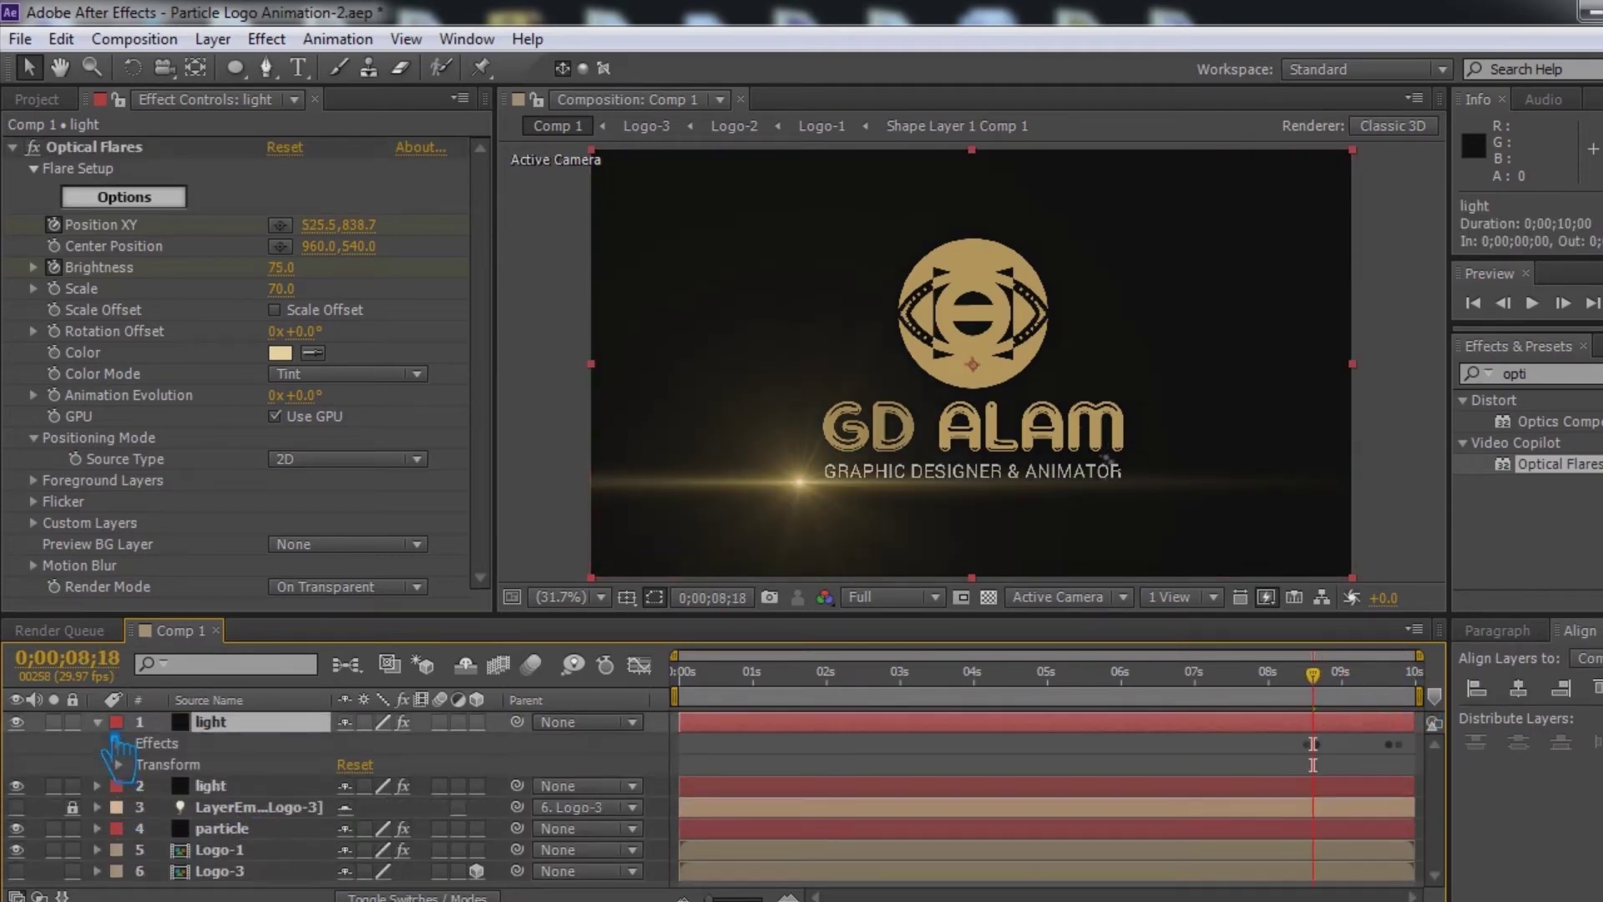
Step: Time-reverse all the Optical Flares keyframes on the upper light layer so its flare travels the opposite way
click(121, 743)
click(139, 764)
drag(1408, 824, 1307, 743)
right_click(1387, 786)
mouse_move(1486, 763)
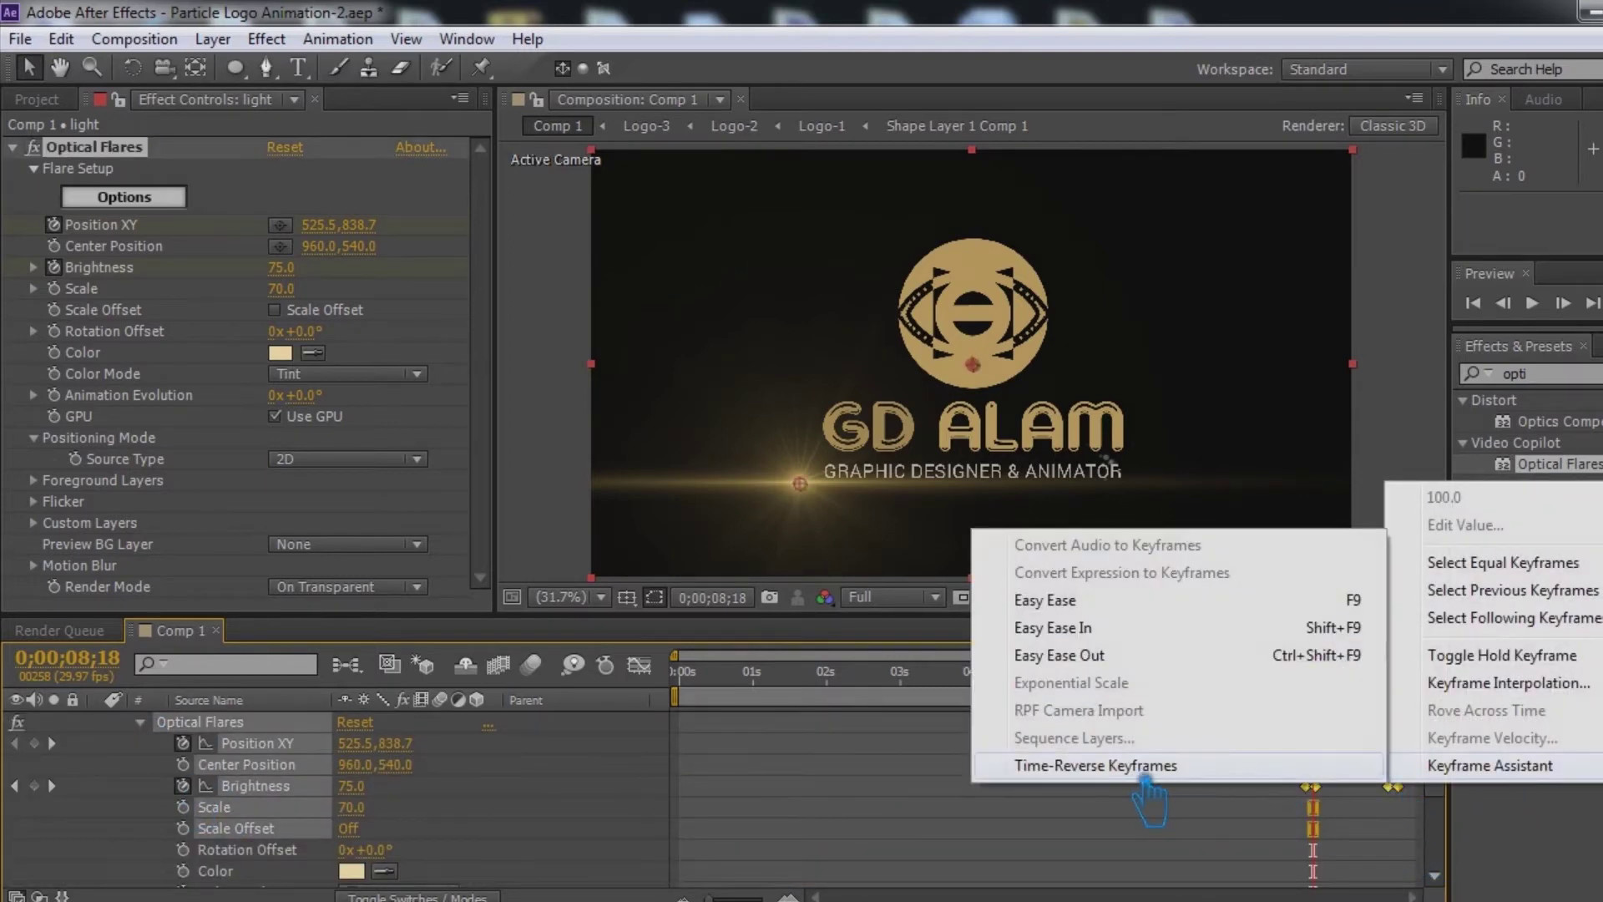
click(1144, 761)
scroll(121, 781, up, 1)
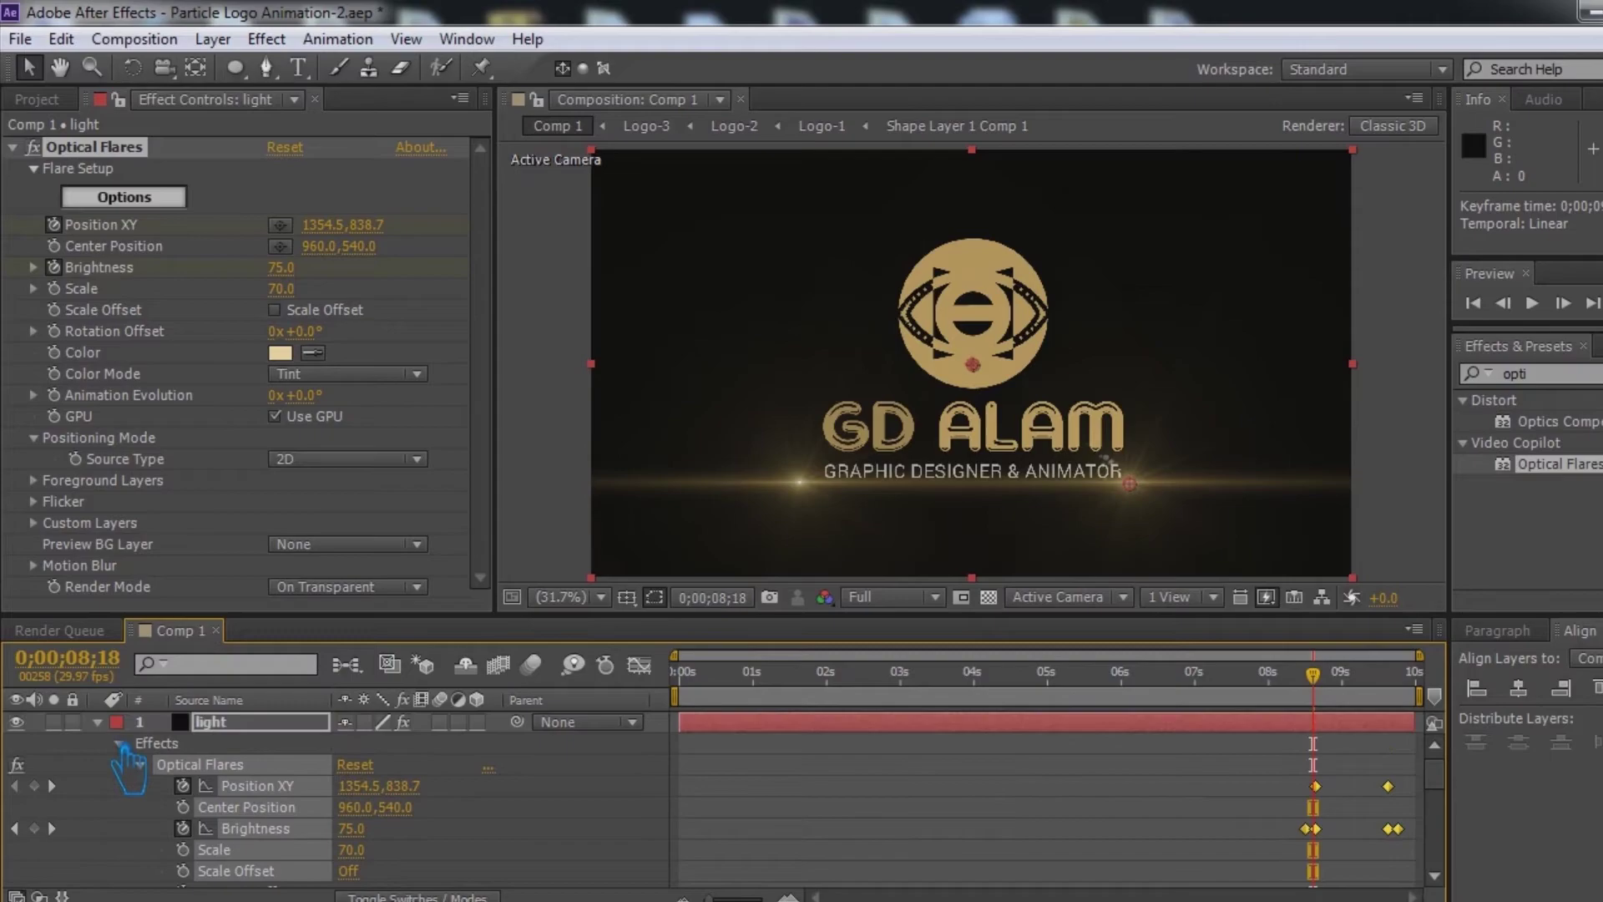
click(98, 722)
click(349, 867)
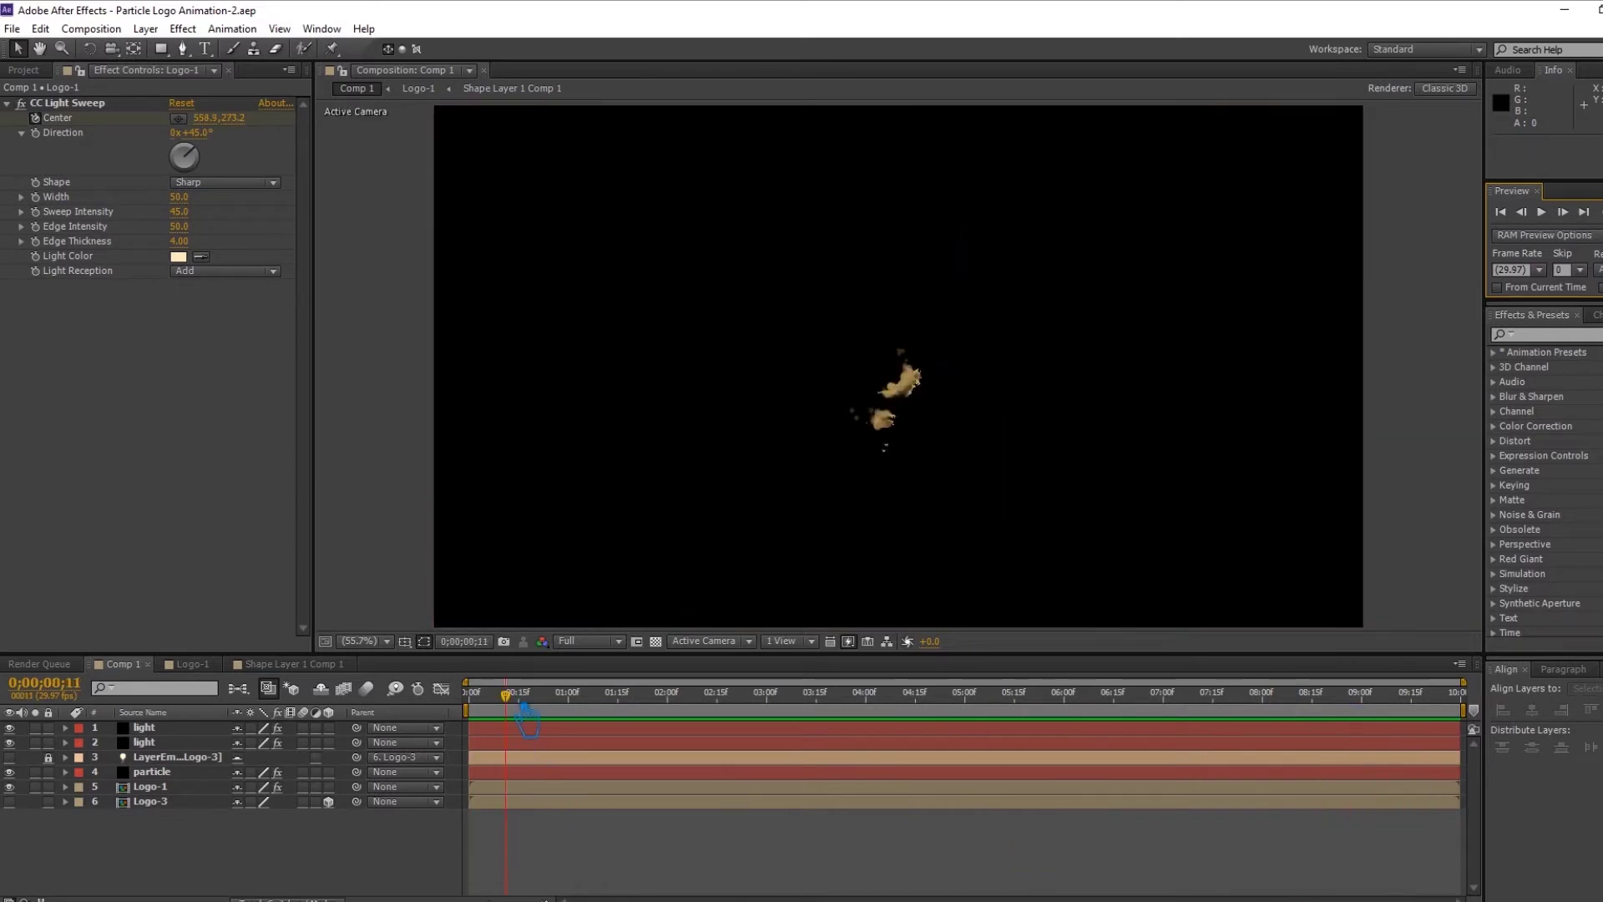
Step: At 0;00;09;21, keyframe the Logo-1 layer's Scale at 100% and Opacity at 100%
drag(523, 706, 1449, 715)
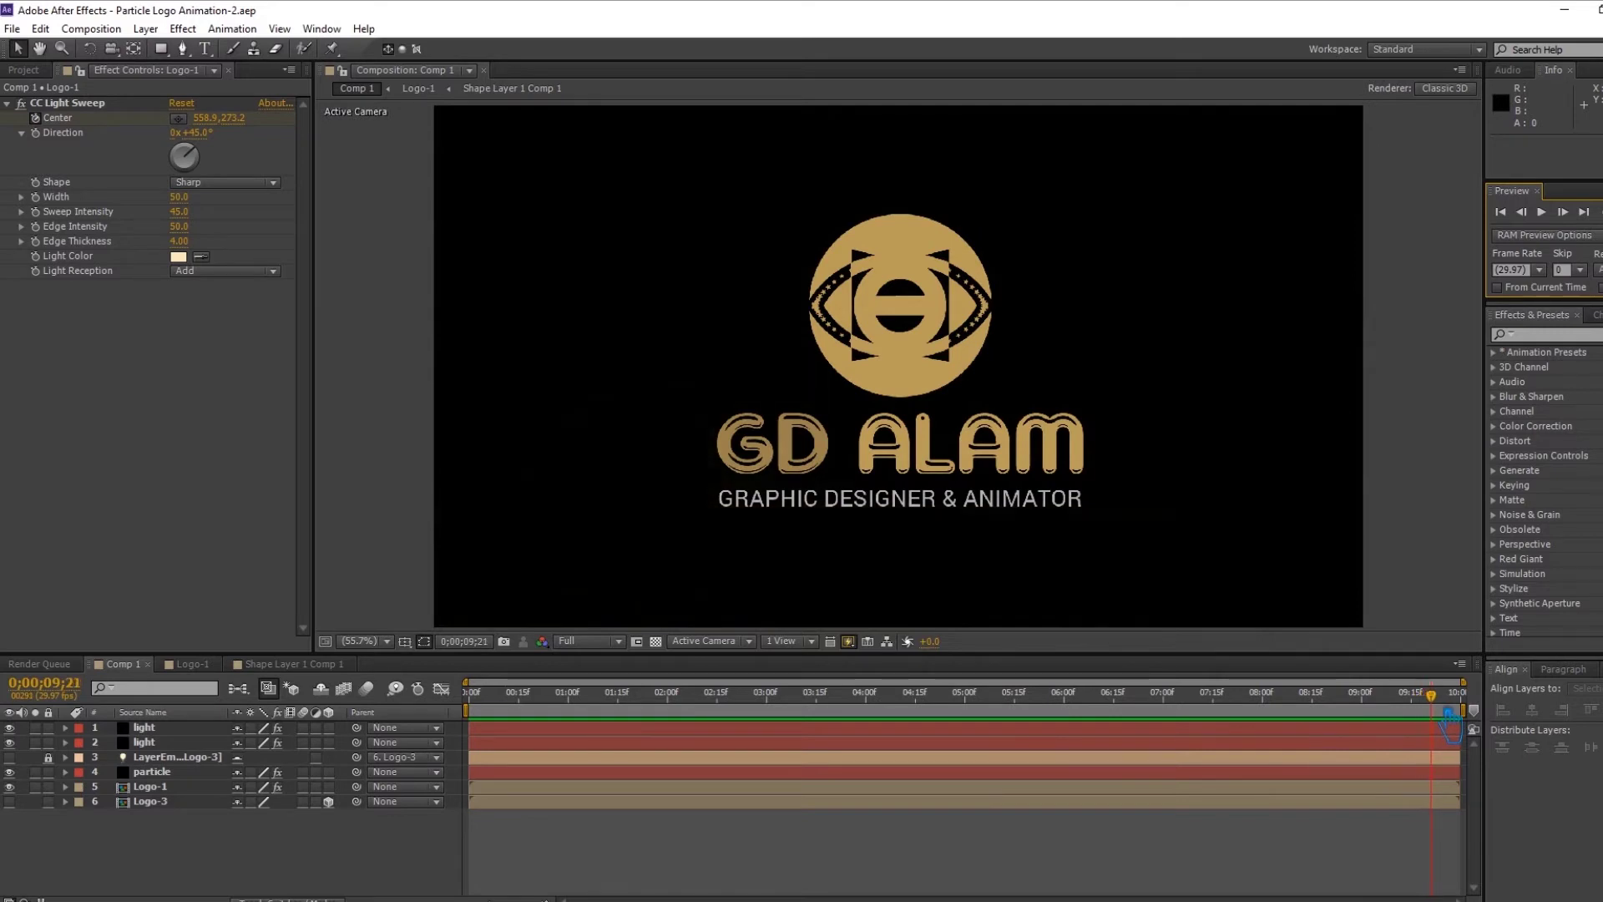
click(1450, 787)
key(e)
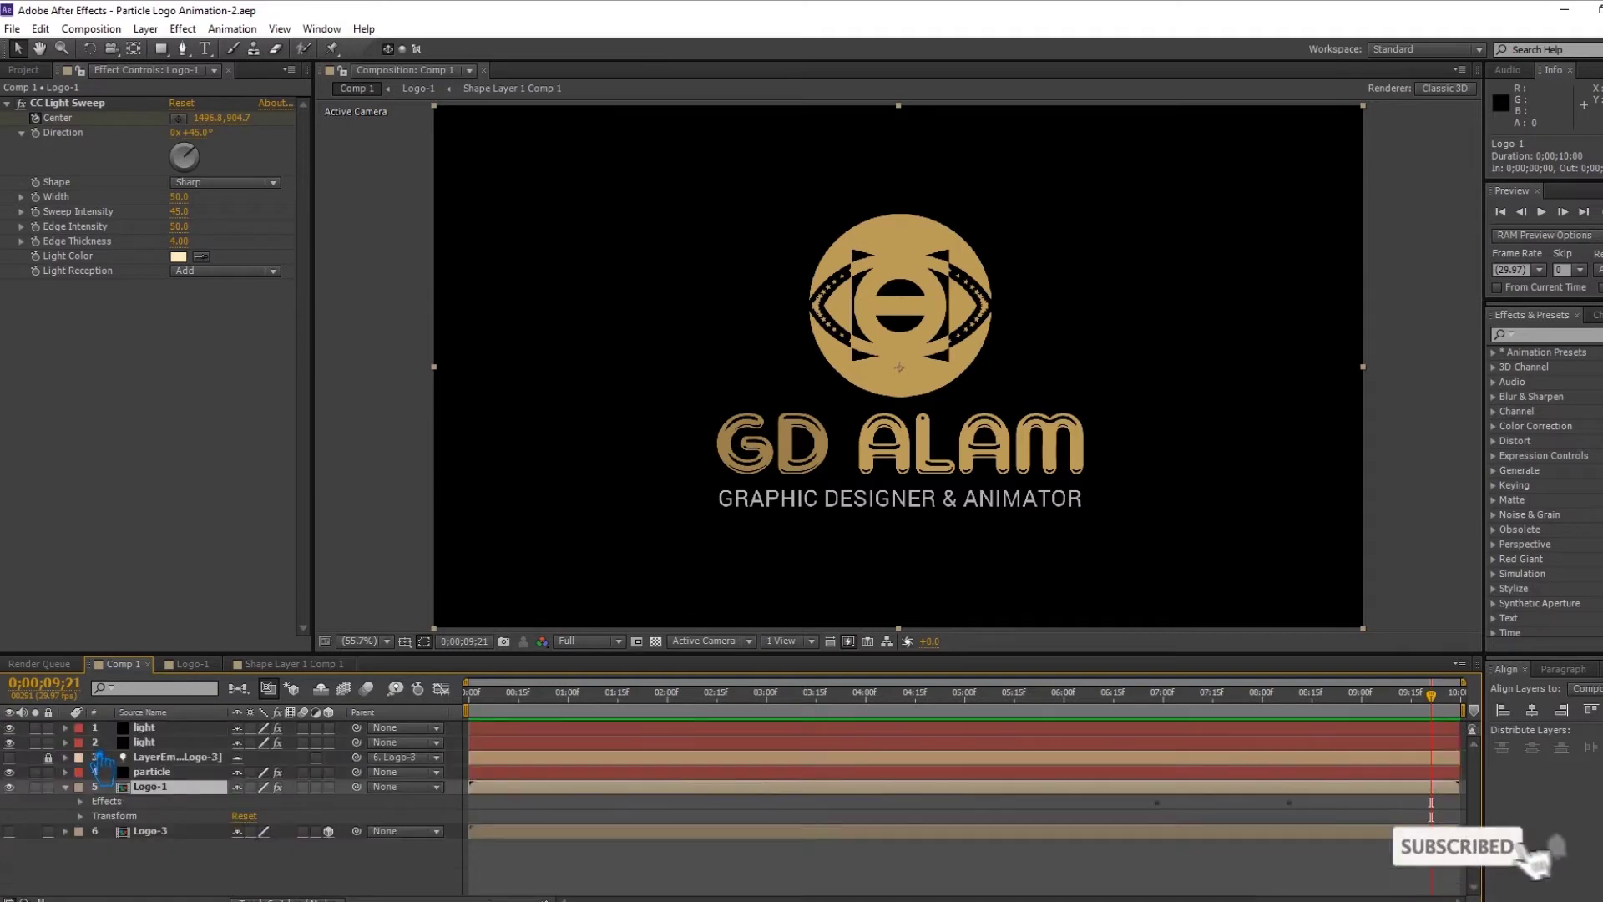
click(80, 816)
click(138, 858)
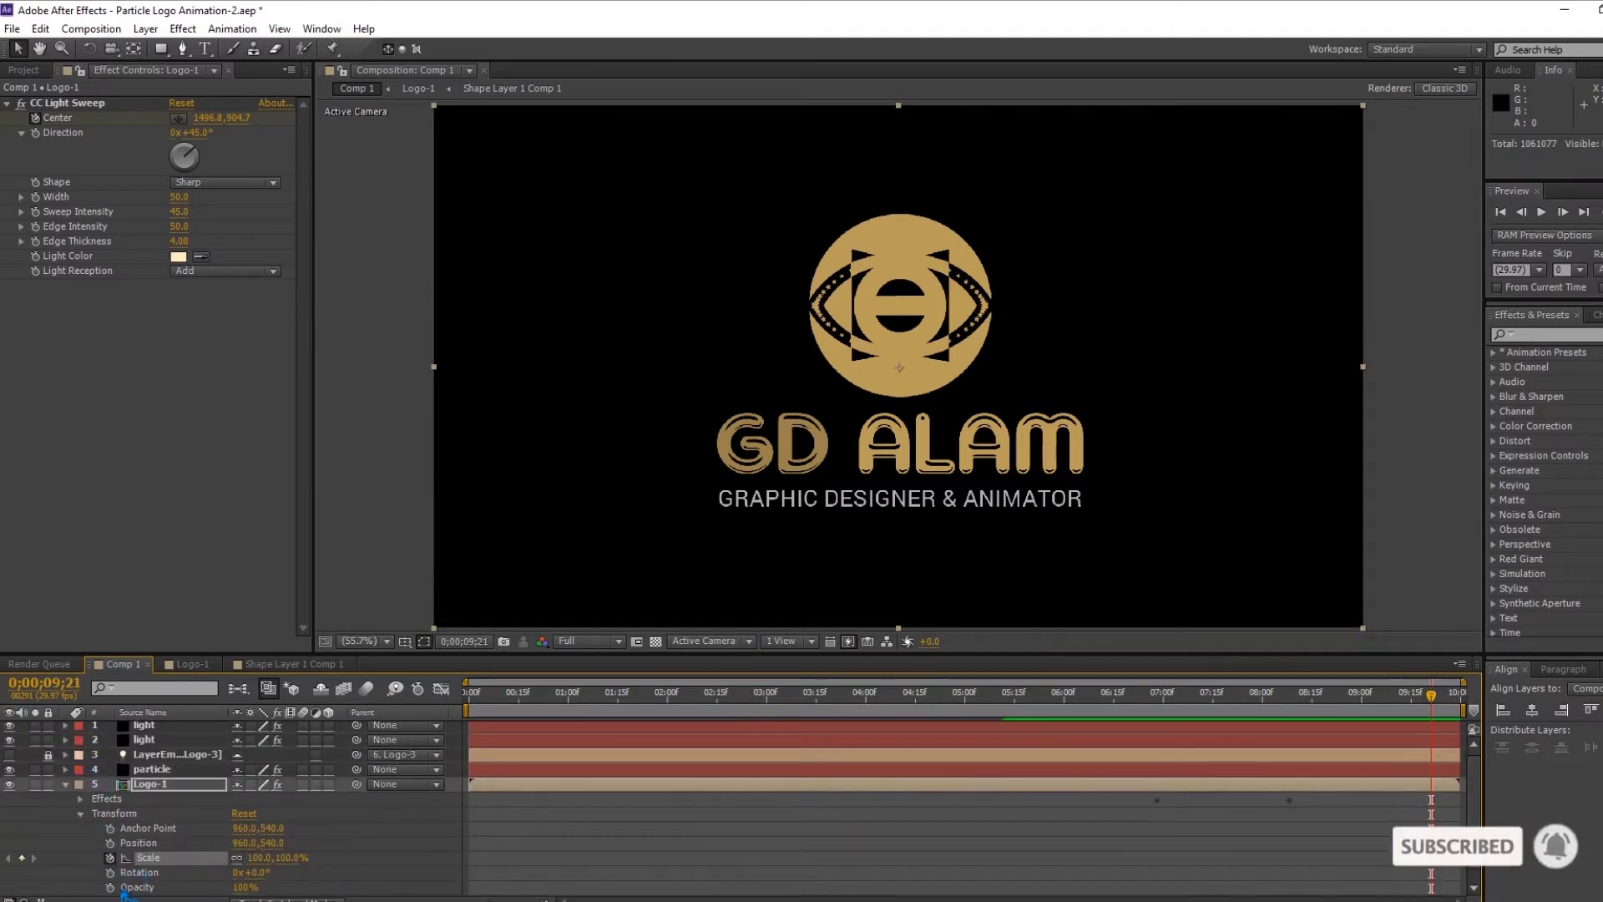
key(alt+shift+t)
Step: At 0;00;09;29, set Logo-1's Opacity to 0% and enlarge its Scale, and preview the animation
drag(1447, 708, 1473, 710)
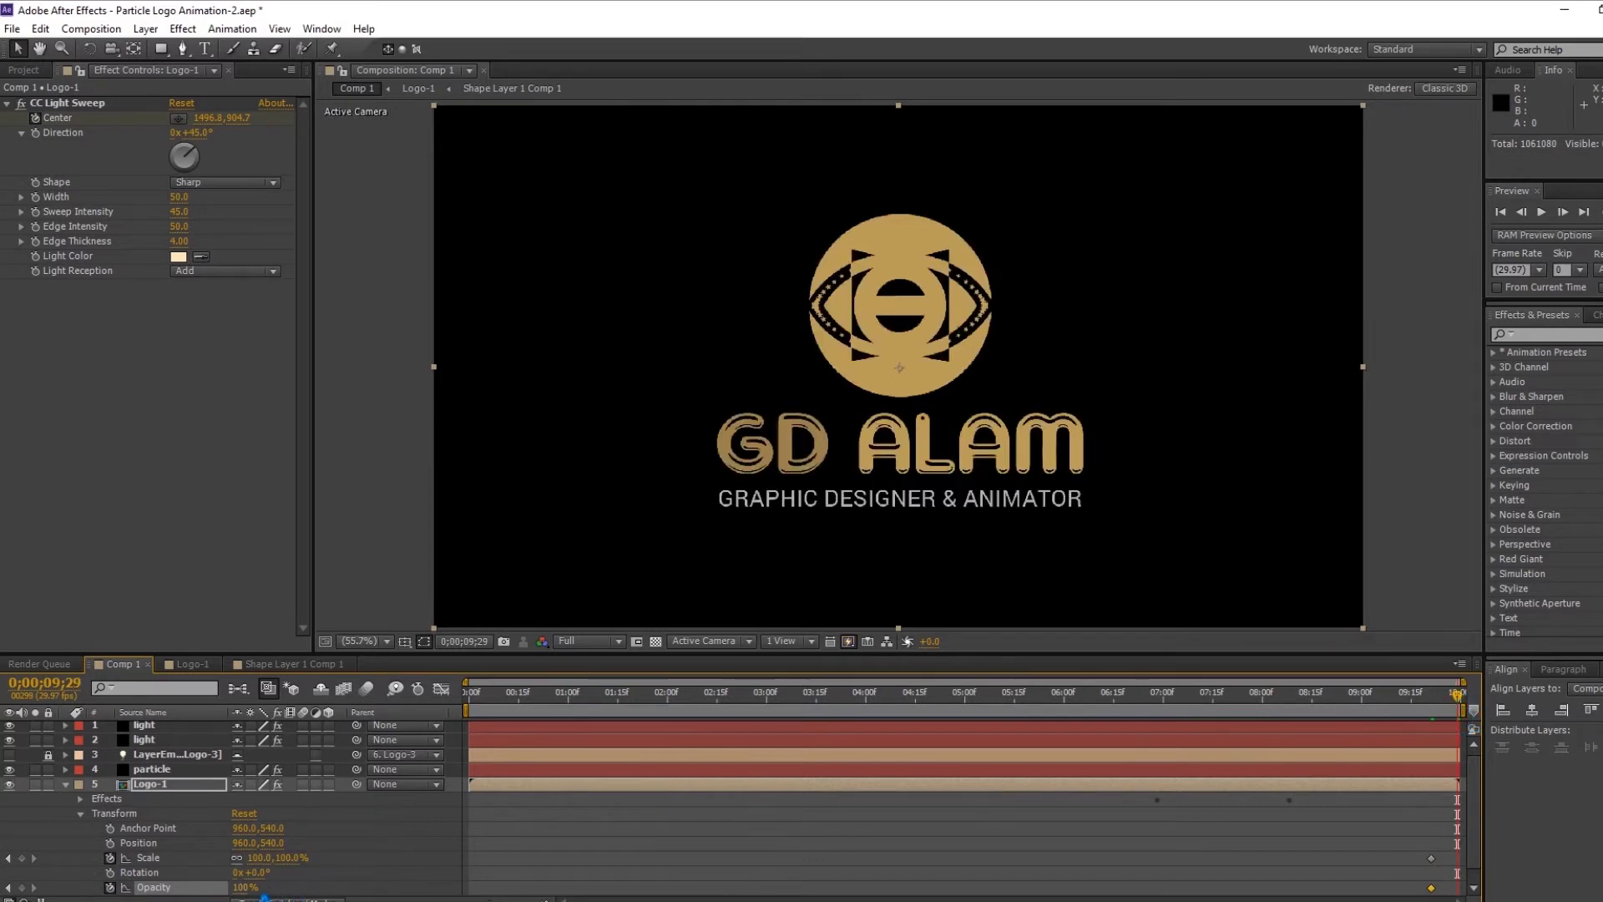
click(294, 878)
drag(267, 859, 146, 879)
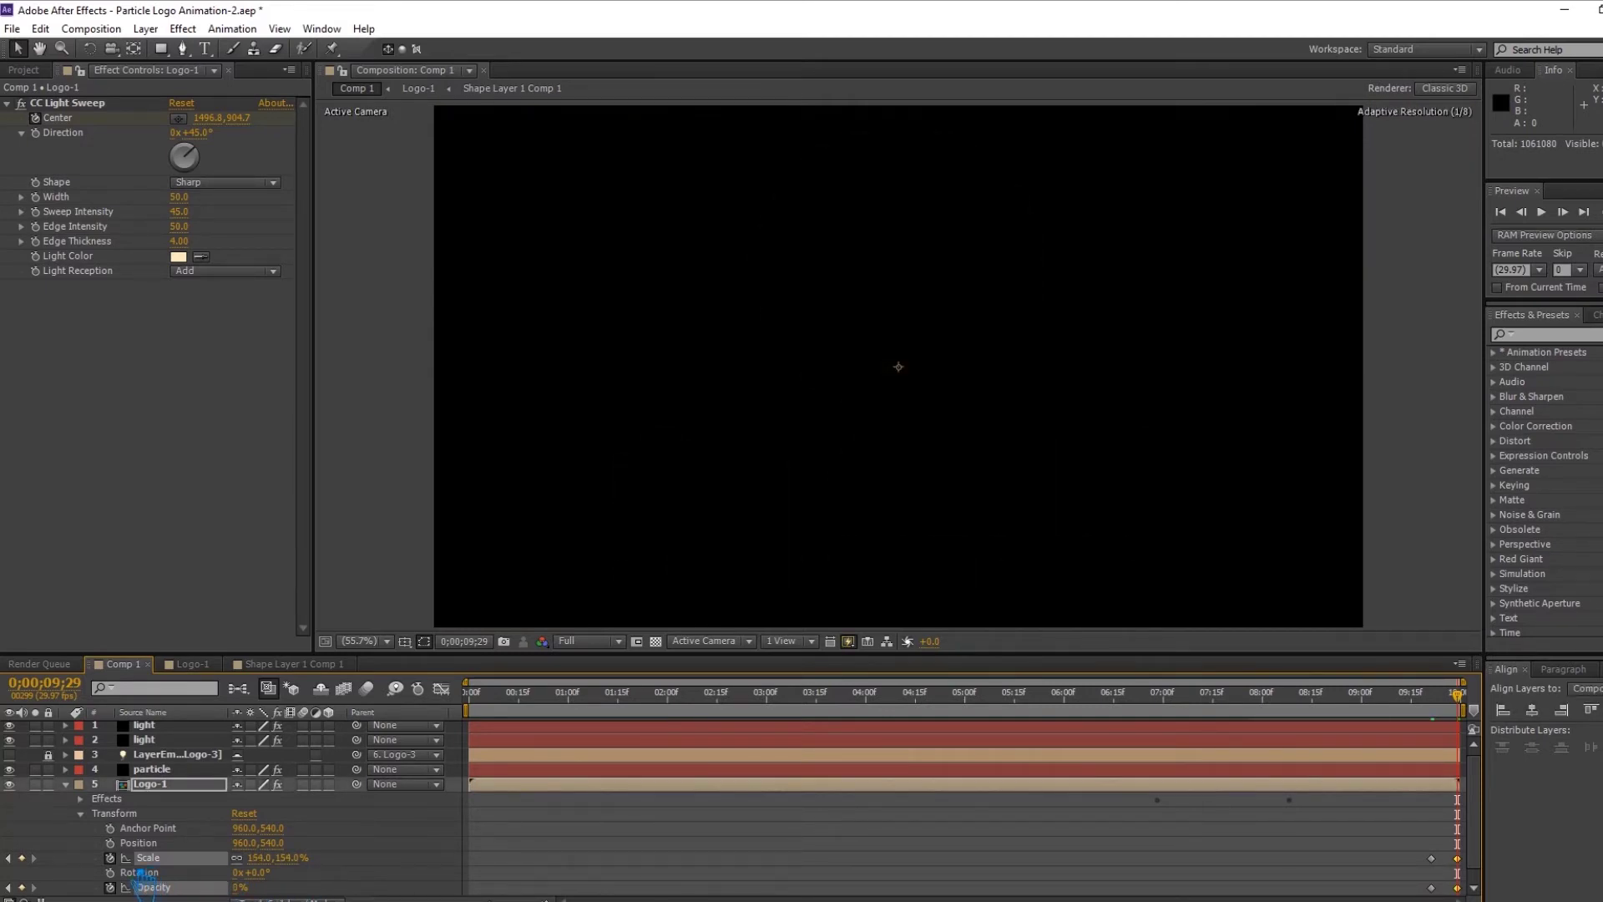
click(66, 784)
click(344, 866)
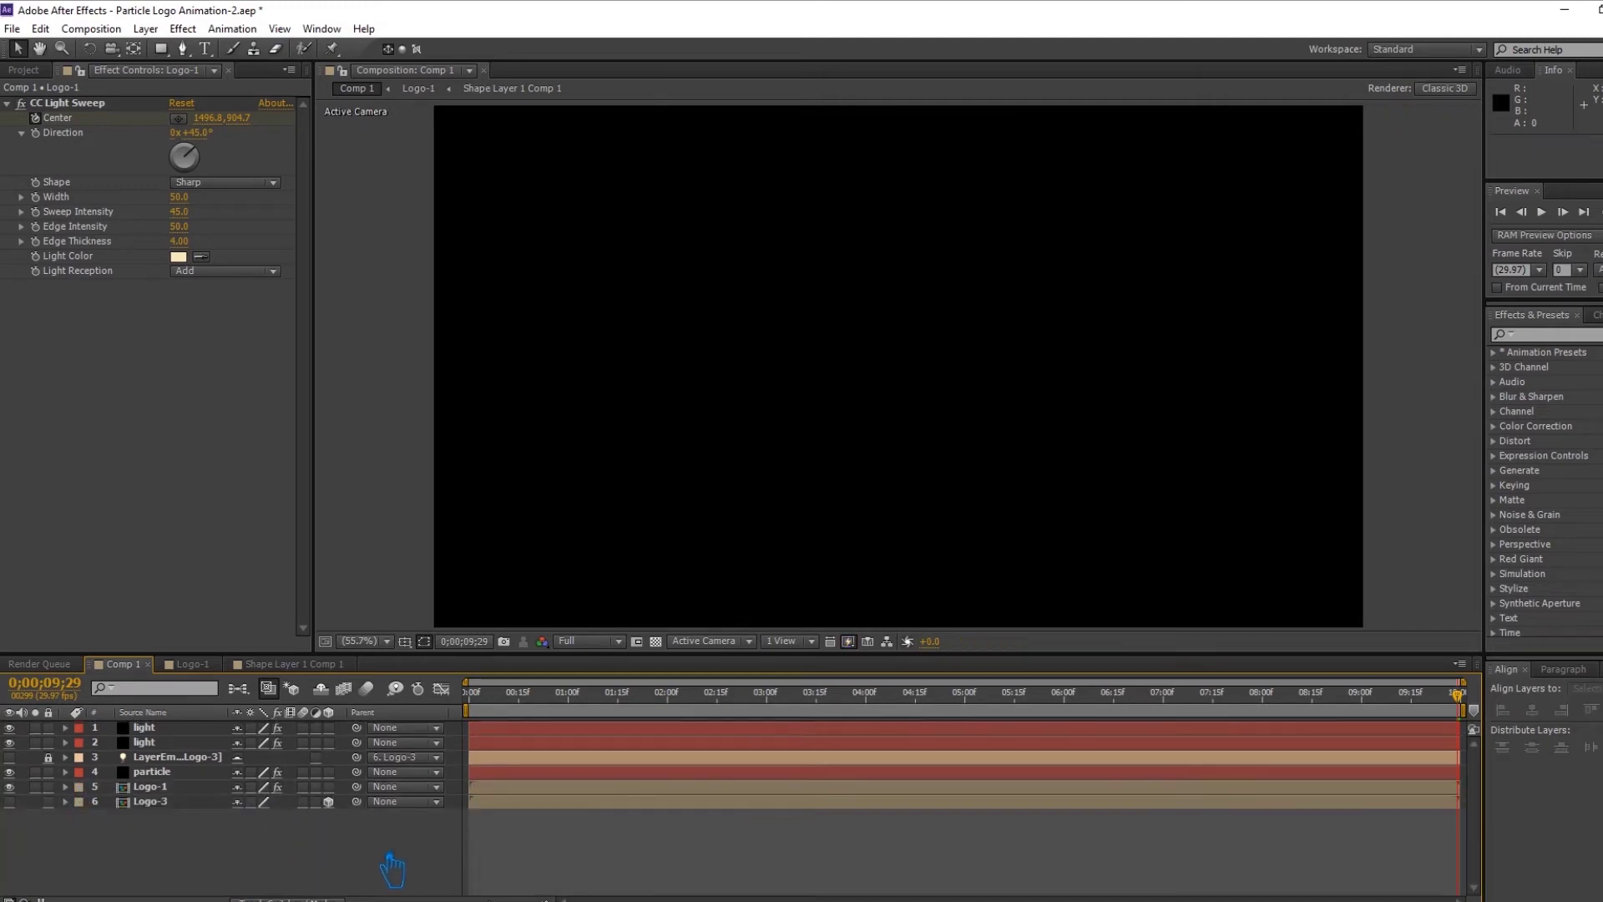
key(KP_0)
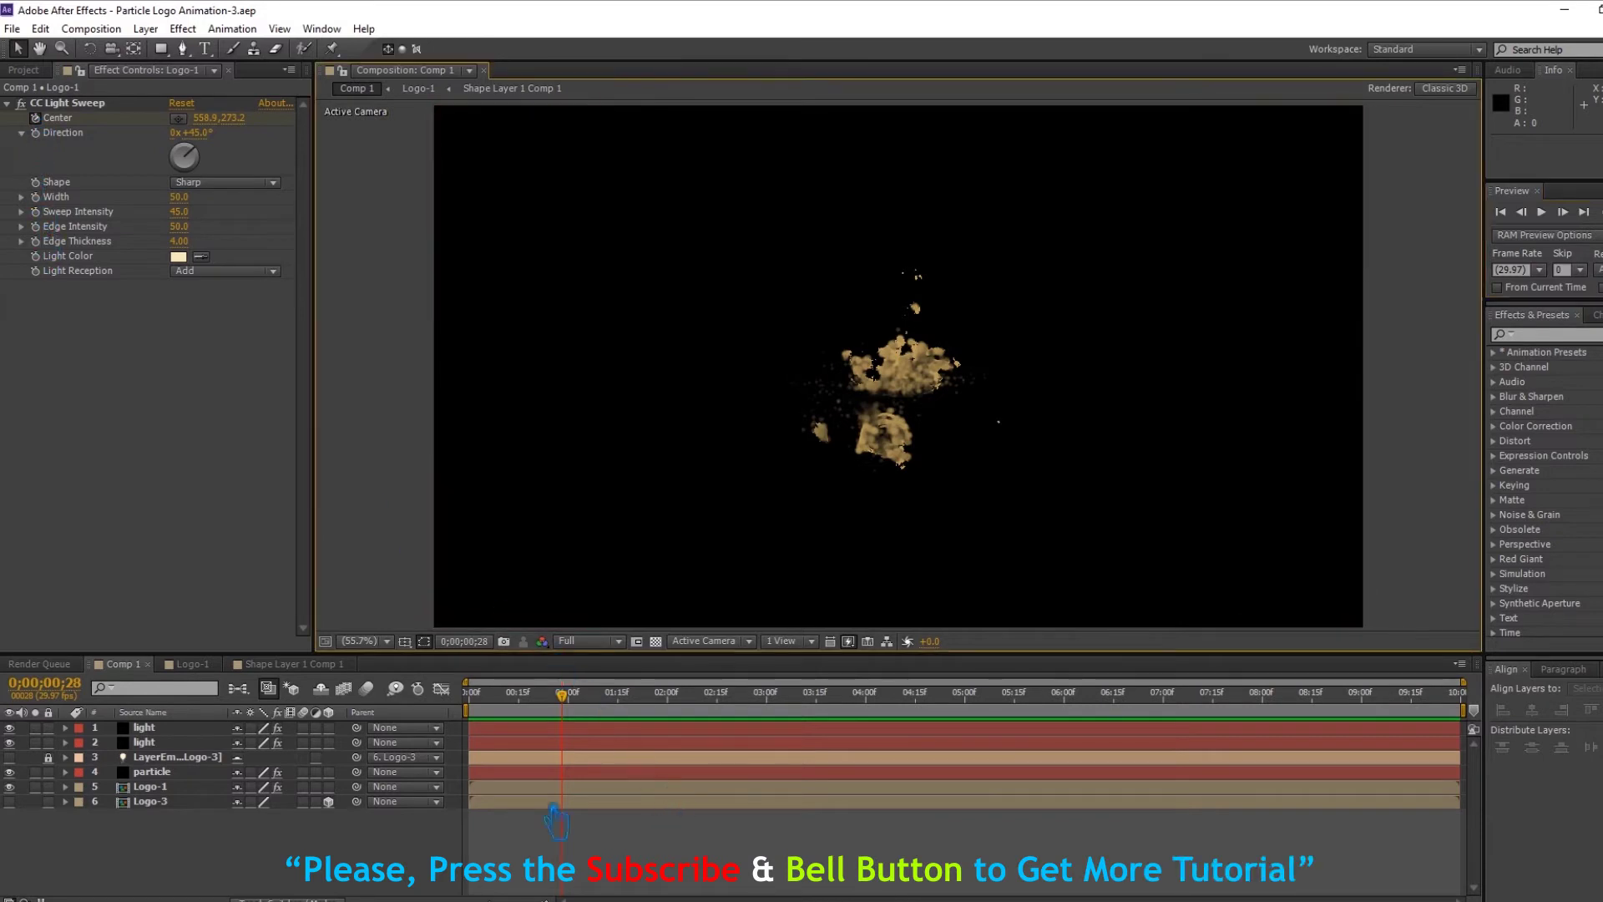
Step: Try a Gravity of 90 in the particle layer's Particular physics settings, and undo the change
click(171, 771)
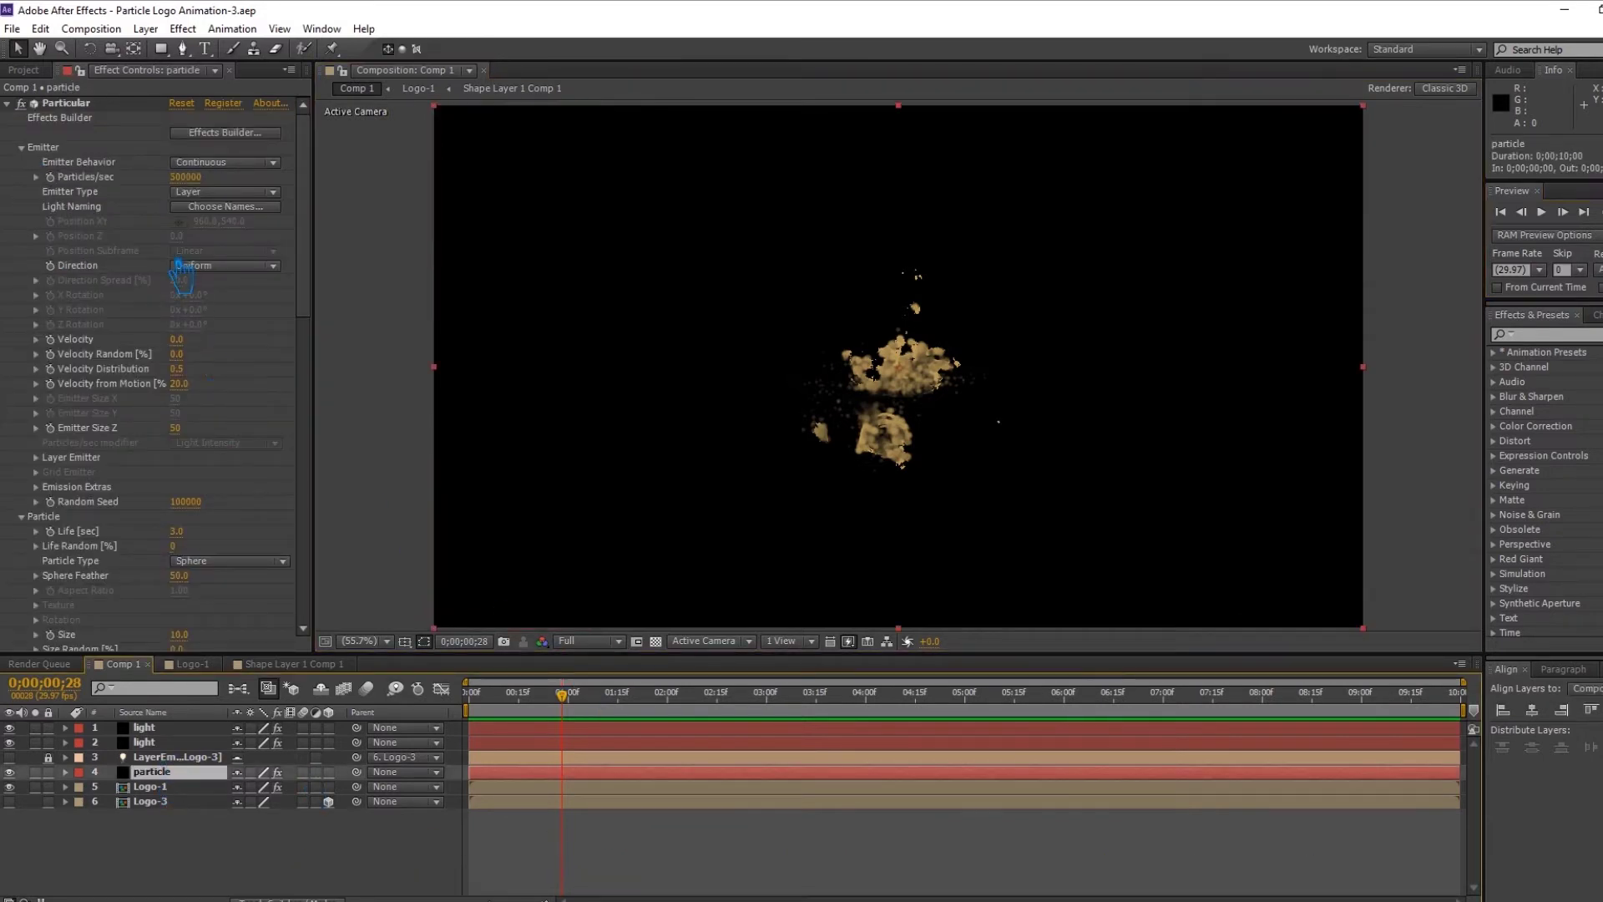
scroll(249, 447, down, 6)
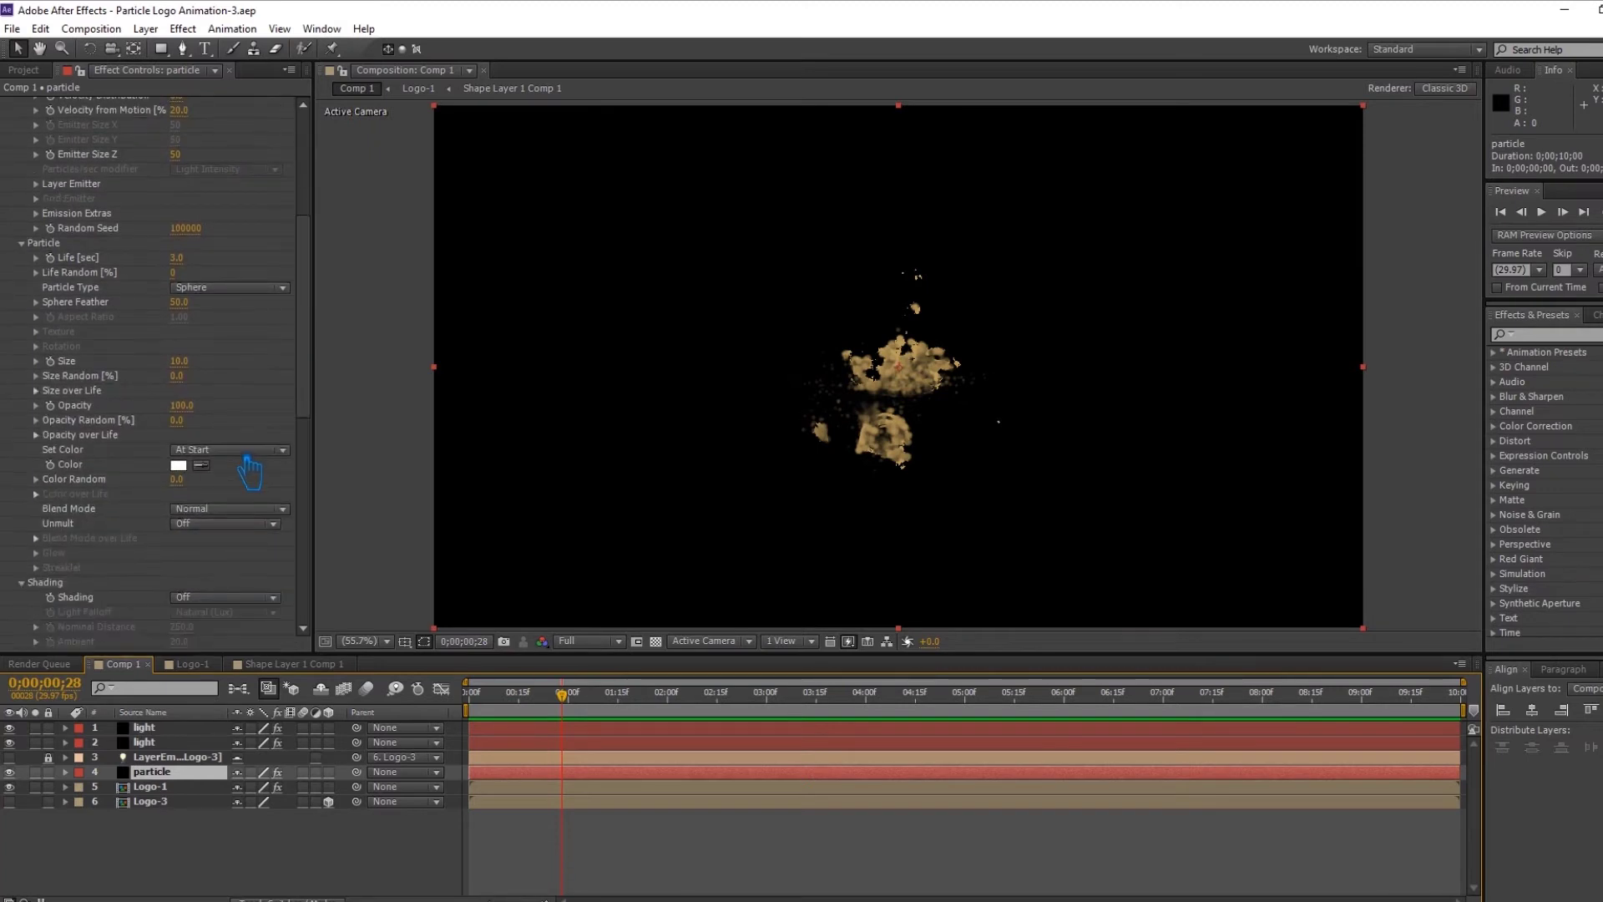
scroll(249, 470, down, 8)
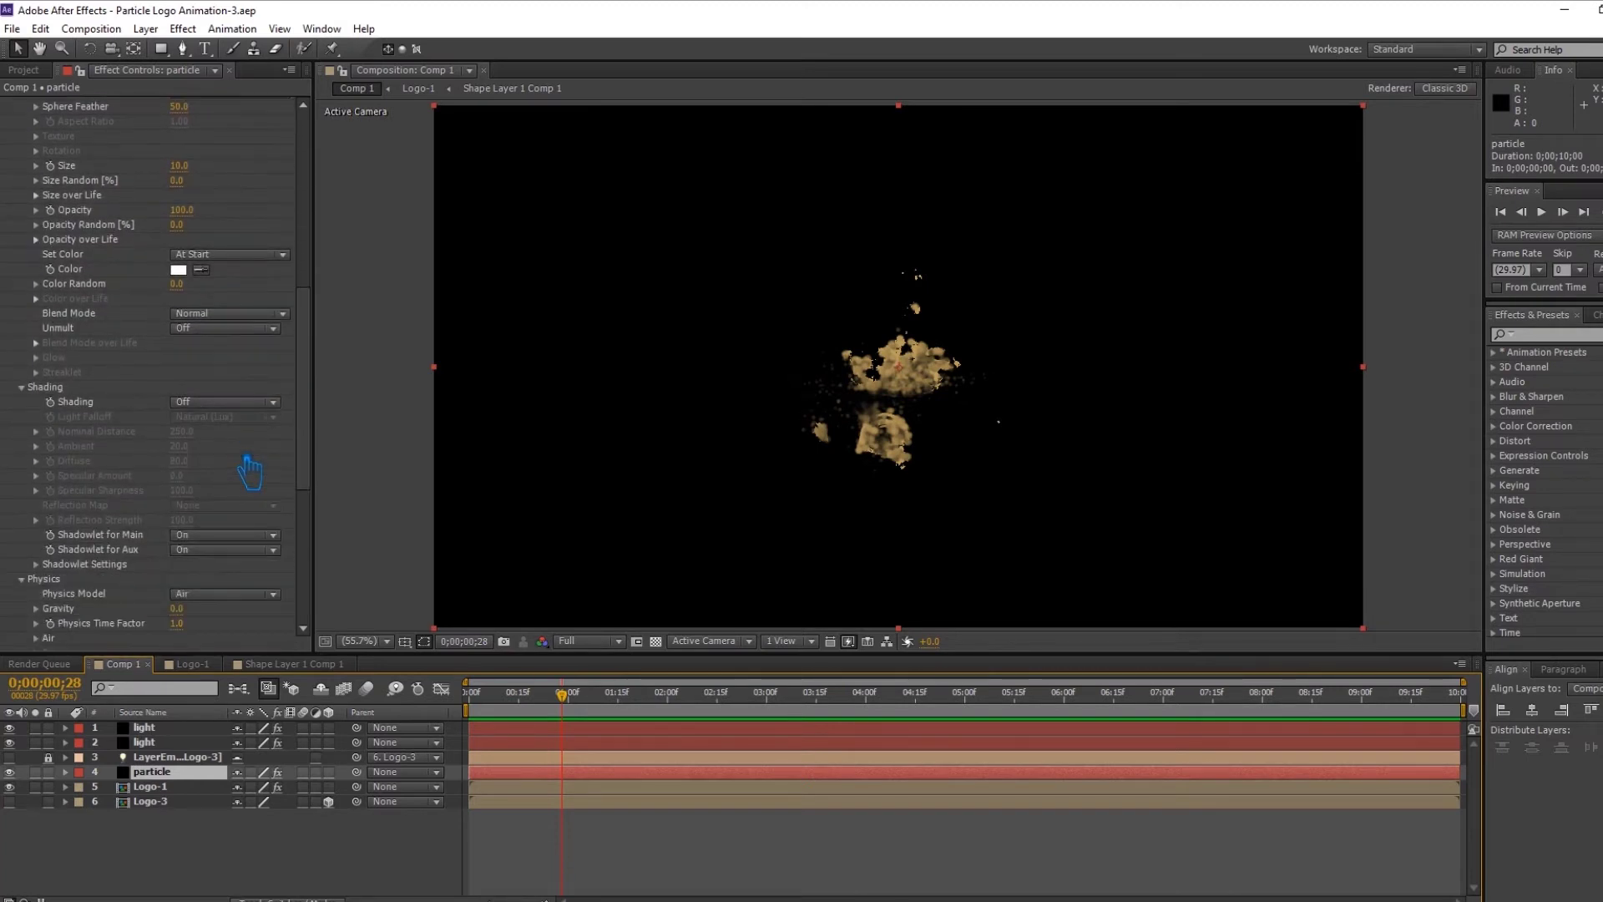
scroll(249, 472, down, 2)
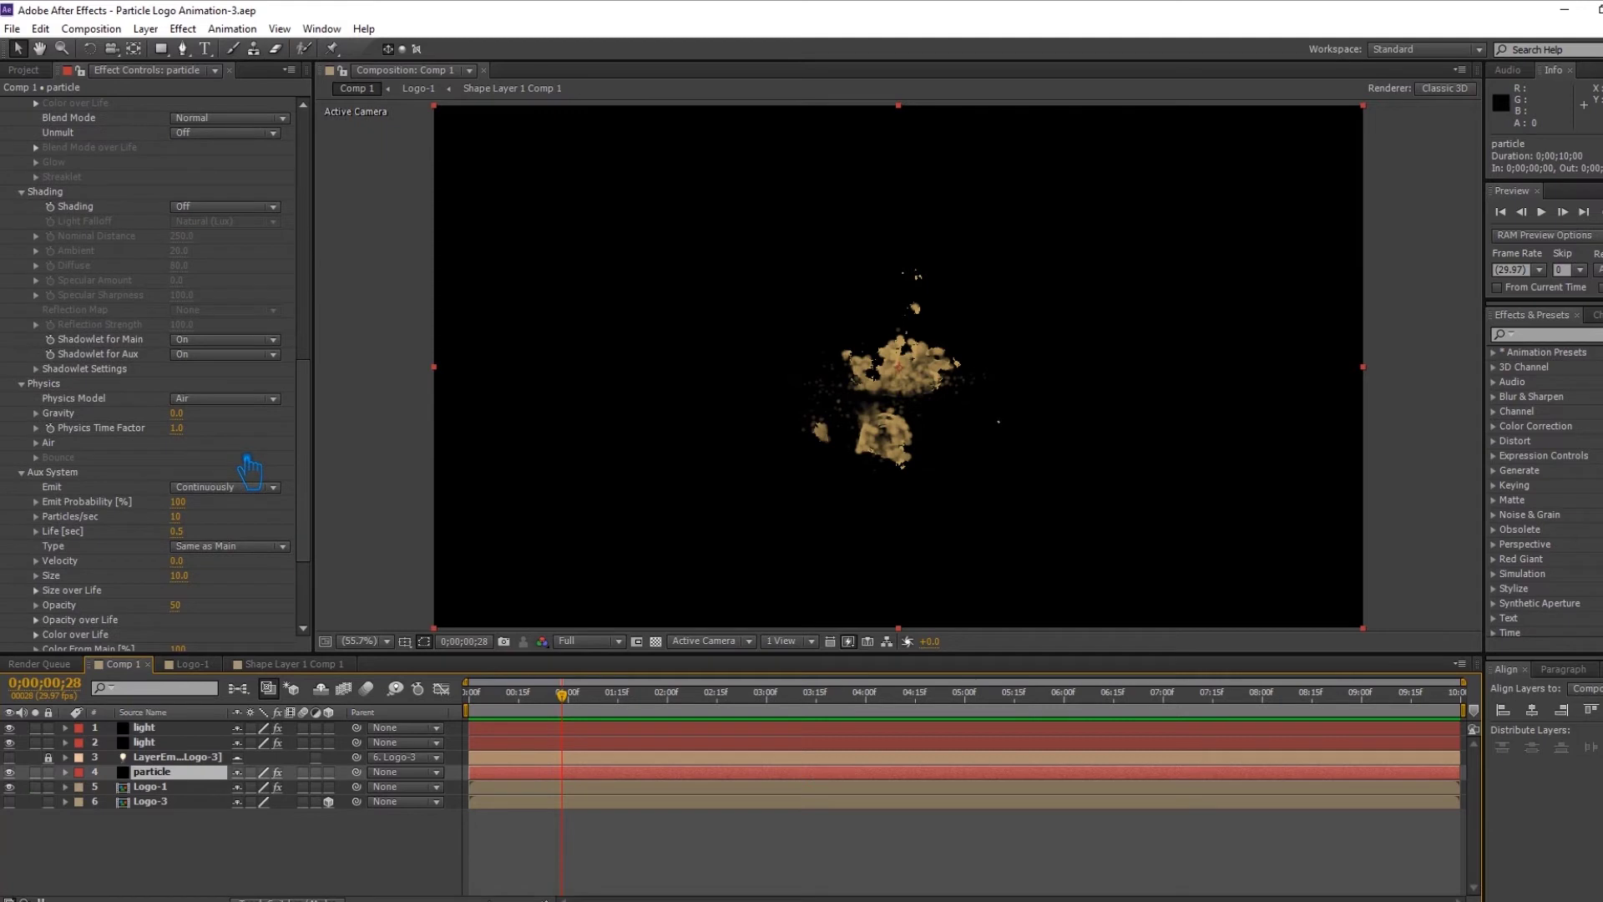
click(179, 414)
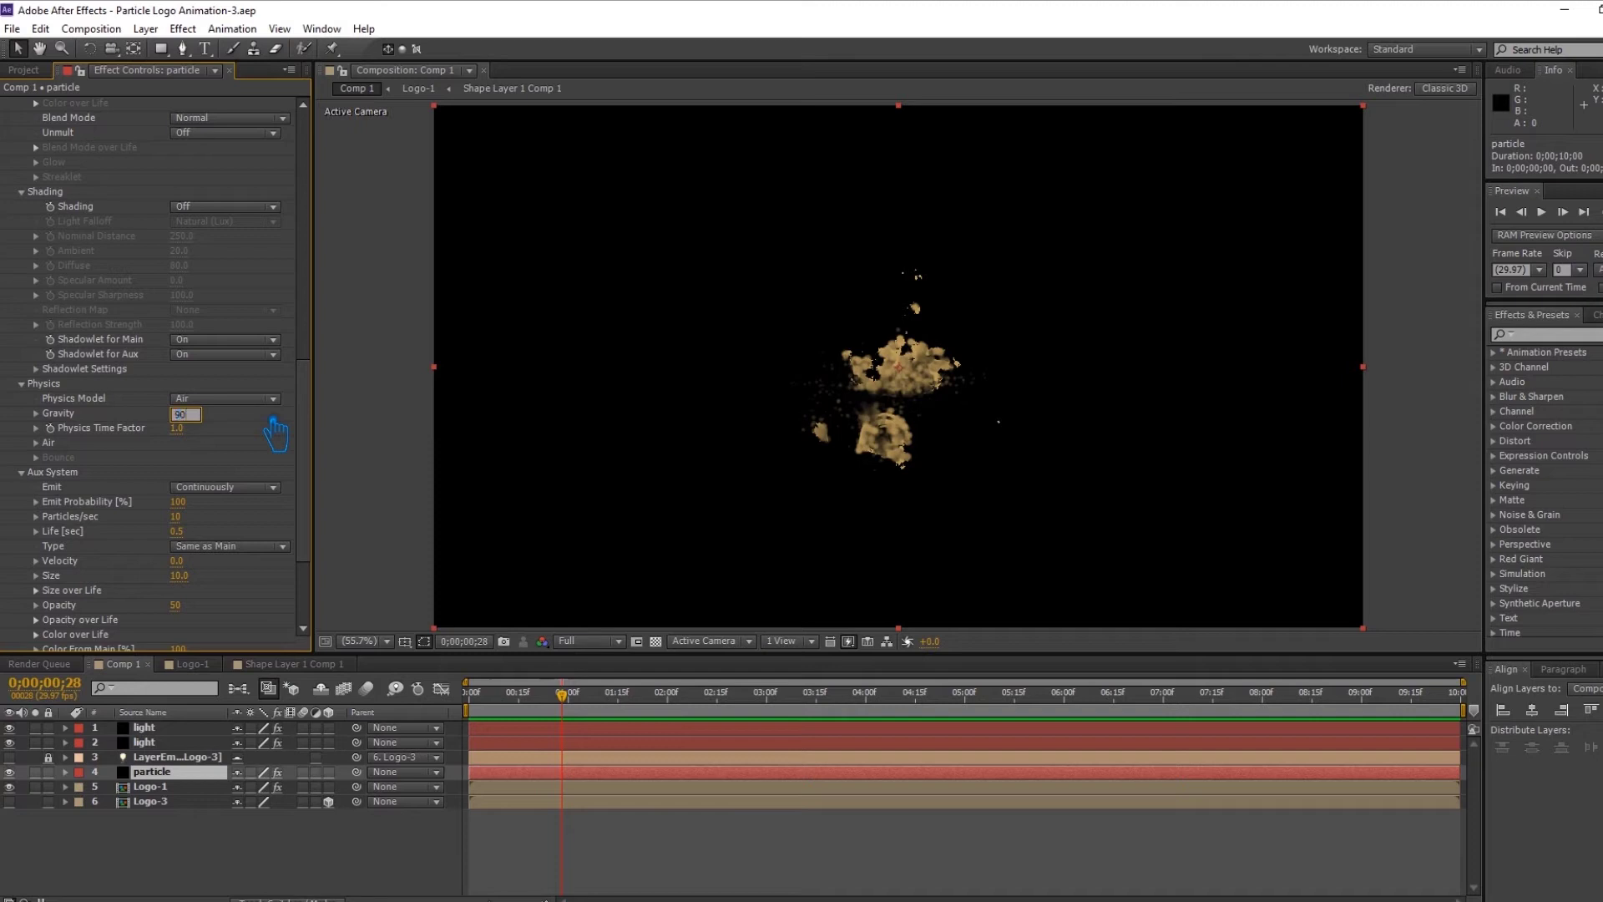
key(Return)
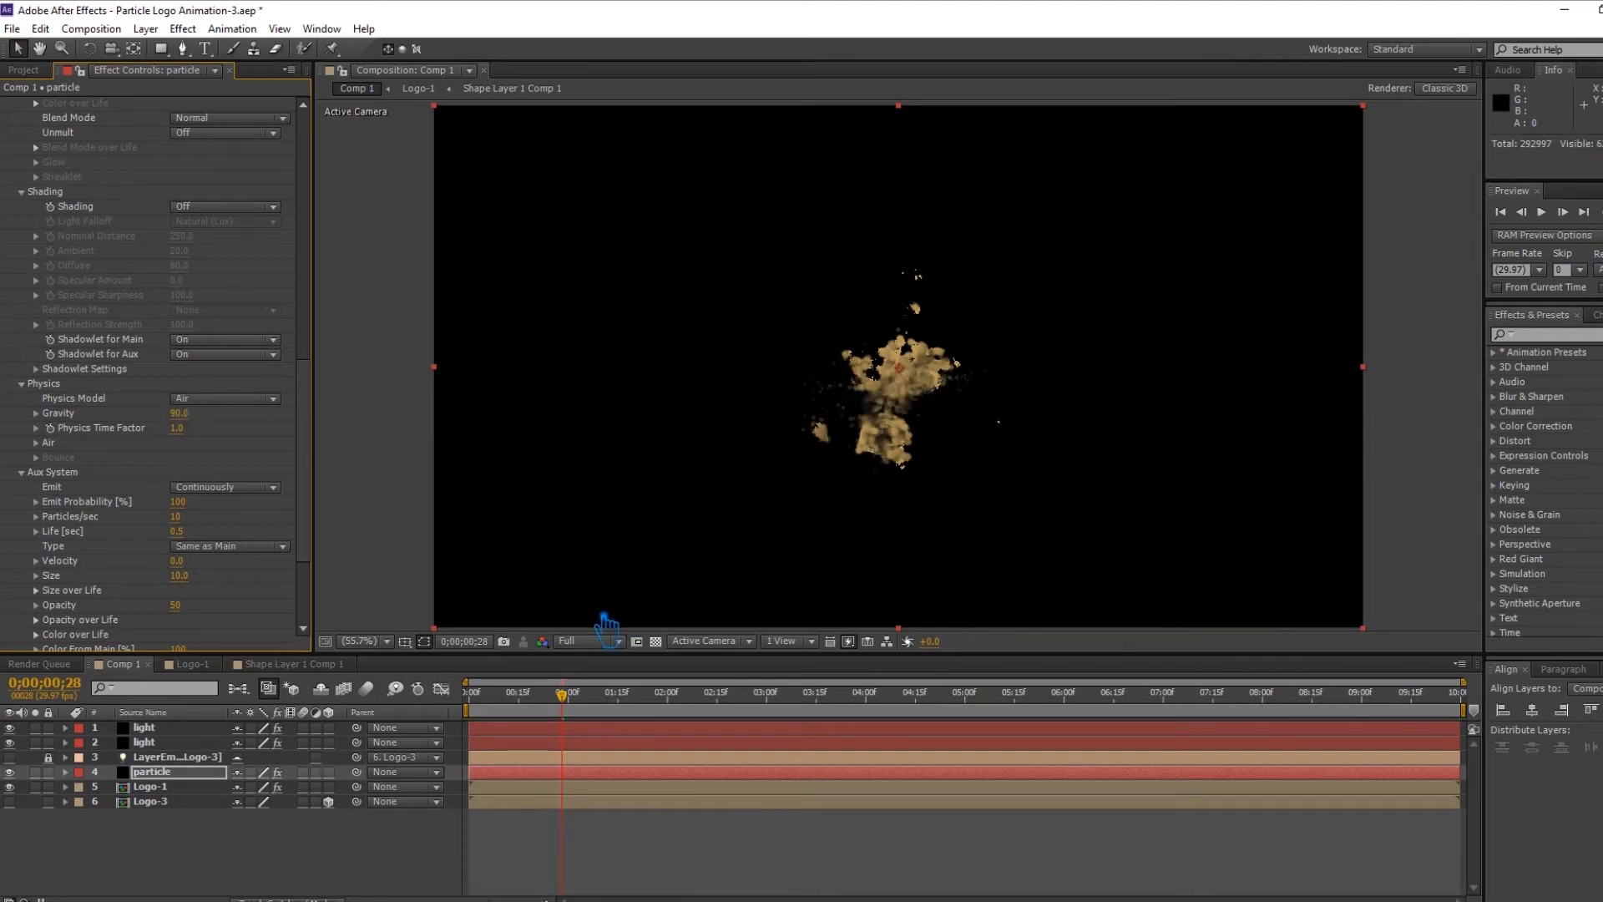
drag(585, 714, 1020, 746)
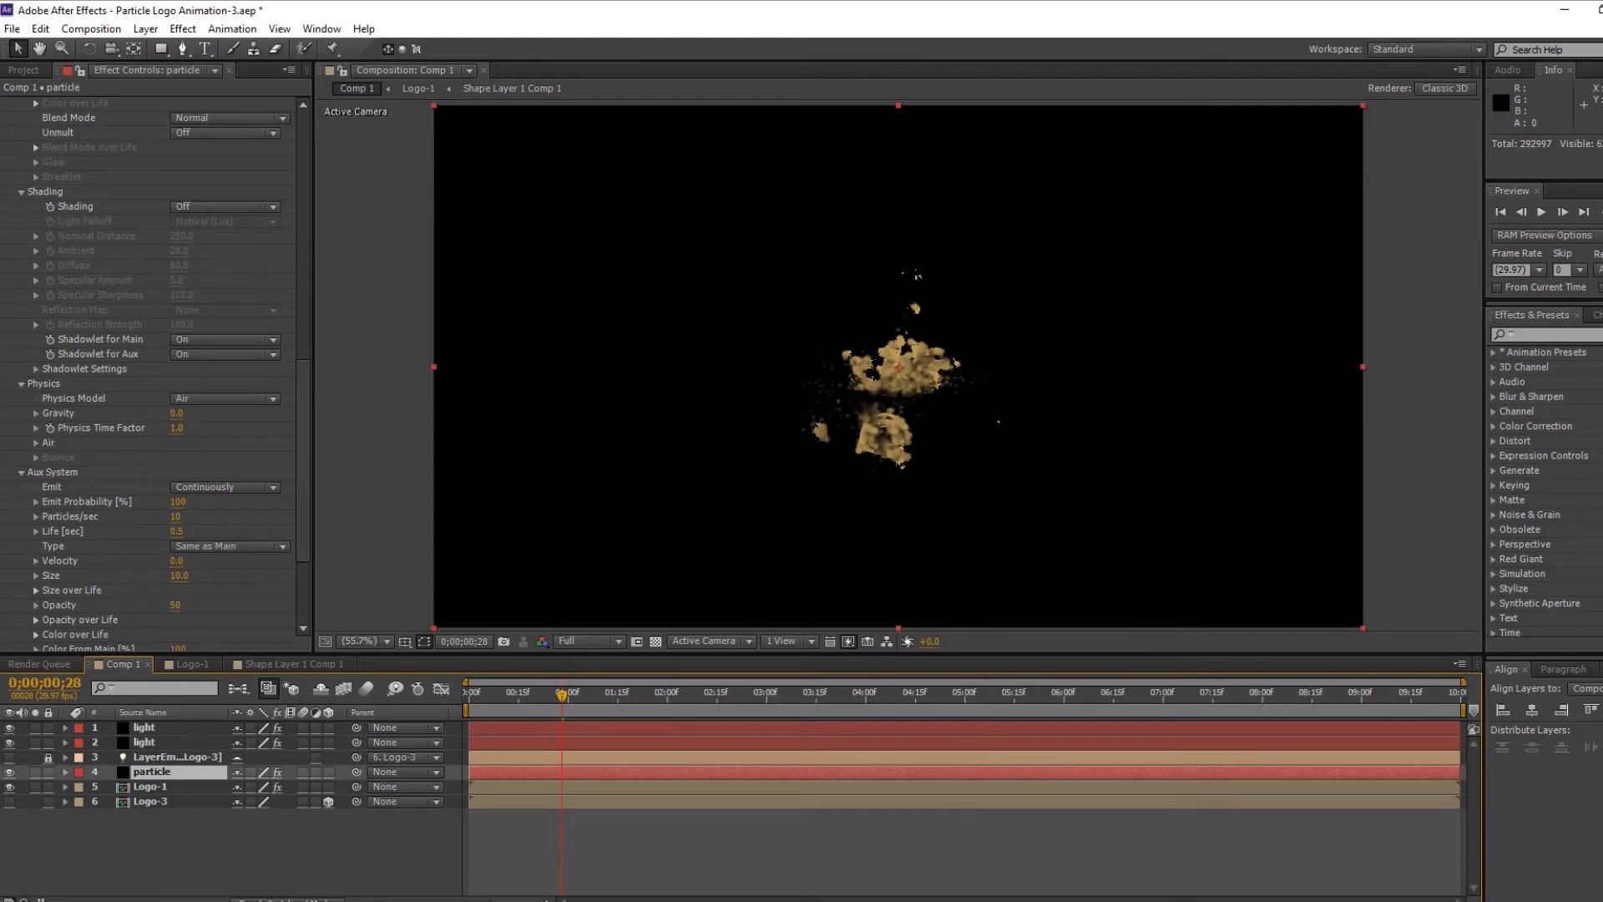
Step: Preview the animation and move the second CC Light Sweep Center keyframe on Logo-1 earlier, to 0;00;07;23
click(1601, 212)
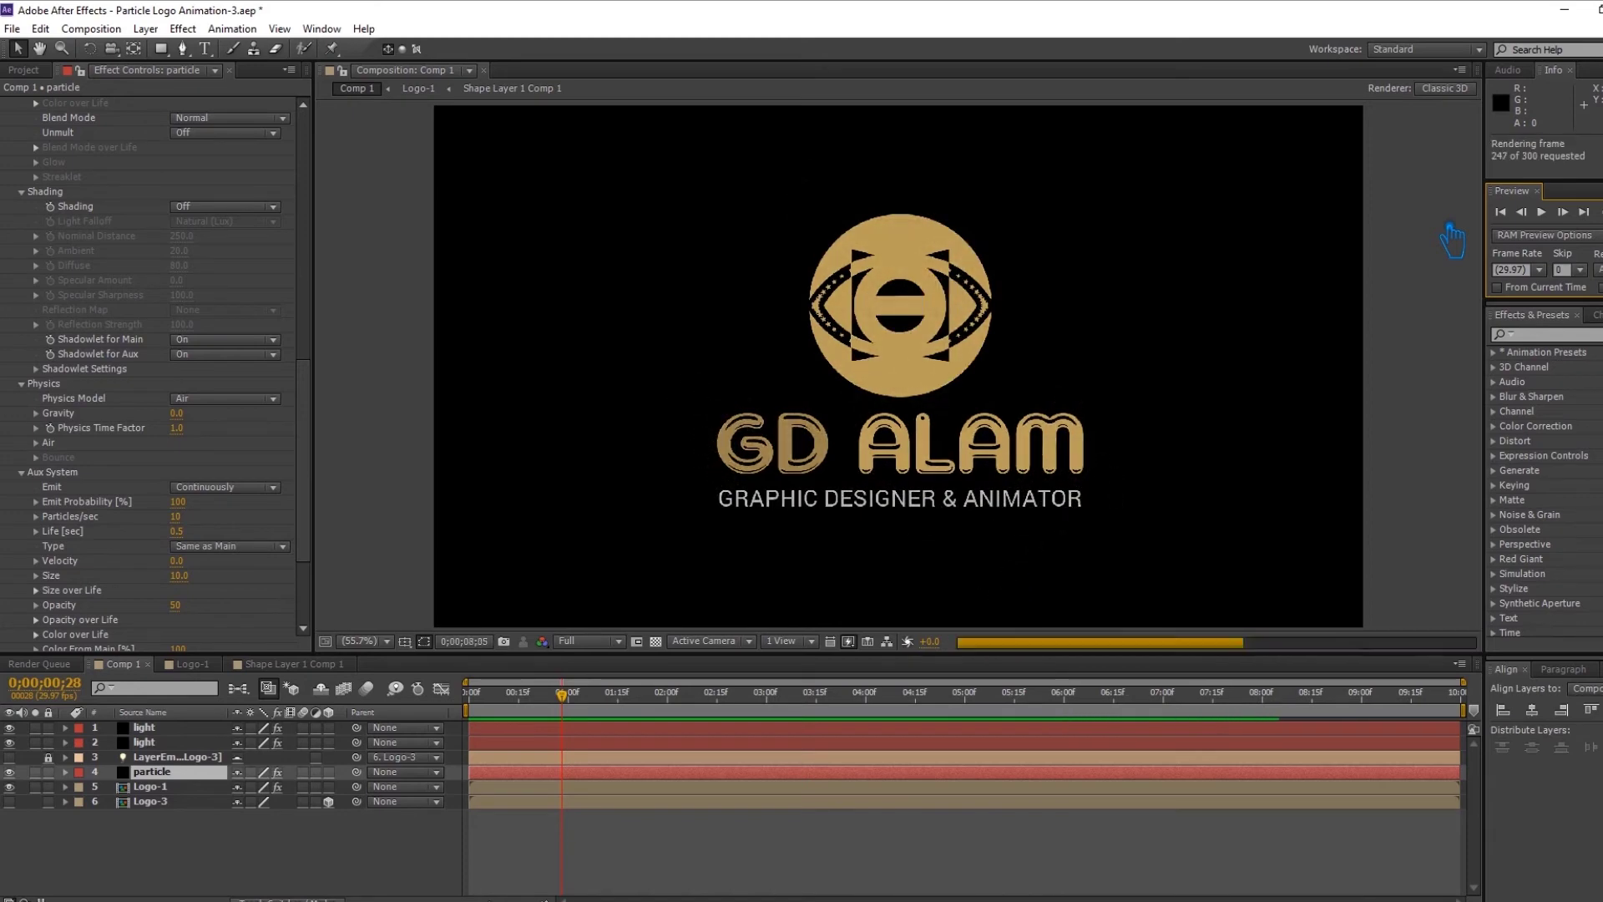
click(1157, 695)
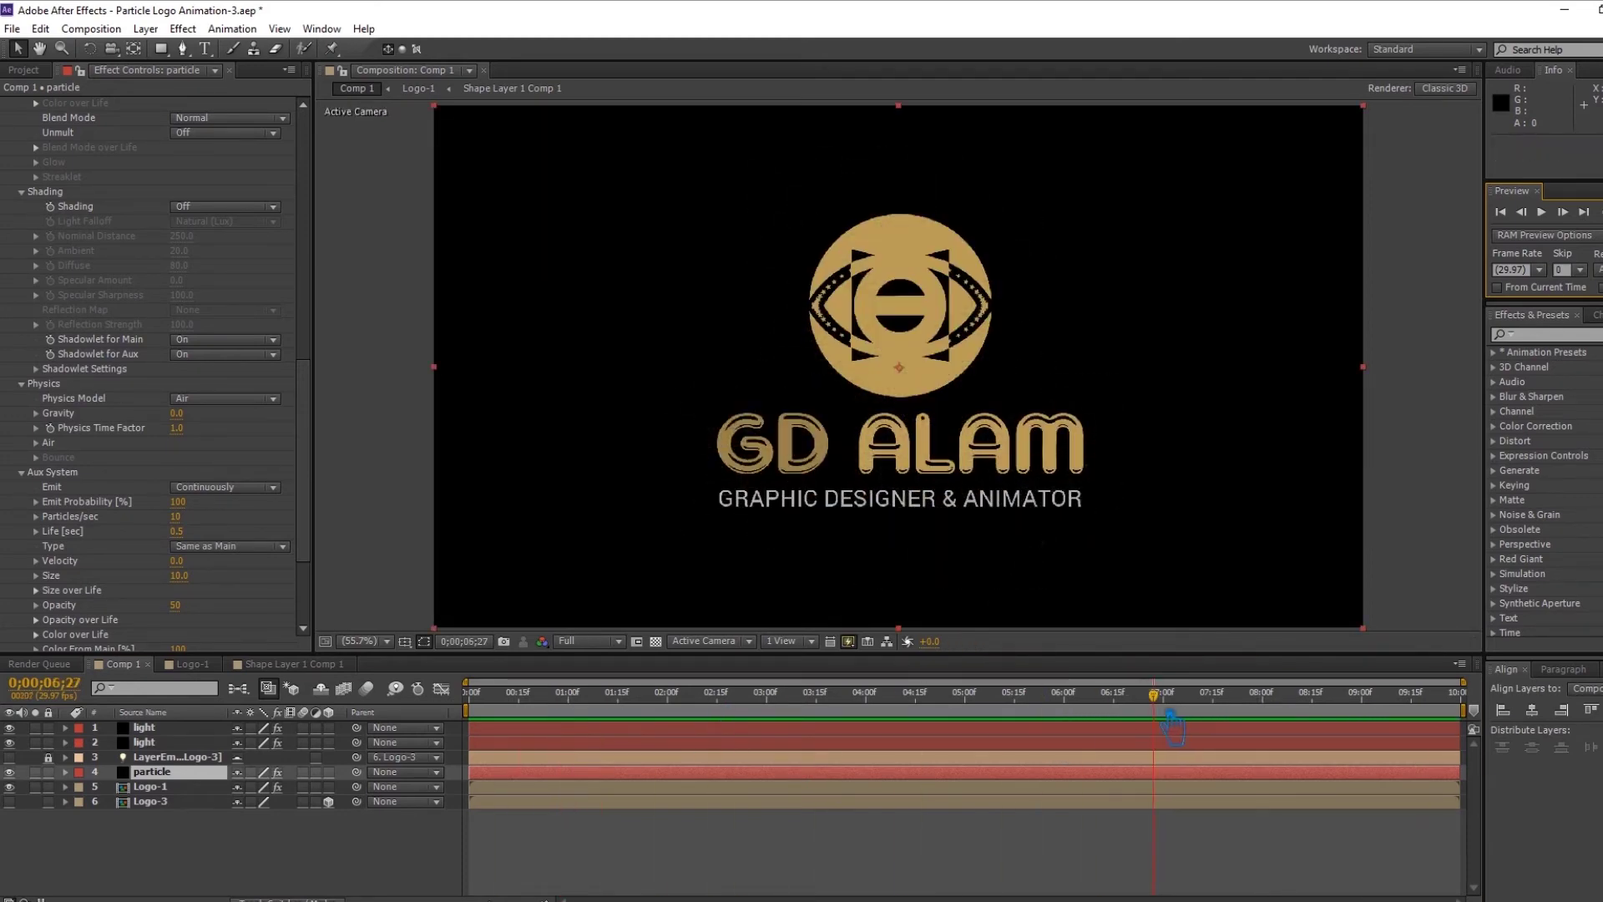
click(163, 788)
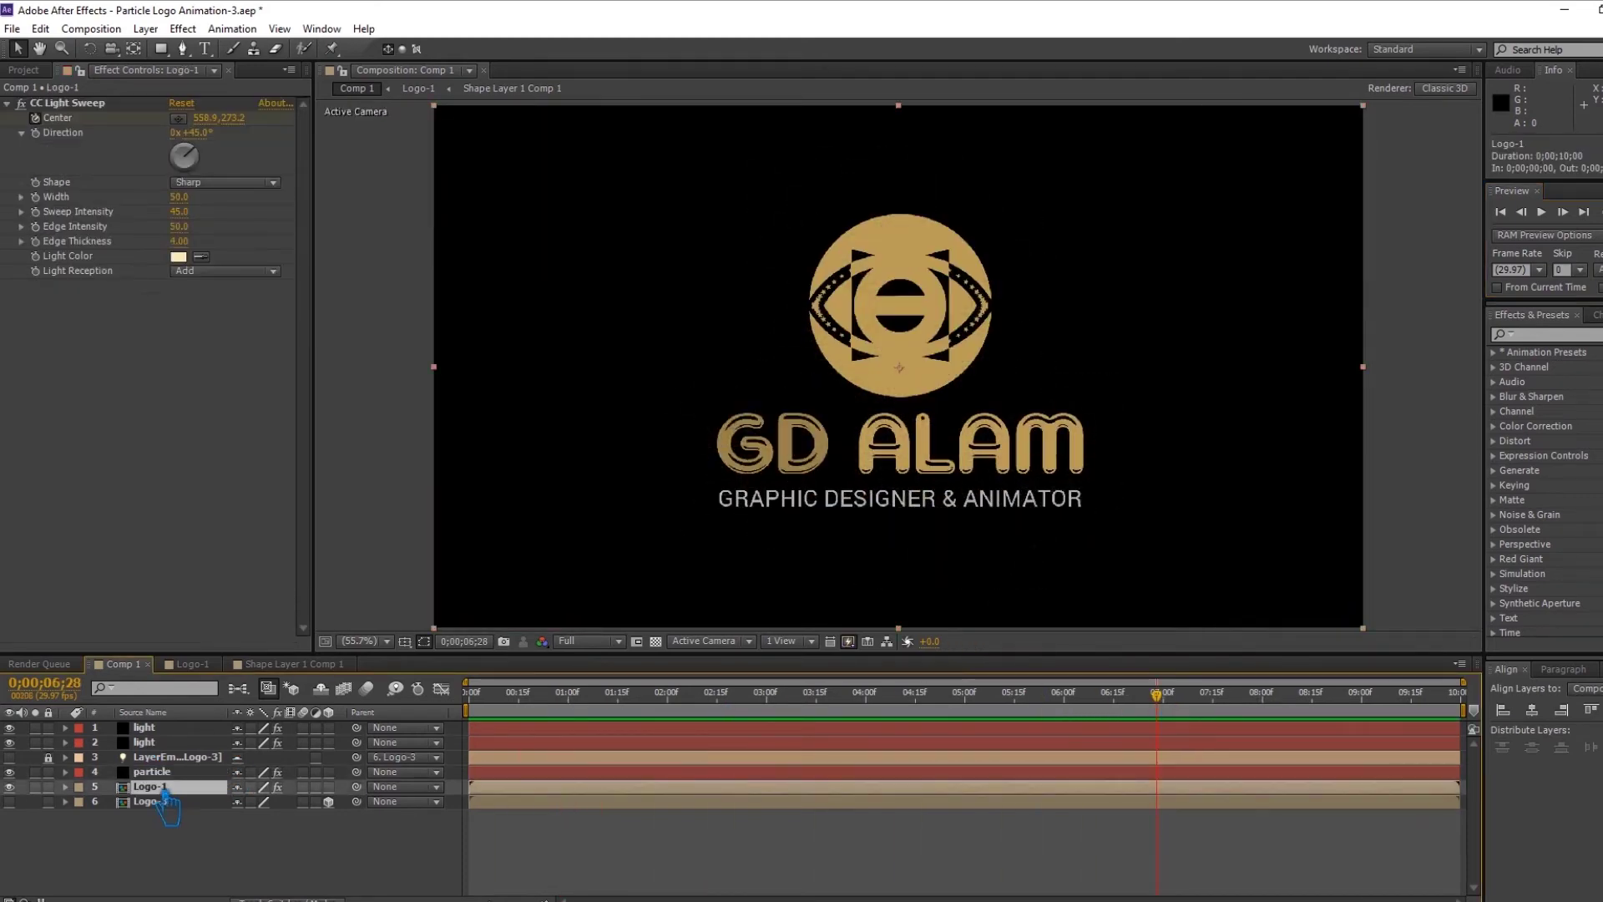
click(65, 786)
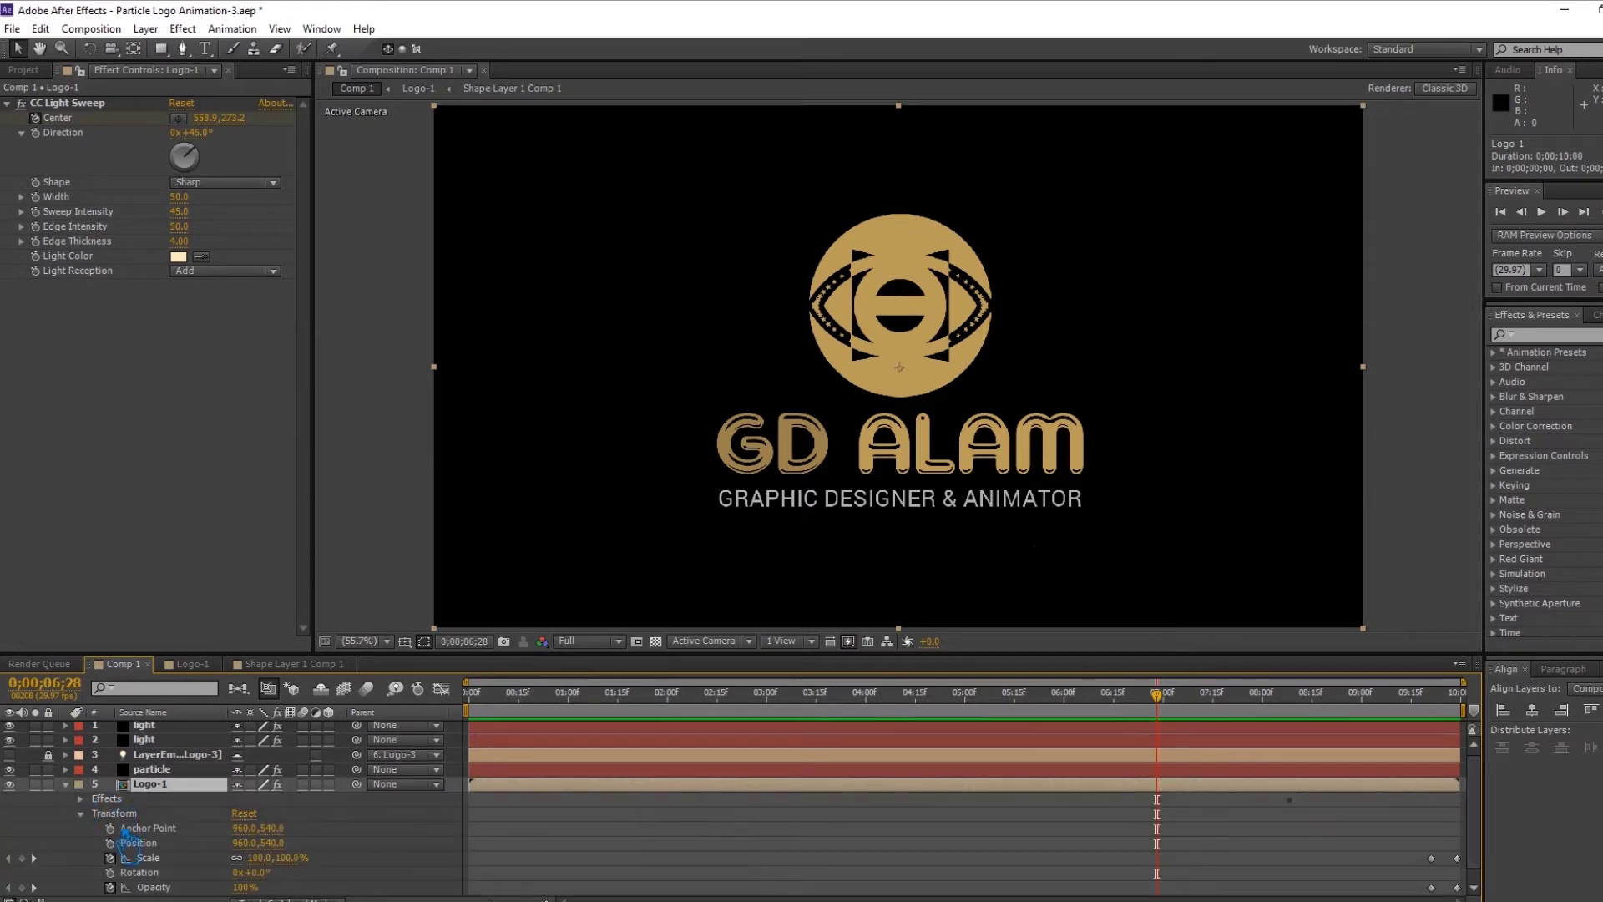
click(91, 800)
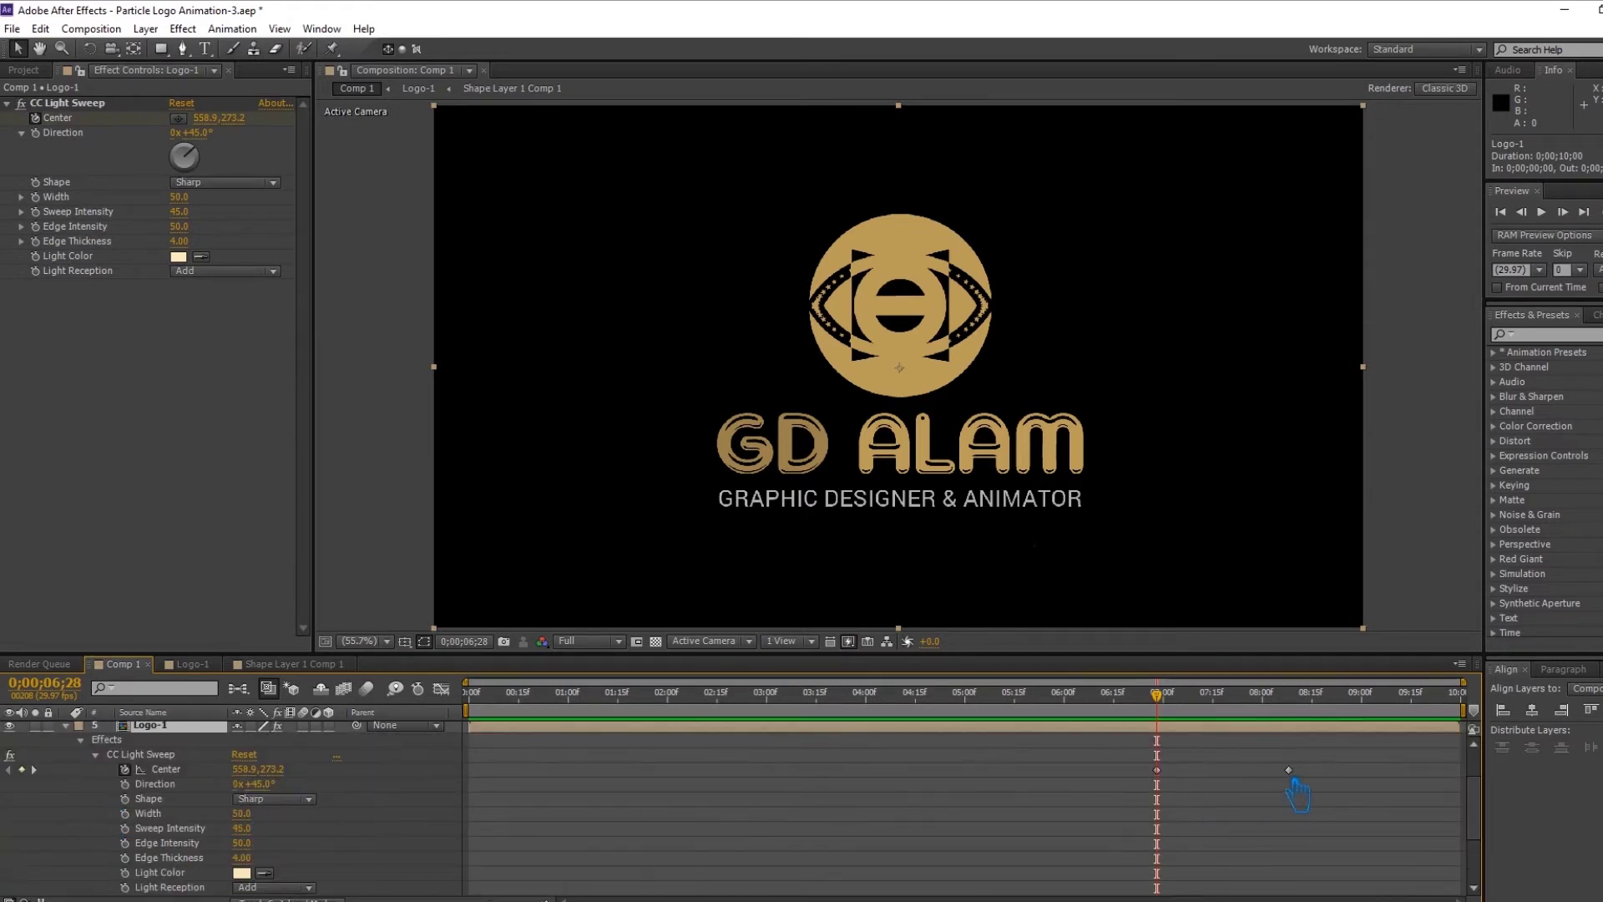
drag(1300, 775, 1259, 780)
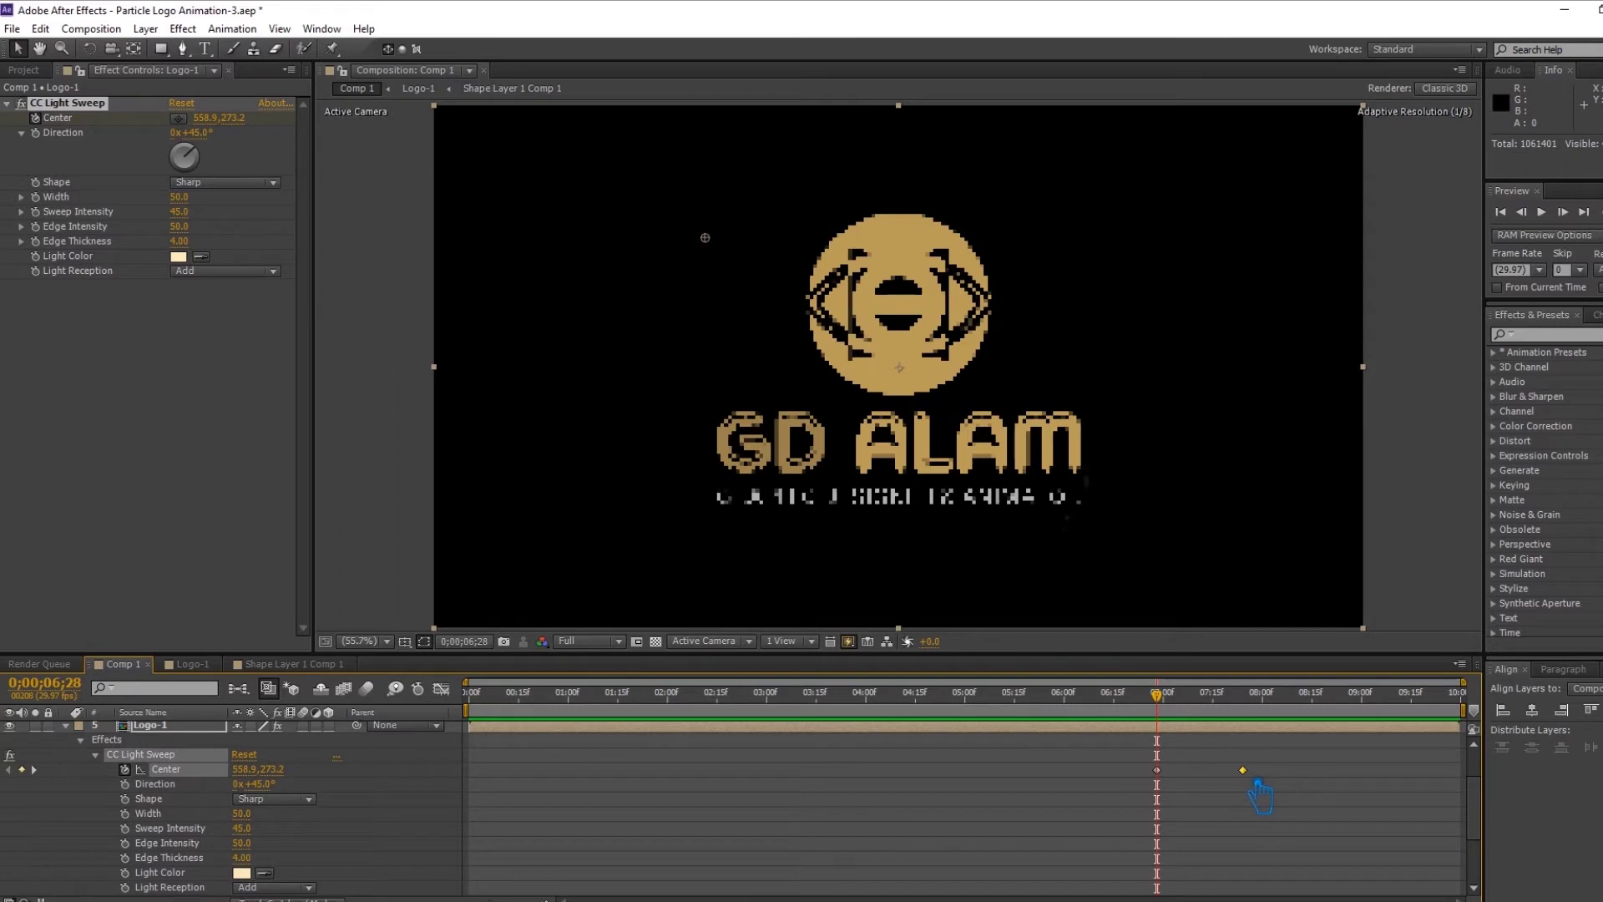
drag(1161, 693, 1249, 722)
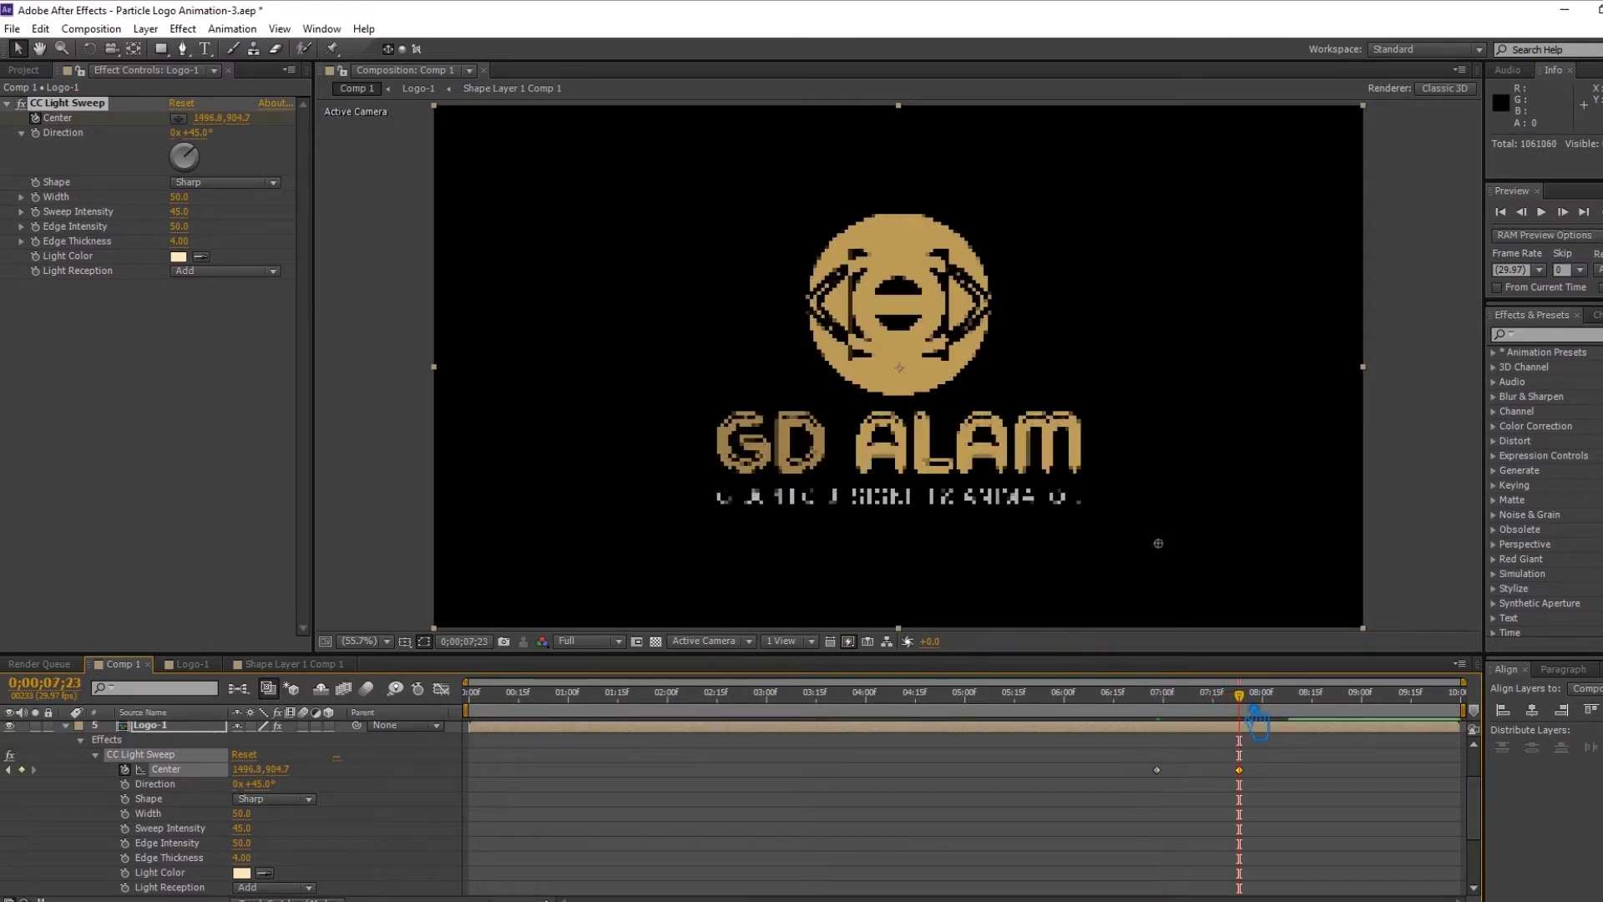
Step: Move Logo-1's first Scale and Opacity keyframes earlier to 0;00;09;01, and collapse the layer
scroll(1134, 812, down, 3)
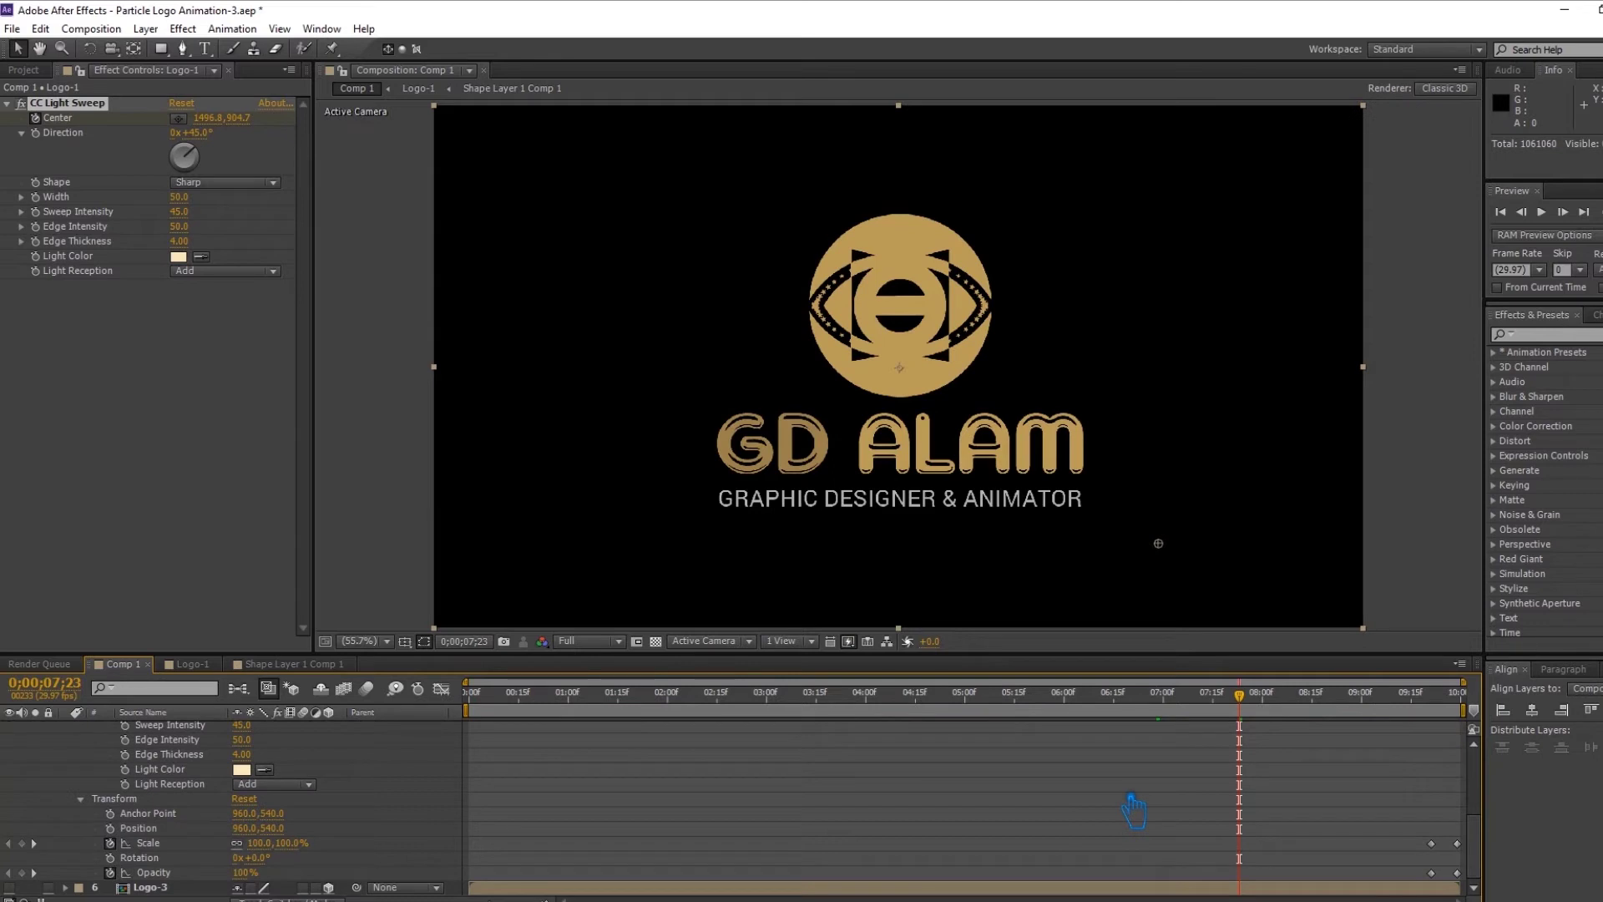
drag(1453, 871, 1382, 867)
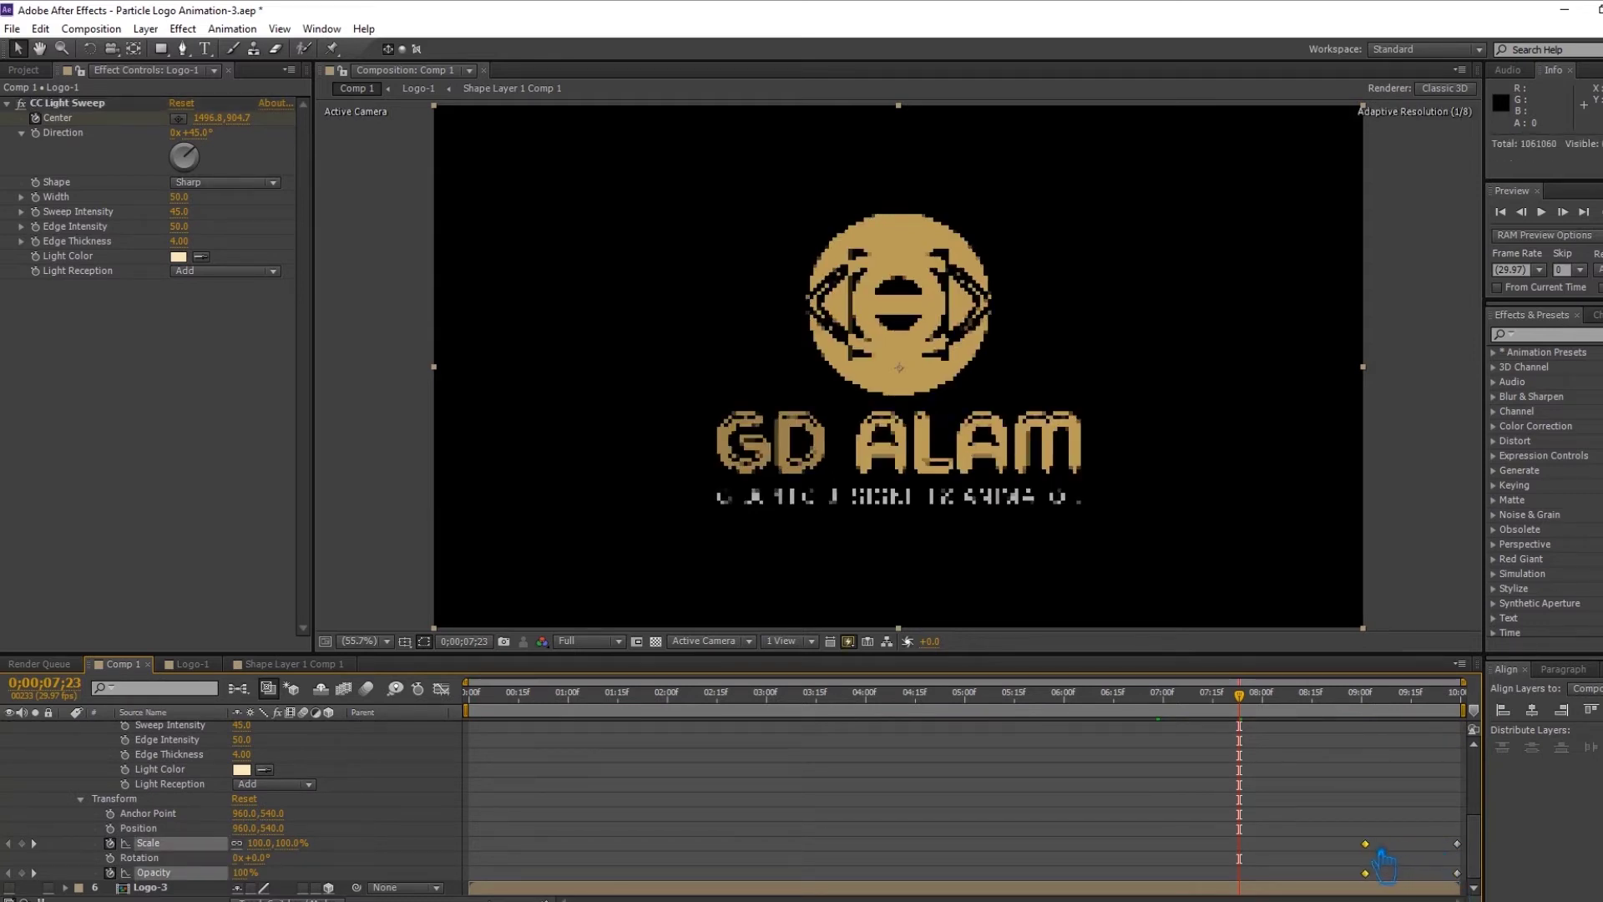
drag(1240, 716, 1365, 718)
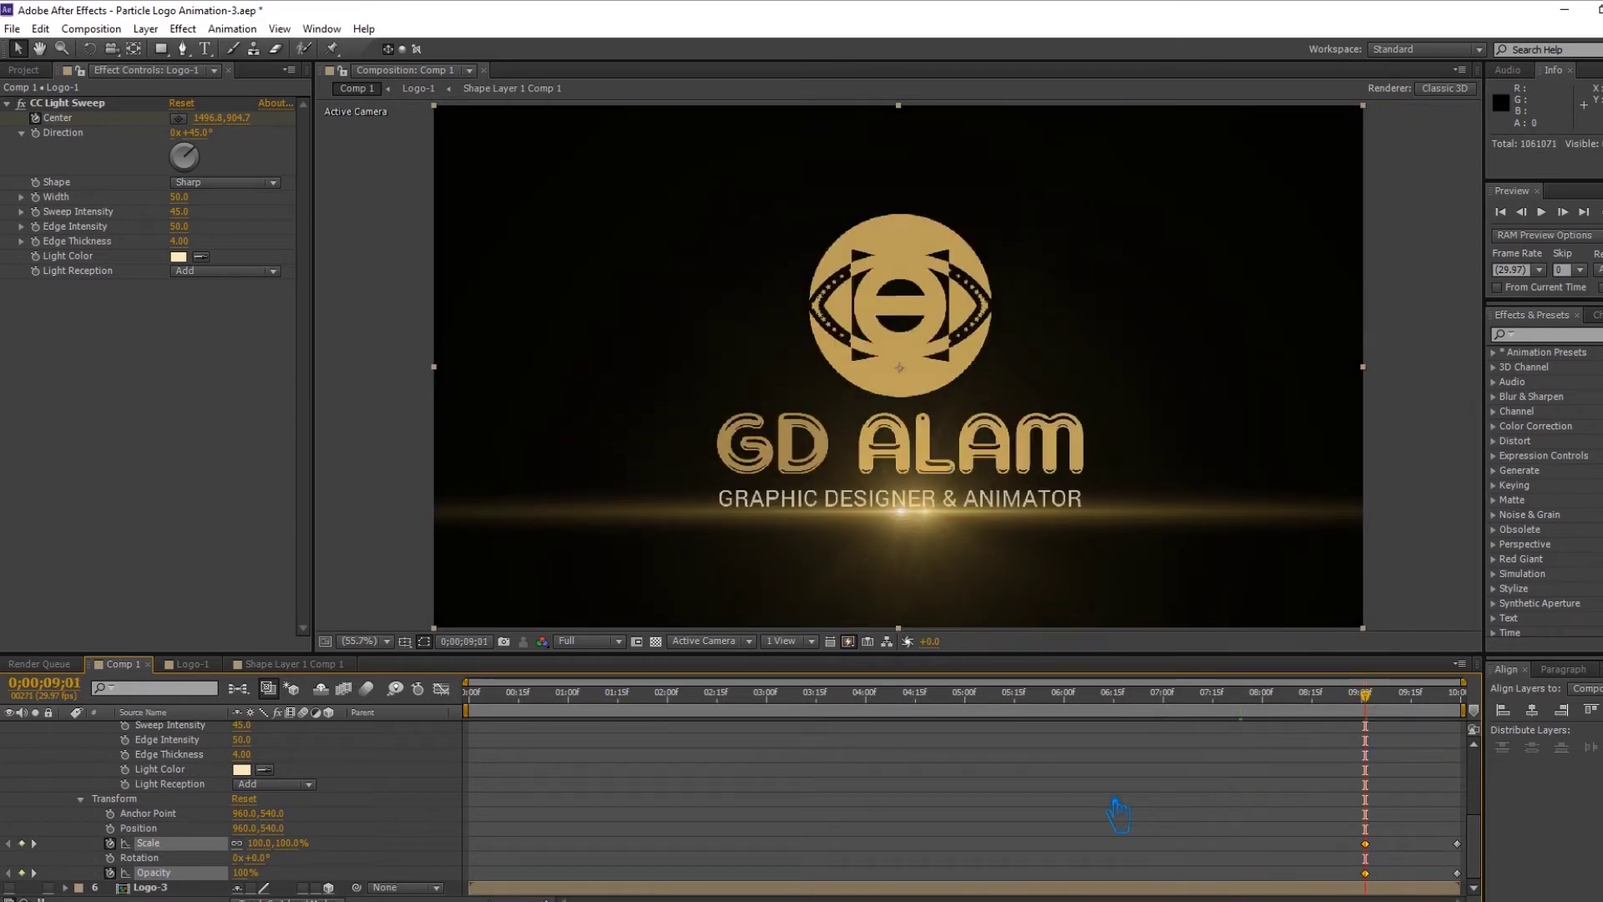
scroll(1140, 814, up, 5)
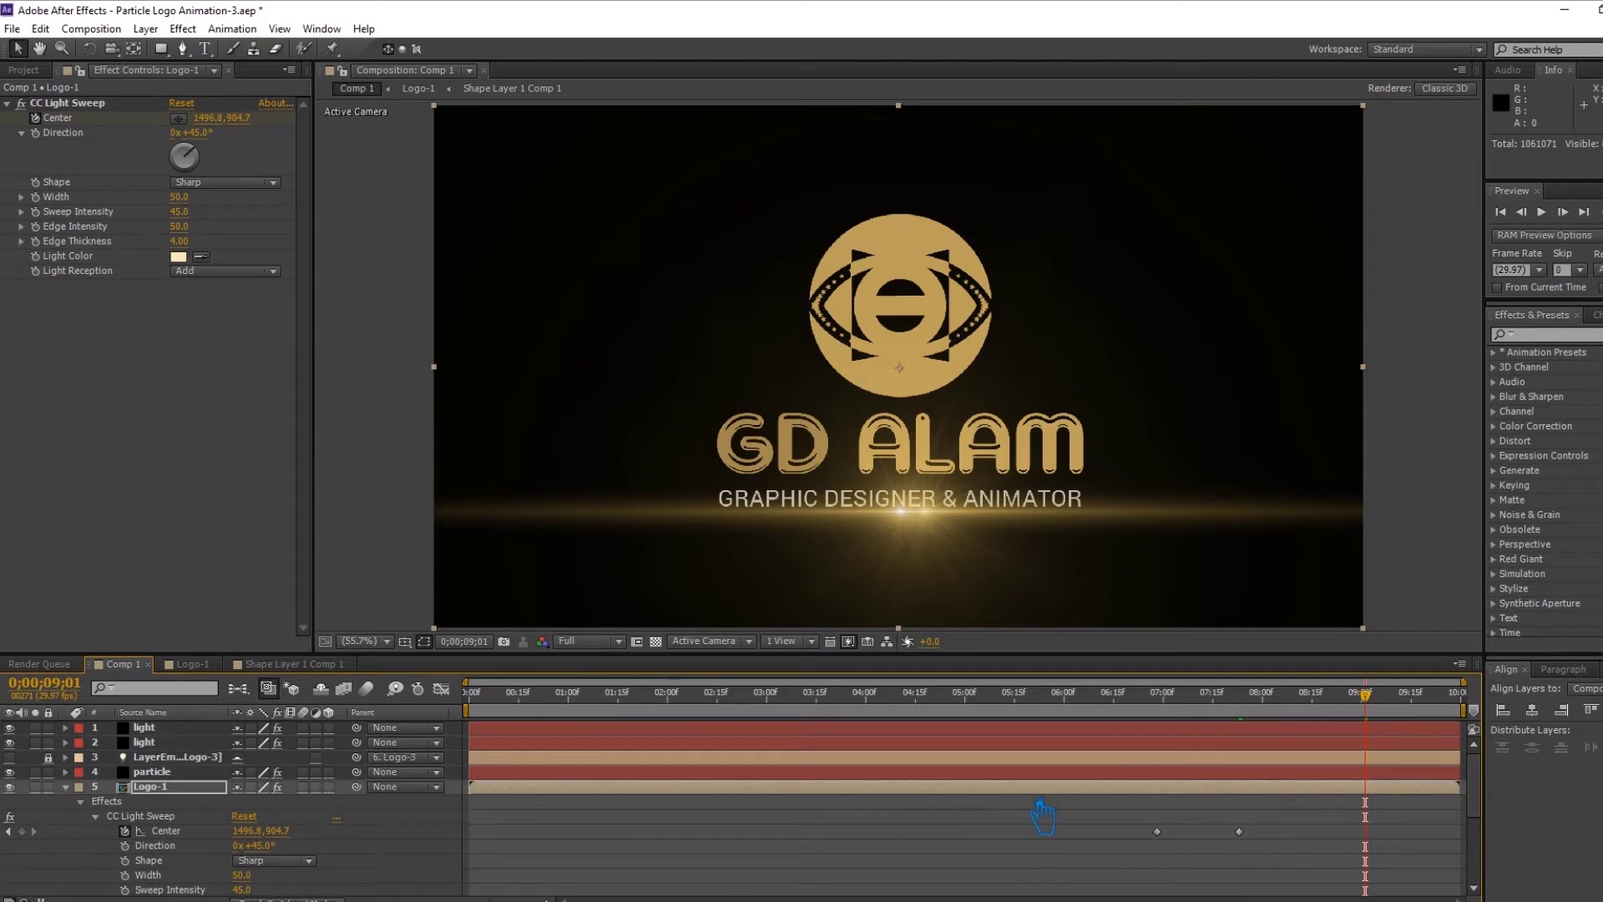
click(66, 787)
Step: Shift all Optical Flares keyframes on both light layers earlier, placing the lower layer's first Position XY keyframe at 0;00;07;20
click(144, 743)
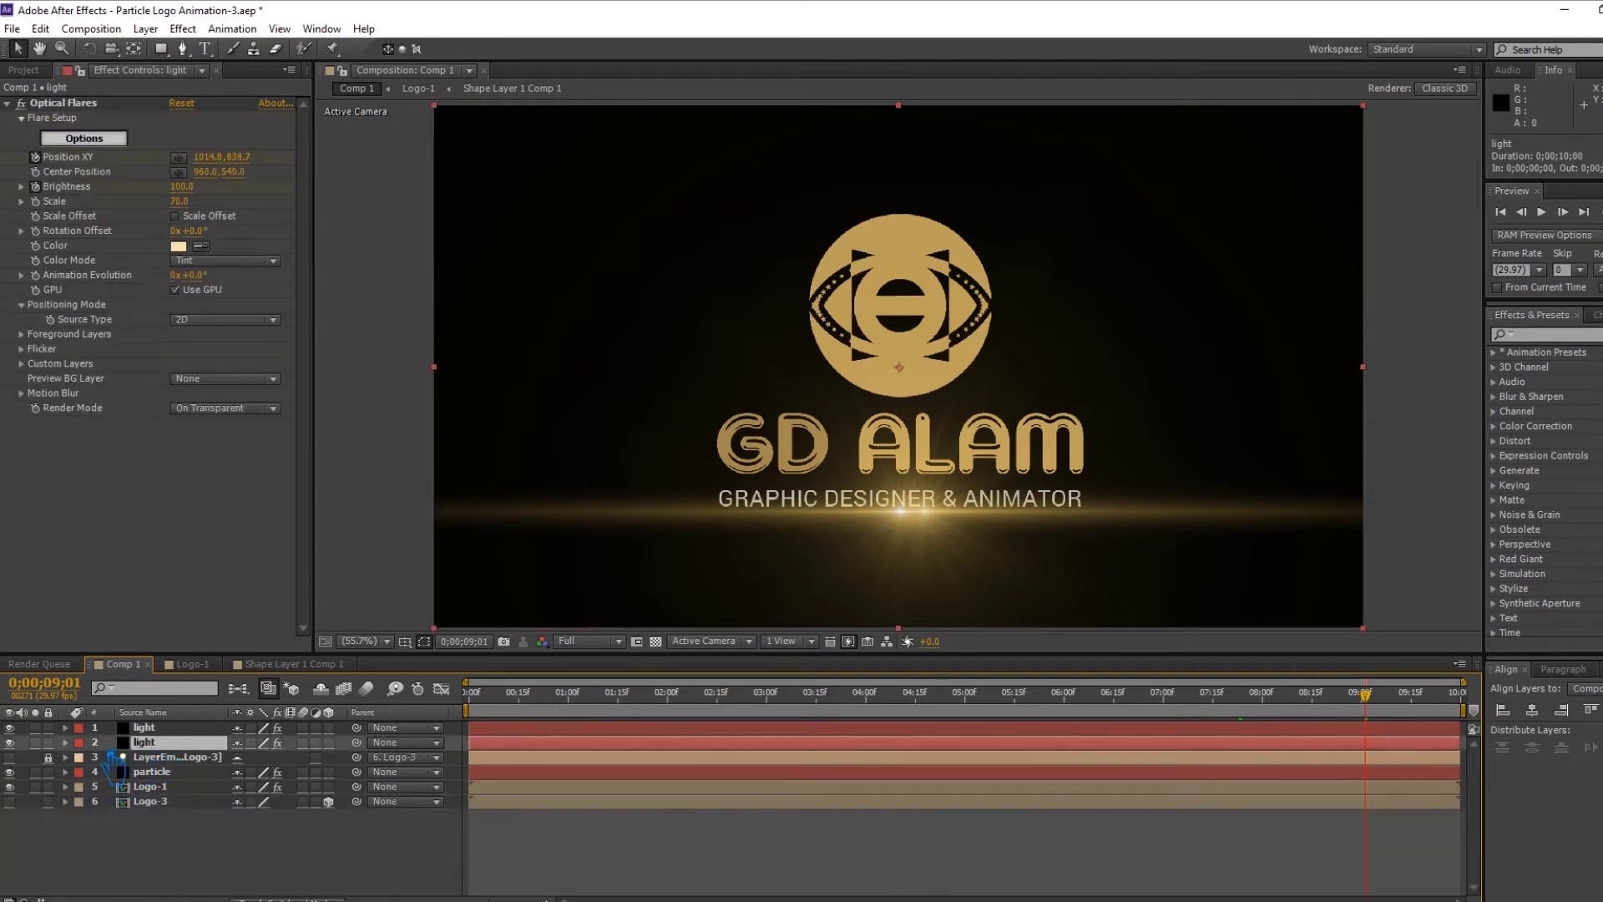
key(e)
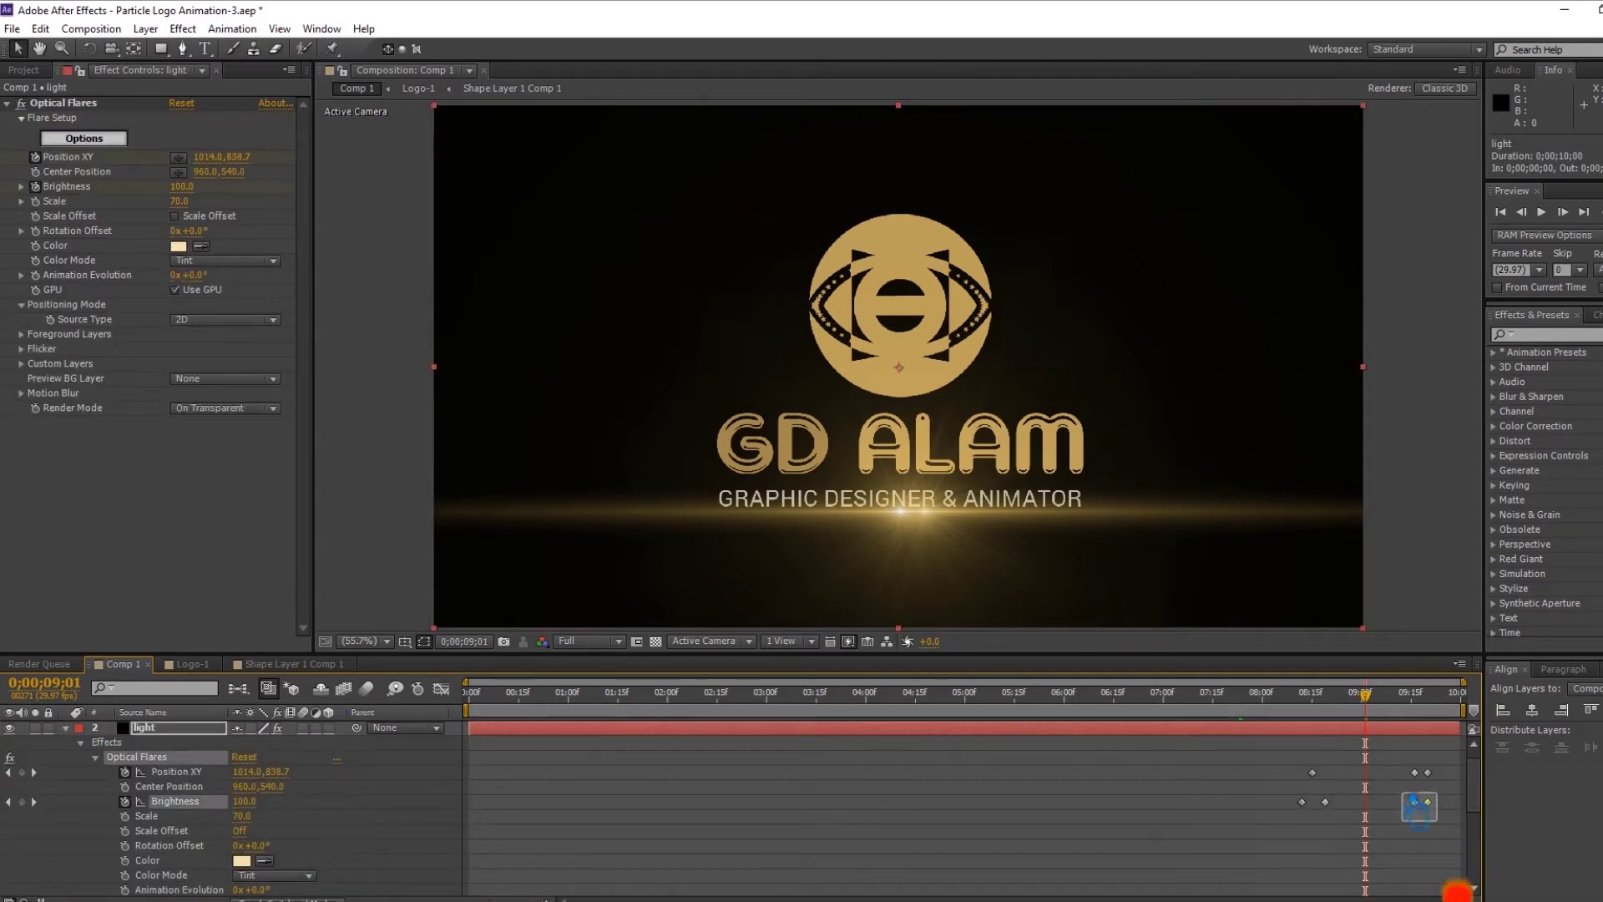
drag(1437, 758, 1301, 811)
scroll(1308, 811, down, 5)
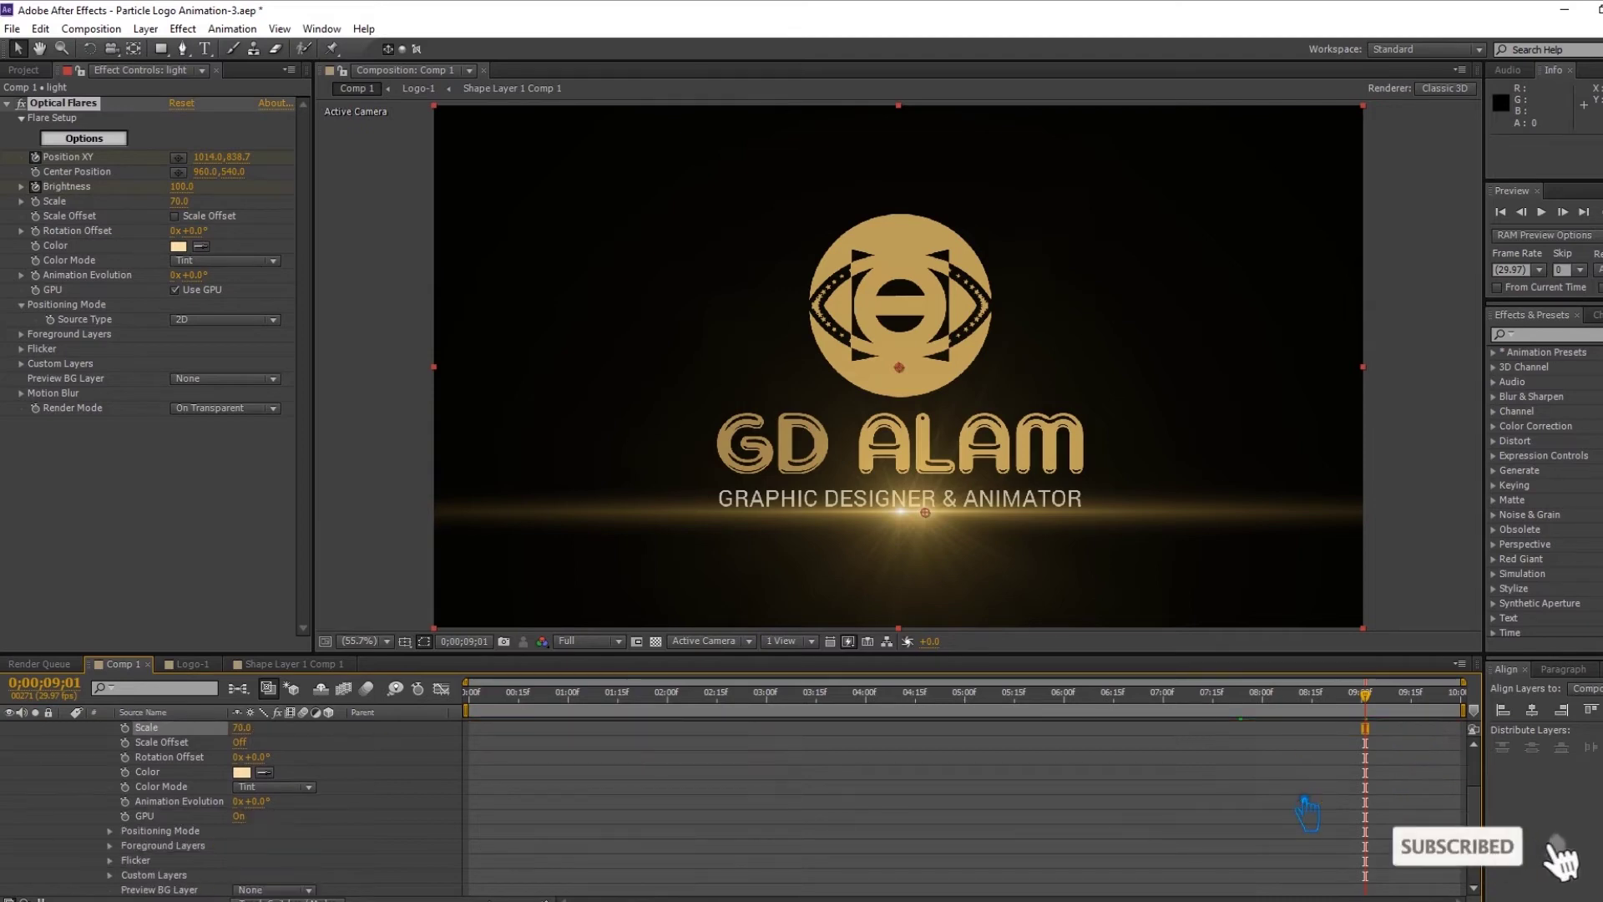
scroll(113, 803, up, 5)
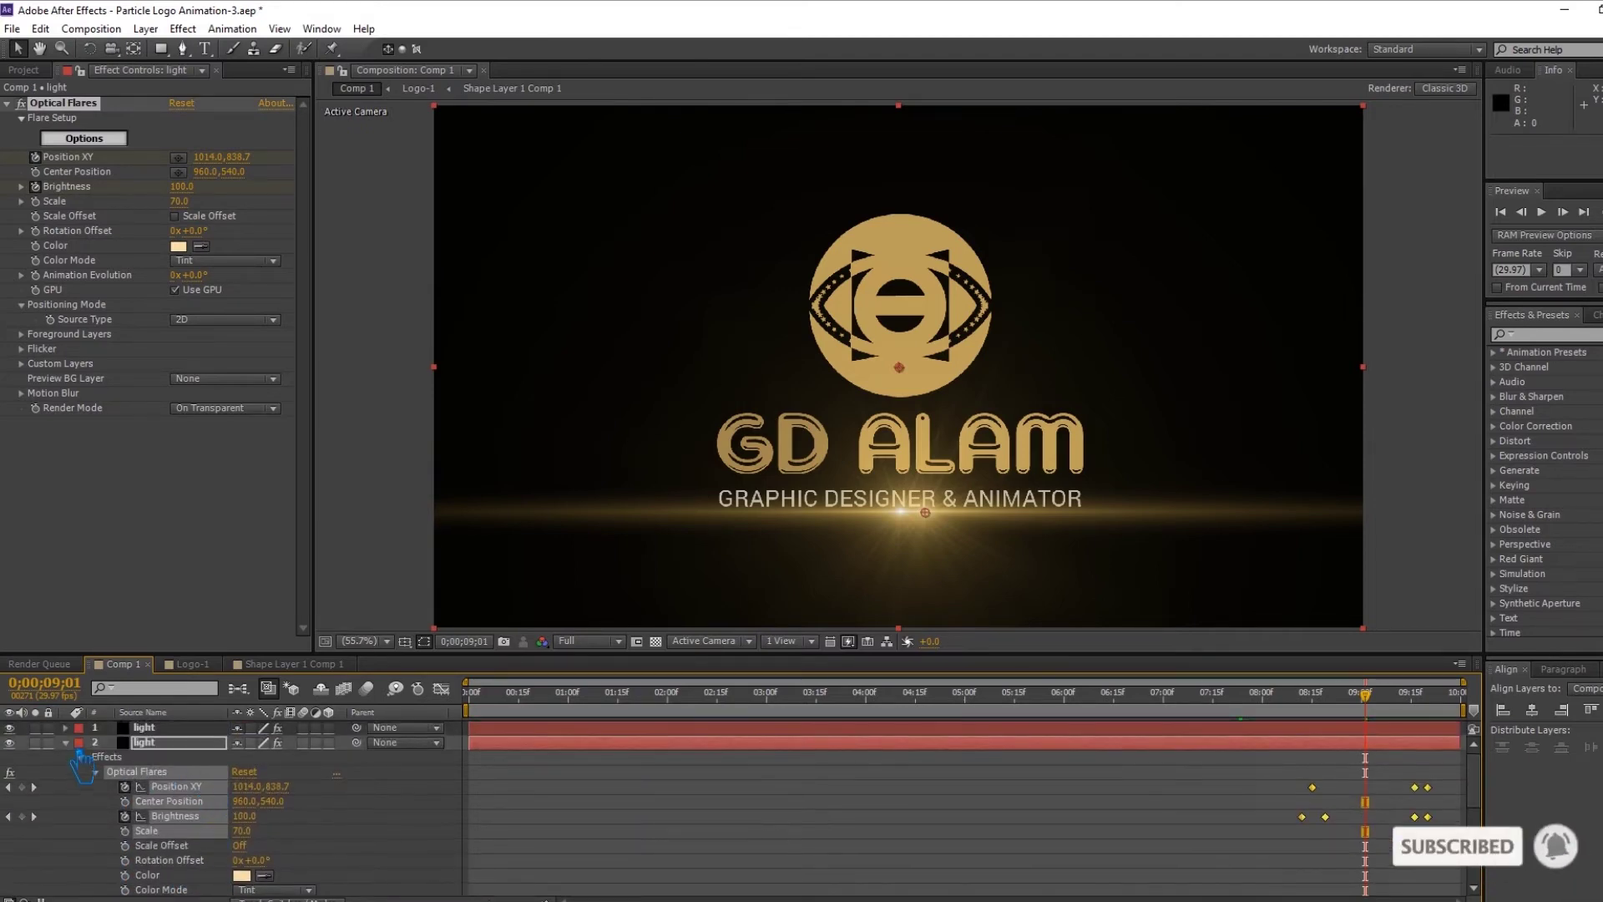
drag(1238, 741, 1486, 876)
scroll(1438, 855, up, 2)
scroll(1438, 860, up, 1)
scroll(1438, 860, down, 1)
drag(1366, 709, 1249, 716)
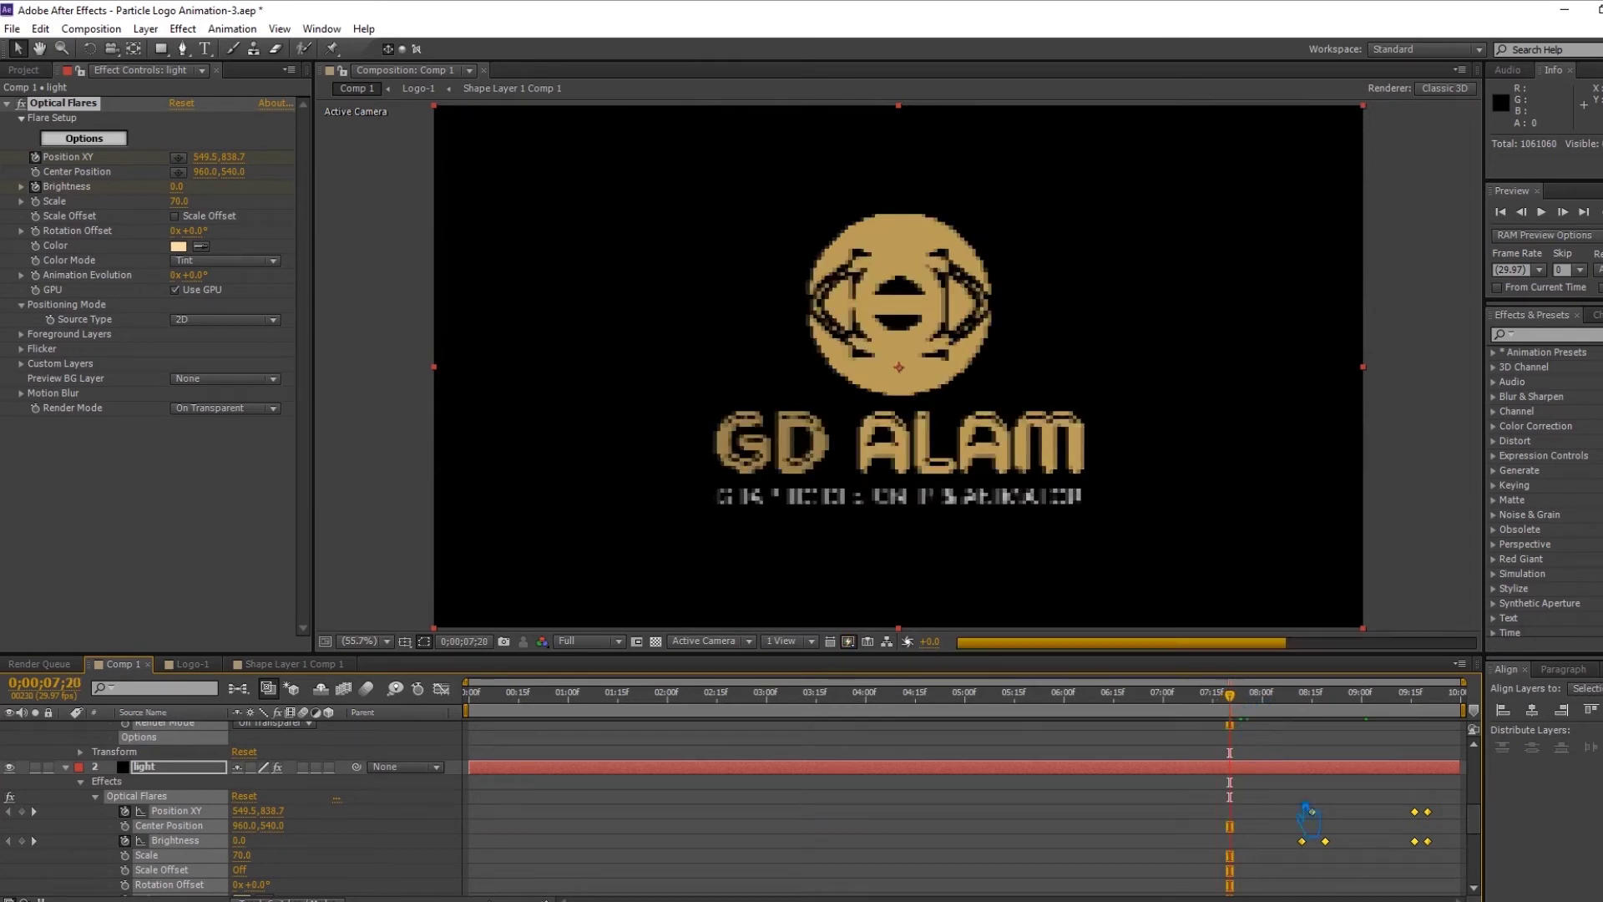
drag(1338, 850, 1257, 873)
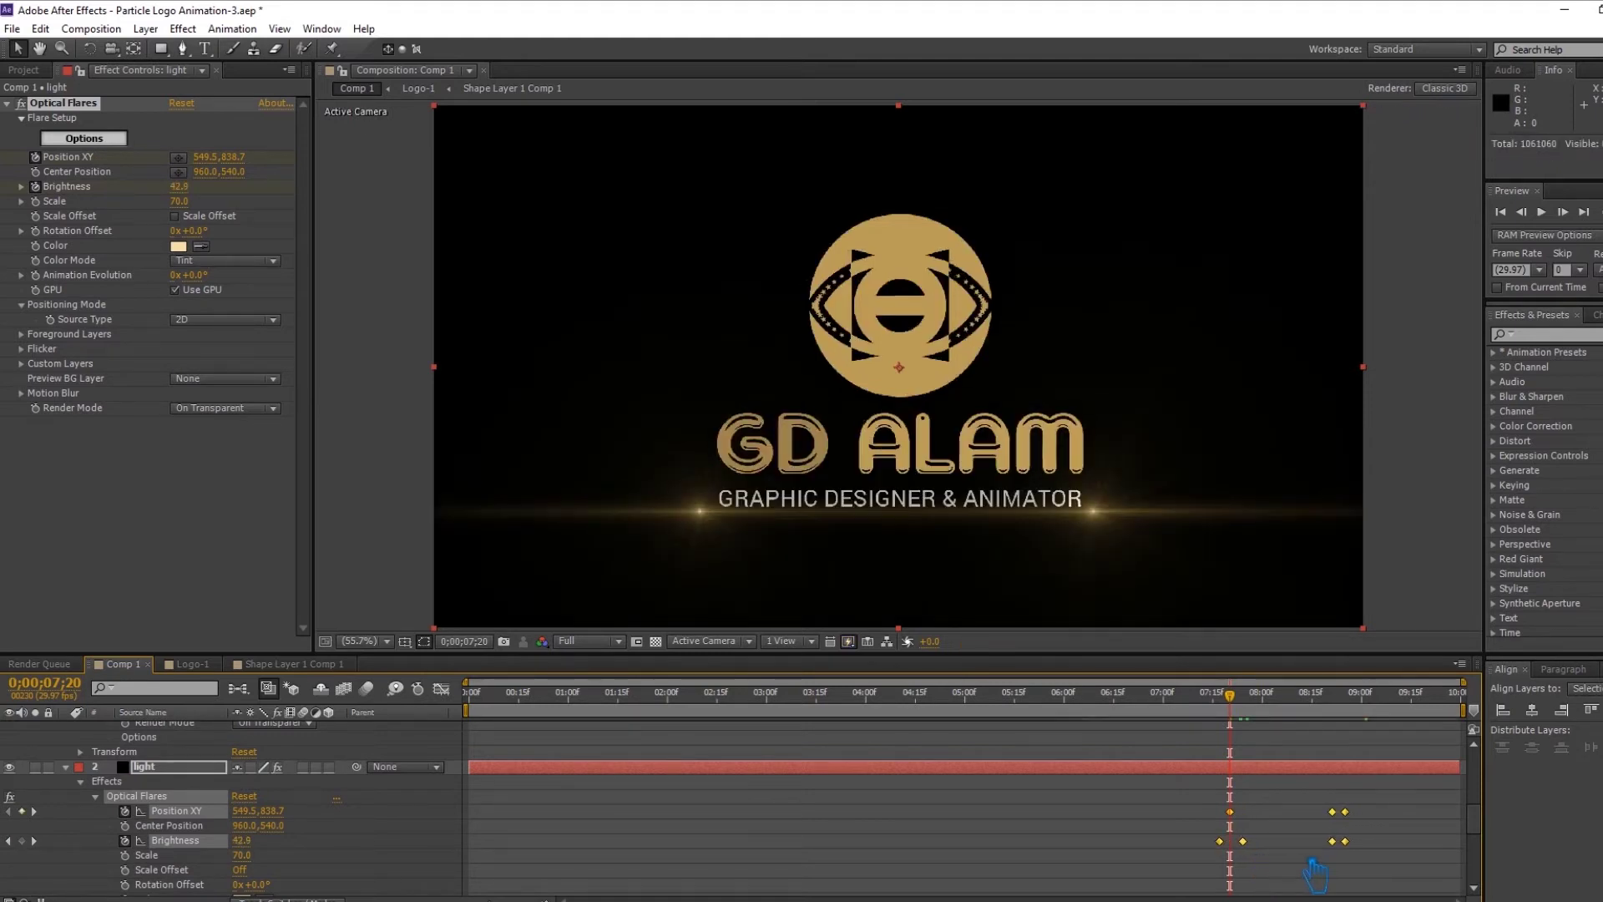
Step: Set the current time to 0;00;08;26, where the flare keyframes end, and save the project
scroll(1290, 876, down, 6)
scroll(1319, 877, up, 5)
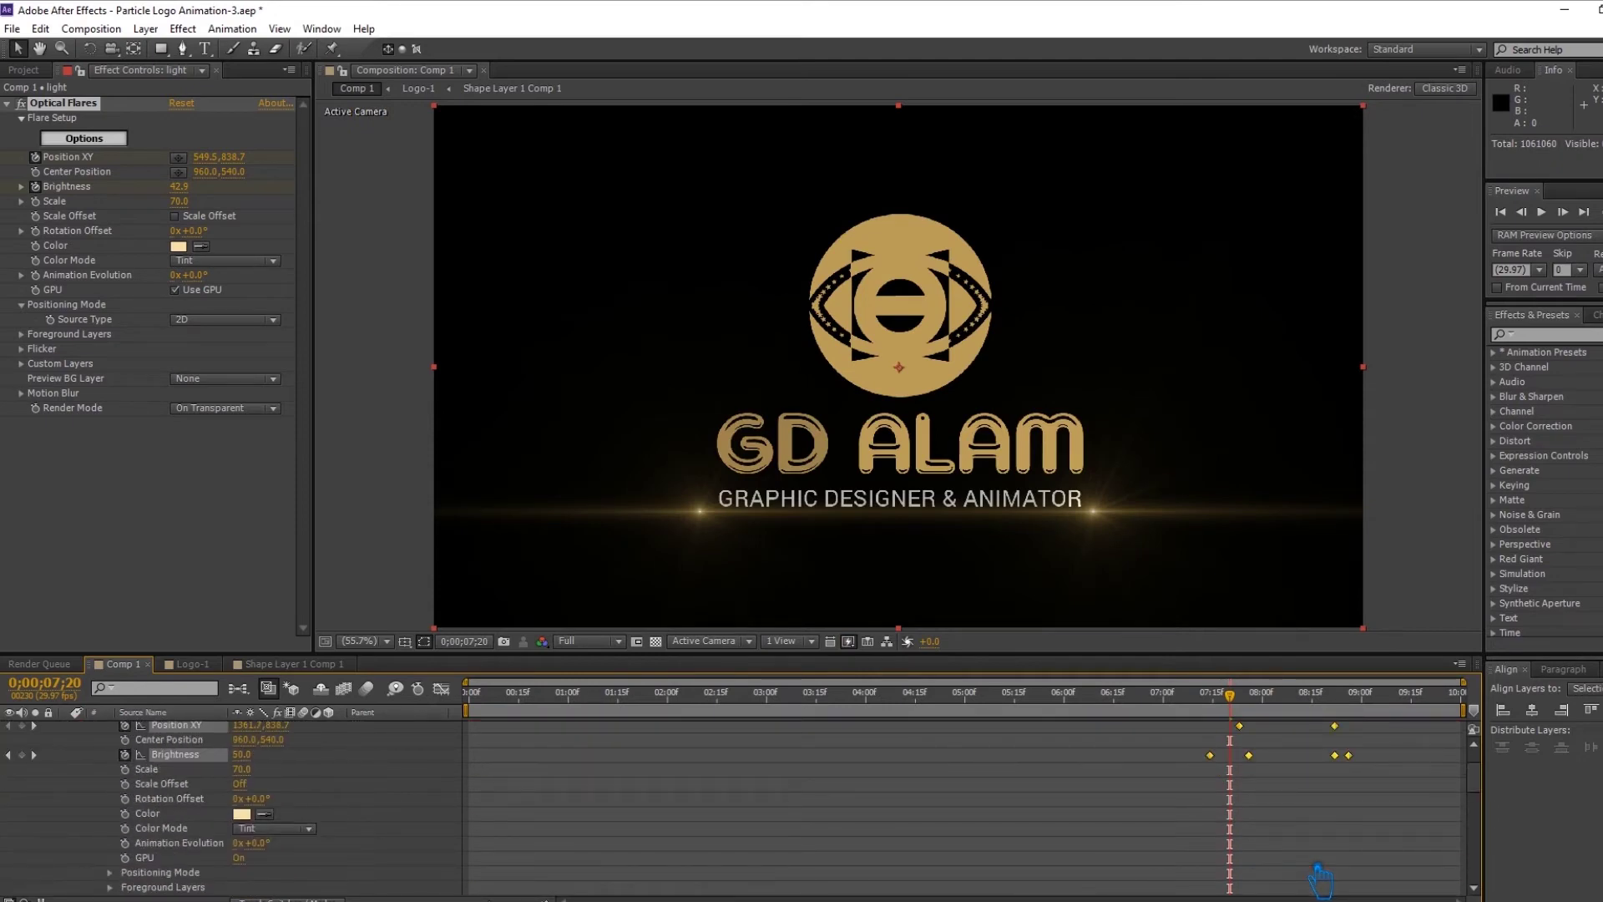
drag(1250, 718, 1369, 735)
scroll(1407, 847, down, 7)
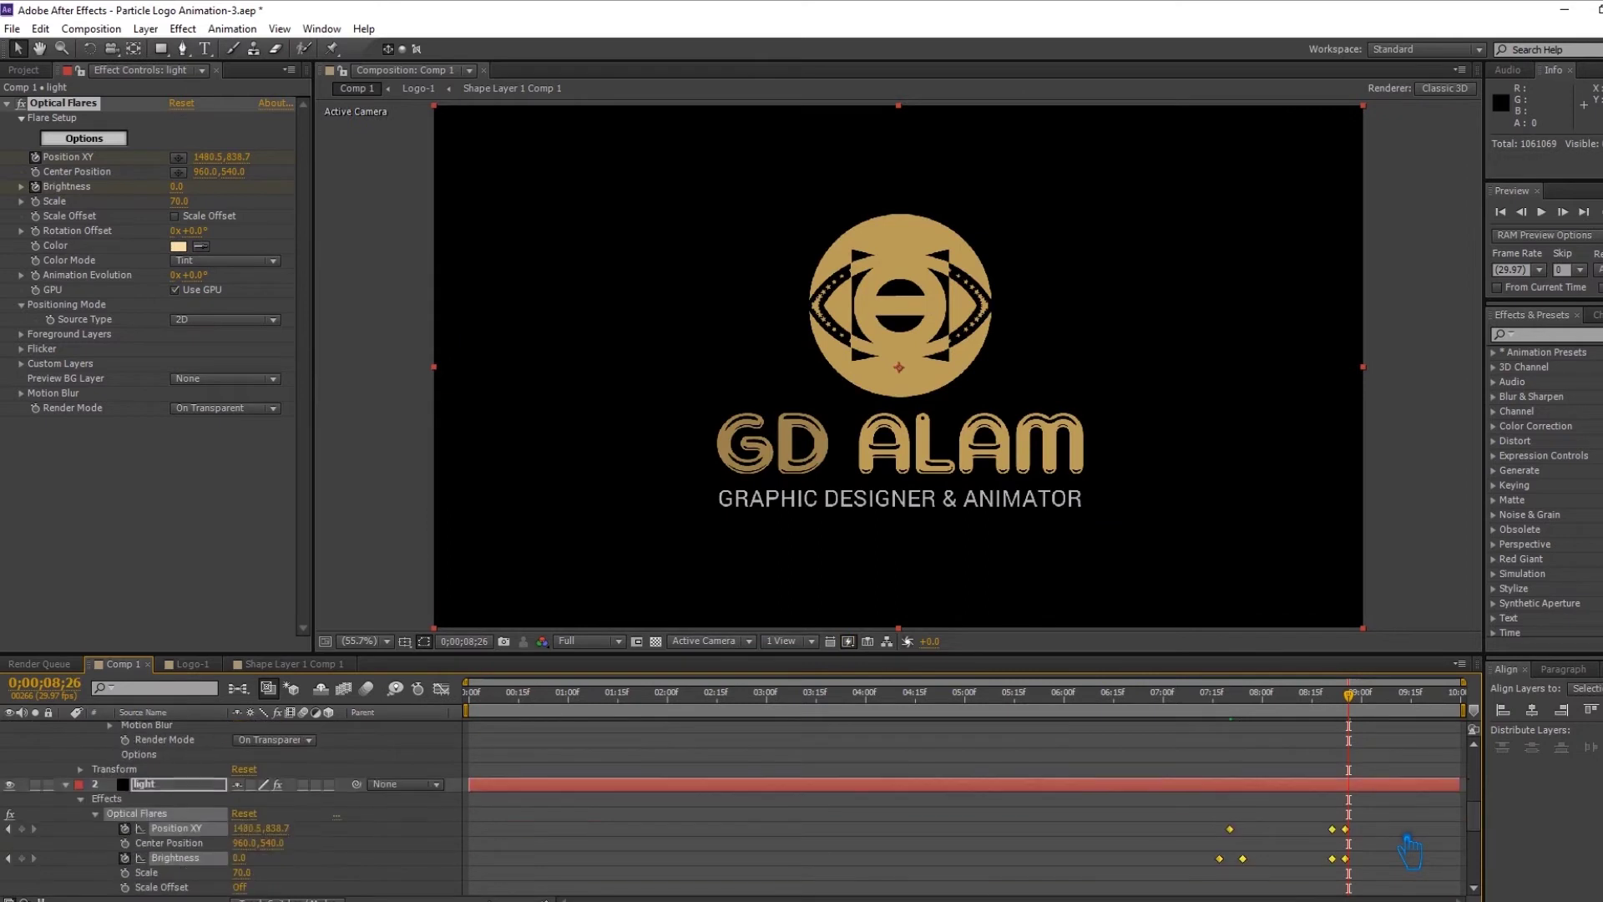
scroll(1410, 852, down, 10)
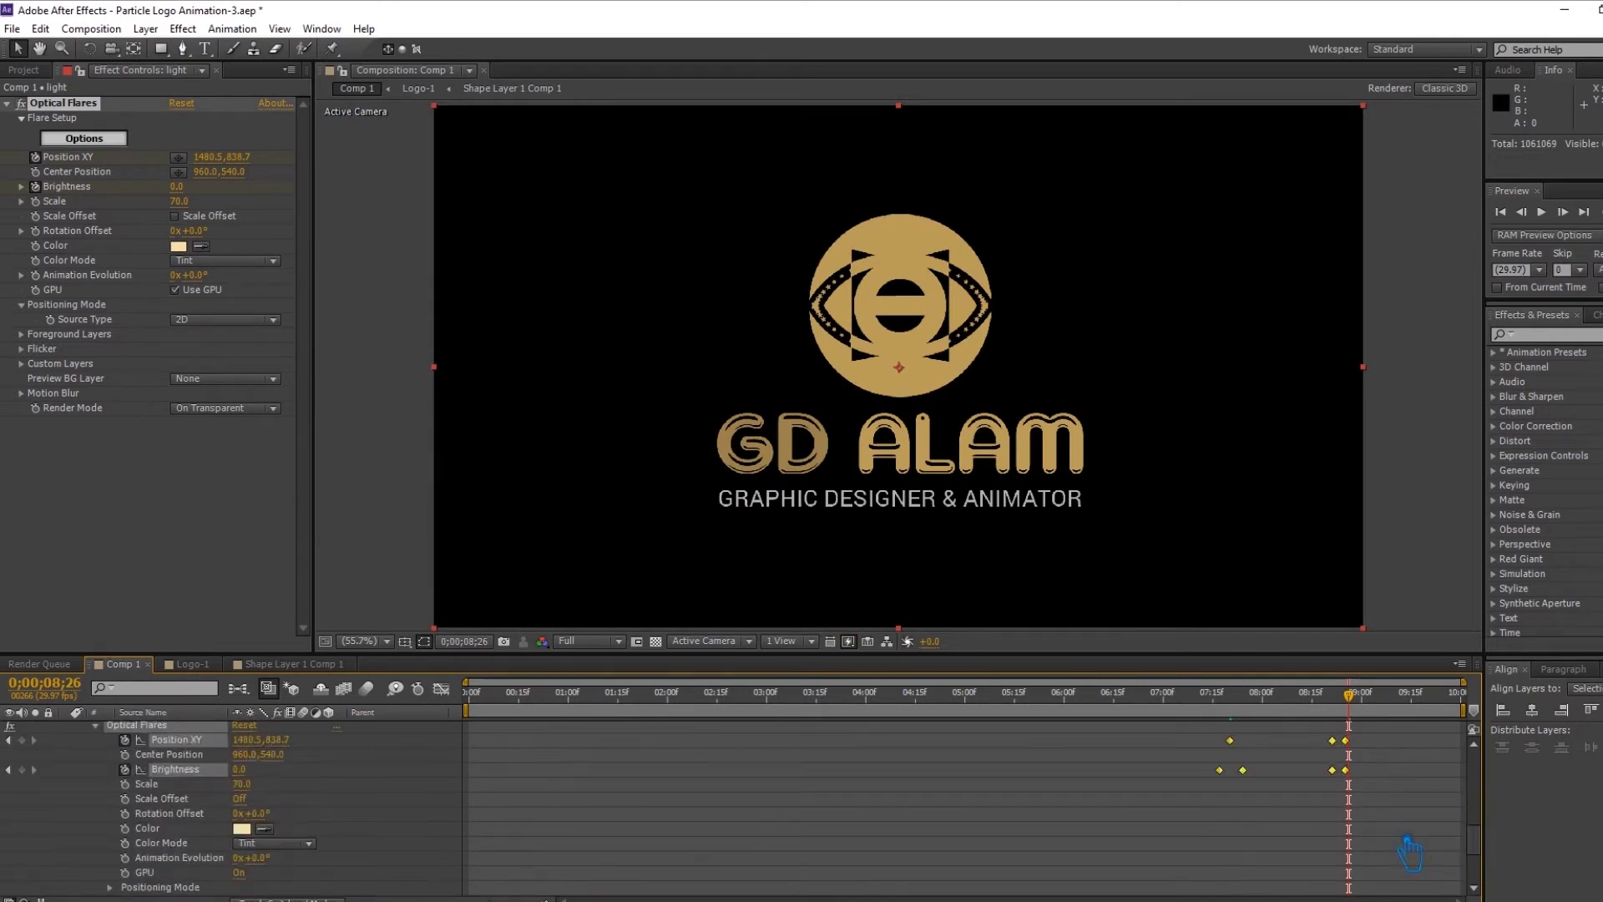
scroll(1409, 851, up, 3)
key(ctrl+s)
Step: Shift all of Logo-1's Scale and Opacity keyframes earlier together so the first pair sits at 0;00;08;26
scroll(1410, 852, down, 5)
scroll(1411, 853, down, 3)
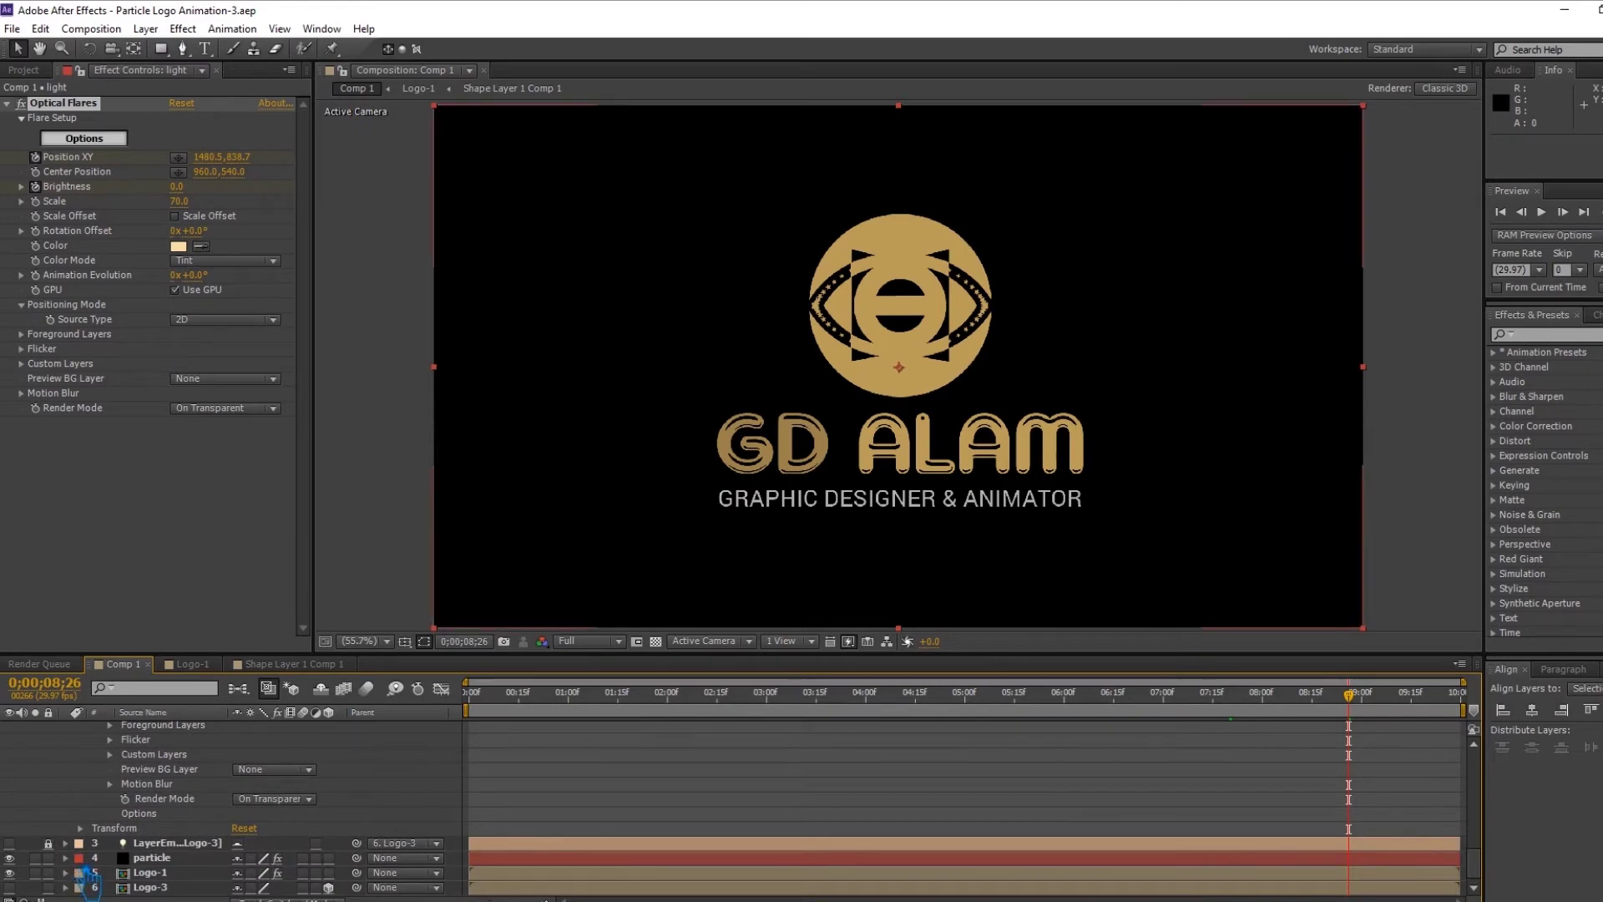
click(66, 859)
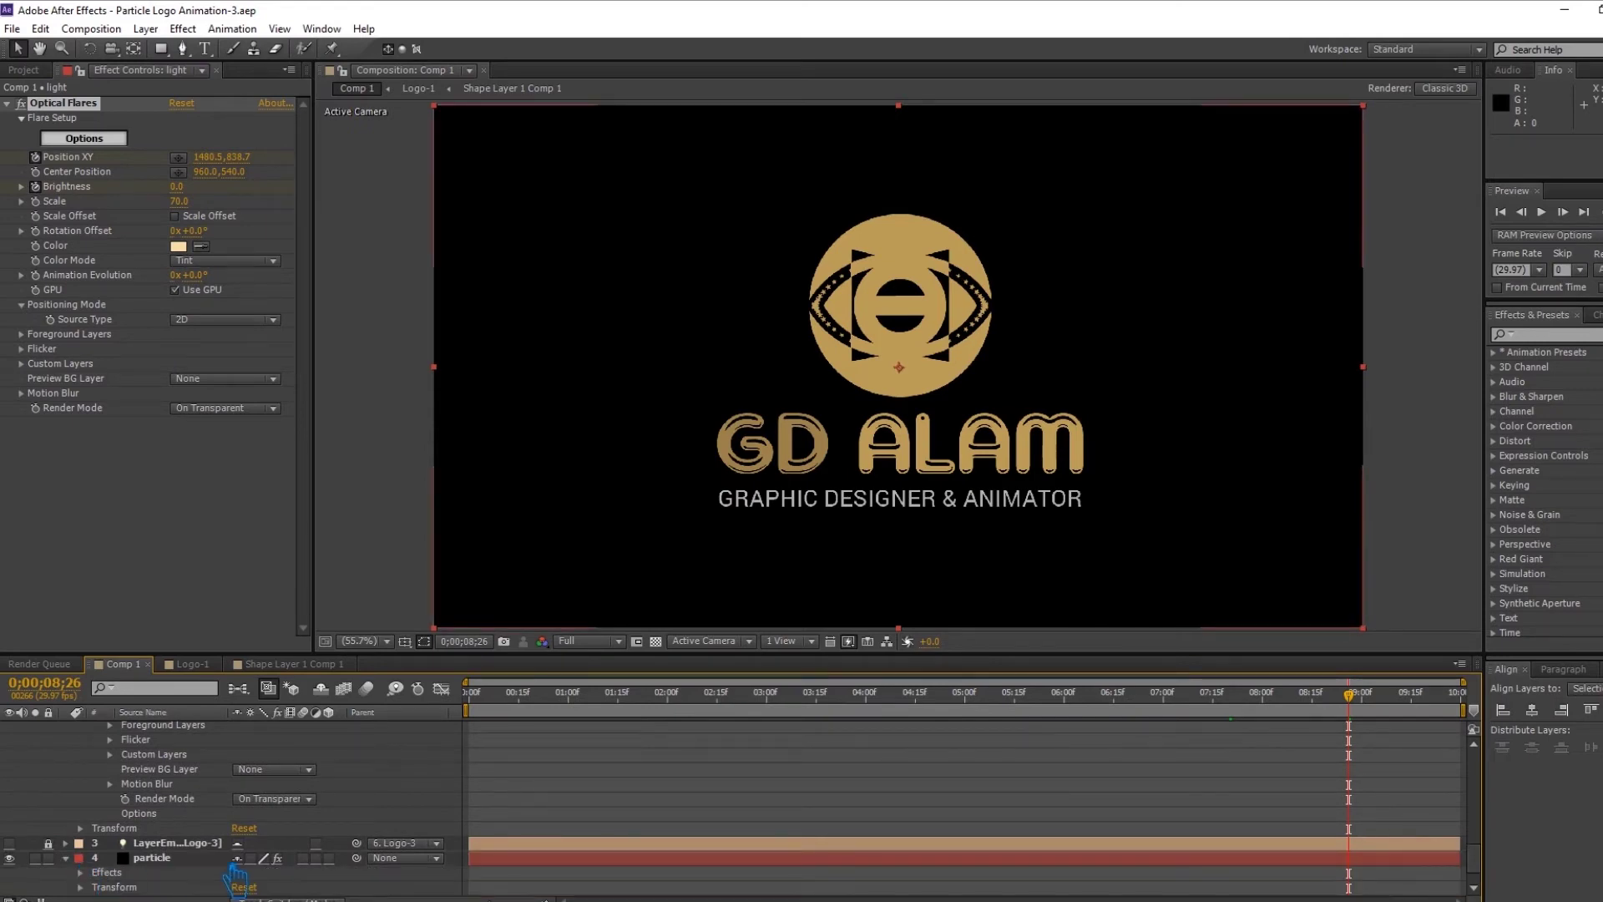
click(66, 858)
click(161, 874)
click(66, 873)
scroll(779, 869, down, 3)
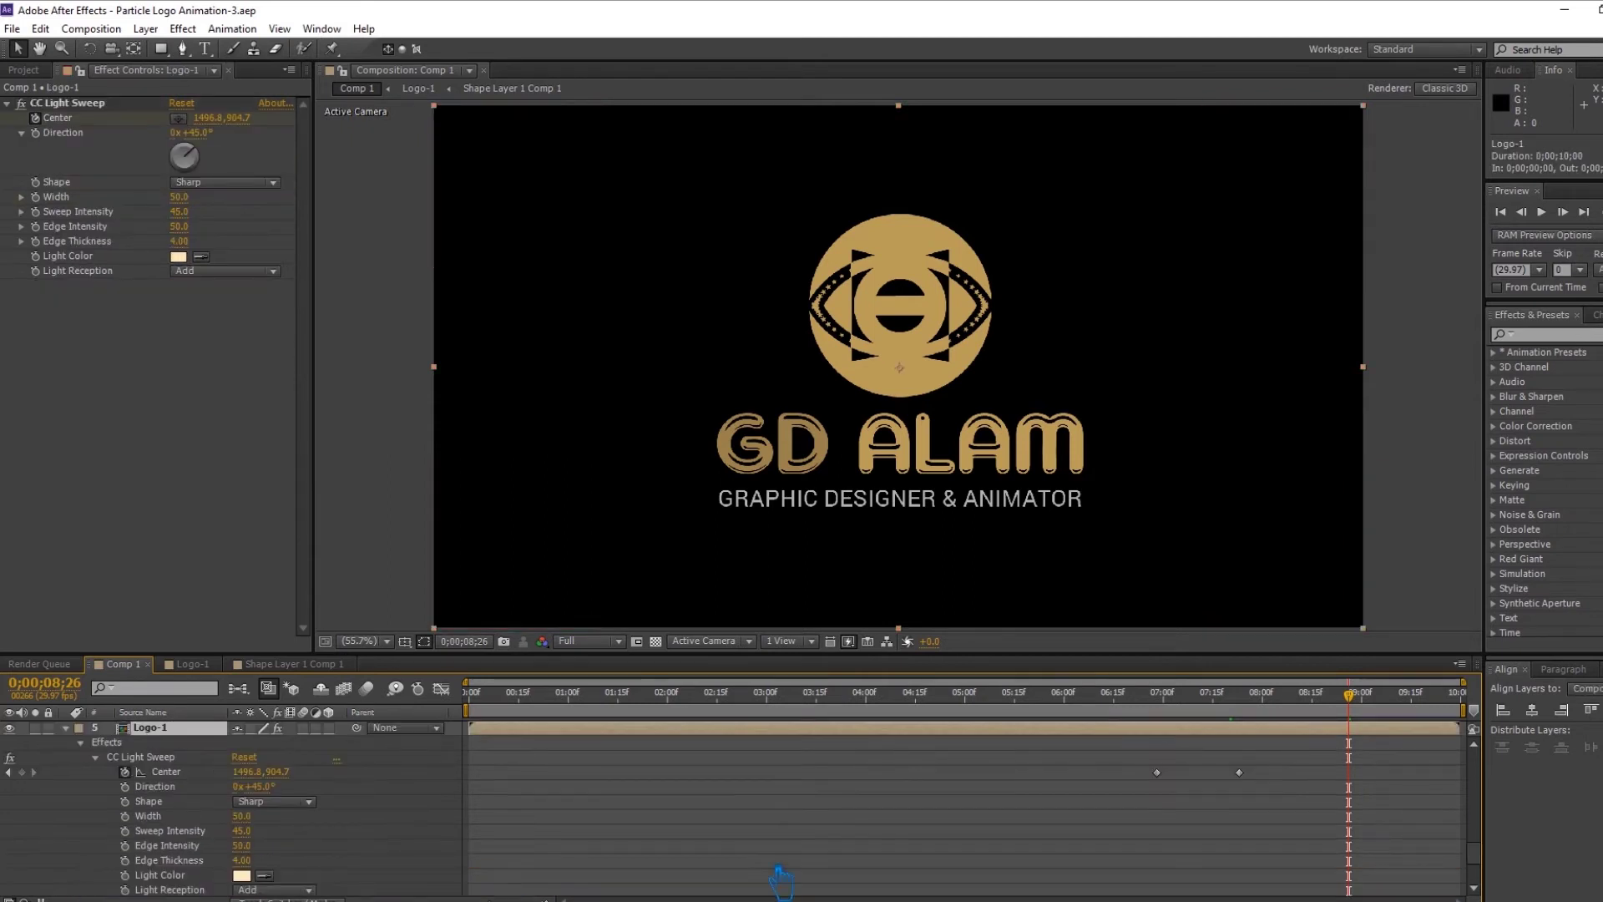
scroll(1321, 826, up, 5)
scroll(1321, 826, down, 4)
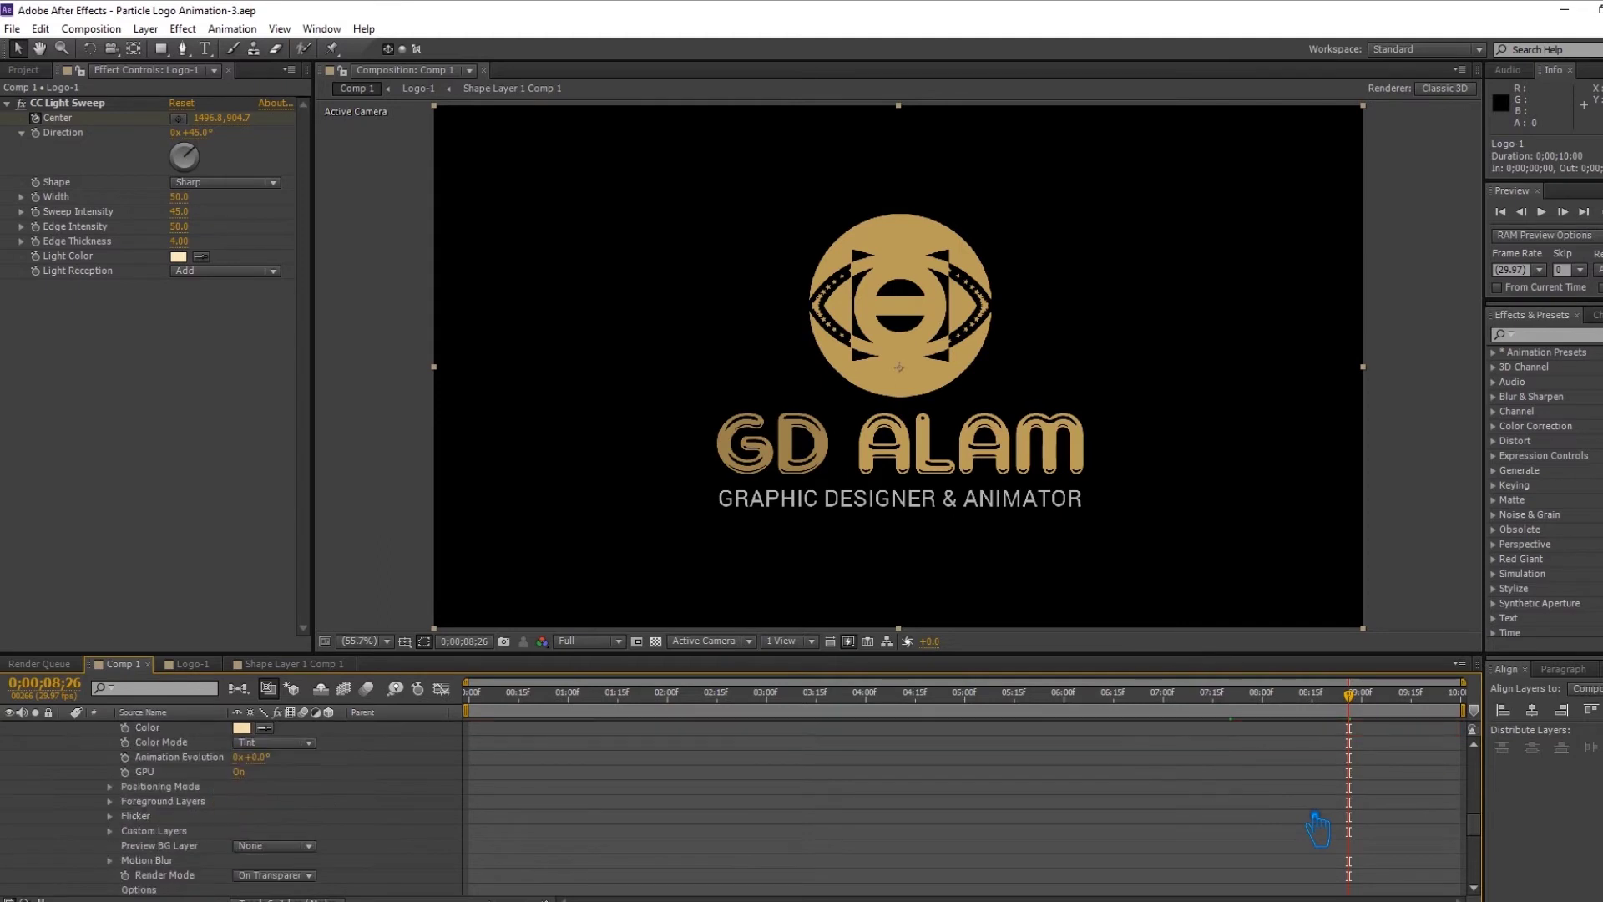
scroll(1322, 826, up, 3)
click(1301, 886)
scroll(1307, 883, down, 5)
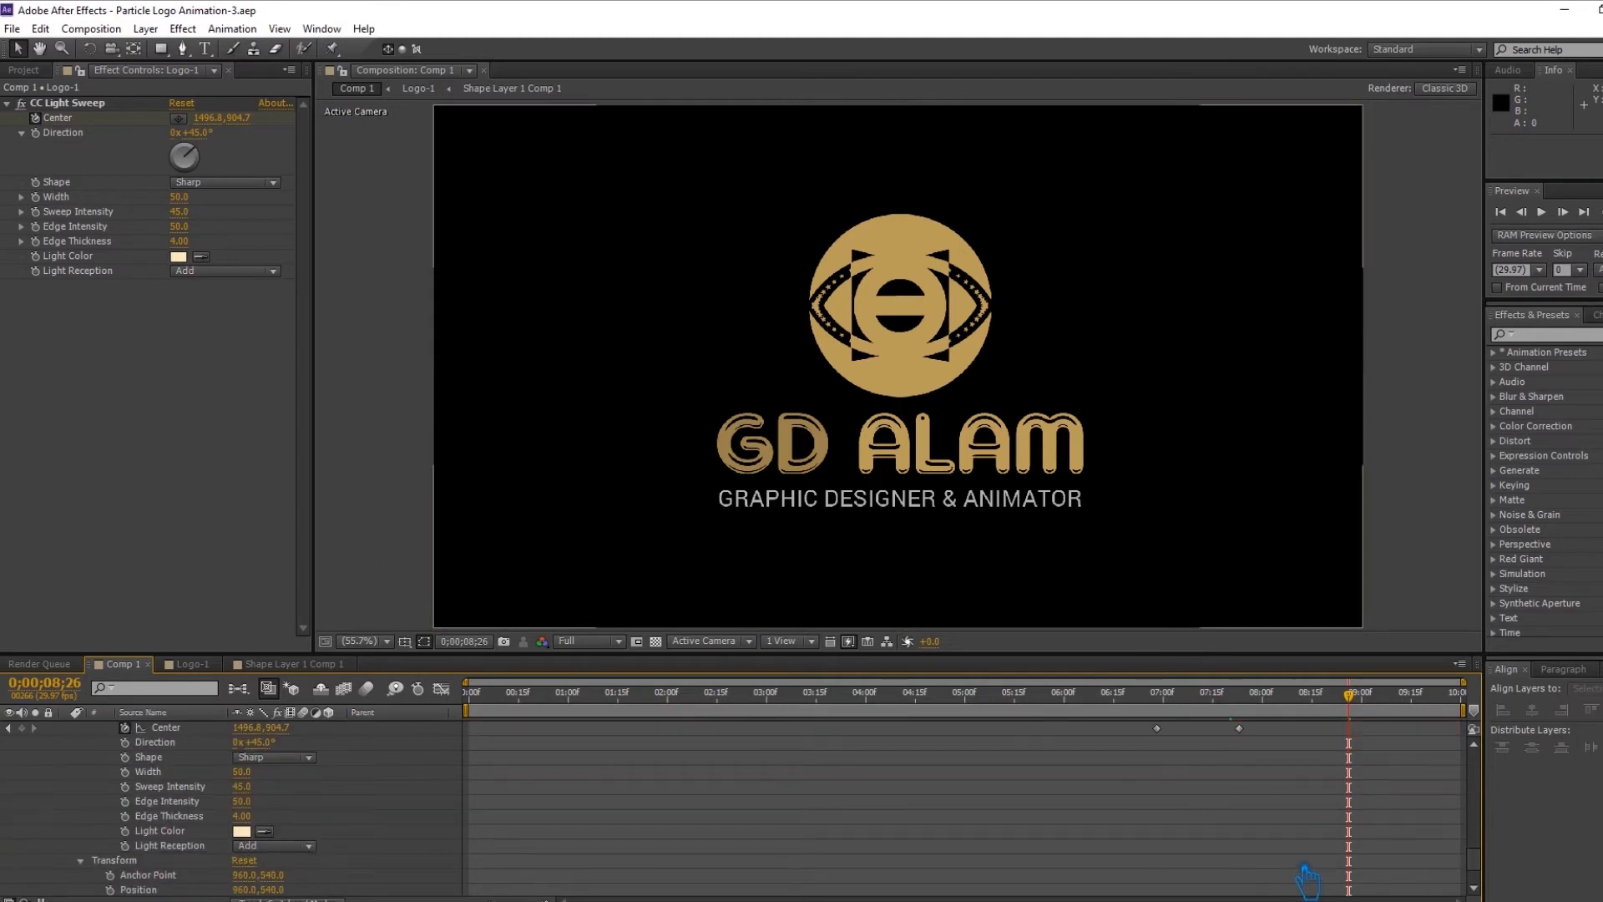
drag(1358, 817, 1469, 885)
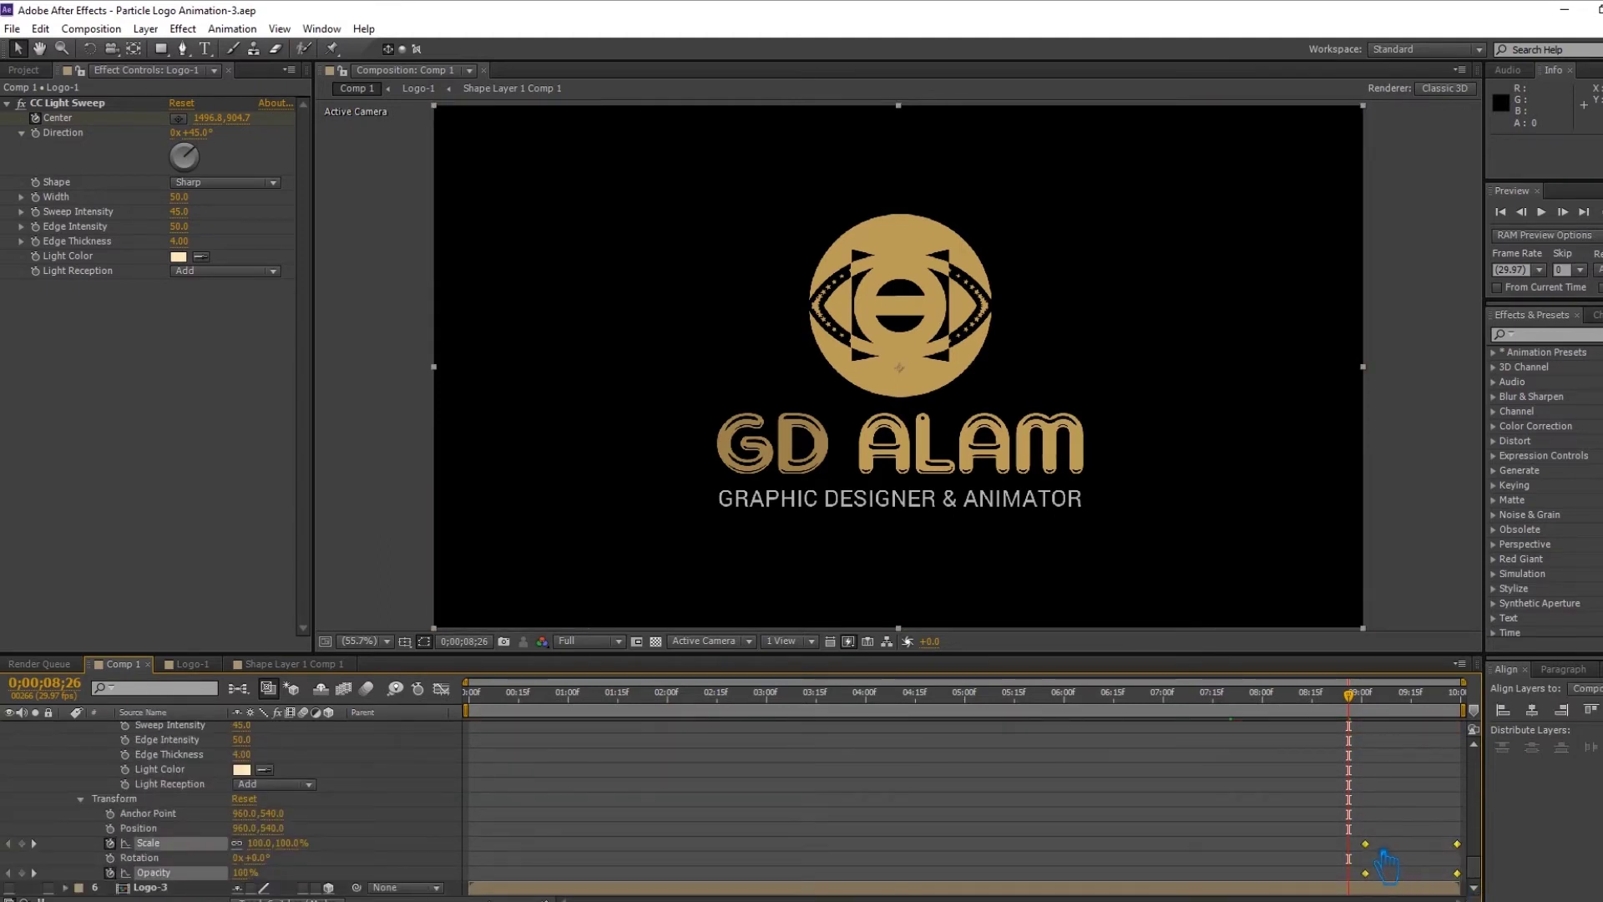
drag(1365, 873, 1348, 872)
Step: Move Logo-1's last Scale and Opacity keyframes to the final frame, 0;00;09;29
drag(1349, 693, 1471, 748)
key(Page_Up)
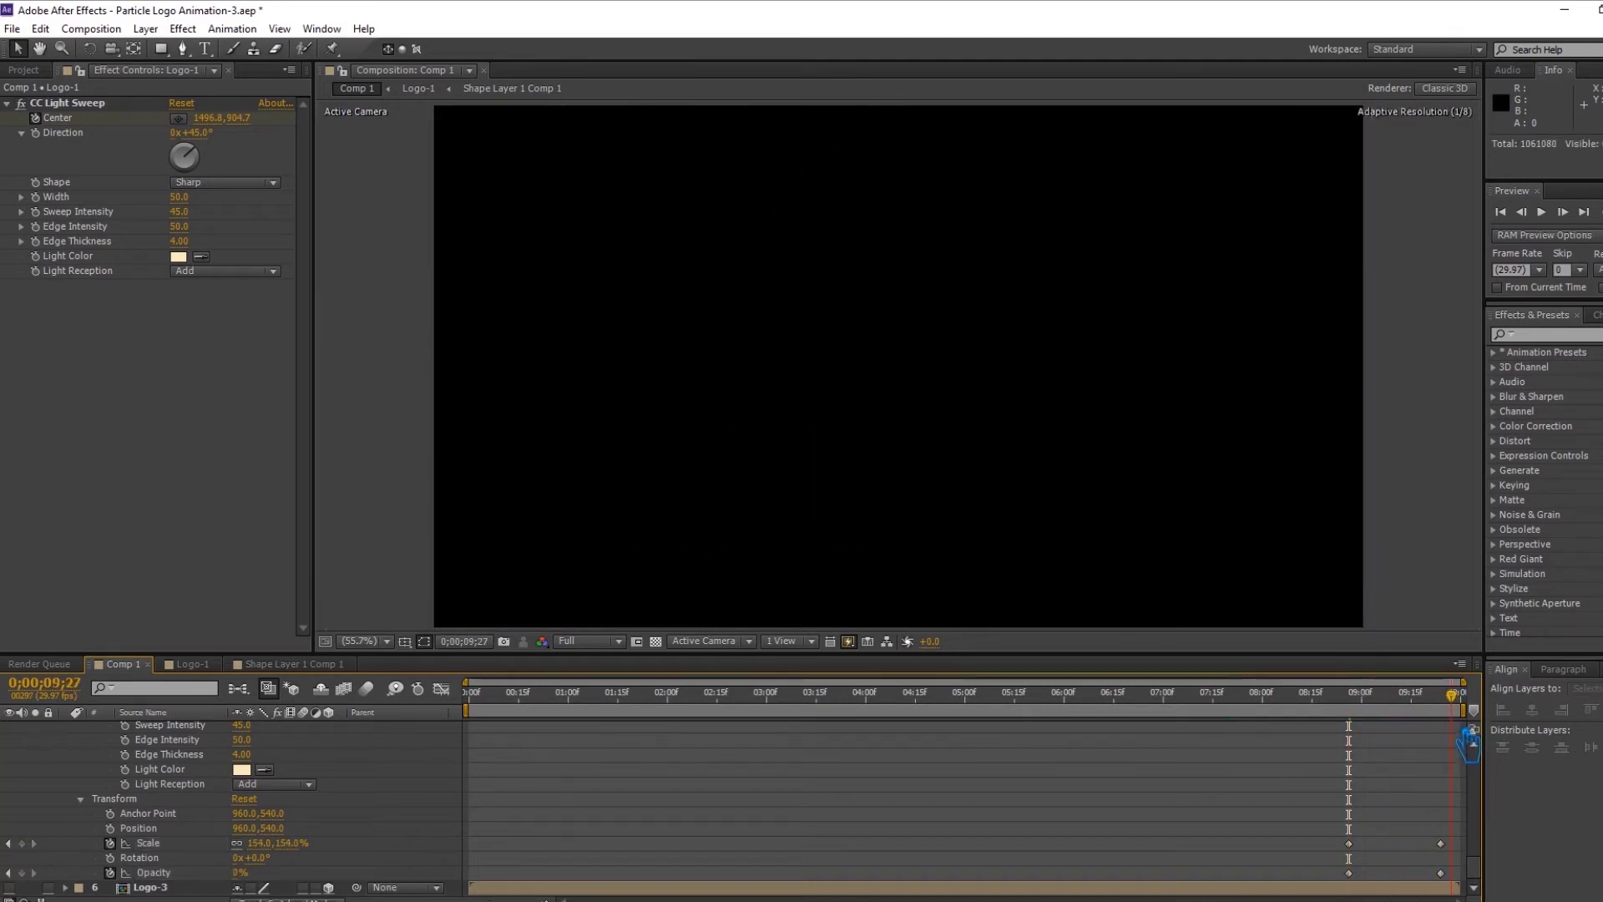
drag(1453, 823, 1469, 860)
key(Page_Up)
key(Page_Up)
key(Page_Up)
key(Page_Up)
key(Page_Up)
key(Page_Up)
key(Page_Up)
key(Page_Up)
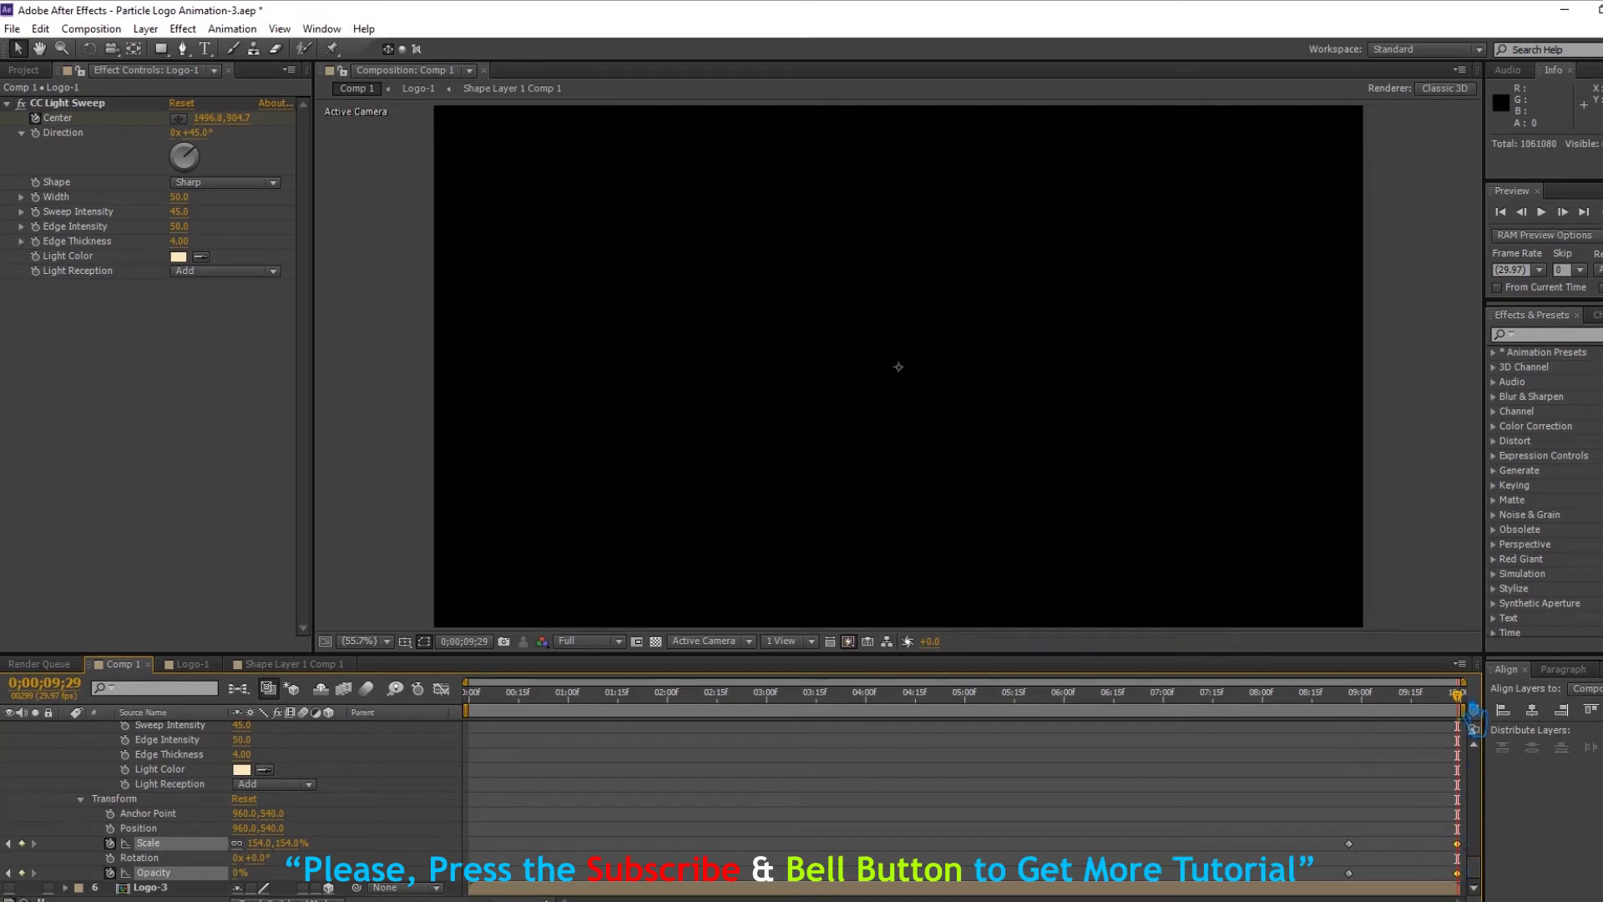
Step: Save the project and collapse the expanded layer properties in the Comp 1 timeline
key(ctrl+s)
scroll(117, 876, up, 5)
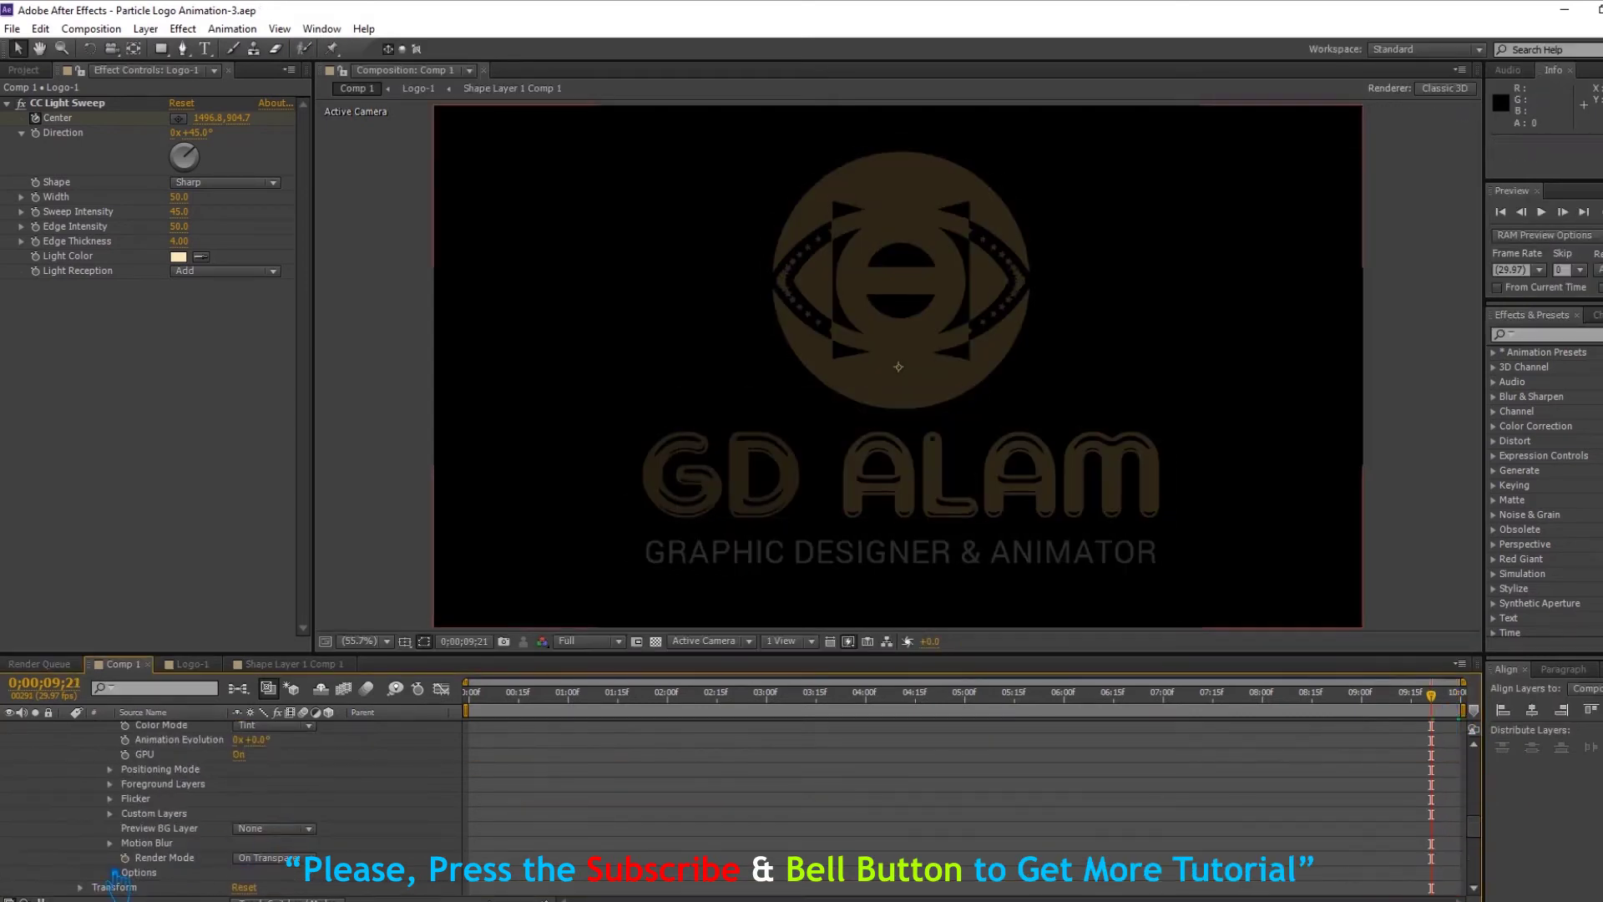
scroll(100, 872, up, 5)
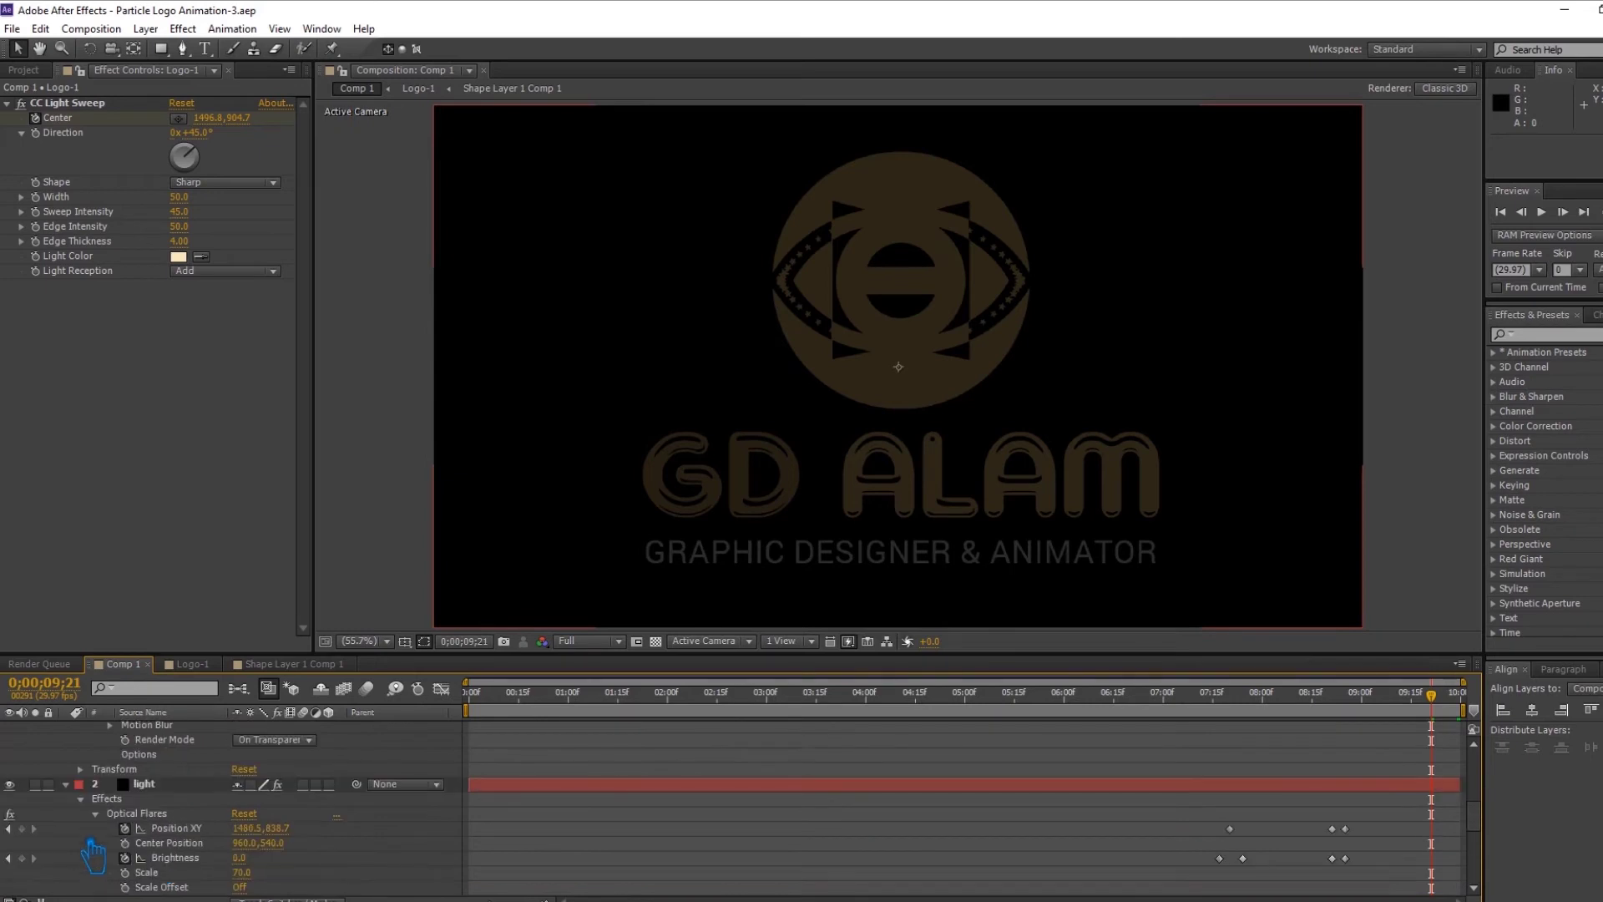
scroll(81, 805, up, 10)
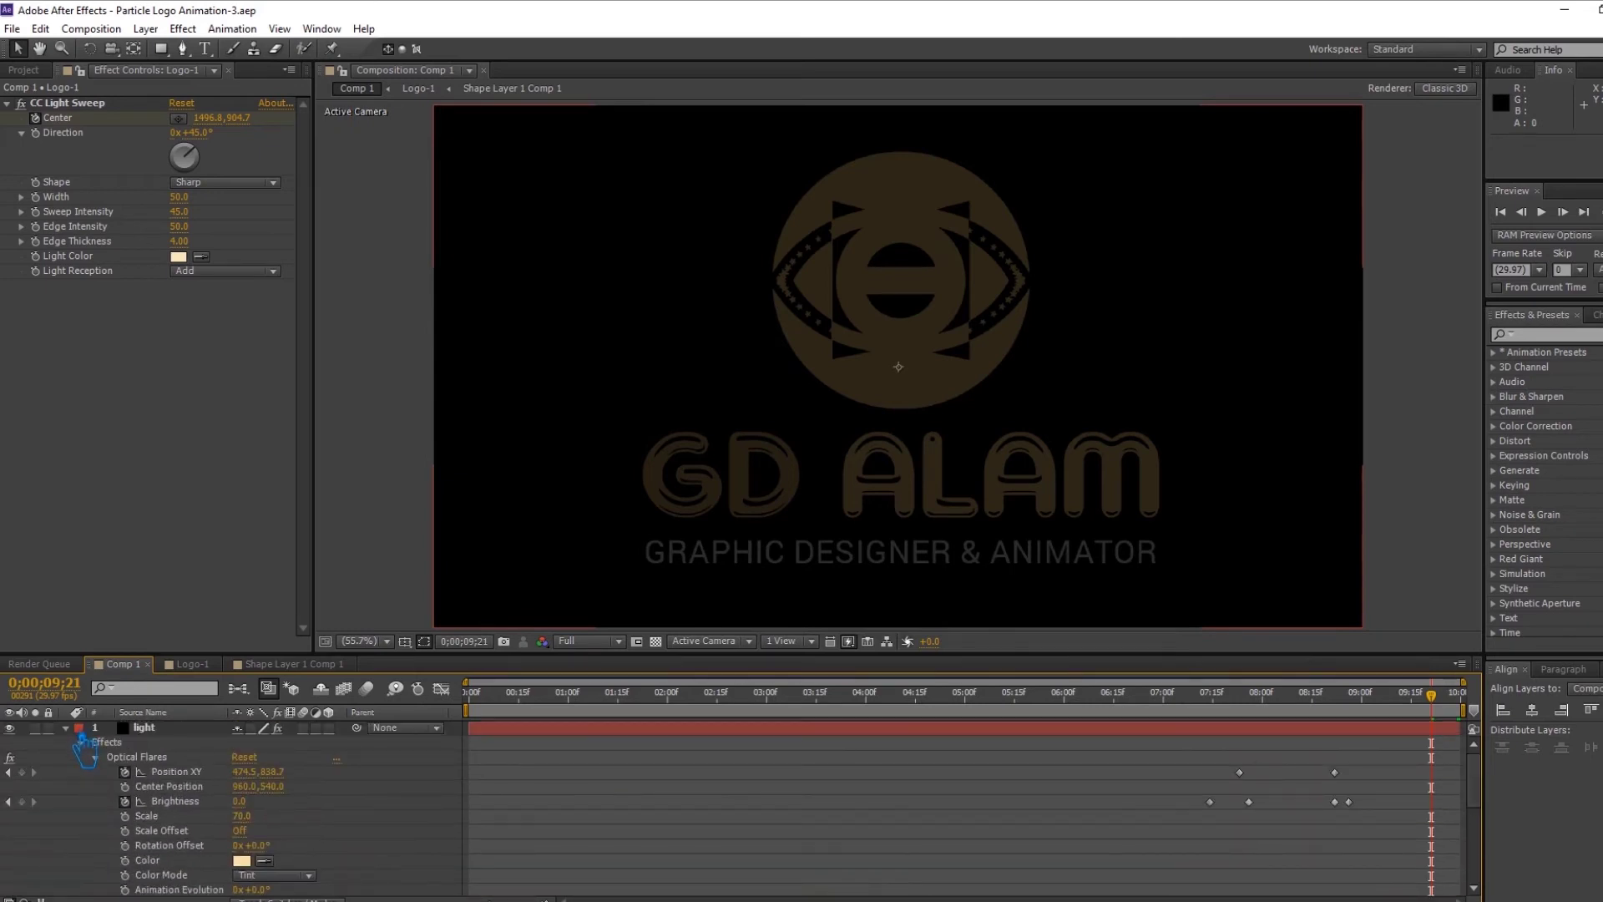
click(66, 728)
Step: Preview the full logo animation with the layers deselected, stopping playback when finished
click(607, 859)
click(1541, 211)
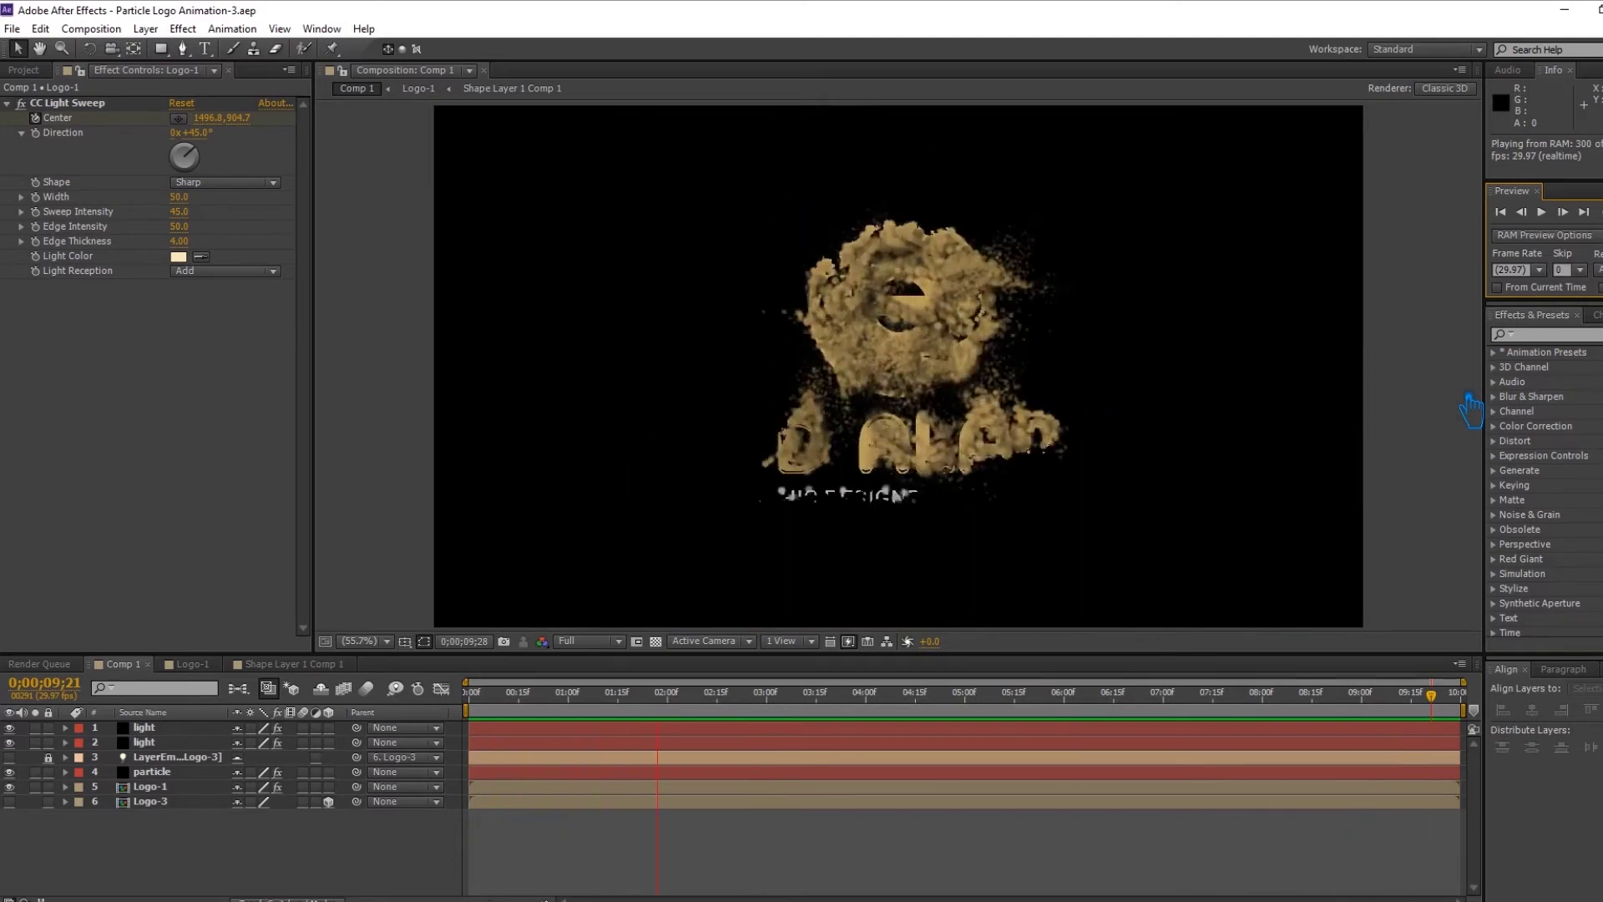
key(space)
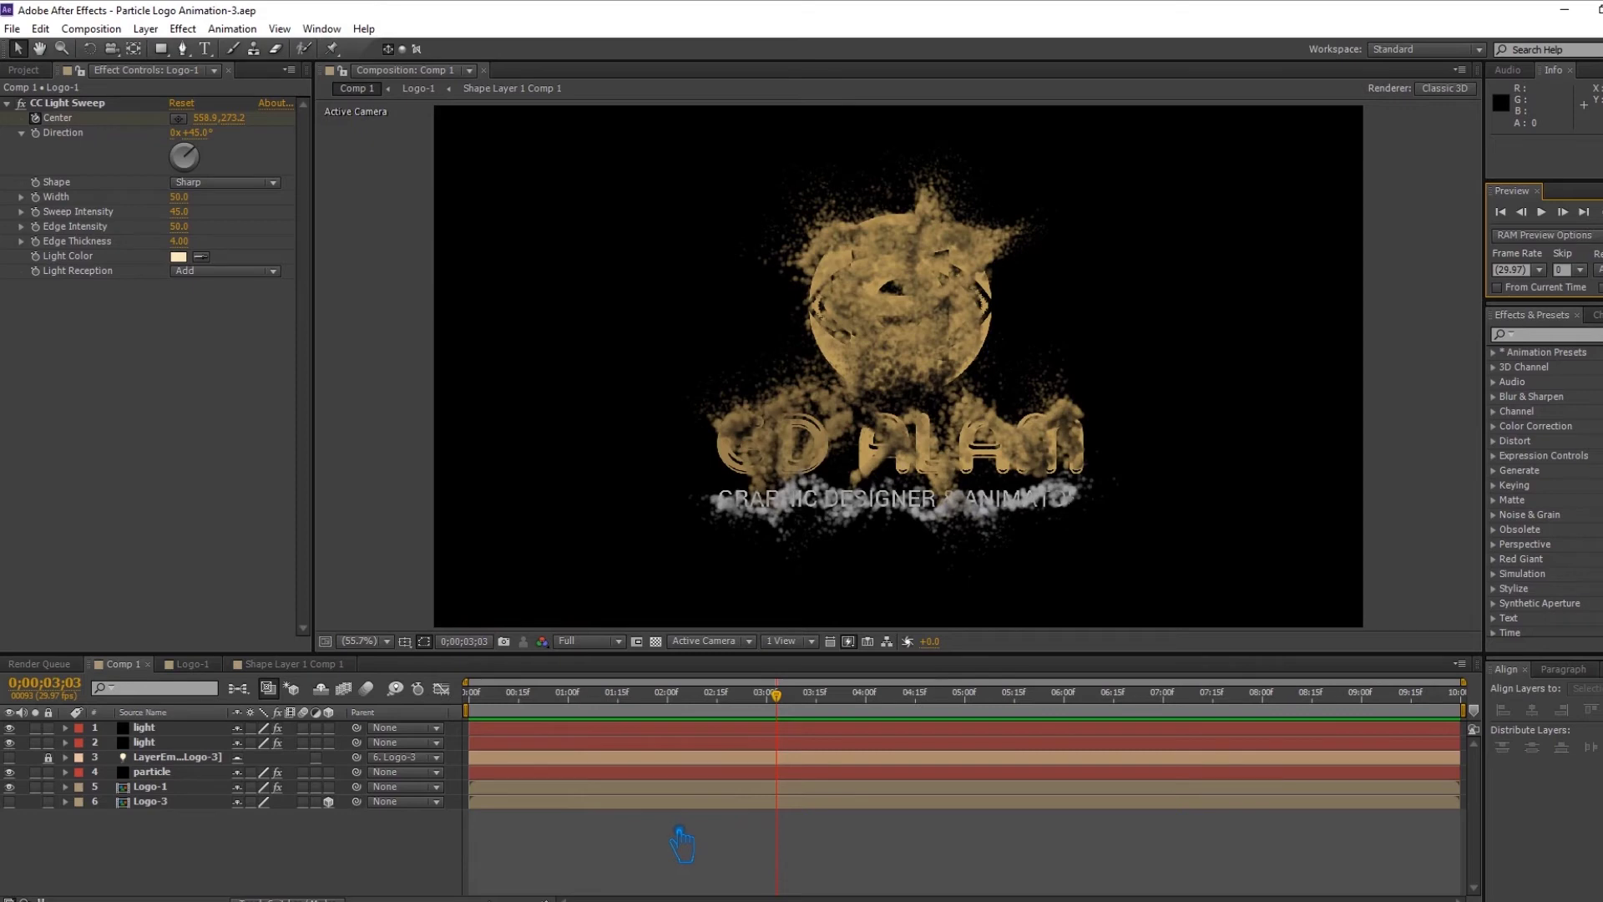
Step: Set Particular's Physics Gravity to 90 on the particle layer and preview the animation
click(179, 772)
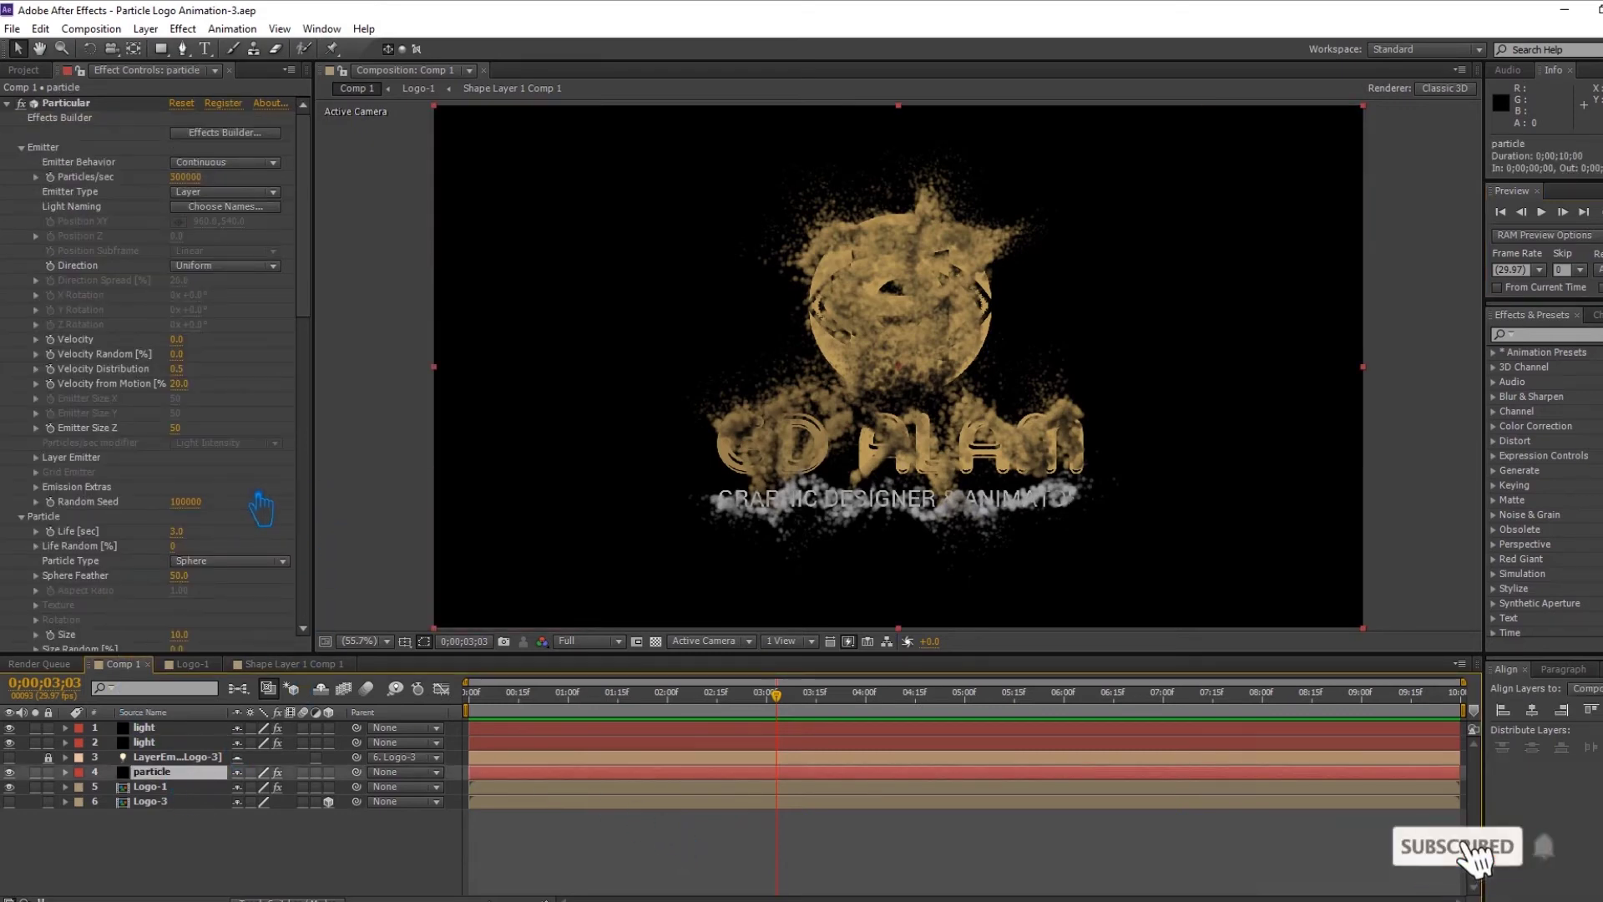
scroll(217, 605, down, 5)
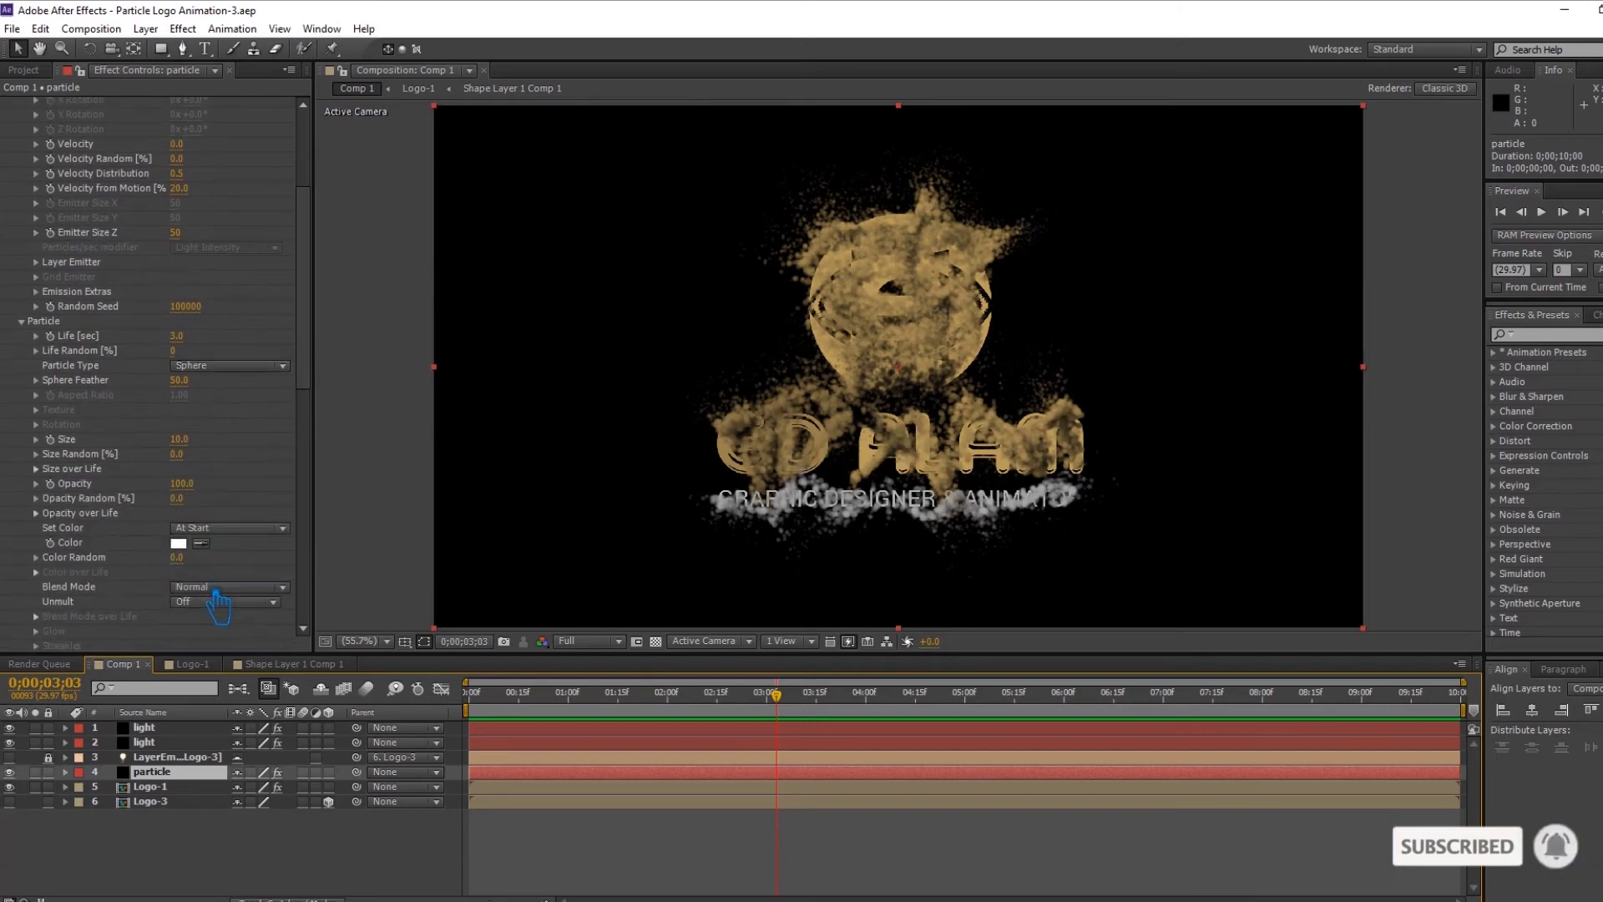
scroll(218, 601, down, 5)
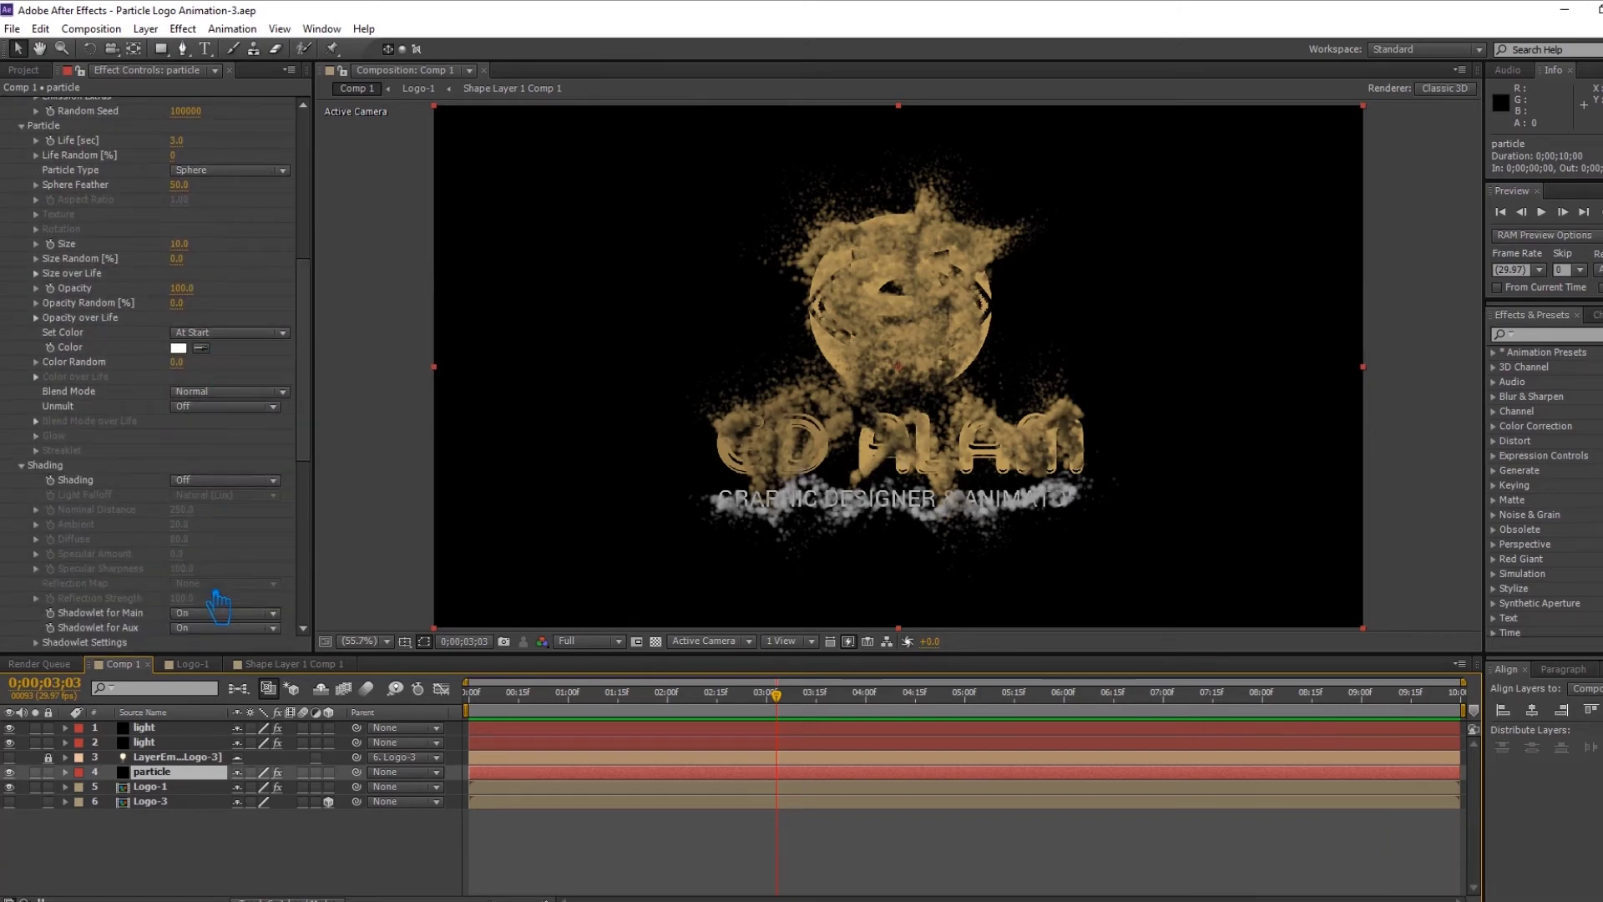
scroll(240, 603, up, 7)
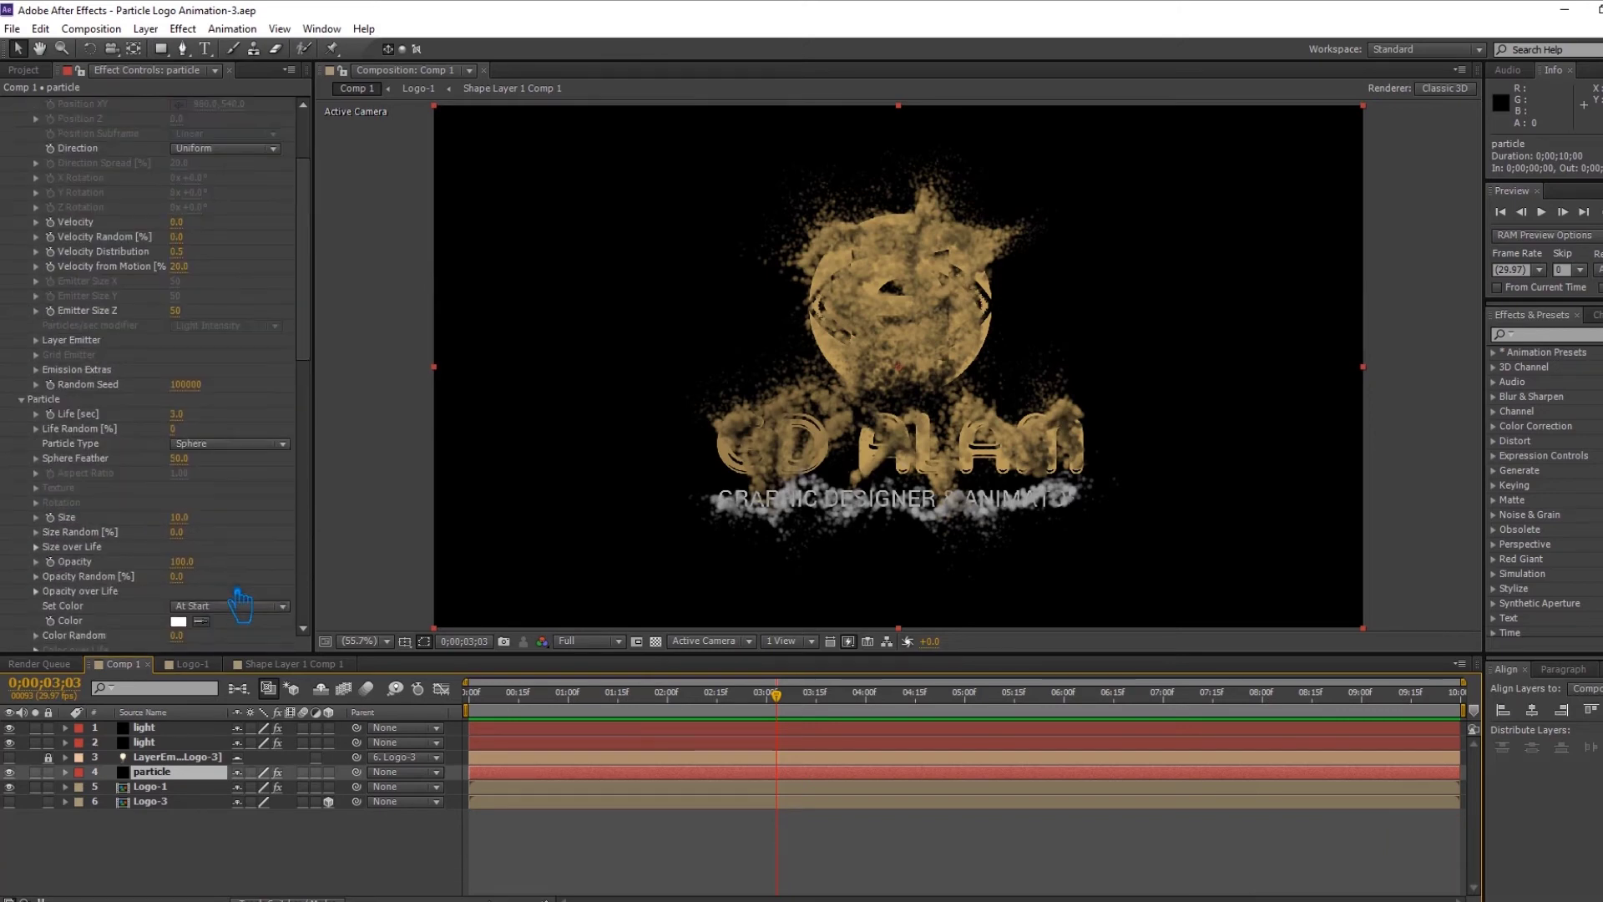
scroll(240, 602, down, 11)
scroll(238, 599, down, 3)
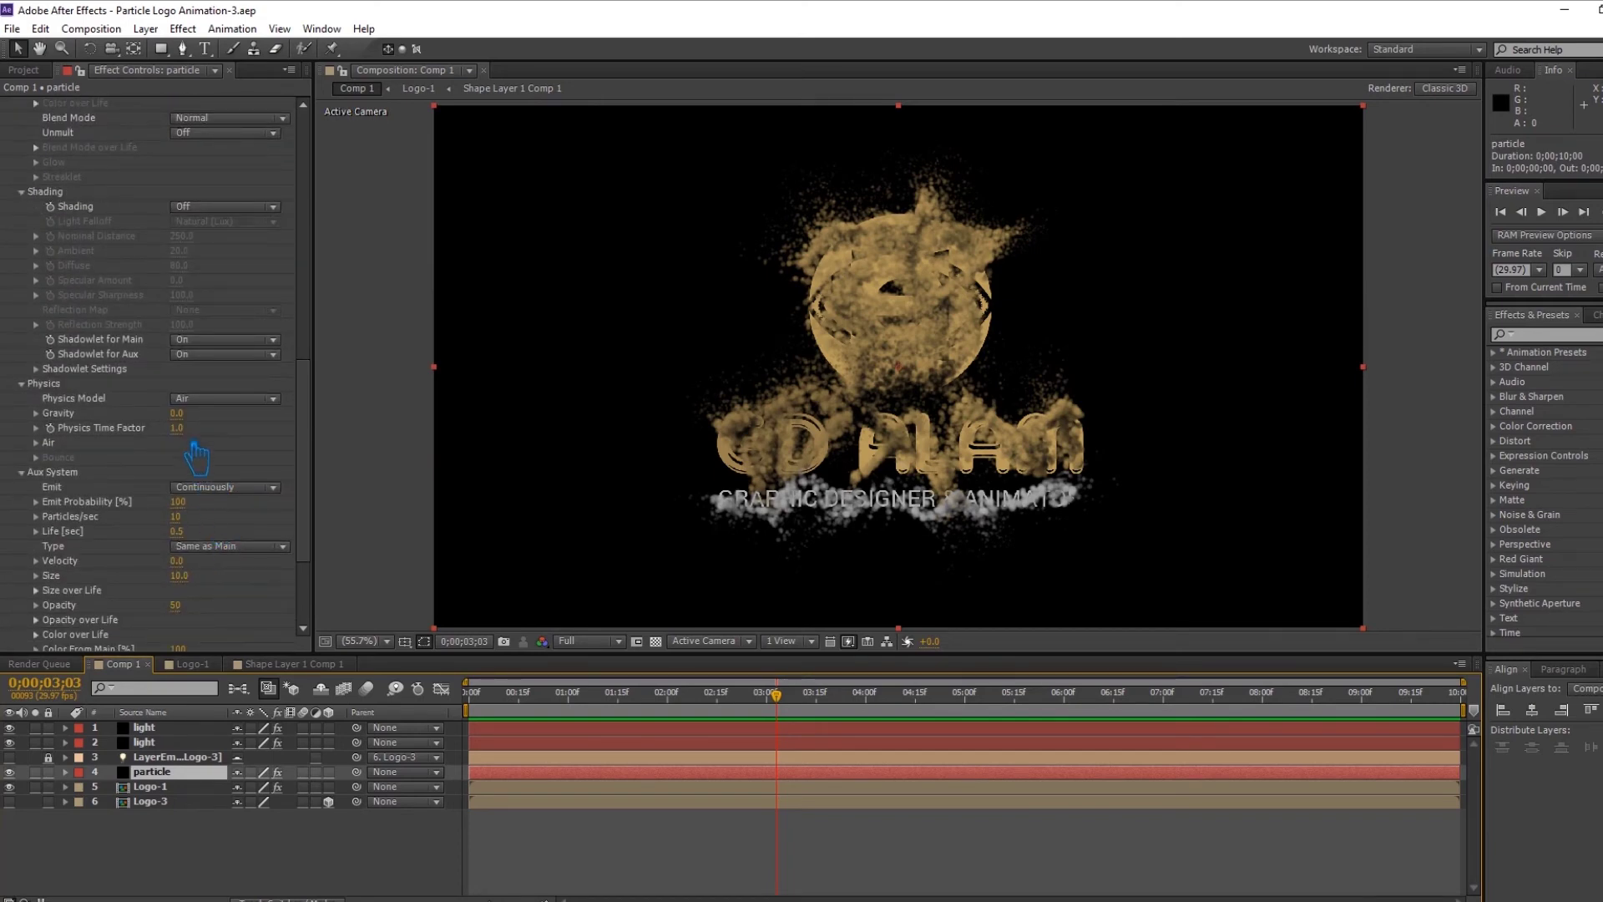
click(177, 413)
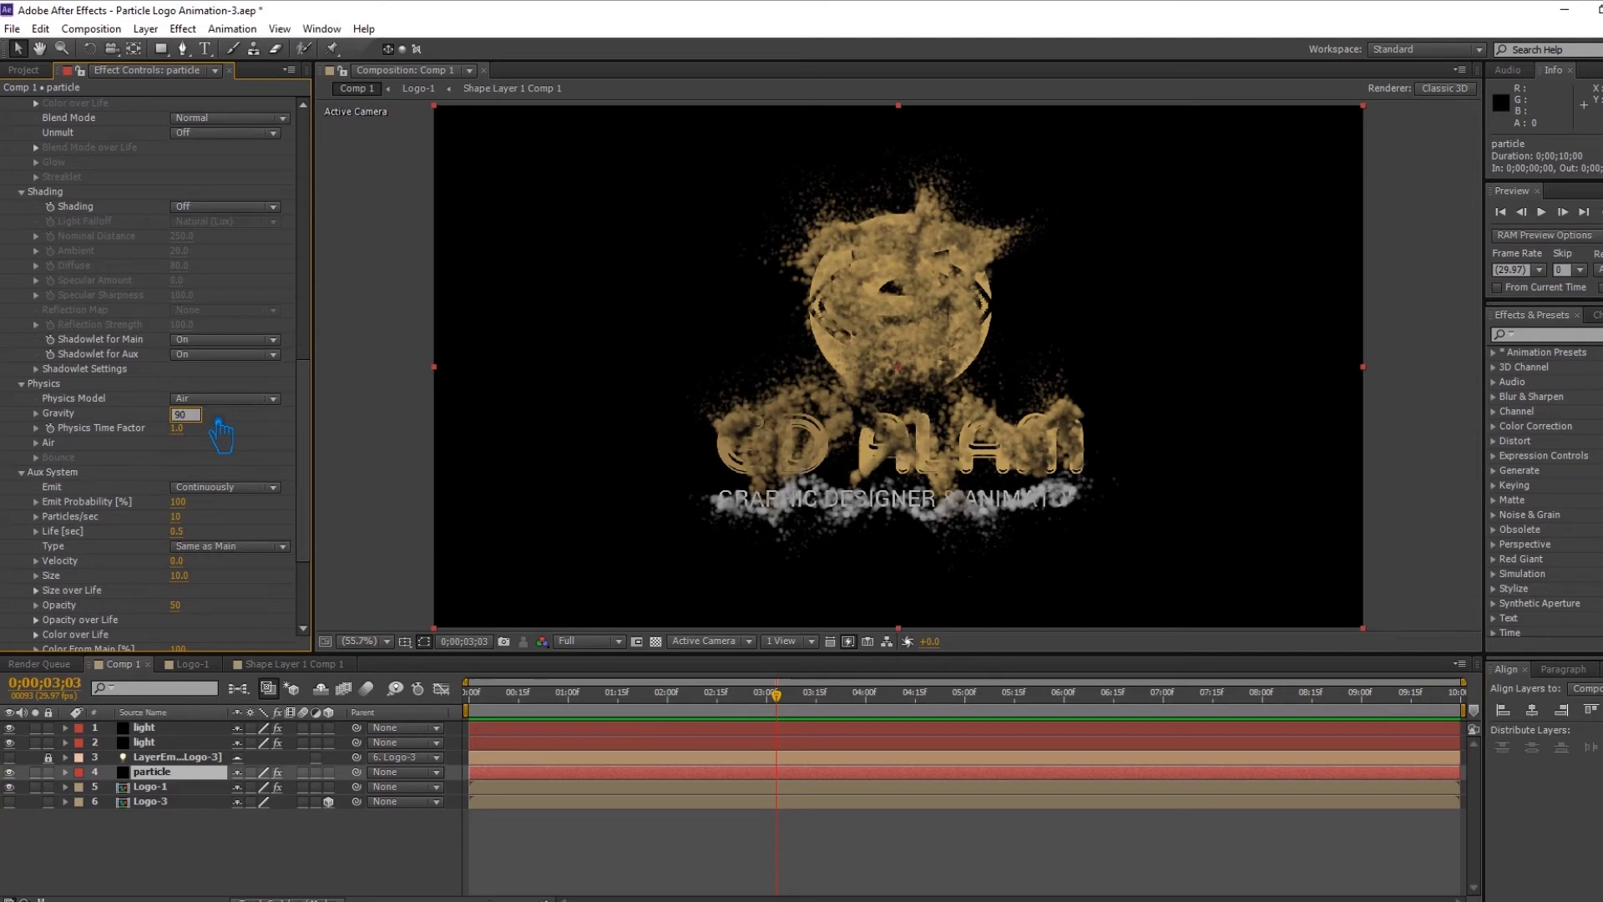
text(90)
key(Return)
key(KP_0)
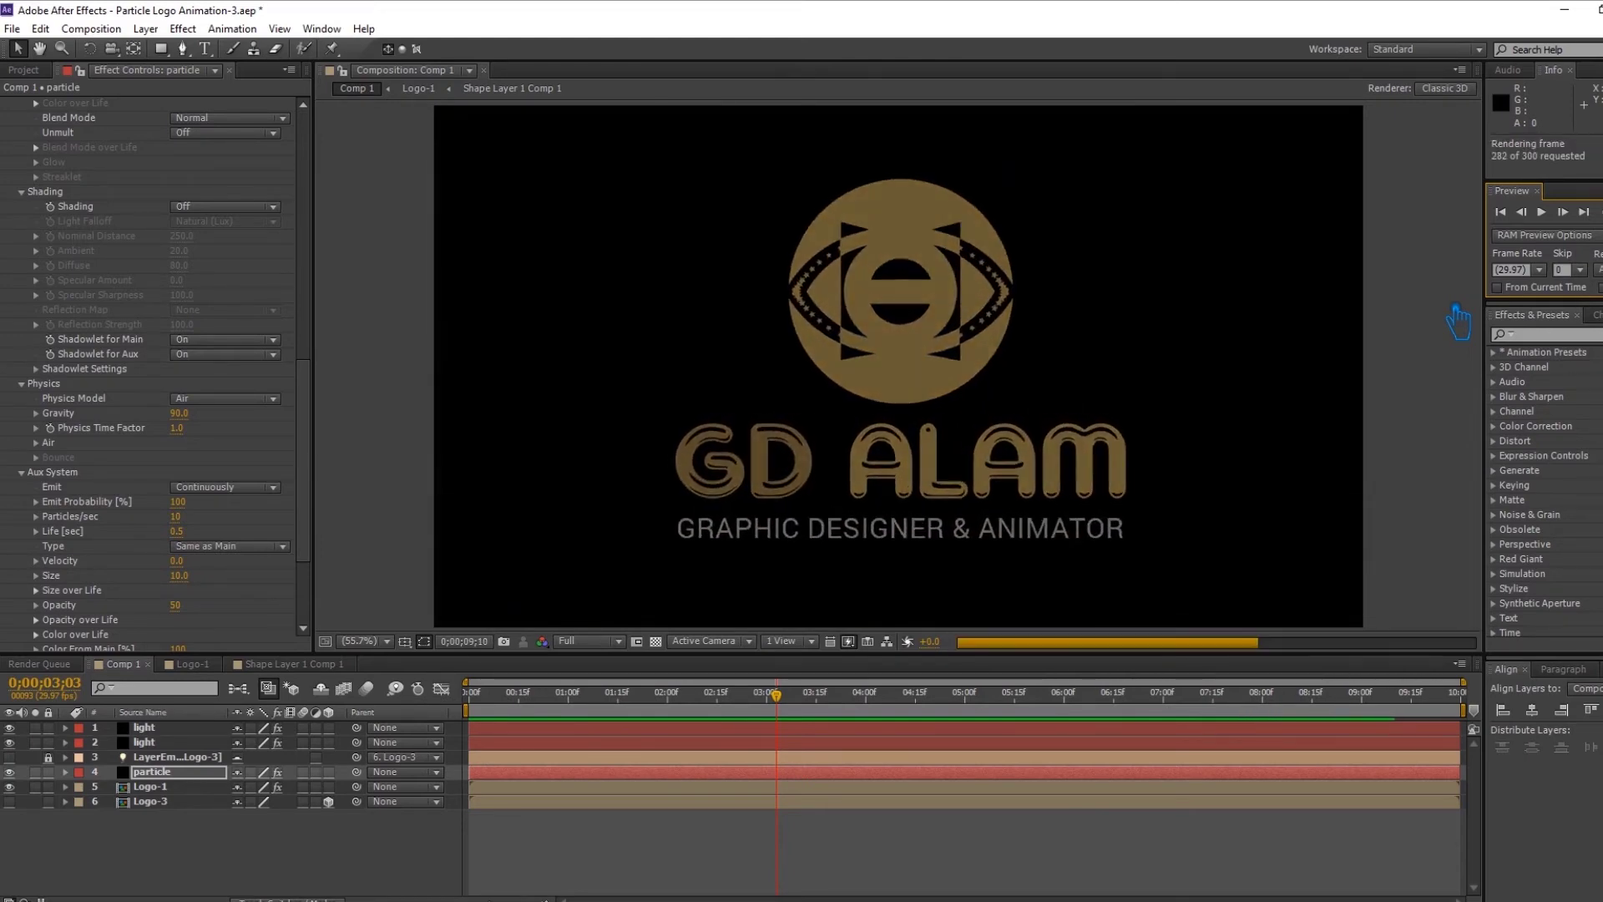
Step: Set Particular's Gravity to -90 and preview the animation
click(178, 412)
text(-90)
key(Return)
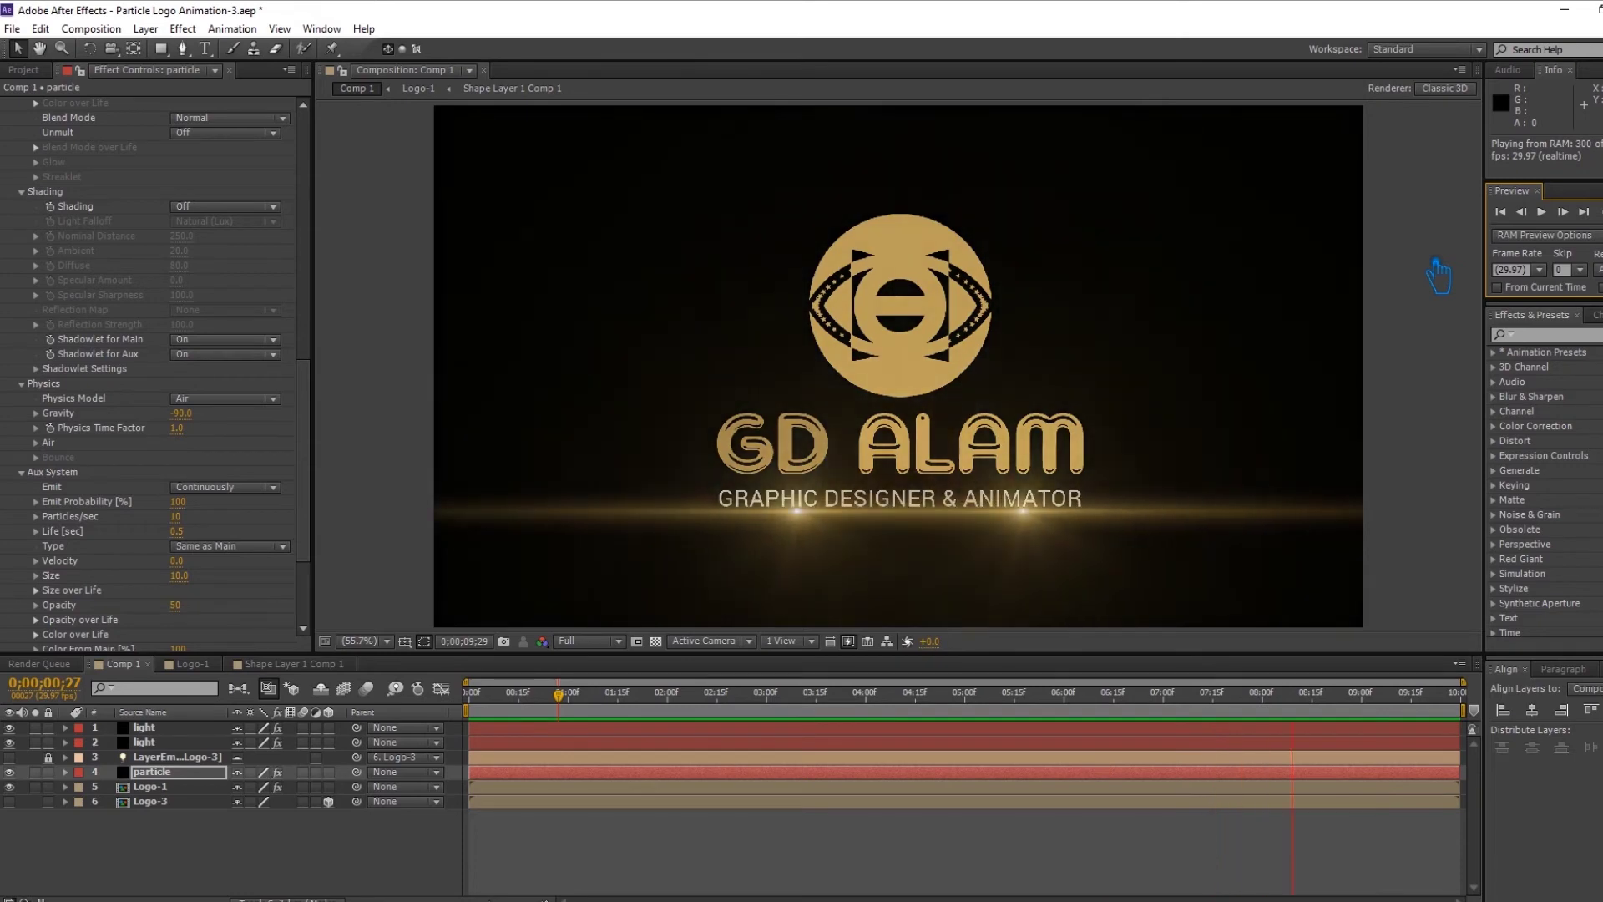
key(space)
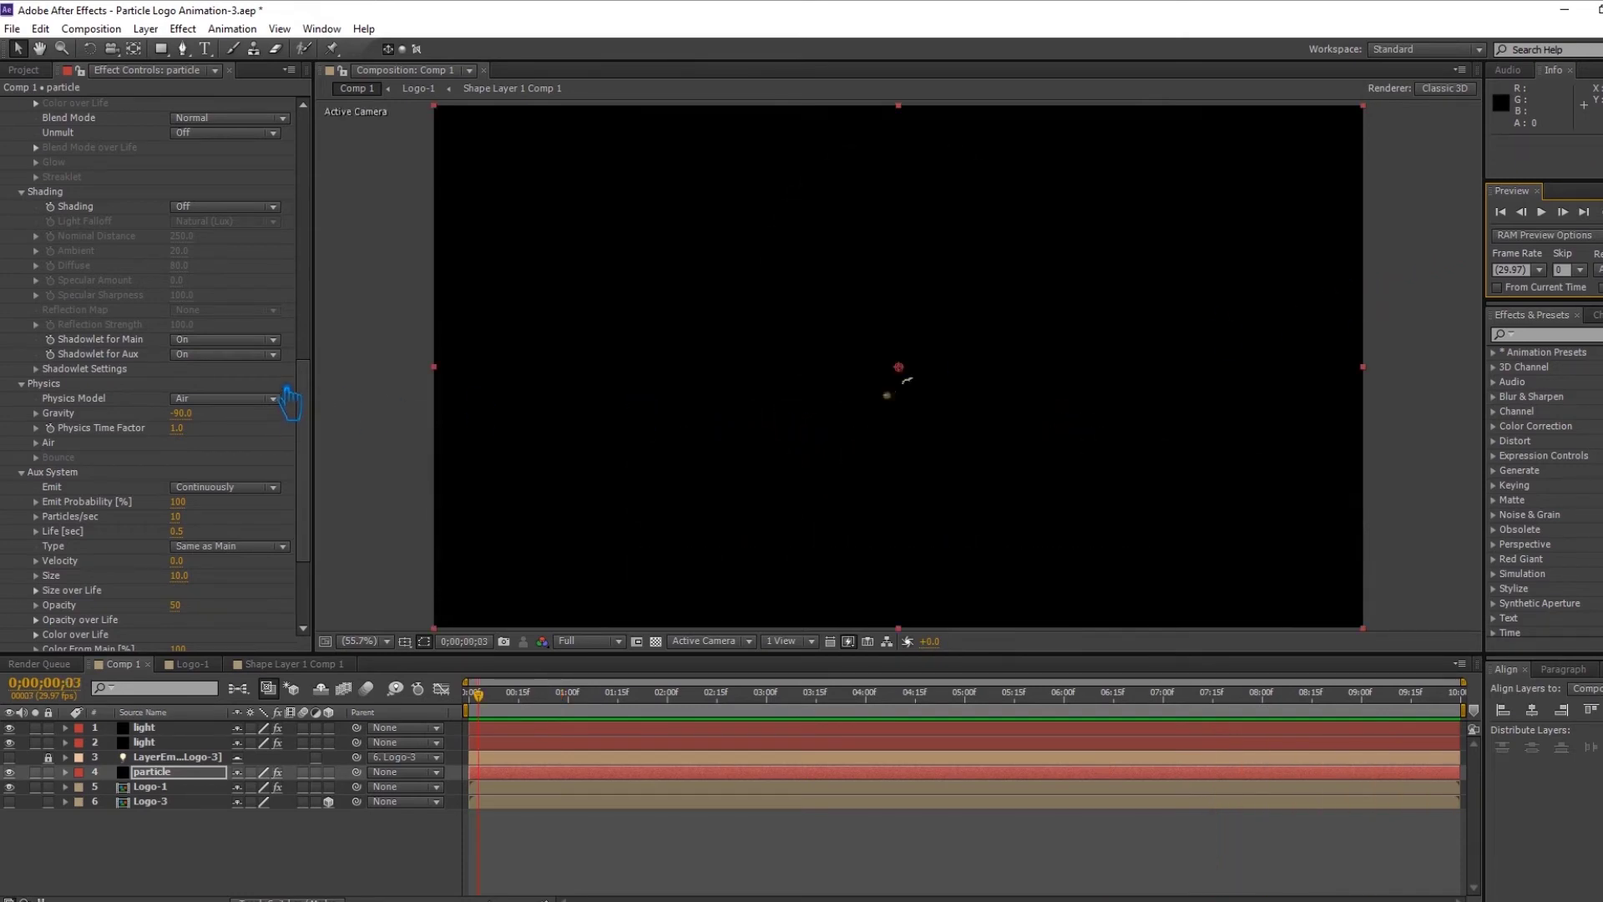
click(181, 412)
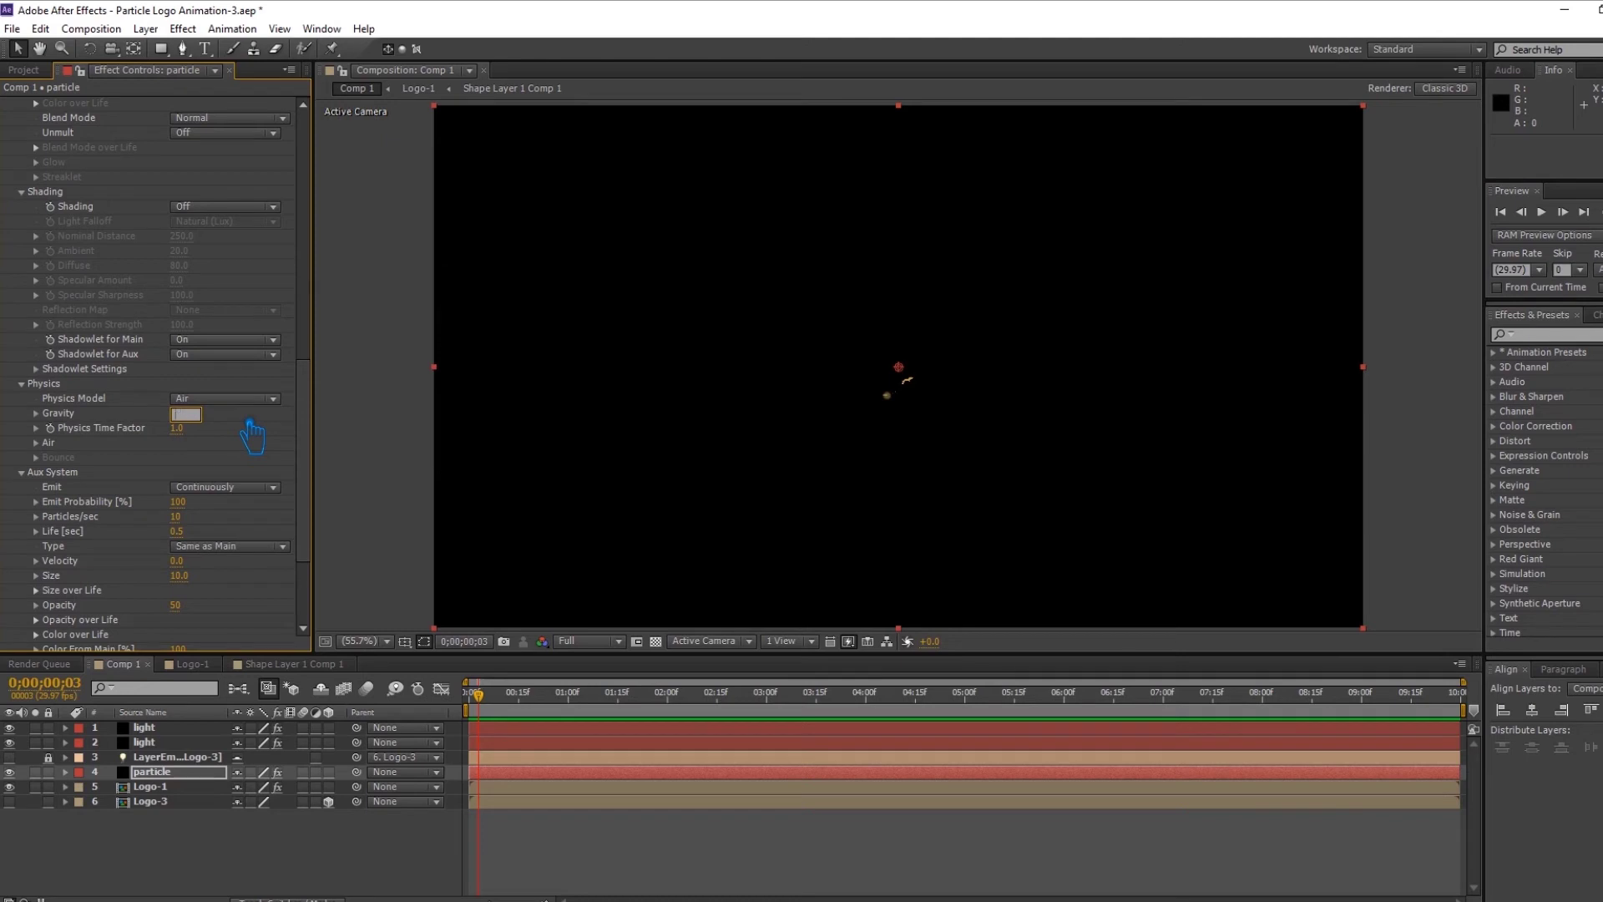
key(Return)
click(1600, 212)
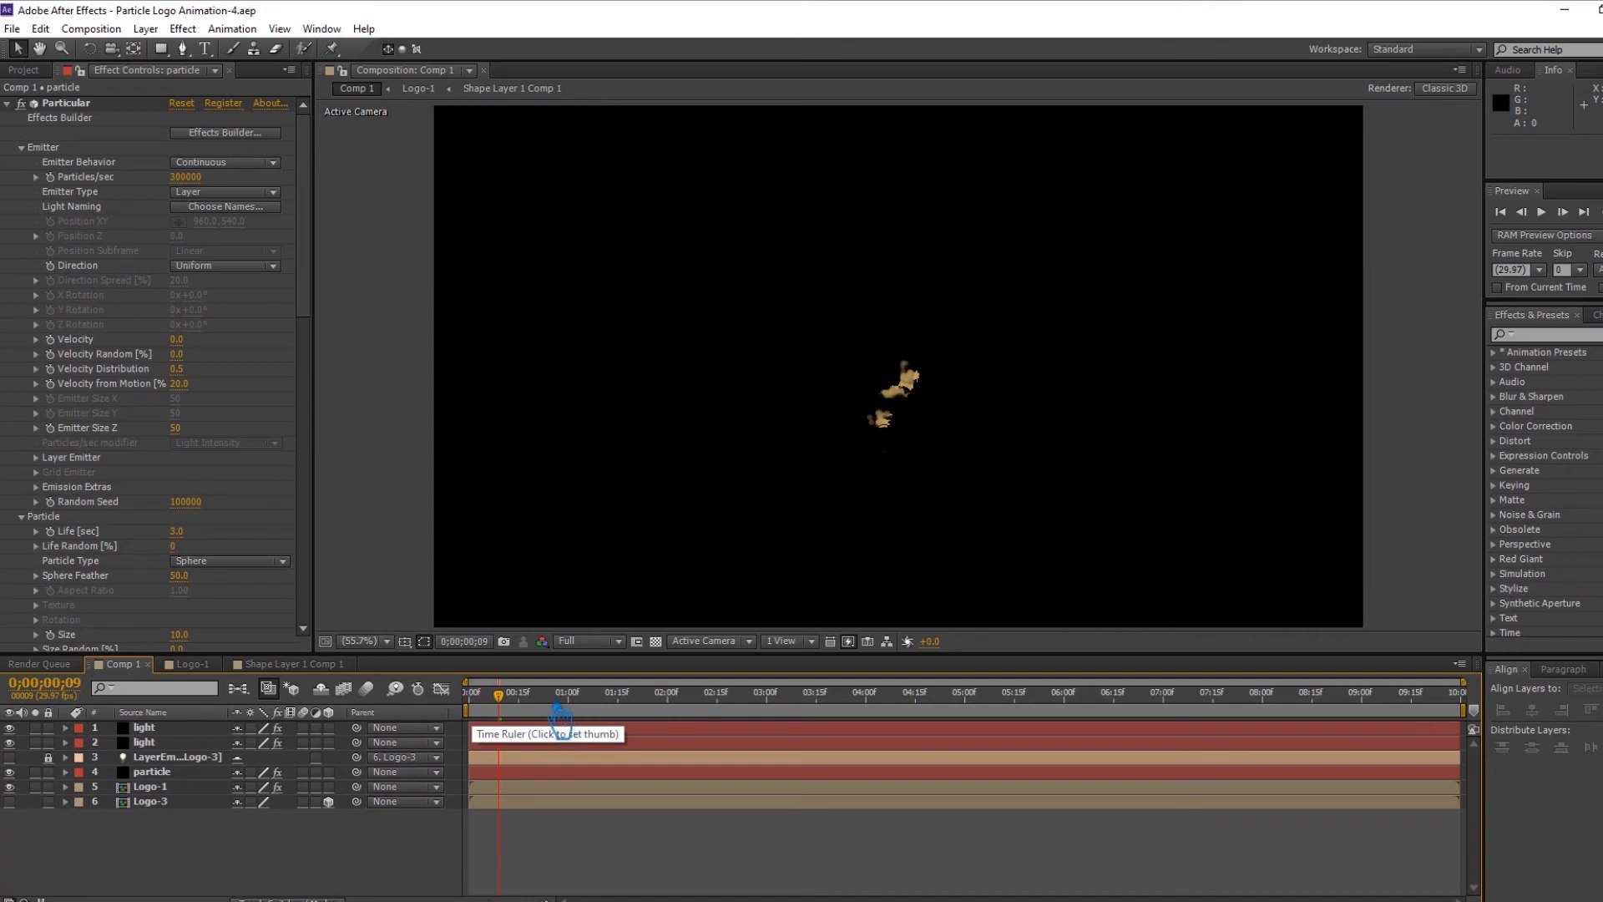
Step: Change the particle layer's Gravity back to 90 in Particular, preview the result and save the project
click(163, 773)
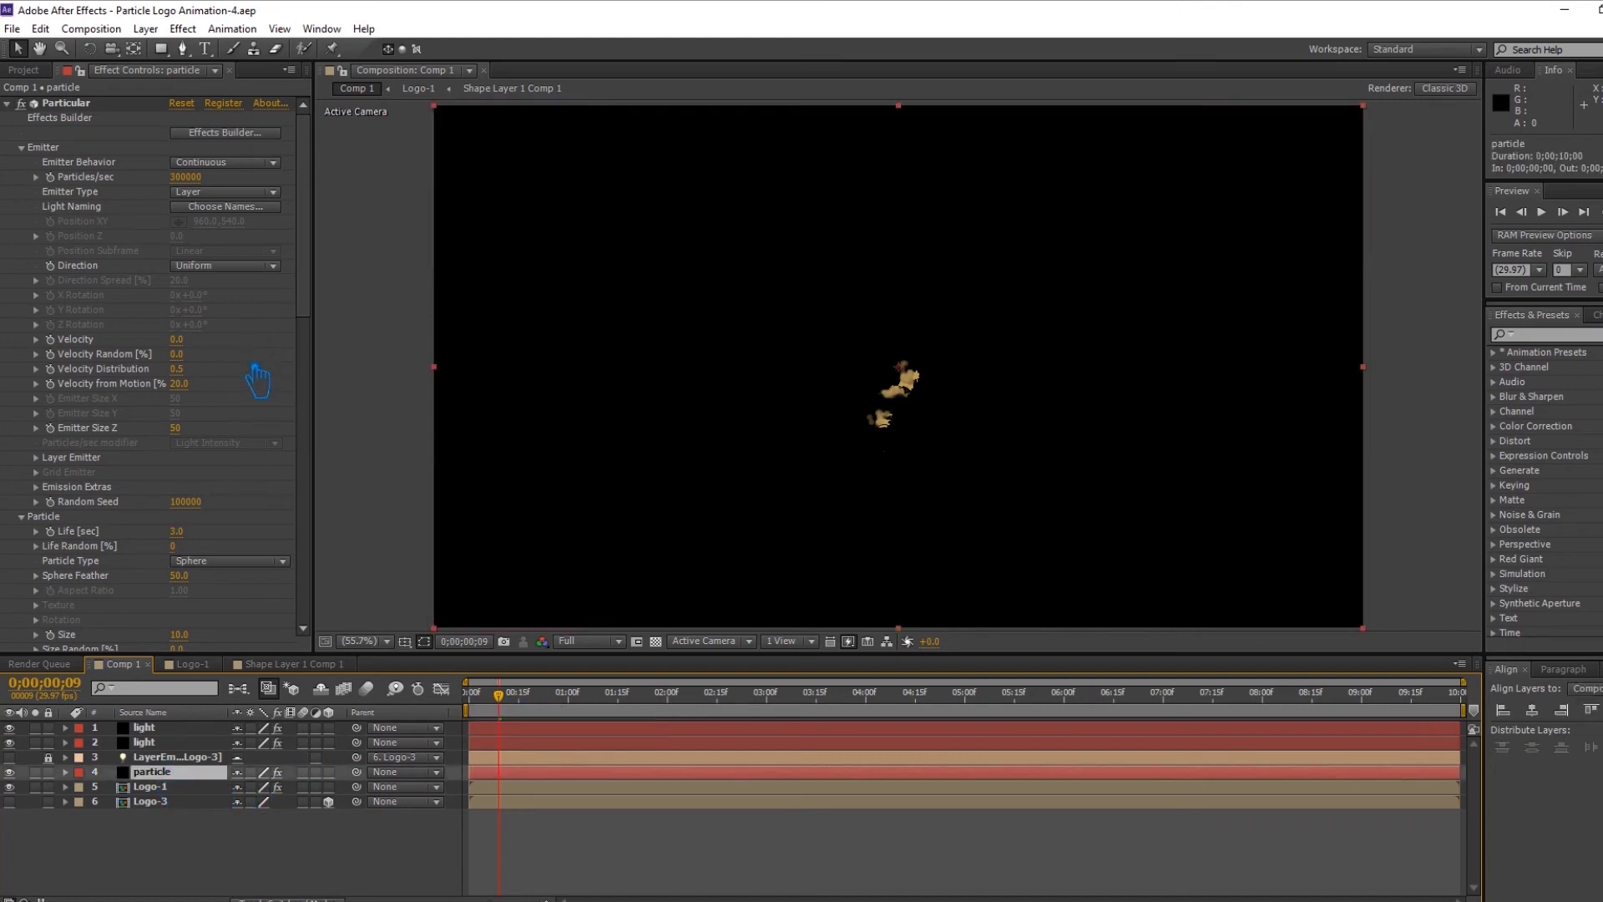
scroll(260, 384, down, 4)
scroll(259, 396, down, 3)
scroll(260, 404, down, 9)
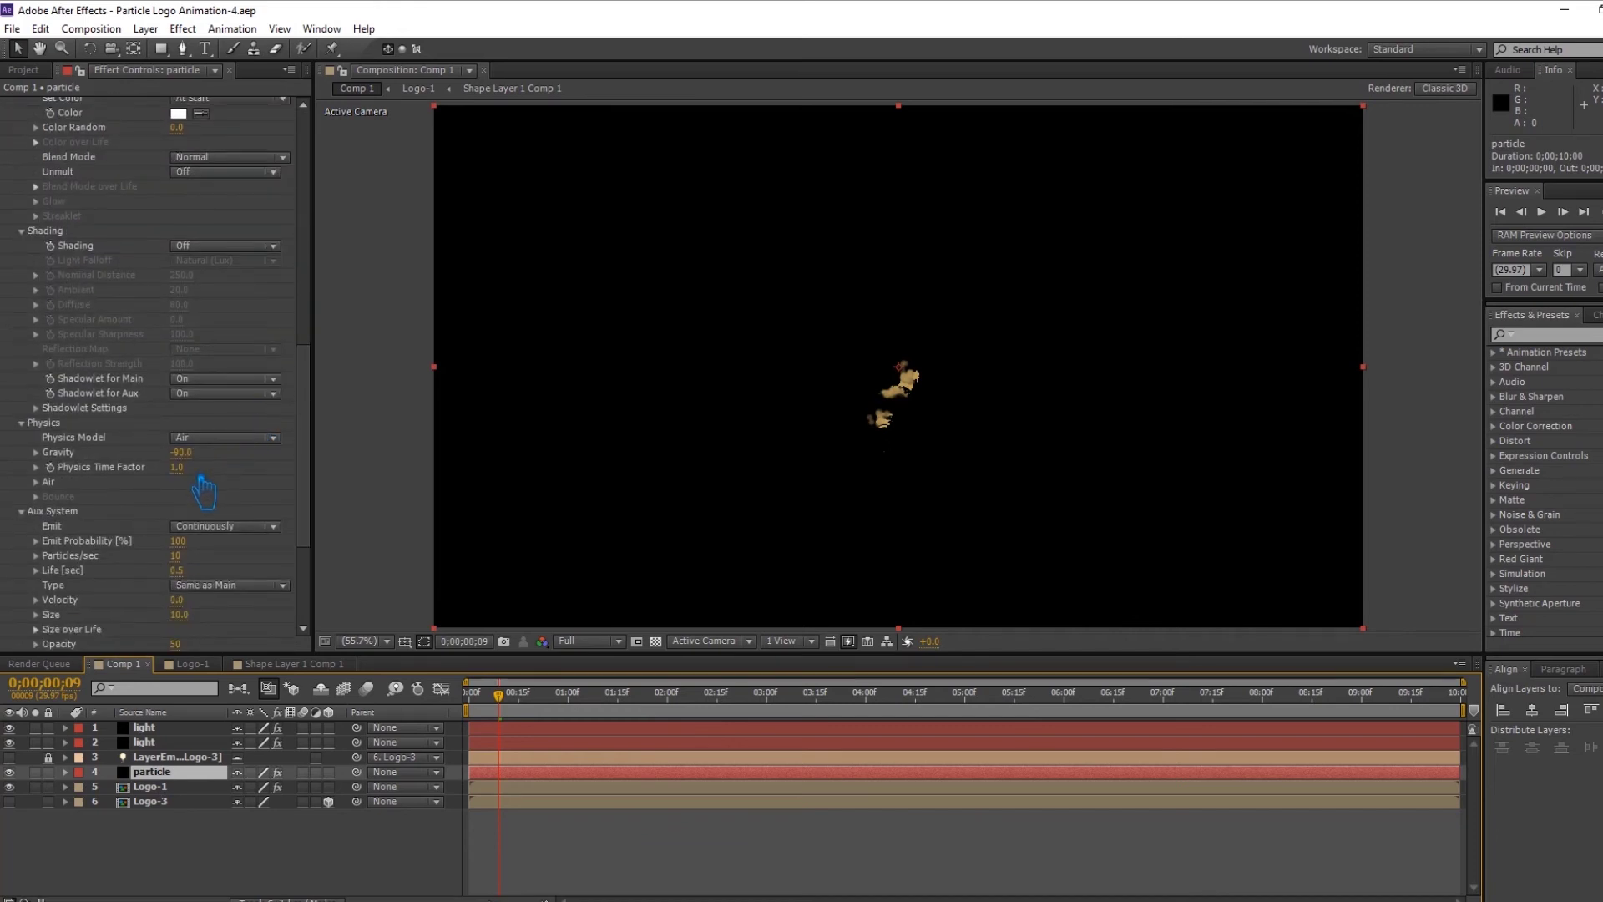
click(179, 468)
click(182, 452)
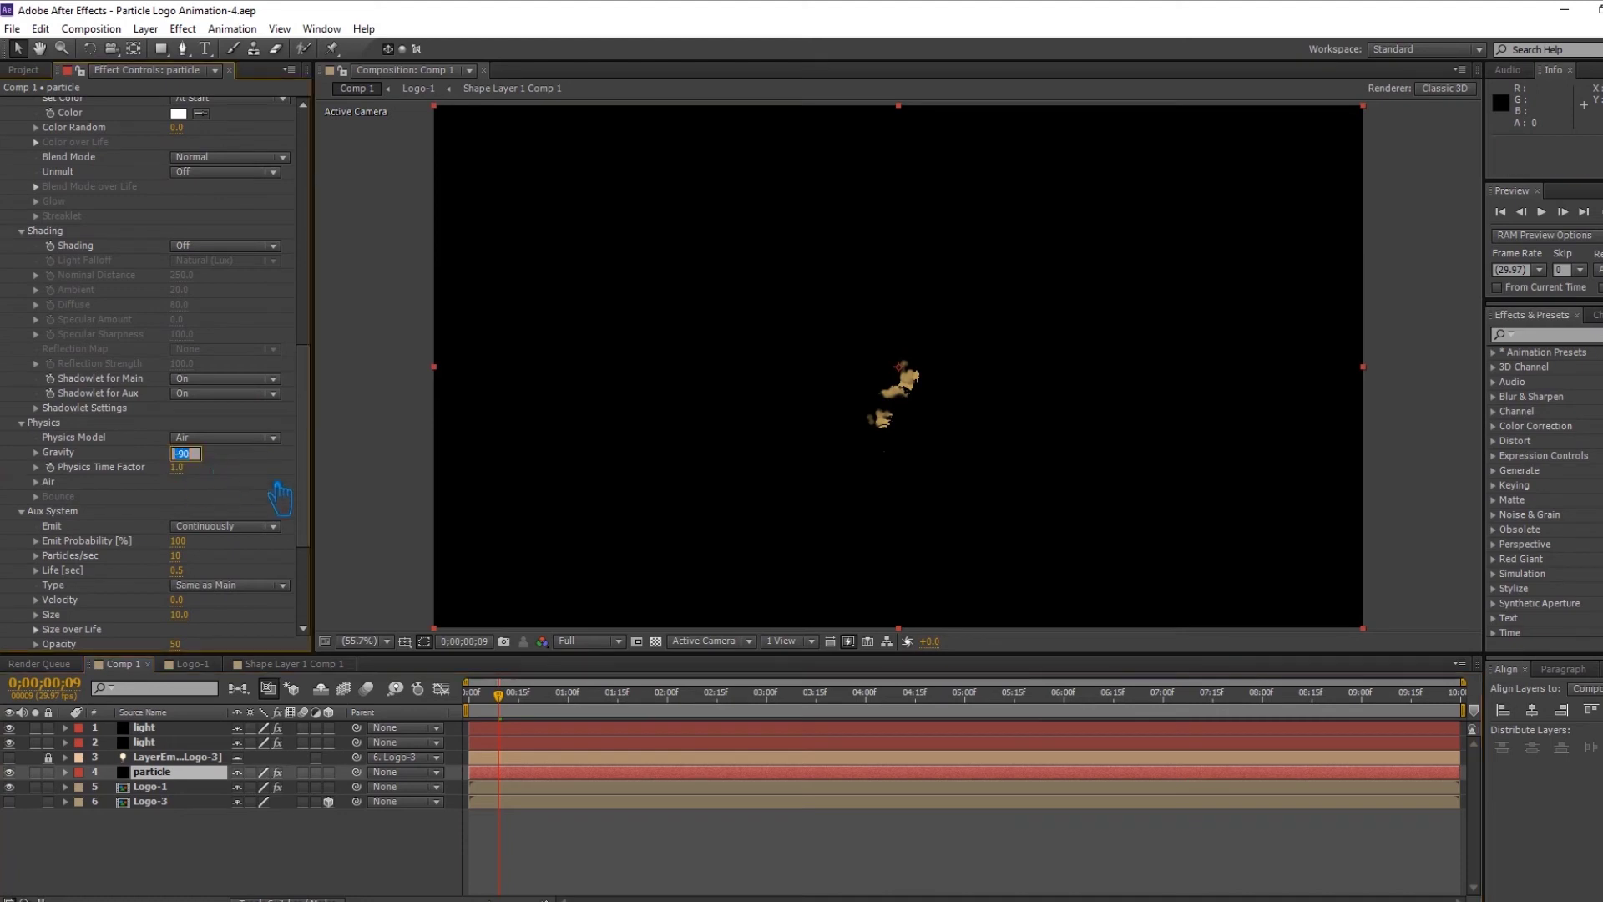
click(305, 860)
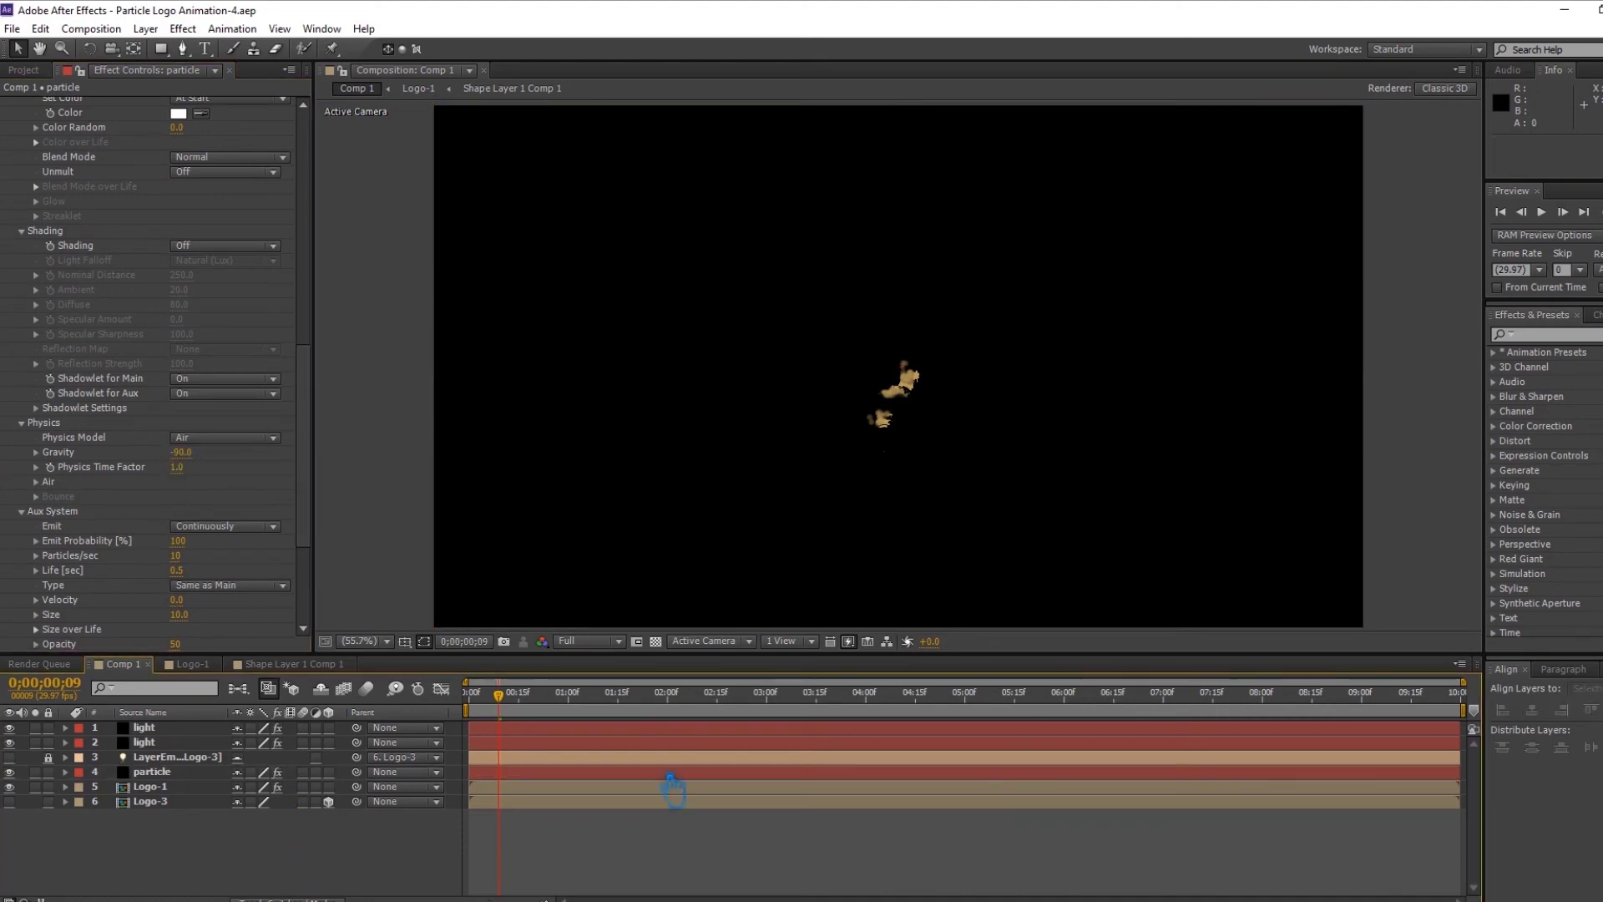
click(185, 453)
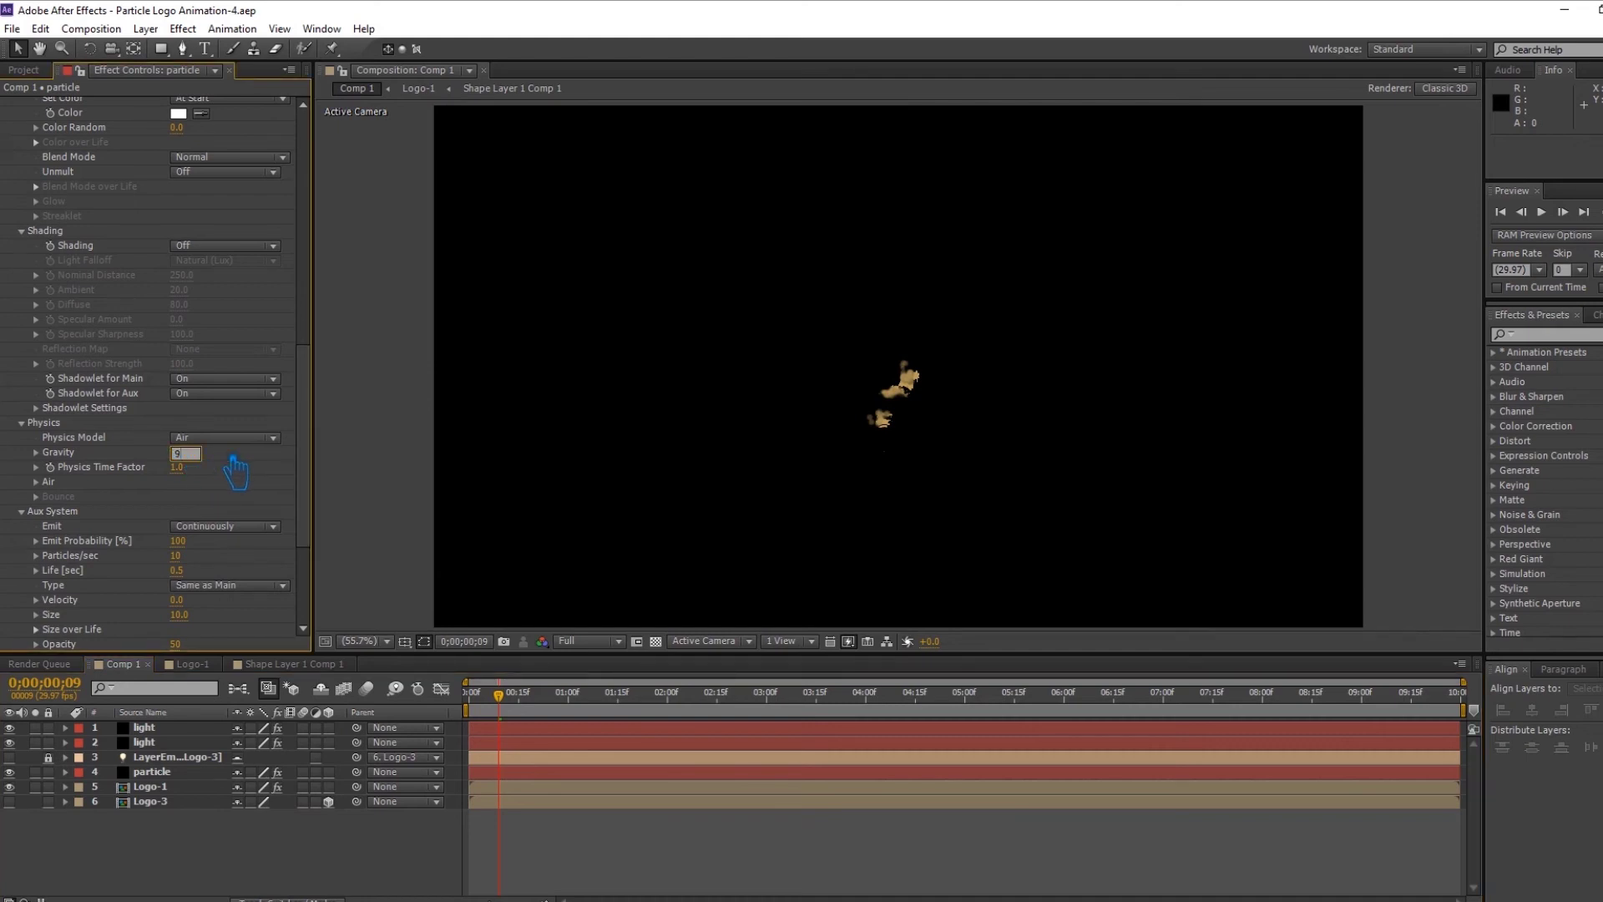
key(Return)
key(KP_0)
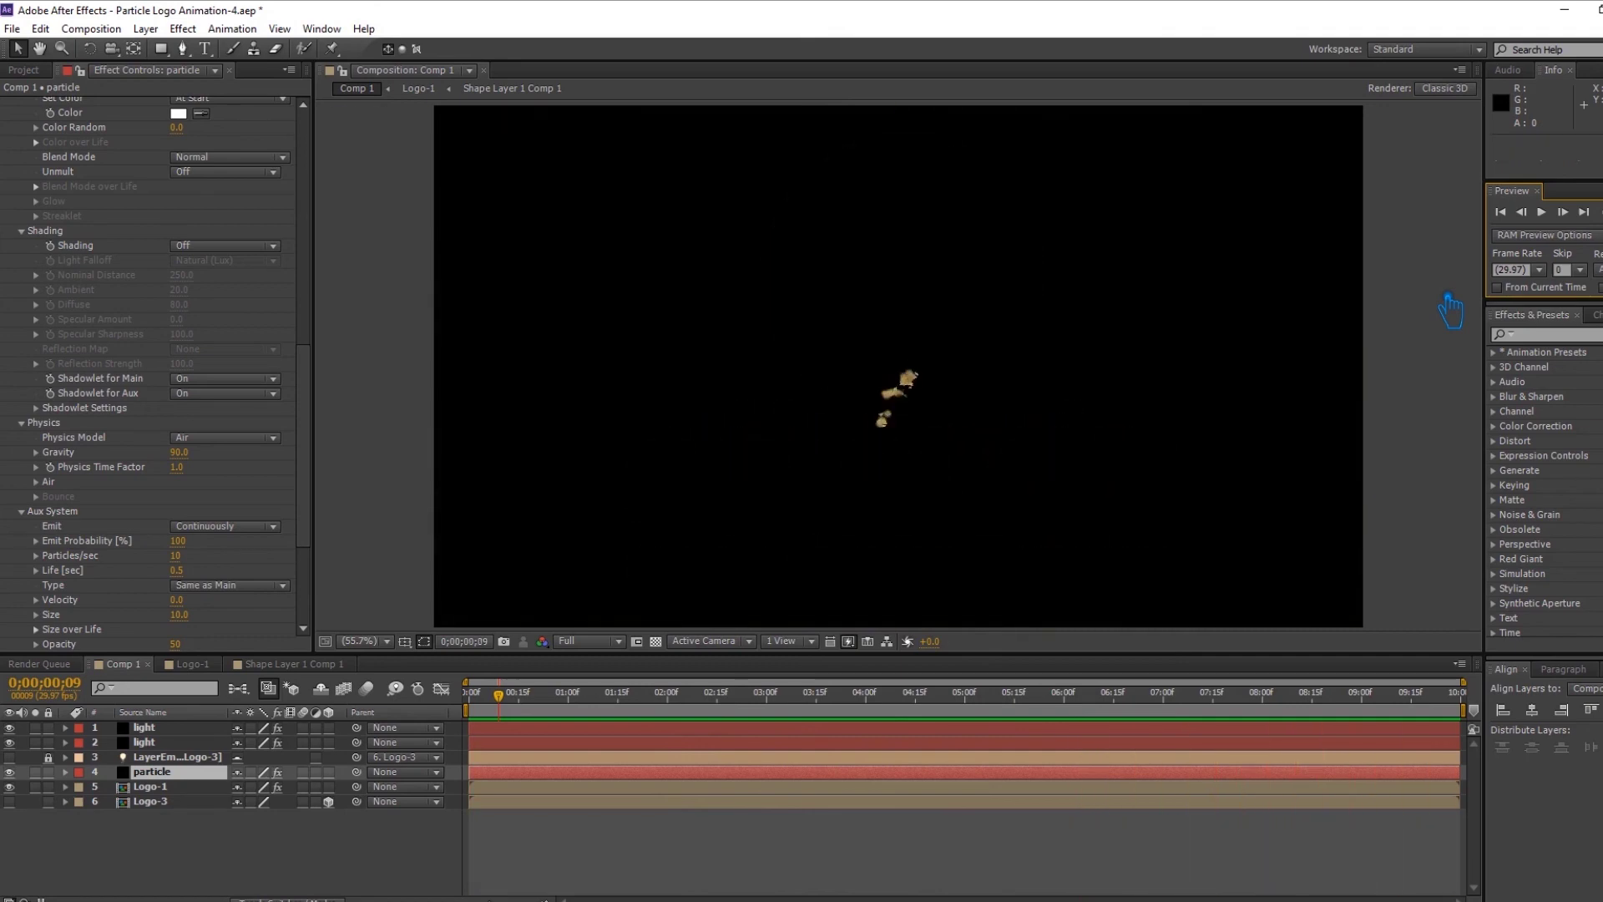
key(ctrl+s)
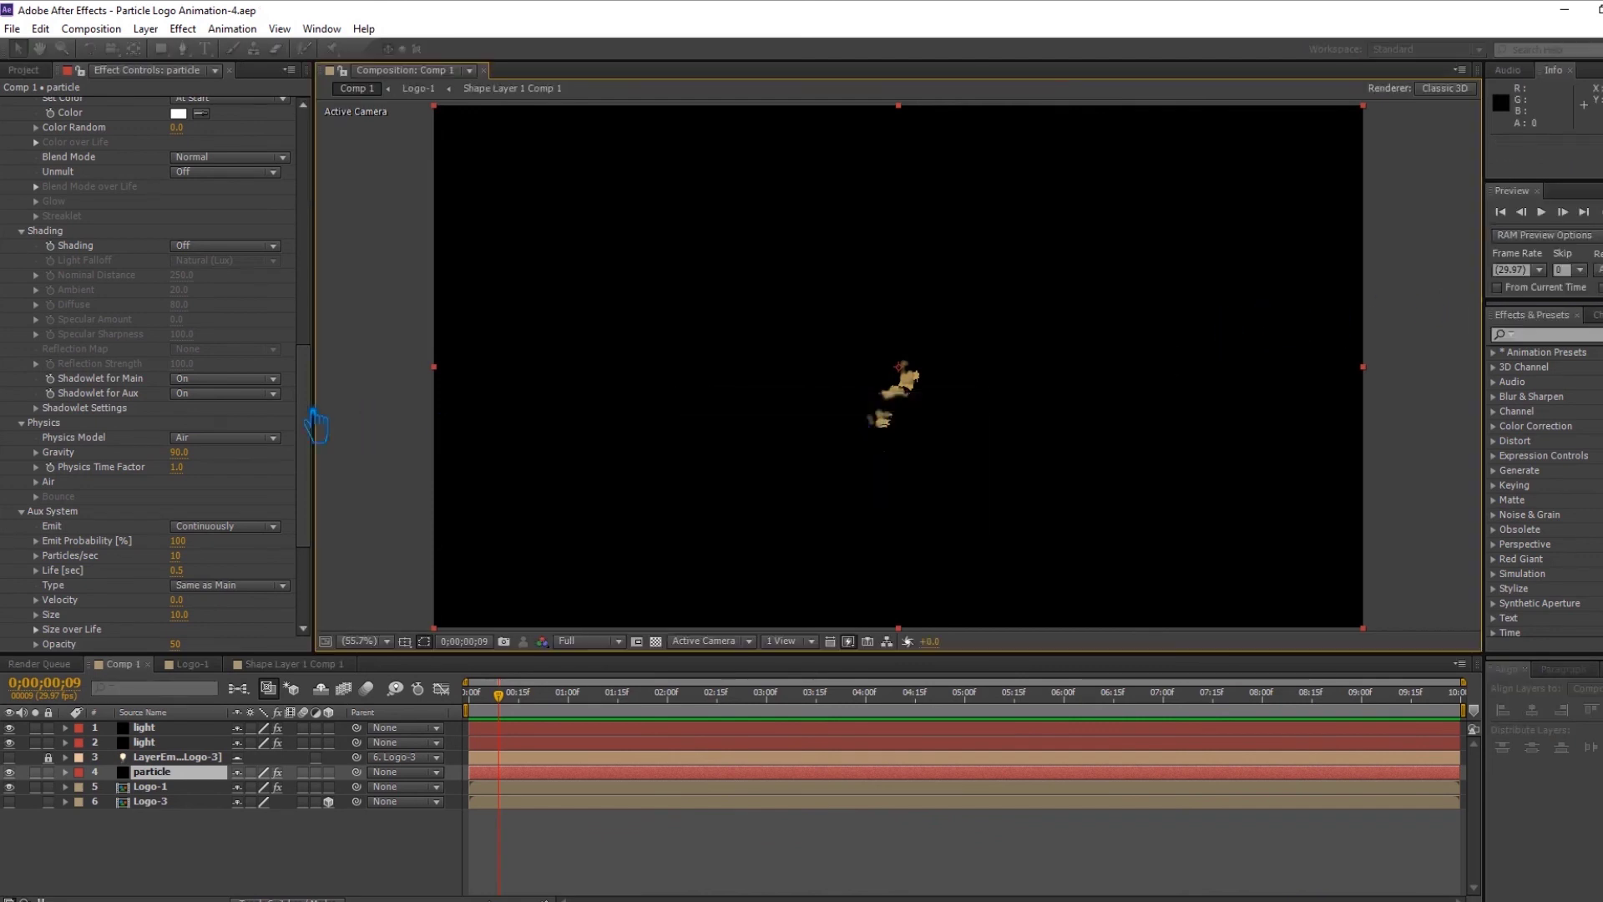
Step: Set the current time to 0;00;04;00 and try a Gravity of -90 on the particle layer
click(180, 453)
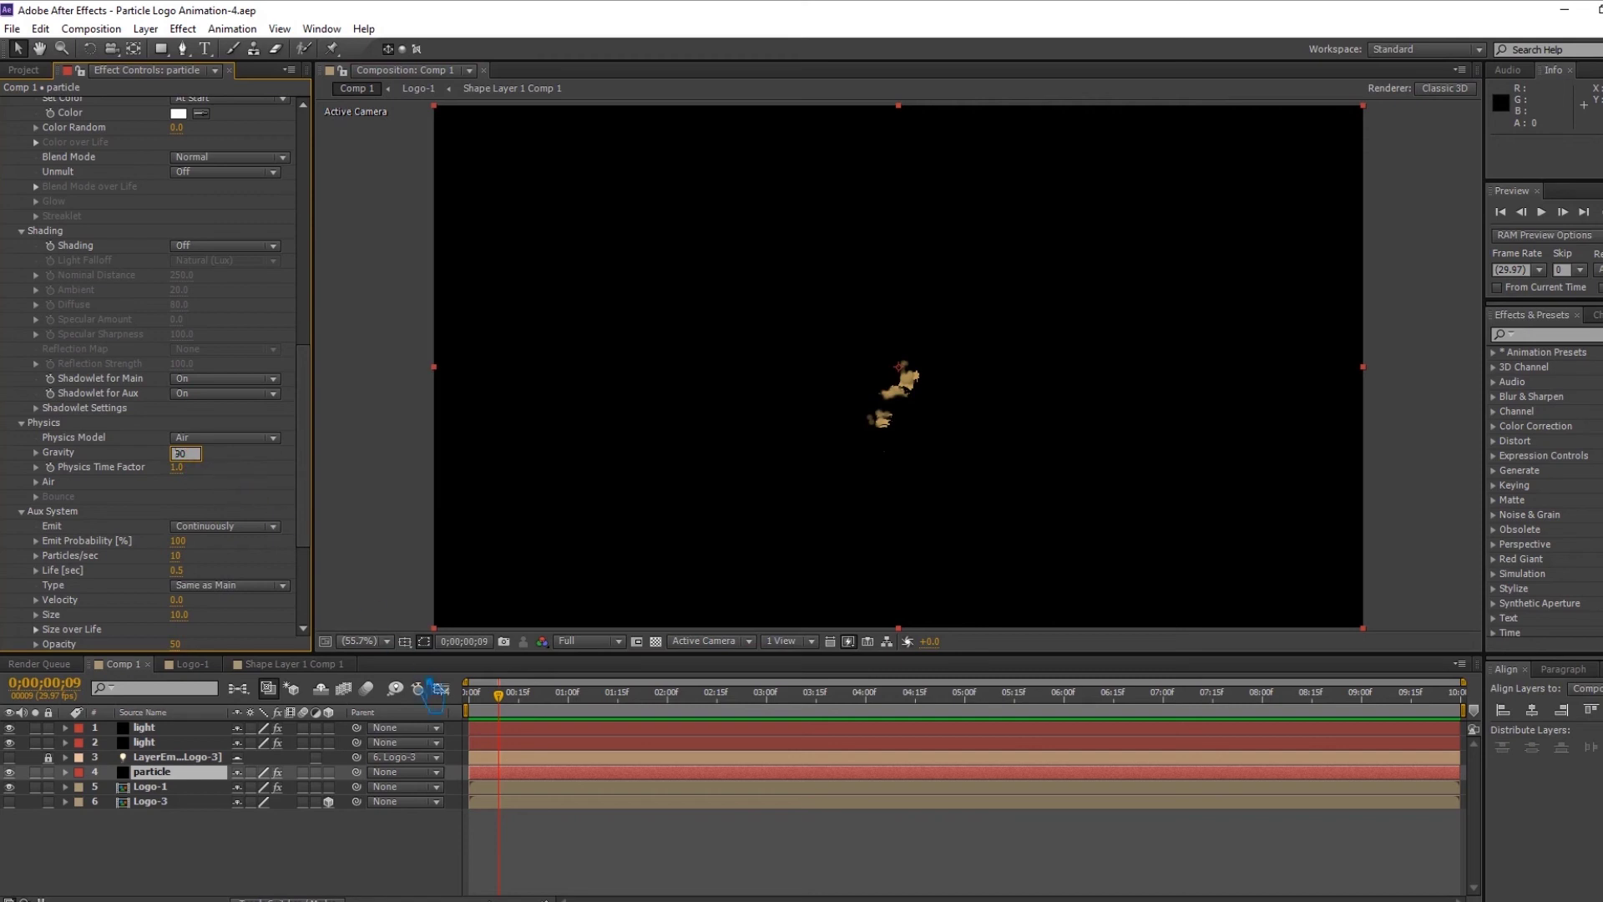
drag(511, 716, 866, 726)
click(181, 455)
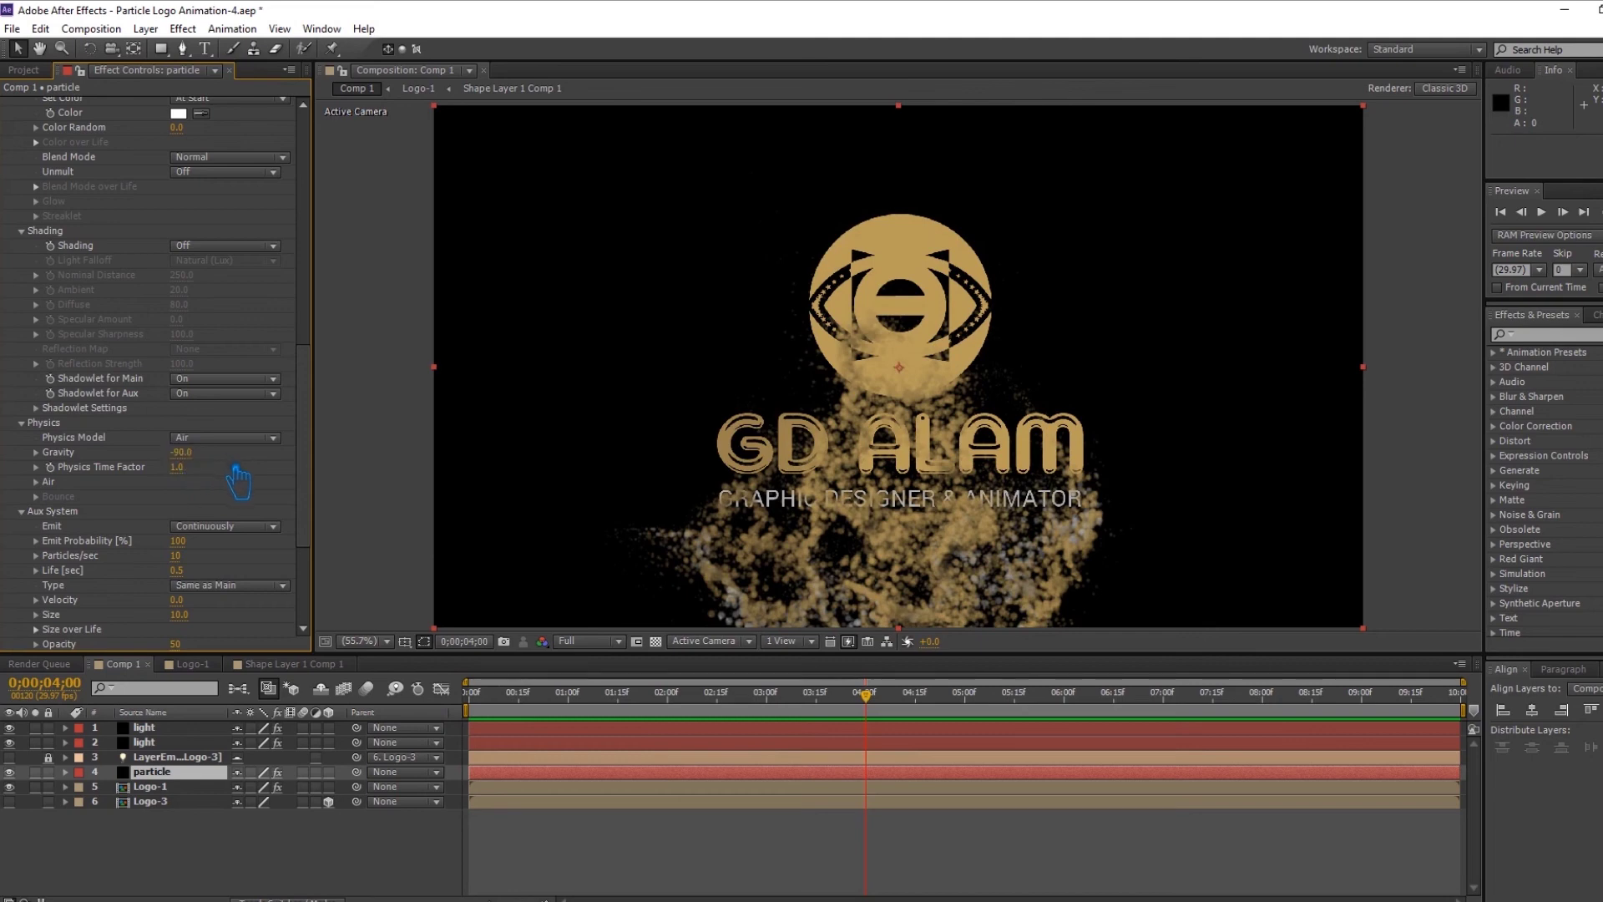
Step: Reset Particular's Gravity to 0 and preview the animation
key(KP_0)
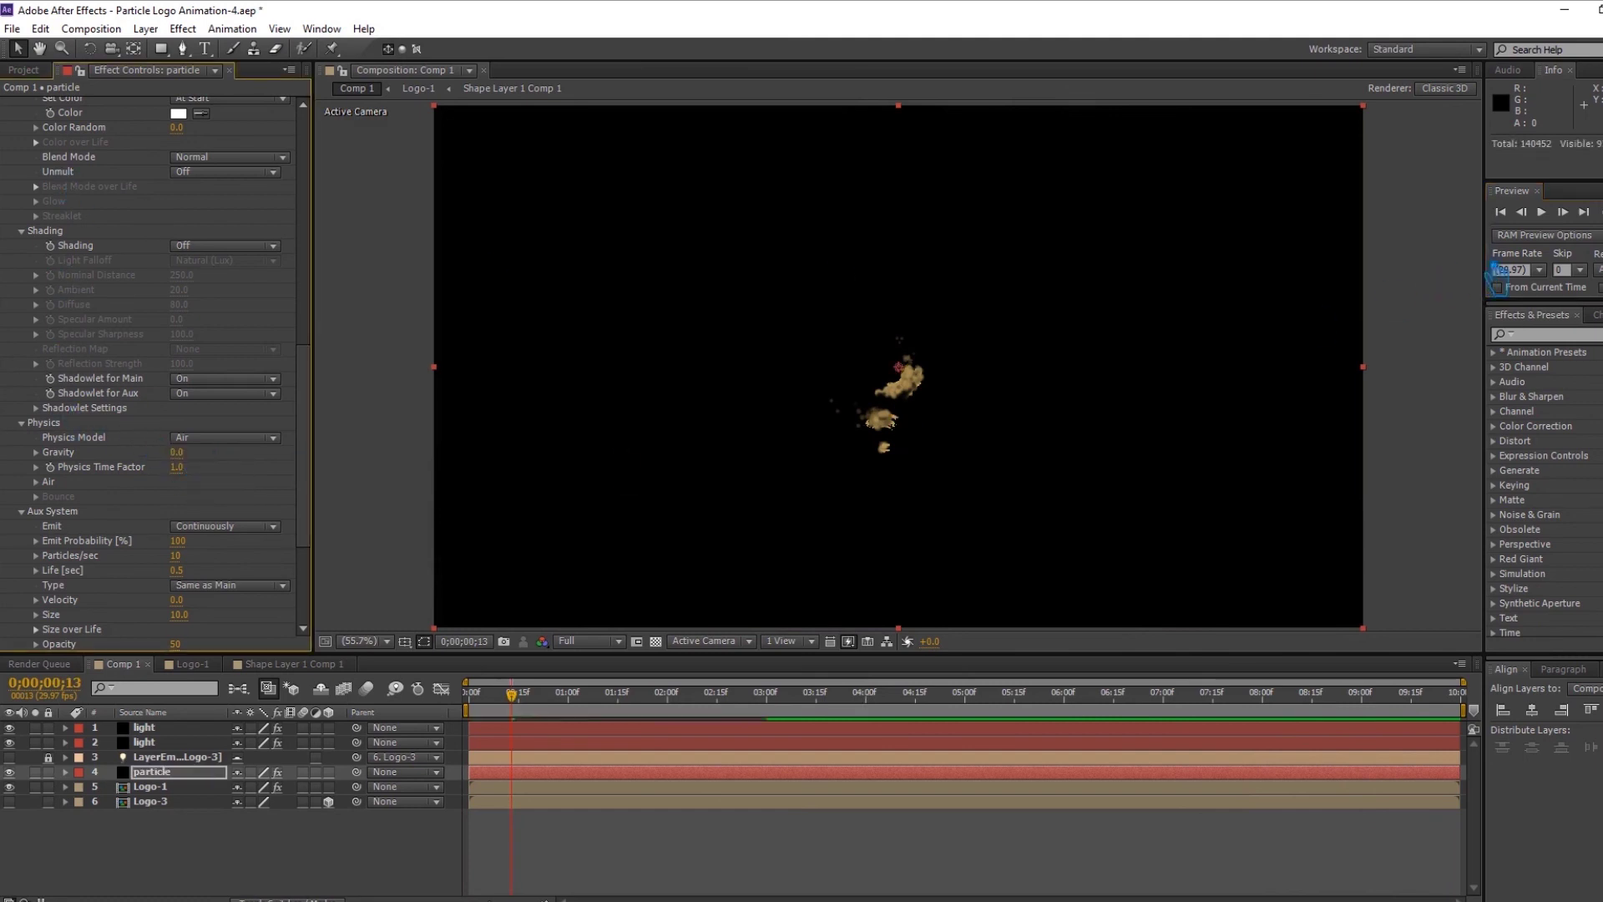
click(1563, 212)
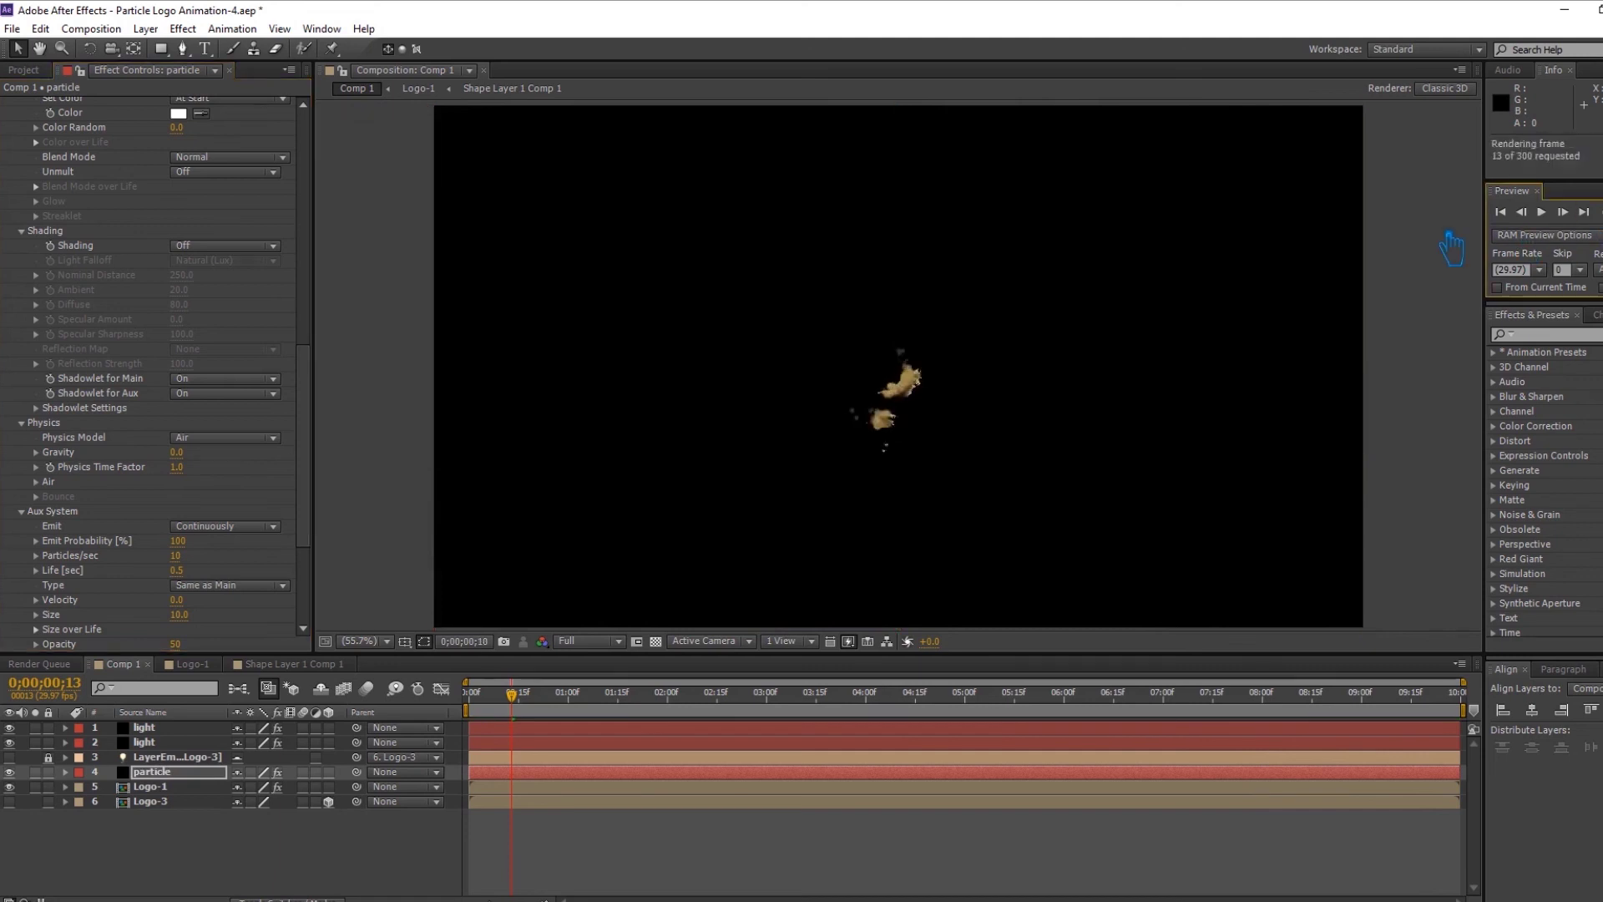